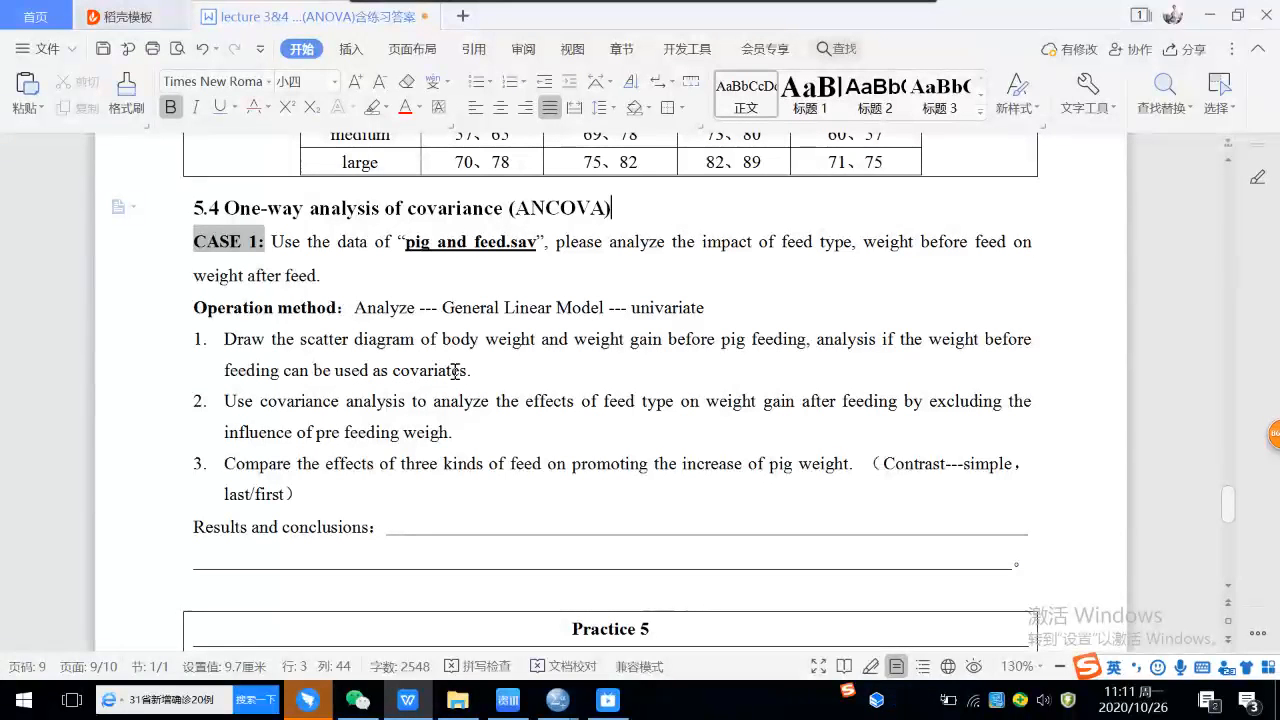
Colour the first task of CASE 1, about drawing the scatter diagram, red in the document
{"action": "mouse_move", "coordinate": [224, 339]}
{"action": "left_mouse_down"}
{"action": "mouse_move", "coordinate": [366, 338]}
{"action": "mouse_move", "coordinate": [468, 352]}
{"action": "mouse_move", "coordinate": [474, 371]}
{"action": "left_mouse_up"}
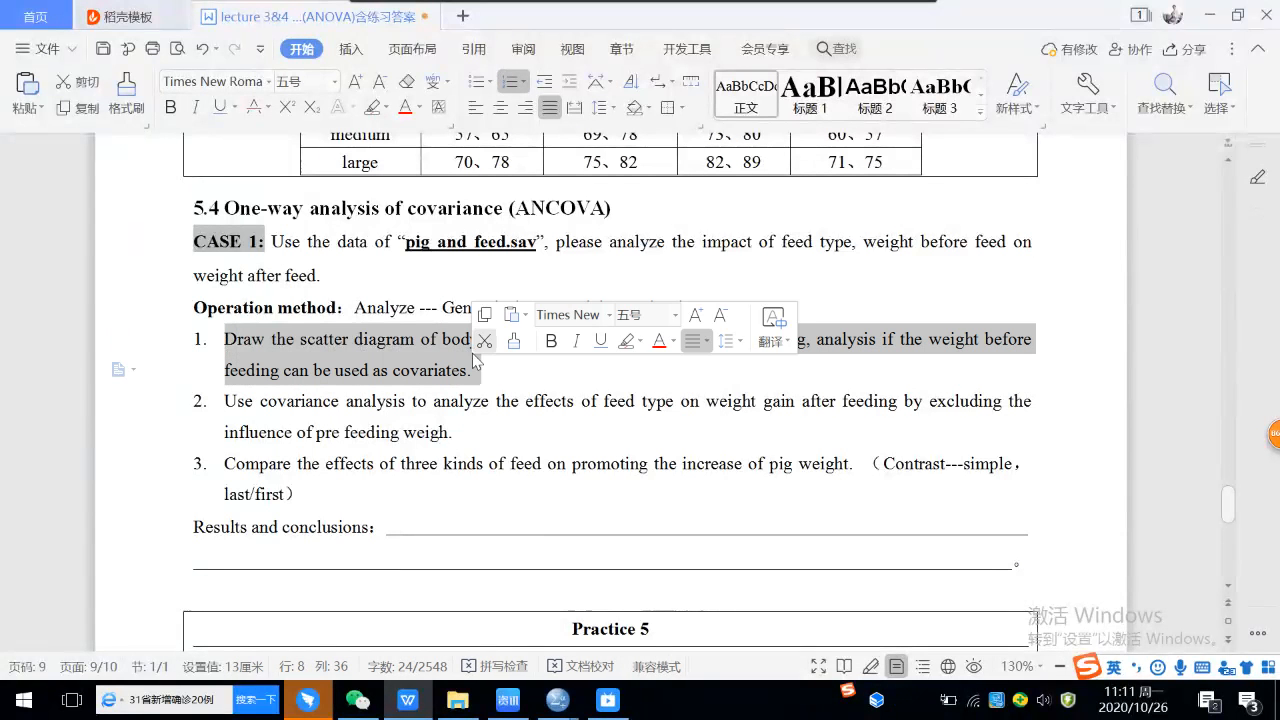
{"action": "left_click", "coordinate": [405, 106]}
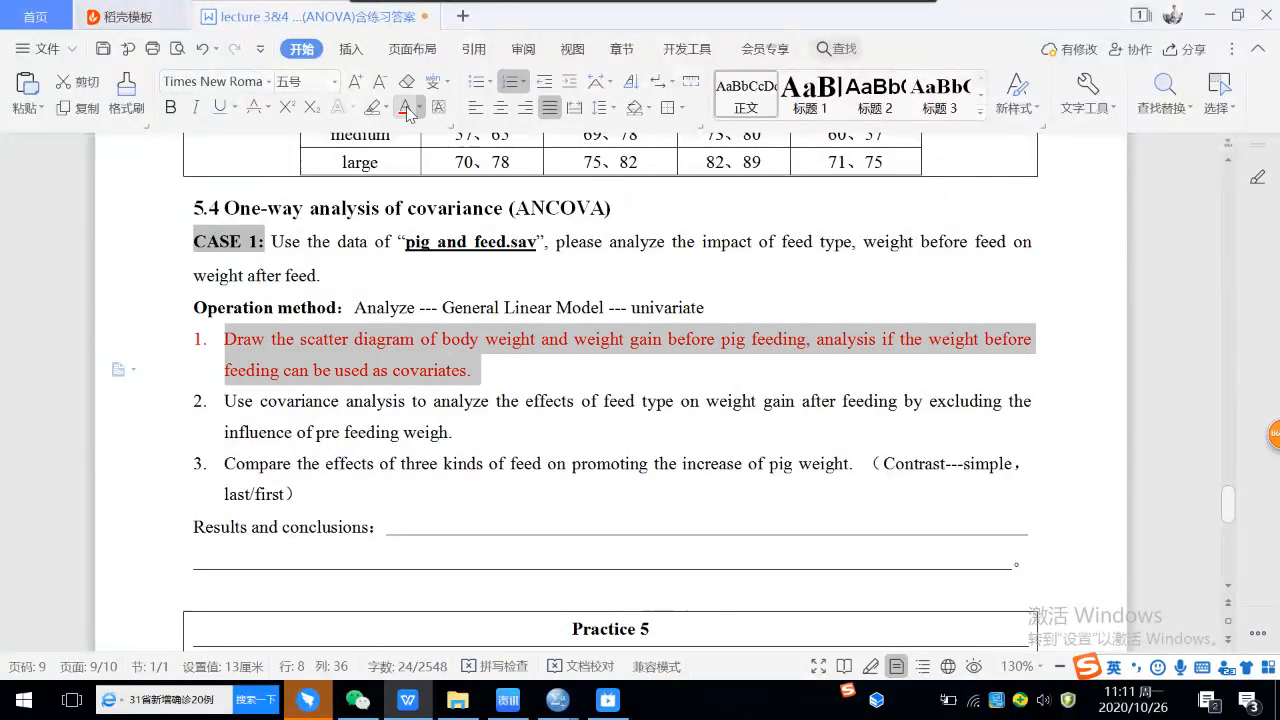
{"action": "left_click", "coordinate": [590, 400]}
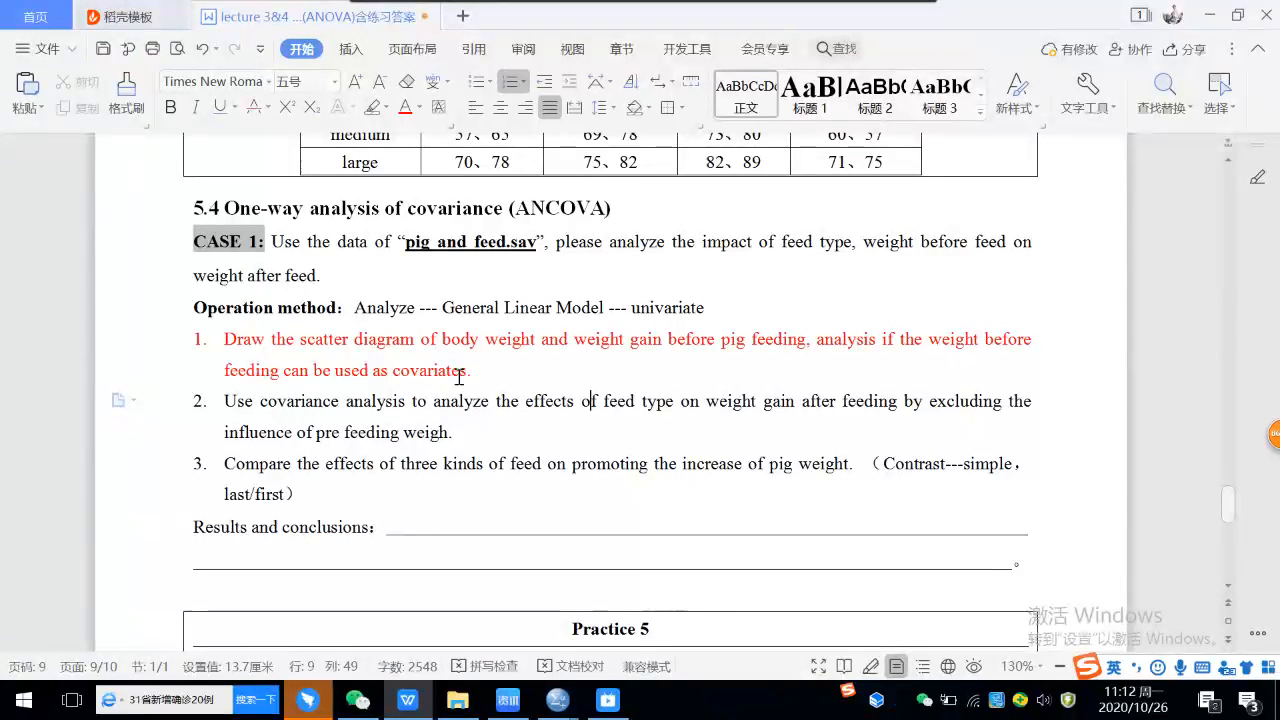
{"action": "left_click", "coordinate": [753, 400]}
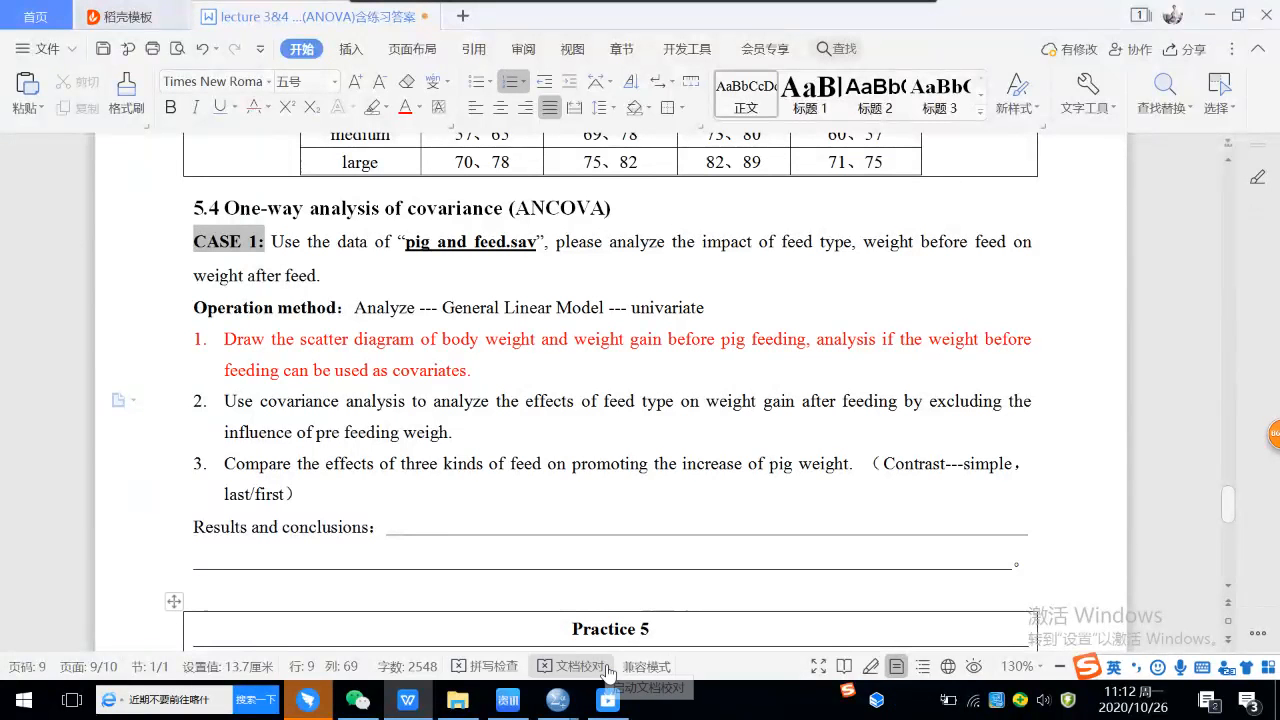
Switch to the SPSS Data Editor holding 03 pig and feed.sav, review the variable definitions, and return to the data values
{"action": "mouse_move", "coordinate": [562, 703]}
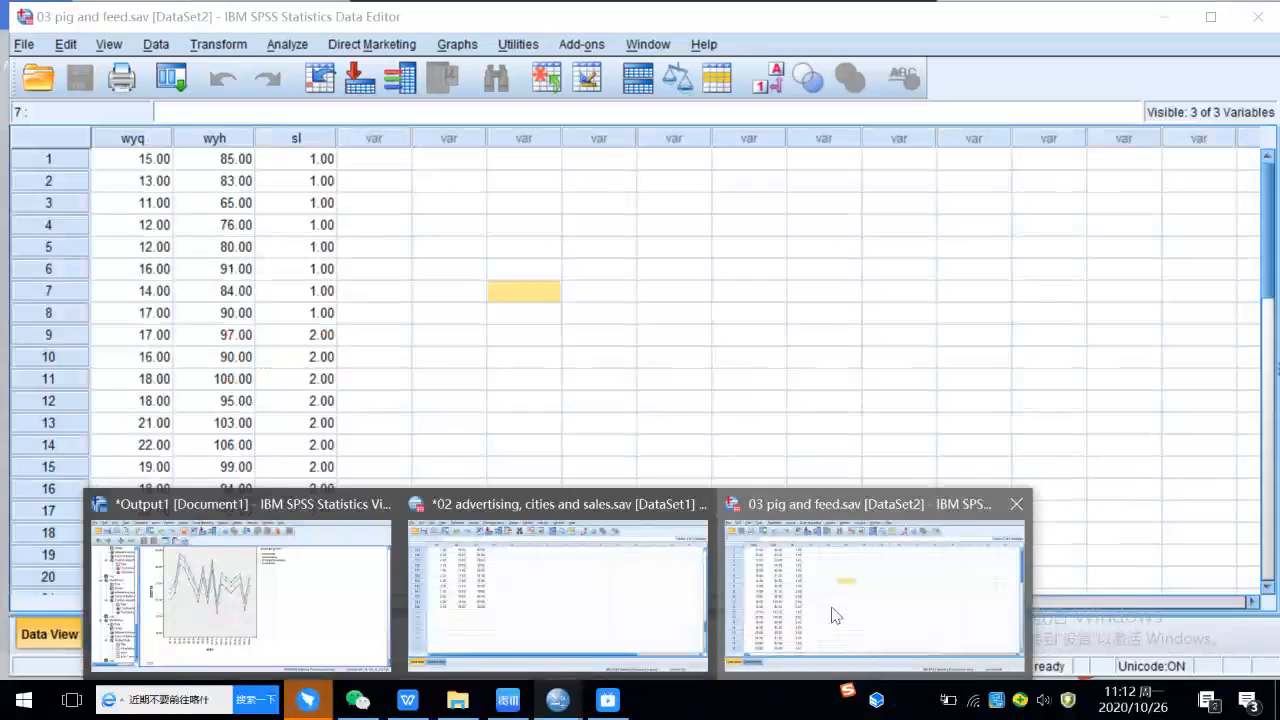
{"action": "left_click", "coordinate": [835, 610]}
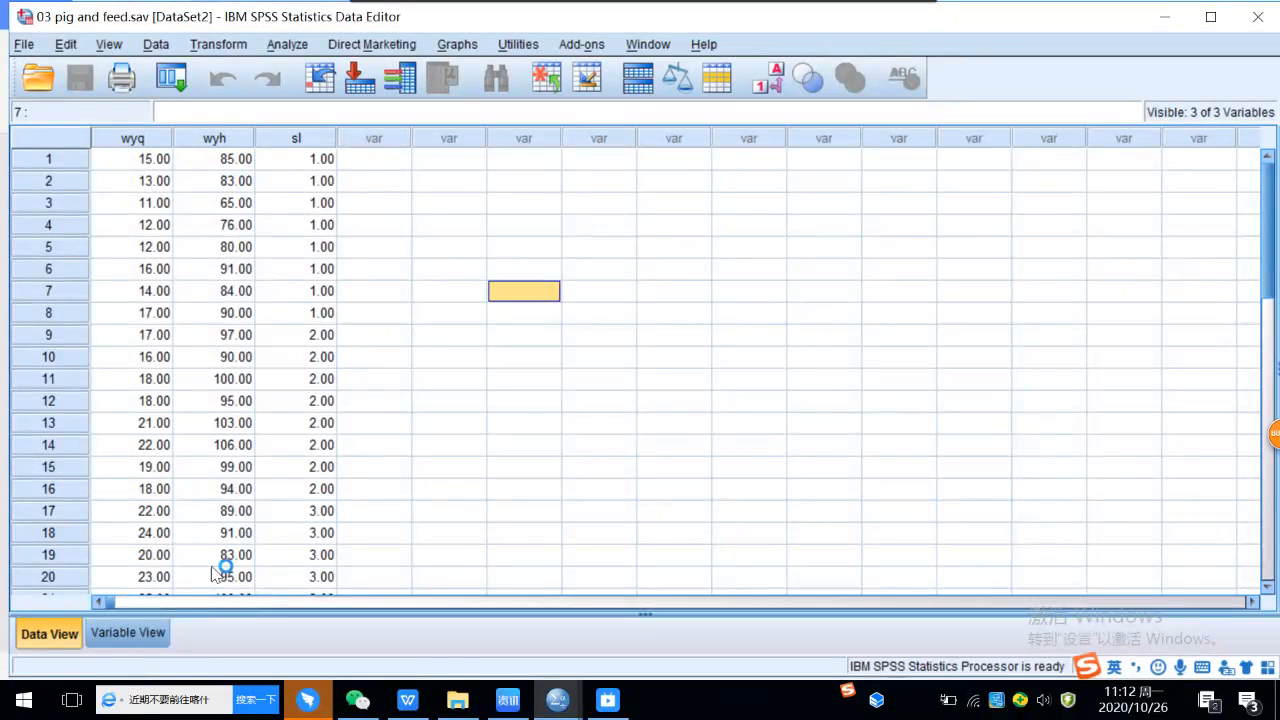
{"action": "left_click", "coordinate": [135, 639]}
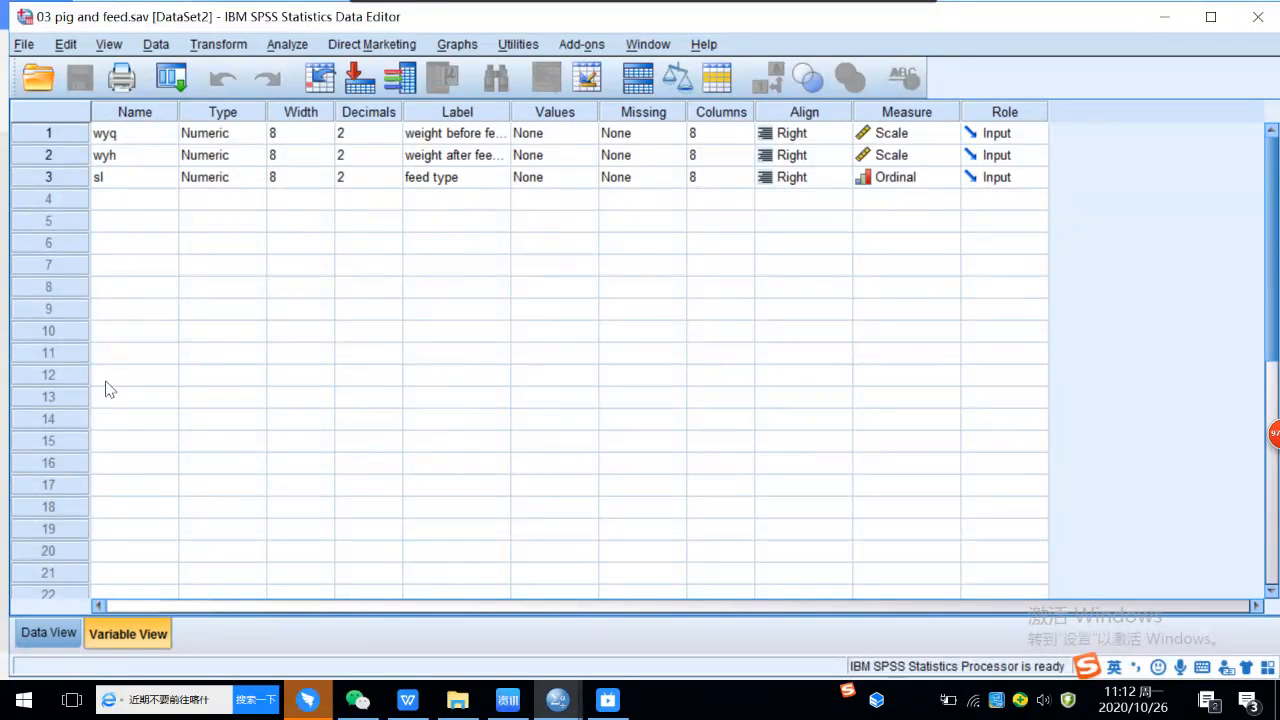
{"action": "left_click", "coordinate": [30, 636]}
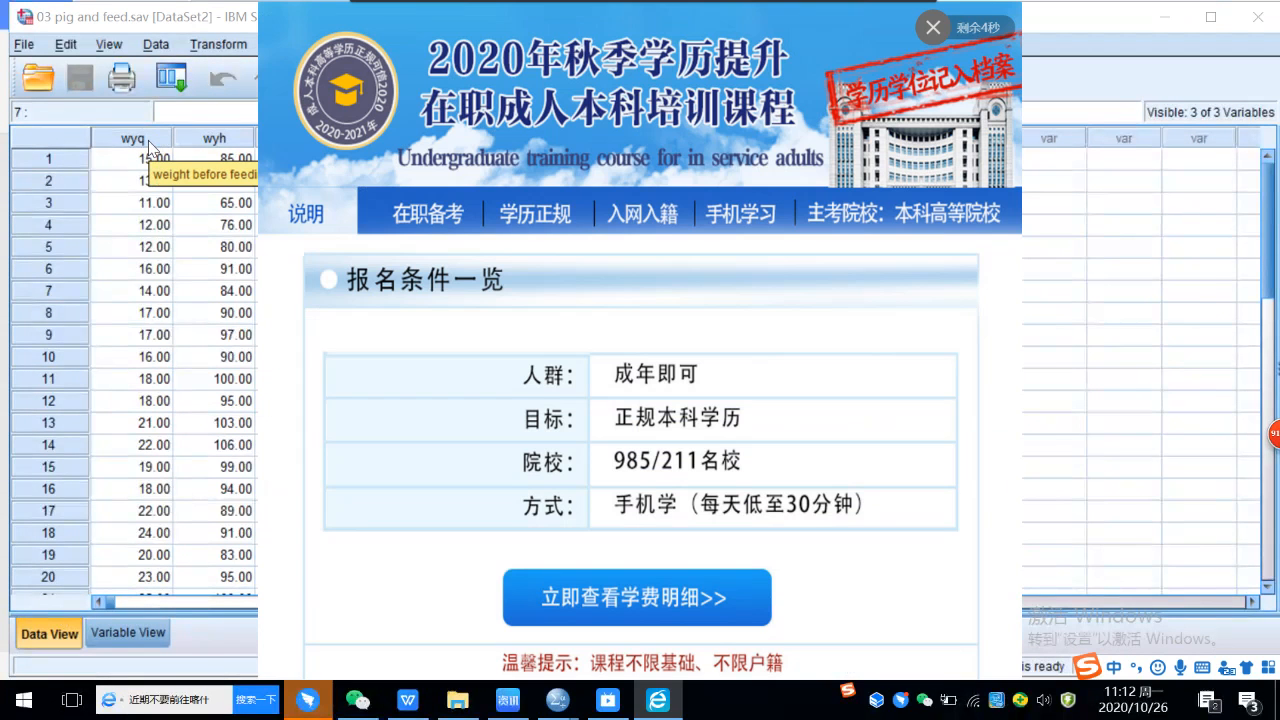
Close the advertisement and the news pop-up covering the data
{"action": "left_click", "coordinate": [936, 30]}
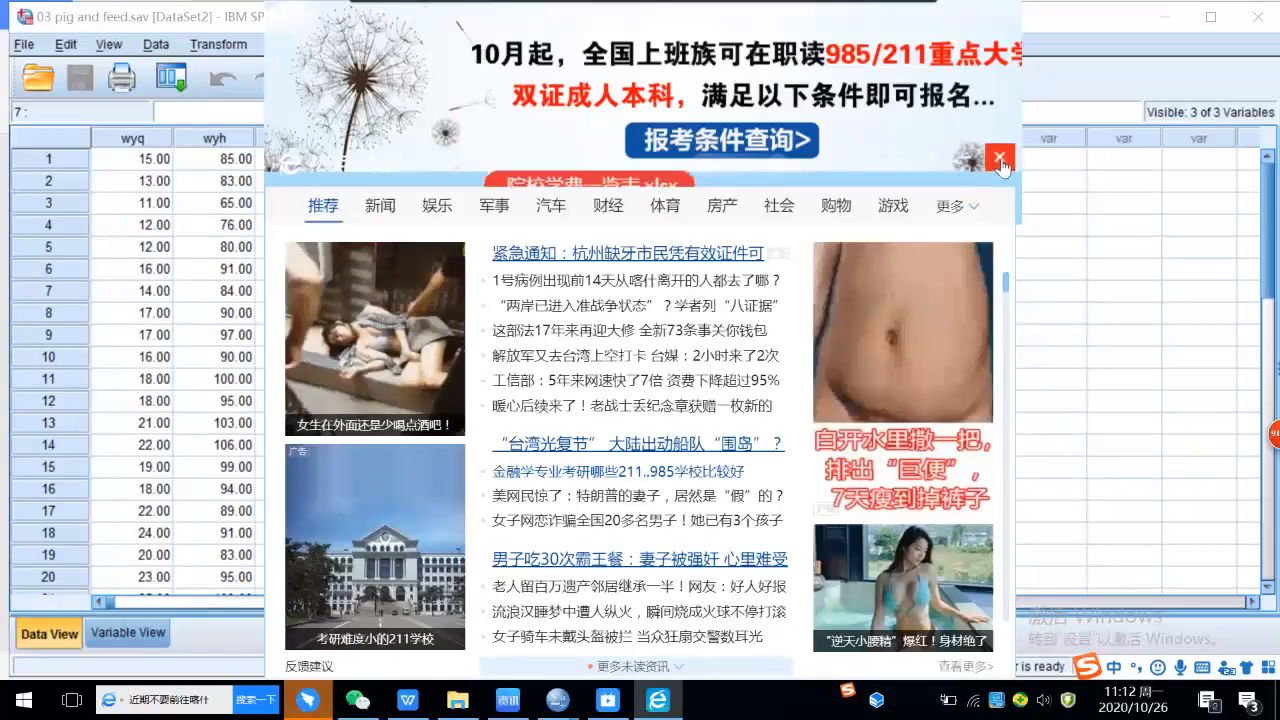
{"action": "left_click", "coordinate": [1000, 163]}
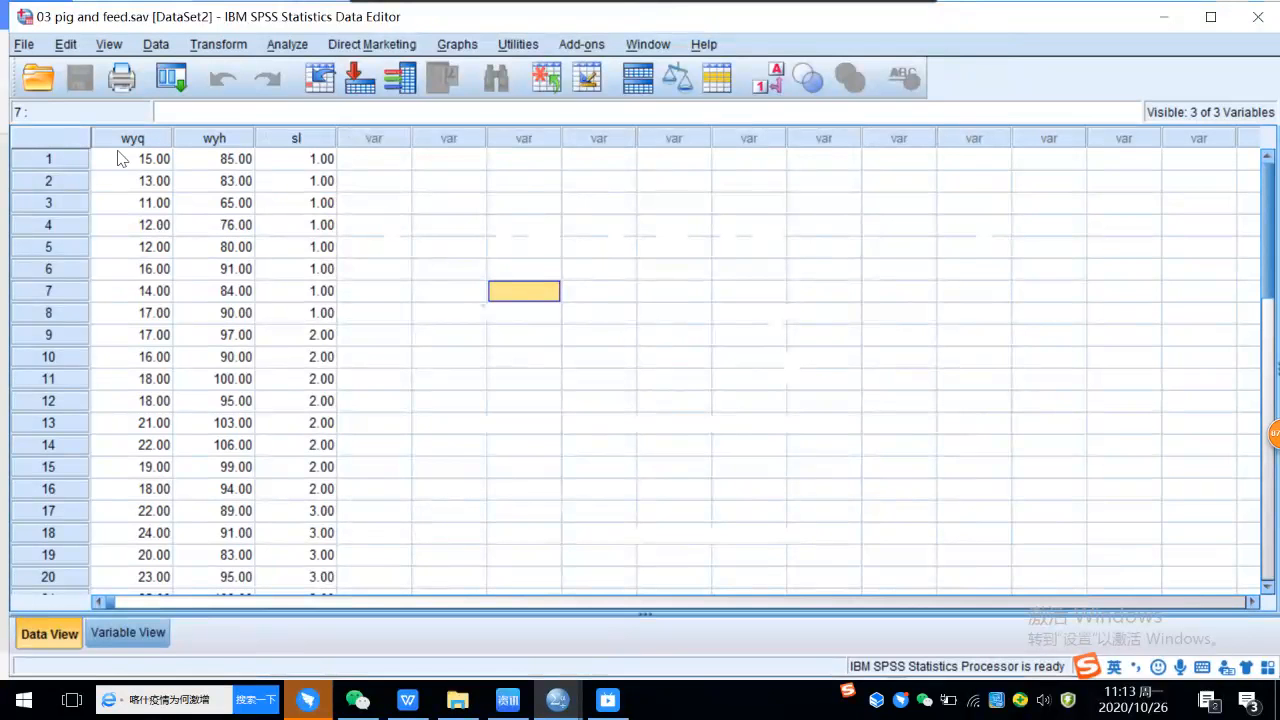
{"action": "mouse_move", "coordinate": [133, 143]}
Start defining a Simple Scatter chart from the legacy Scatter/Dot graphs
{"action": "left_click", "coordinate": [456, 46]}
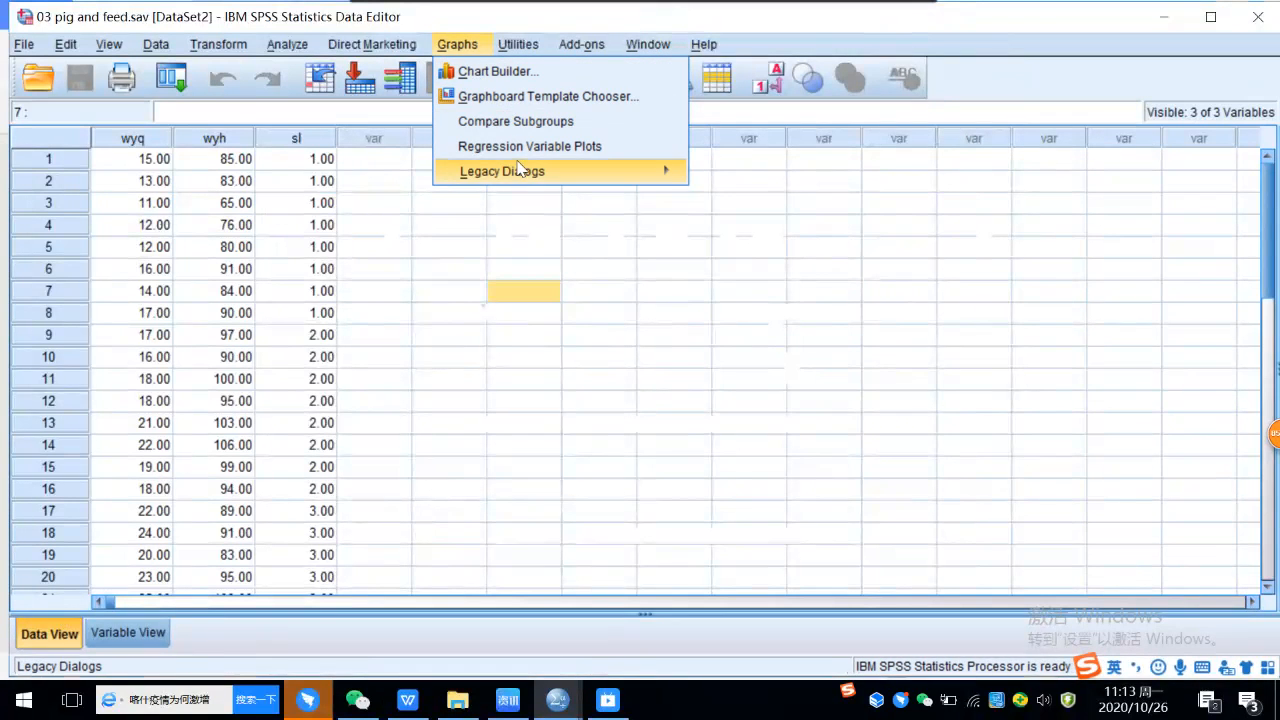
{"action": "mouse_move", "coordinate": [517, 178]}
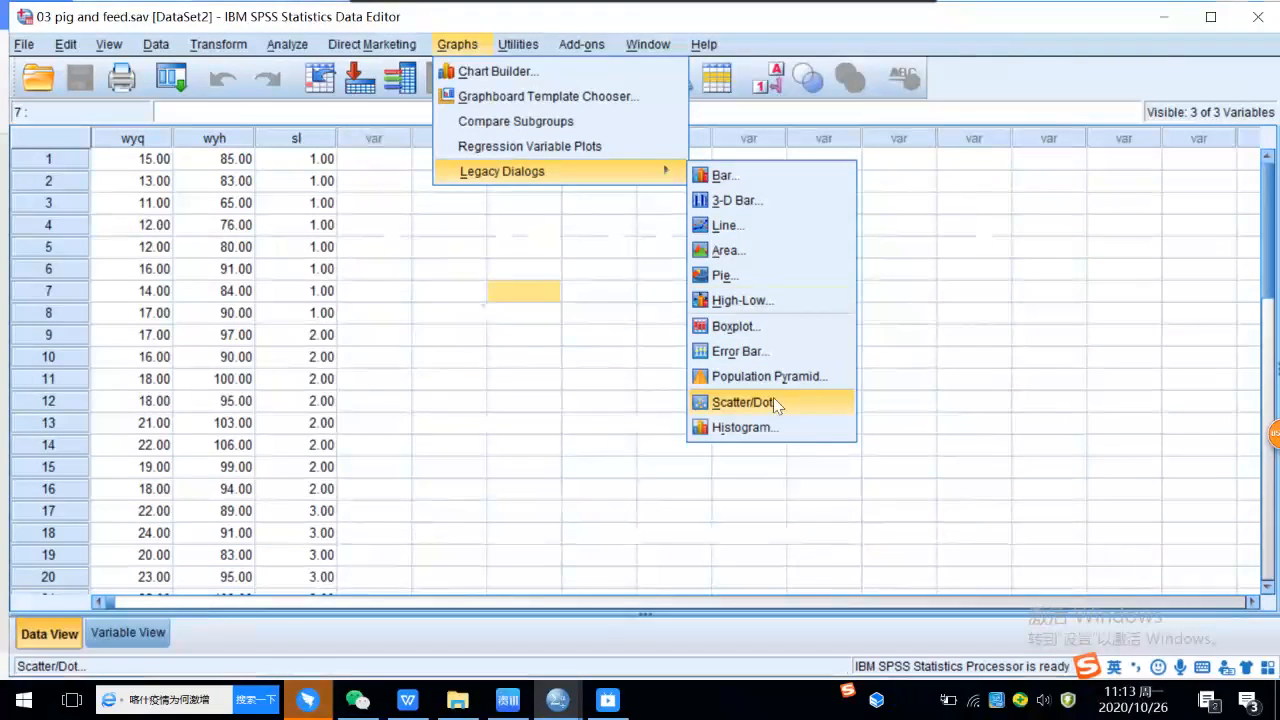
{"action": "left_click", "coordinate": [759, 407]}
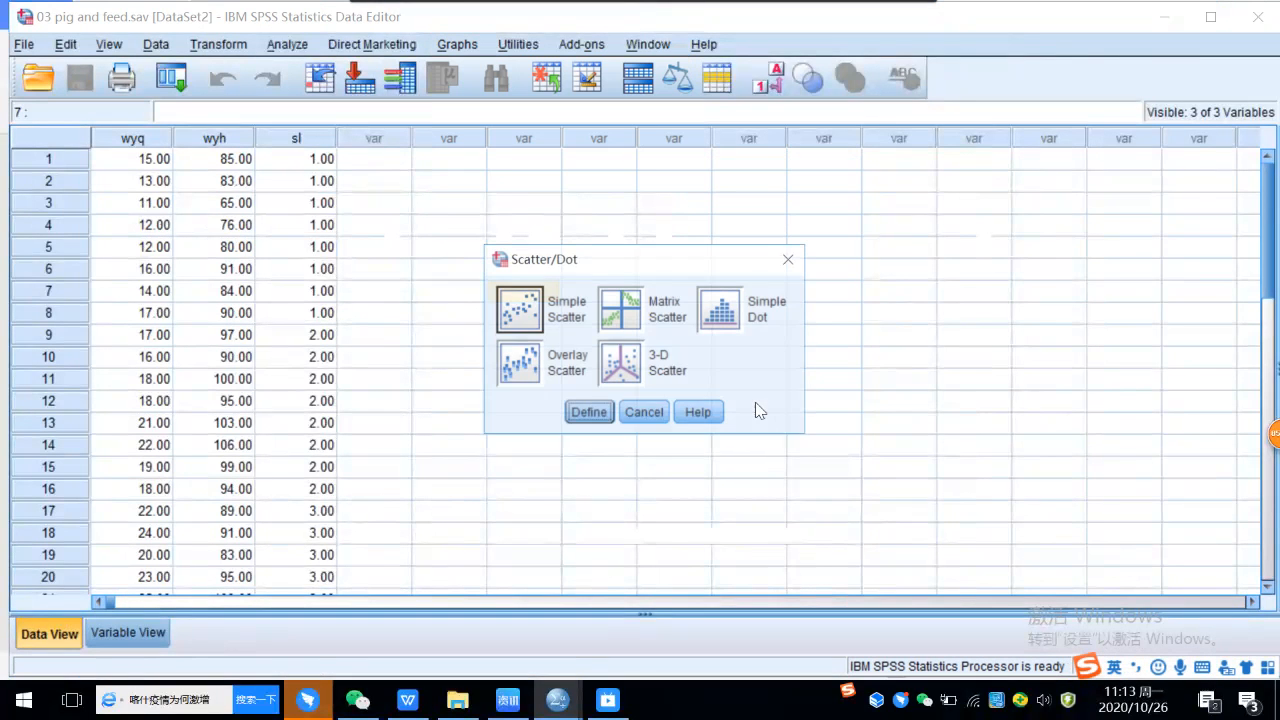
{"action": "left_click", "coordinate": [518, 318]}
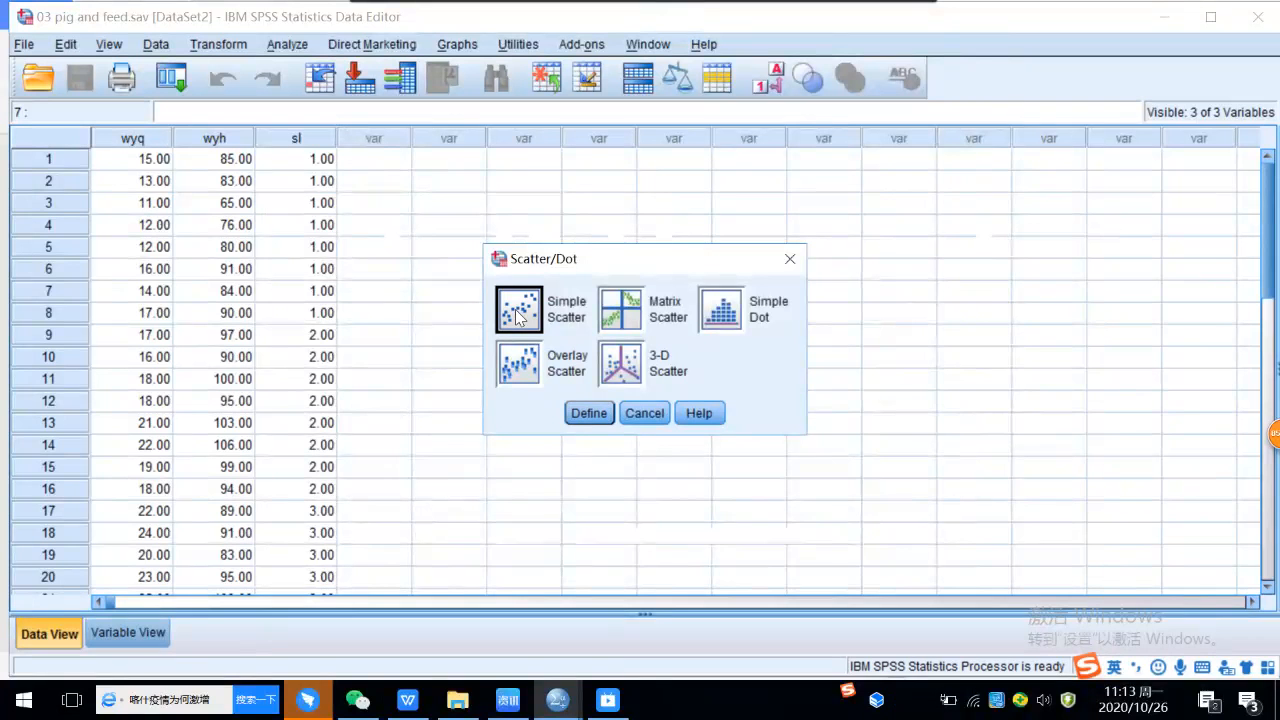
{"action": "left_click", "coordinate": [592, 412]}
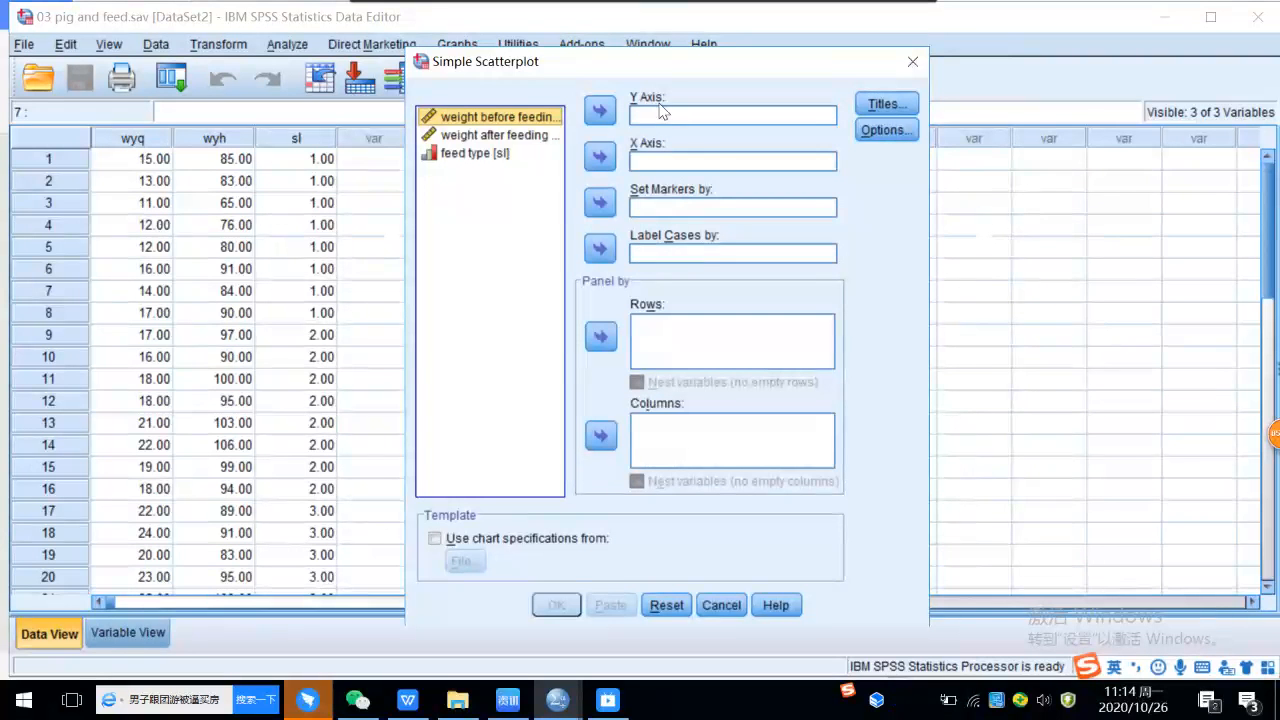
Generate the scatterplot with weight after feeding as Y, weight before feeding as X, and markers set by feed type
{"action": "left_click", "coordinate": [500, 135]}
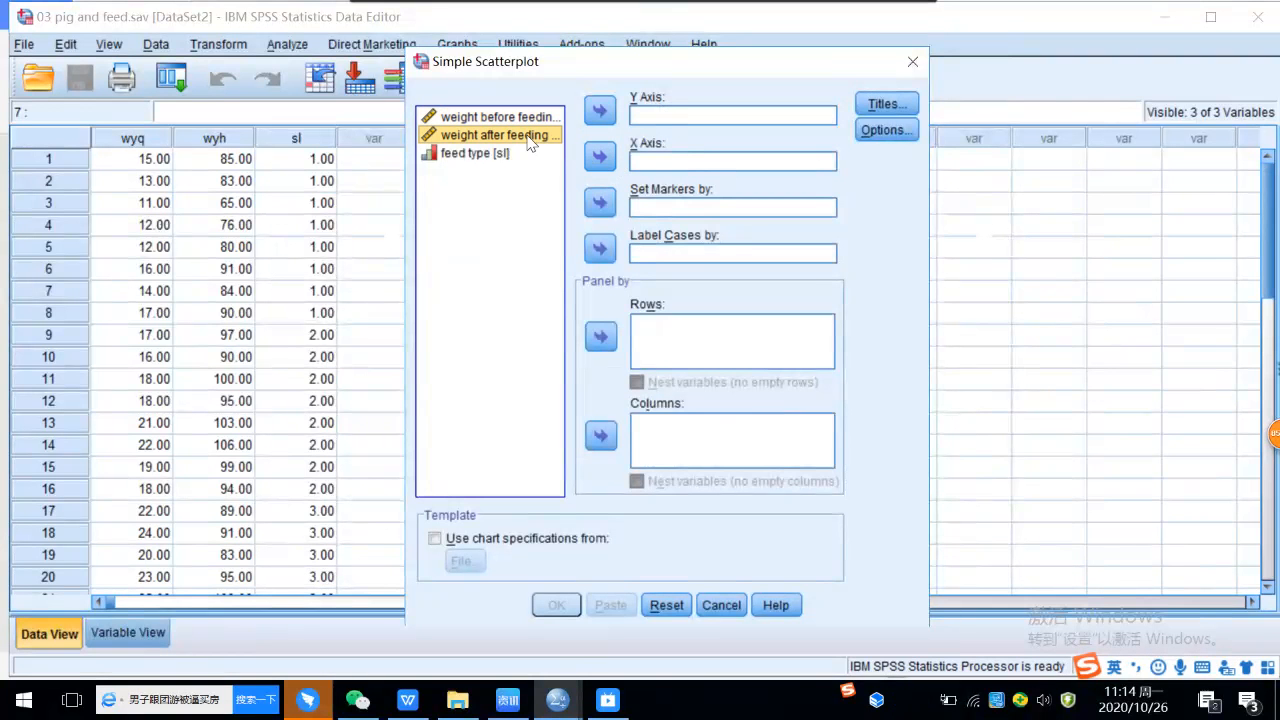
{"action": "left_click", "coordinate": [600, 111]}
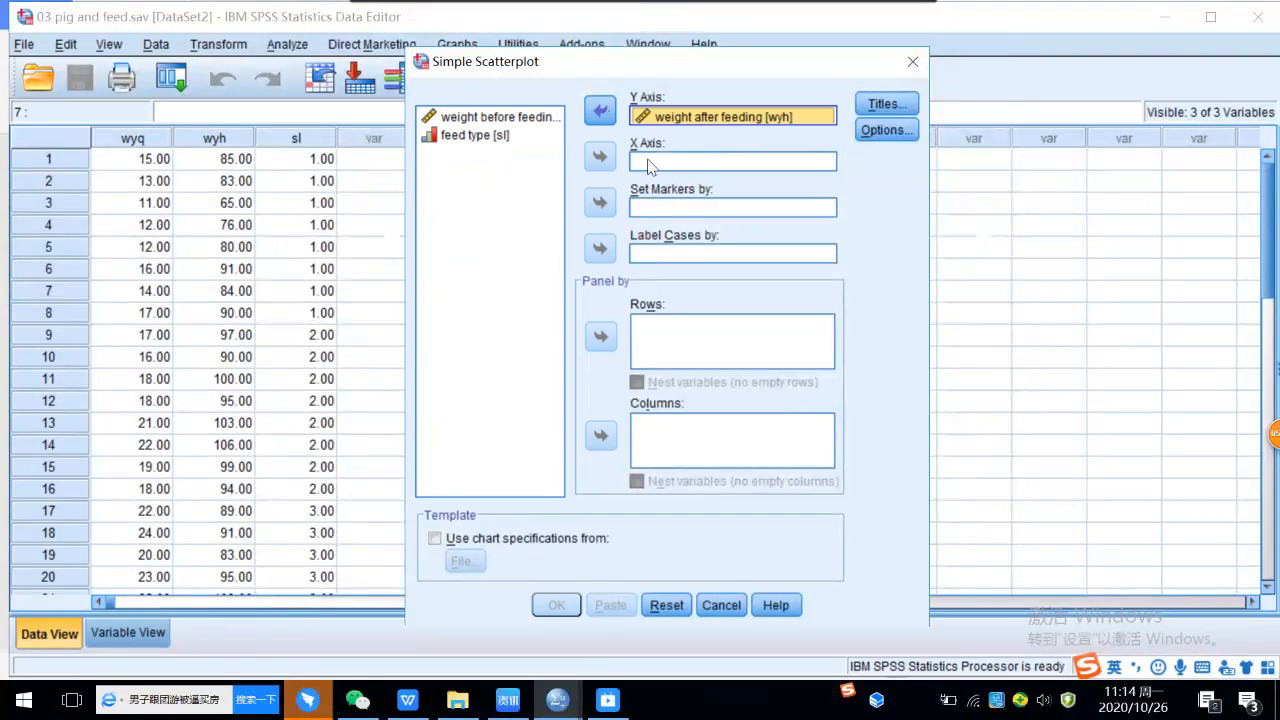
{"action": "left_click", "coordinate": [527, 118]}
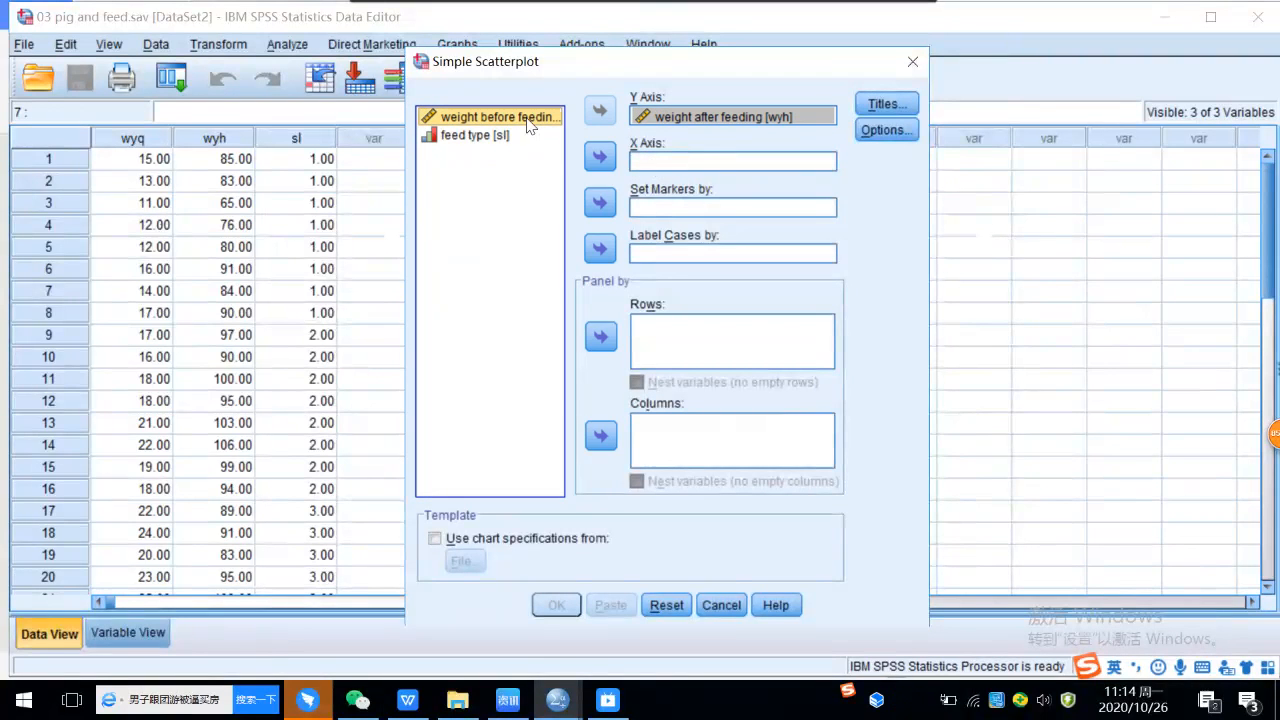
{"action": "left_click", "coordinate": [600, 158]}
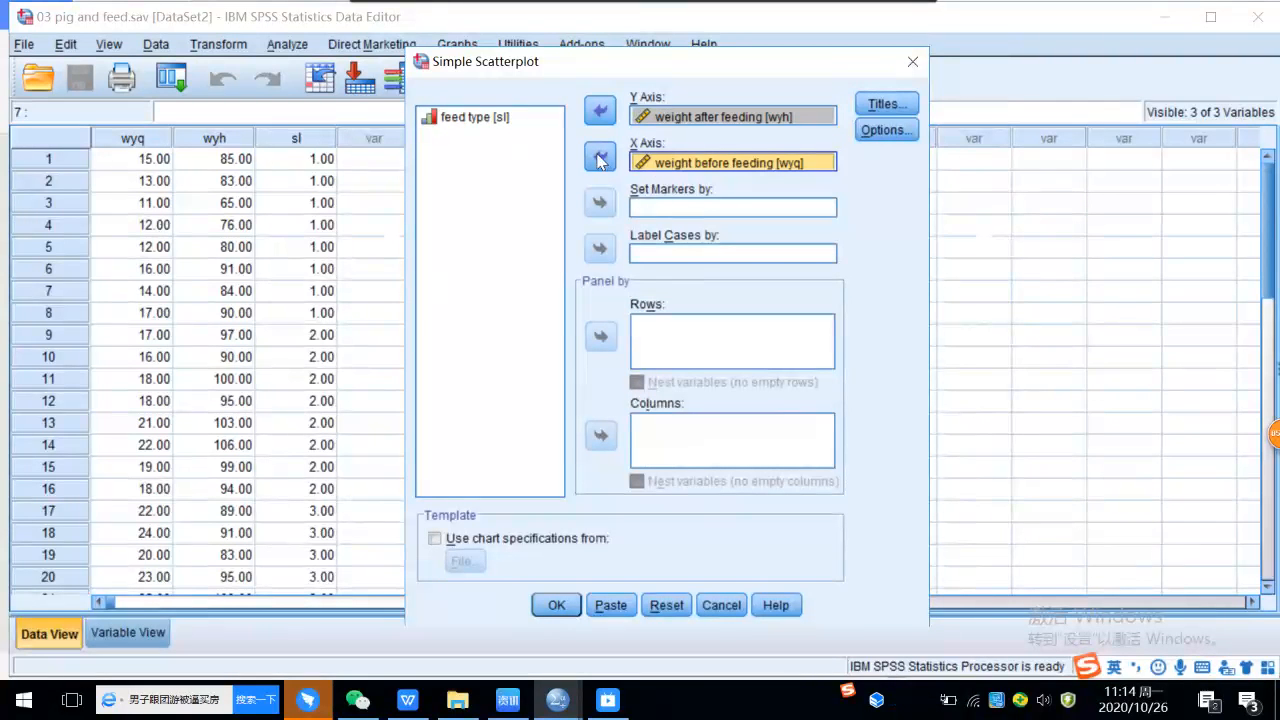
{"action": "left_click", "coordinate": [487, 120]}
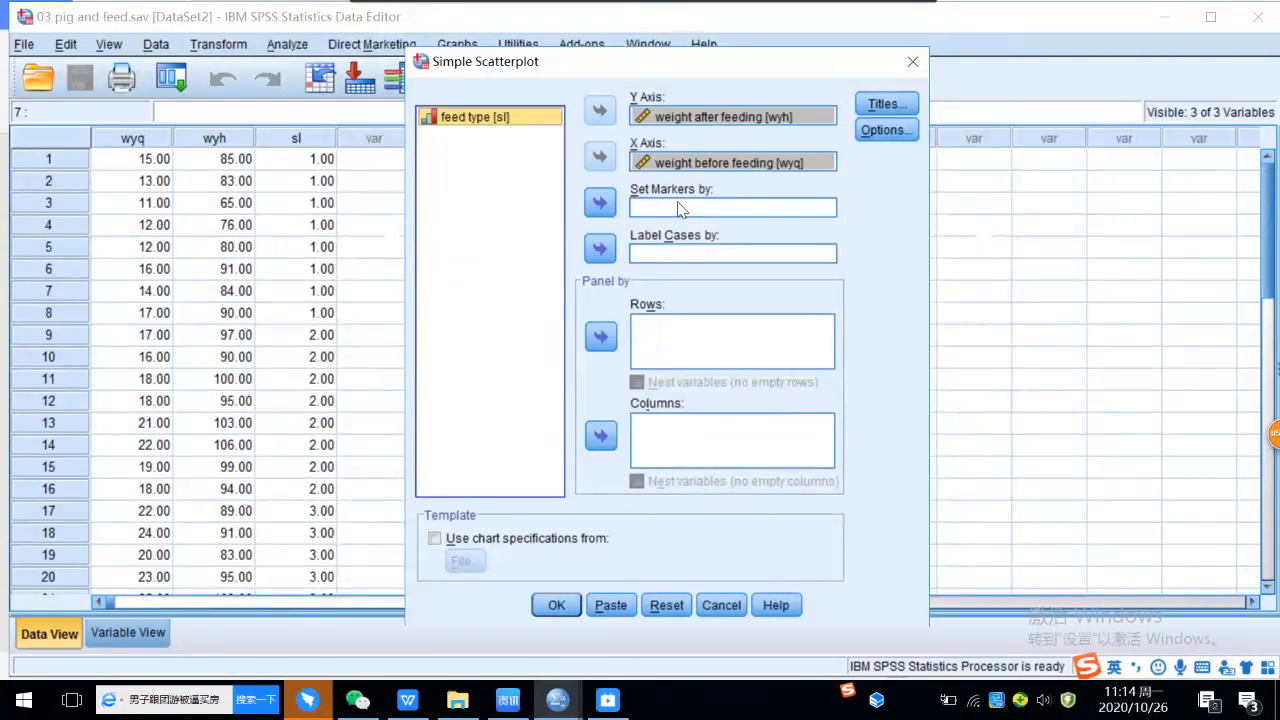
{"action": "left_click", "coordinate": [599, 204]}
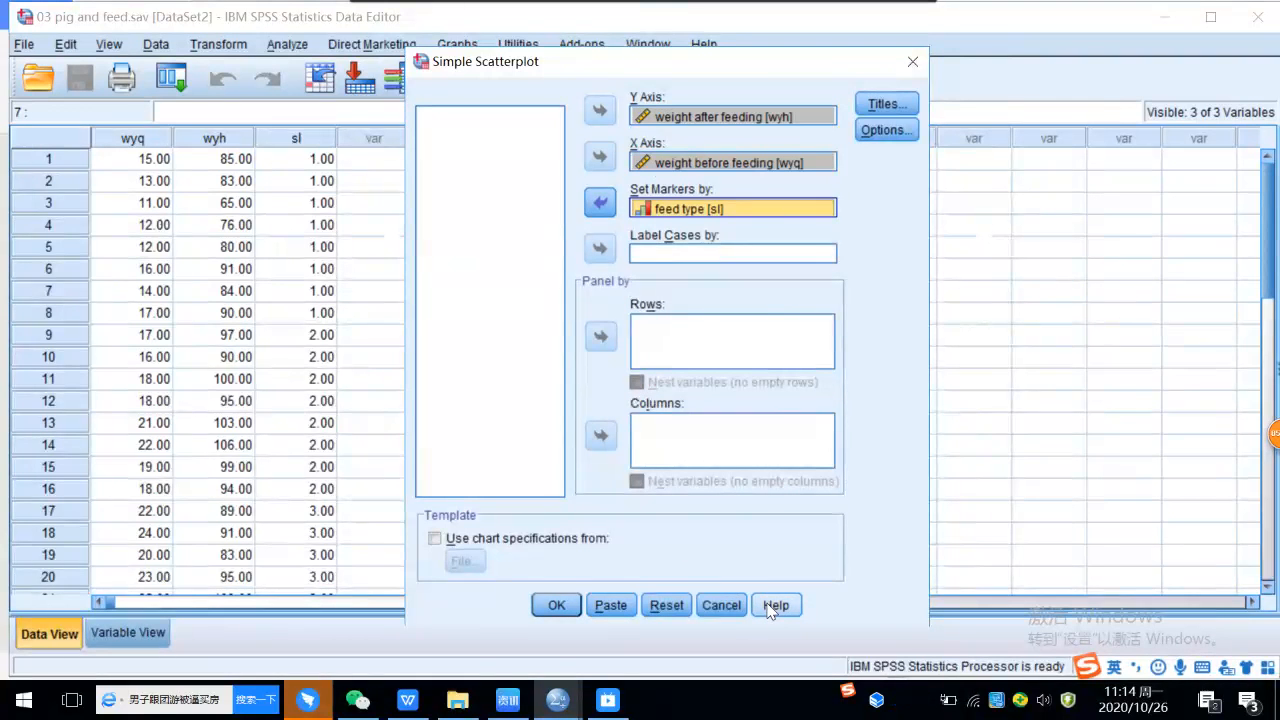
{"action": "left_click", "coordinate": [556, 605]}
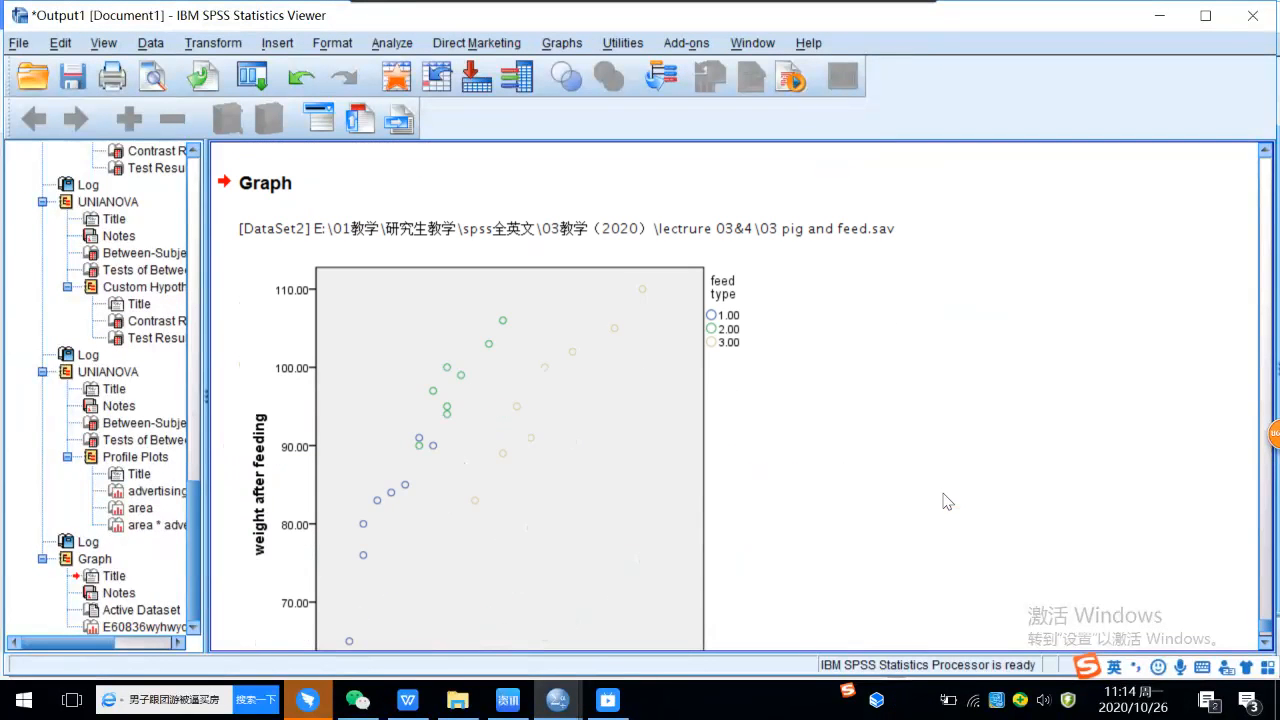
Examine the scatterplot's axes and point pattern for the relationship between weight before and after feeding across feed types
{"action": "scroll", "coordinate": [947, 500], "scroll_direction": "down", "scroll_amount": 2}
{"action": "left_click", "coordinate": [680, 284]}
{"action": "left_click", "coordinate": [913, 428]}
{"action": "left_click", "coordinate": [719, 543]}
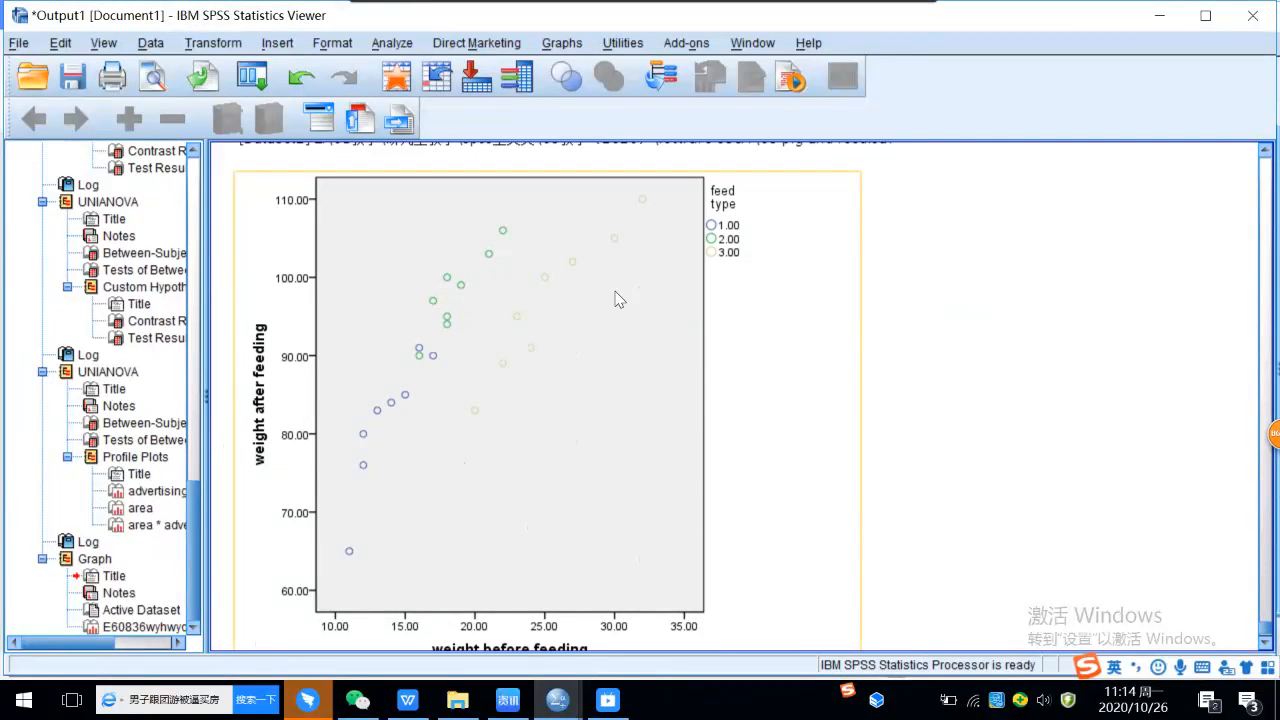
{"action": "left_click", "coordinate": [250, 458]}
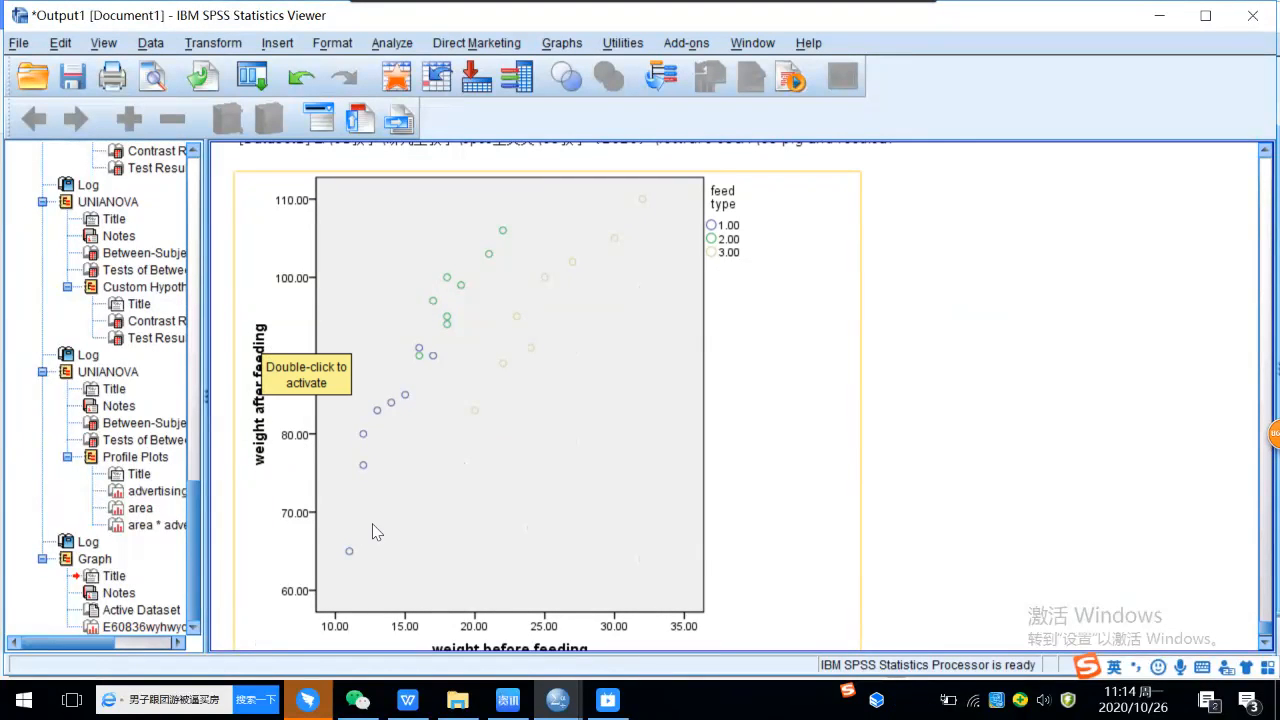
{"action": "scroll", "coordinate": [374, 531], "scroll_direction": "down", "scroll_amount": 1}
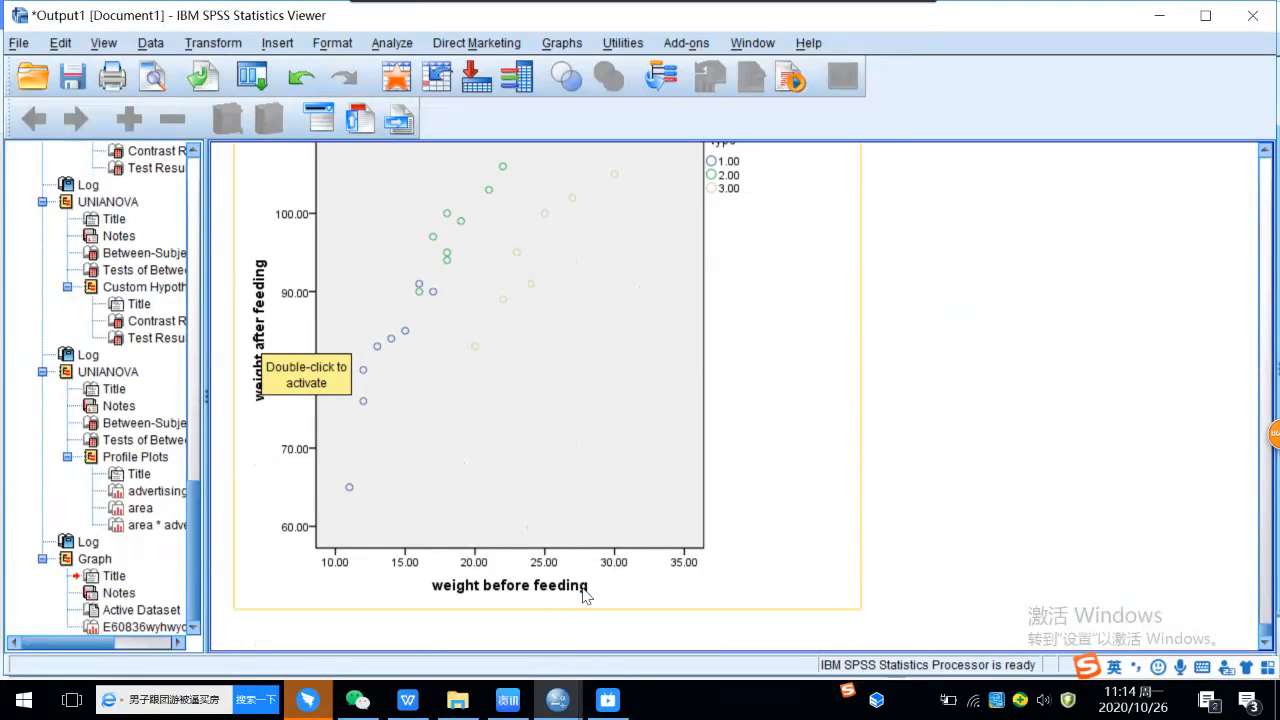
{"action": "left_click", "coordinate": [892, 468]}
{"action": "left_click", "coordinate": [445, 606]}
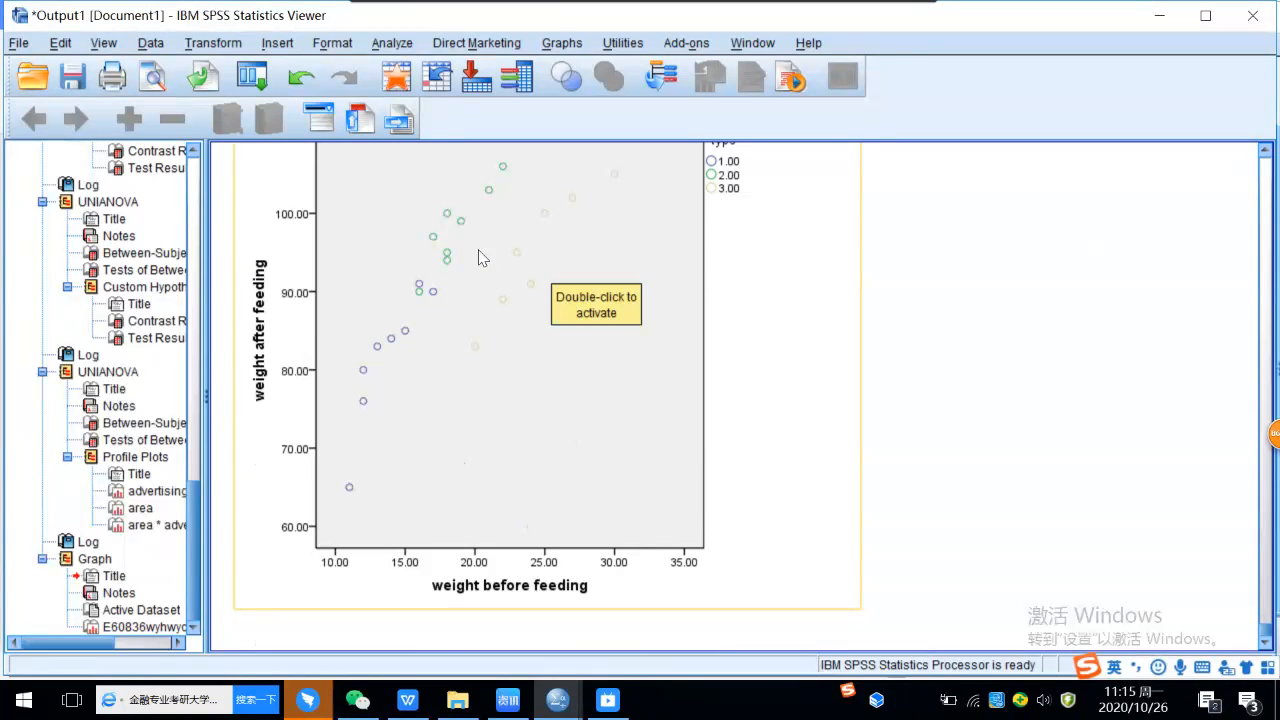
Open the scatterplot in the Chart Editor and choose the purple border colour (124, 40, 125) for the feed type 3.00 markers
{"action": "left_click", "coordinate": [498, 365]}
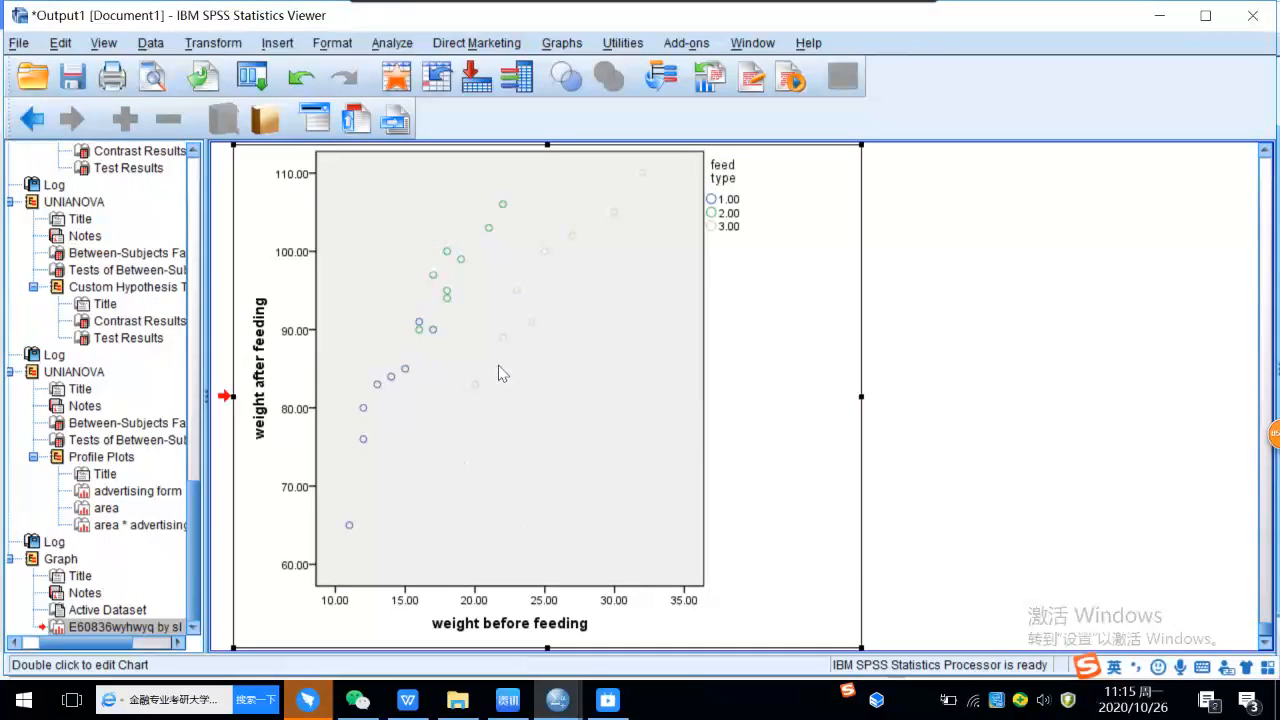
{"action": "double_click", "coordinate": [549, 298]}
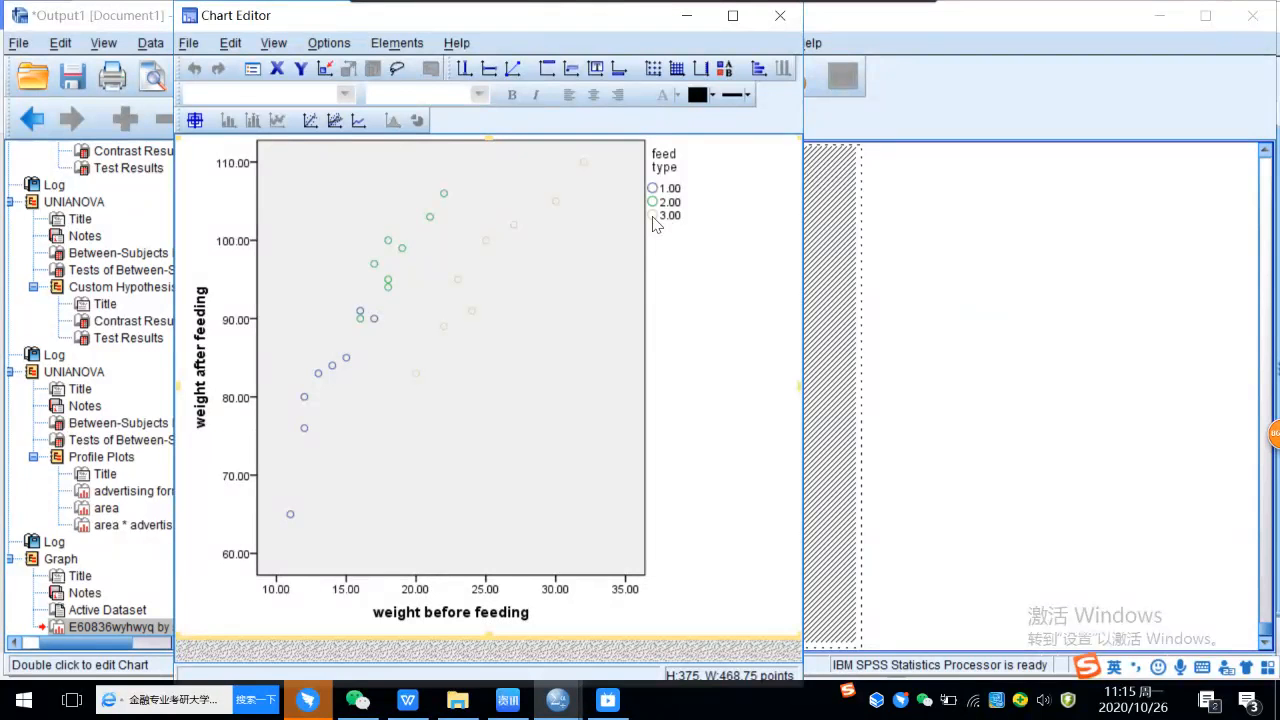
{"action": "left_click", "coordinate": [653, 216]}
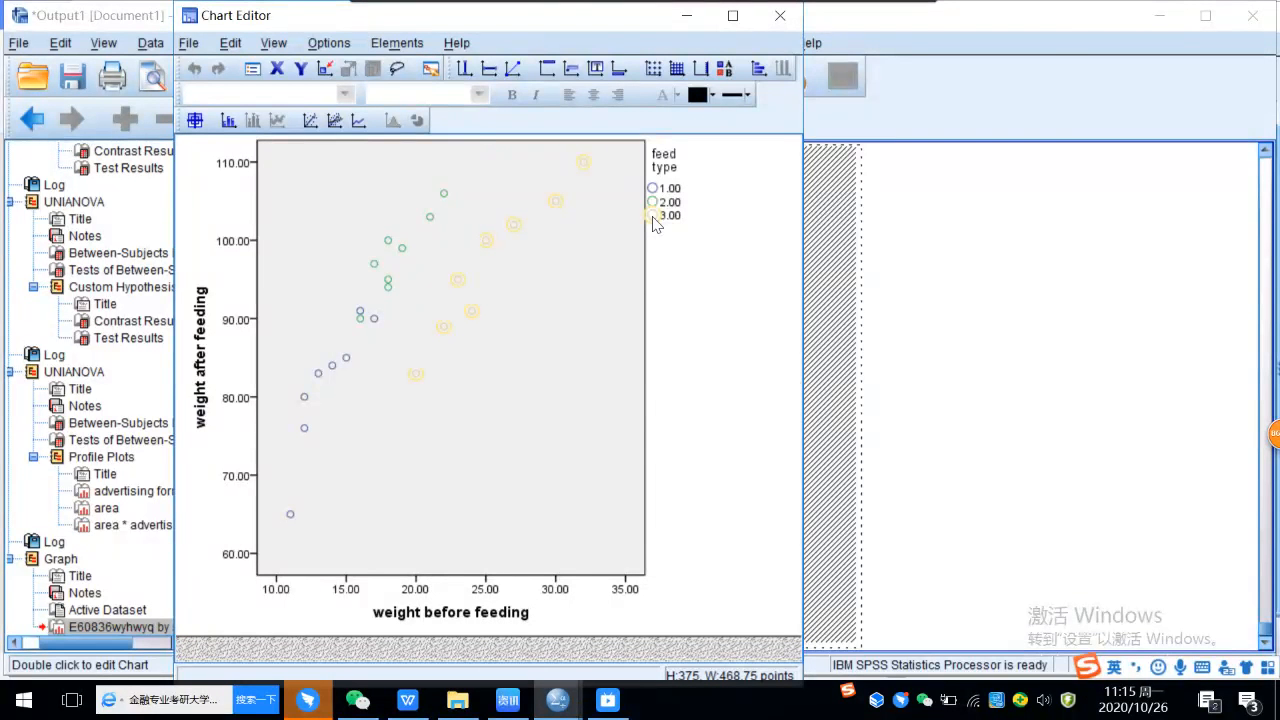
{"action": "double_click", "coordinate": [653, 216]}
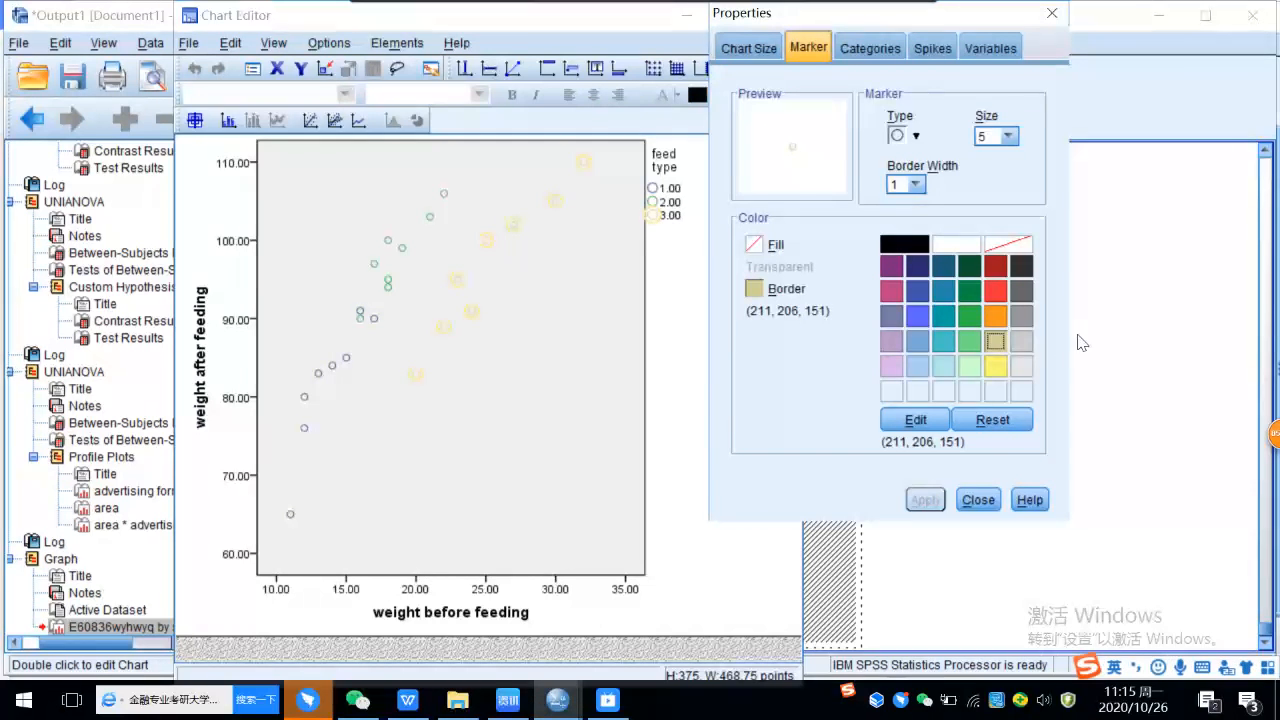
{"action": "left_click", "coordinate": [892, 268]}
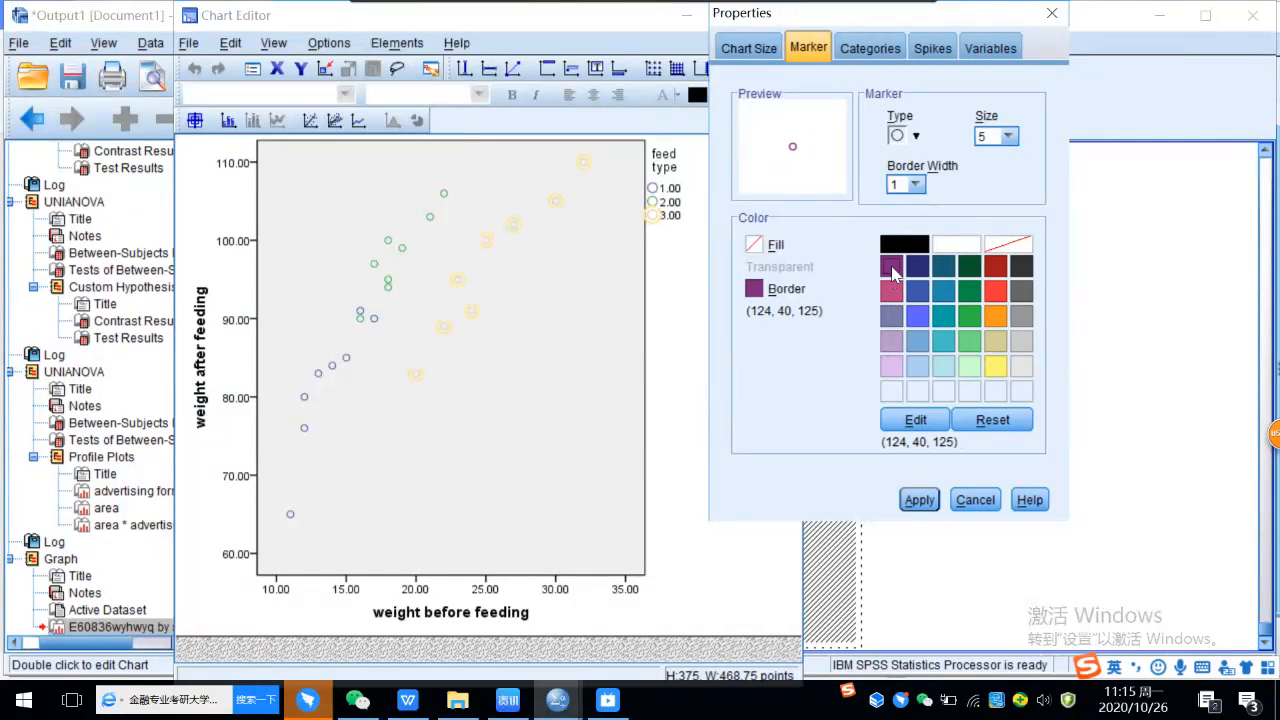
Give the feed type 3.00 markers a triangle shape with border width 1.5 and apply the marker formatting
{"action": "left_click", "coordinate": [916, 136]}
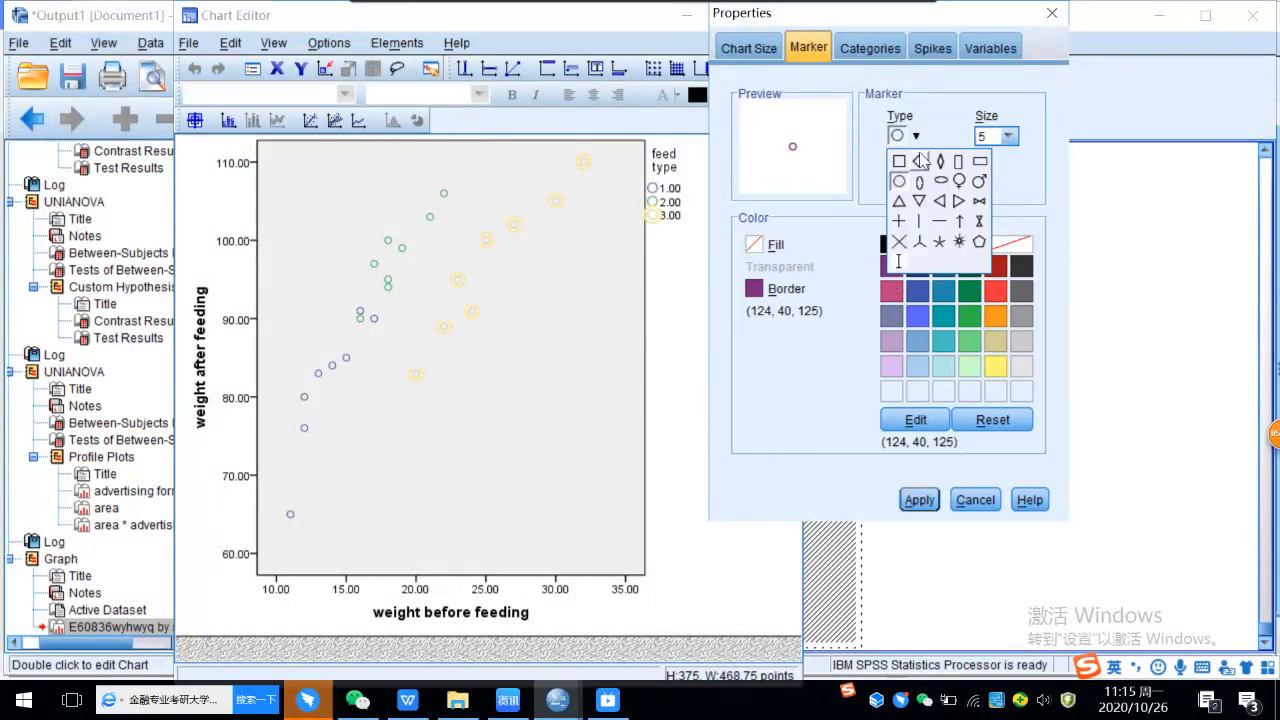
{"action": "left_click", "coordinate": [902, 199]}
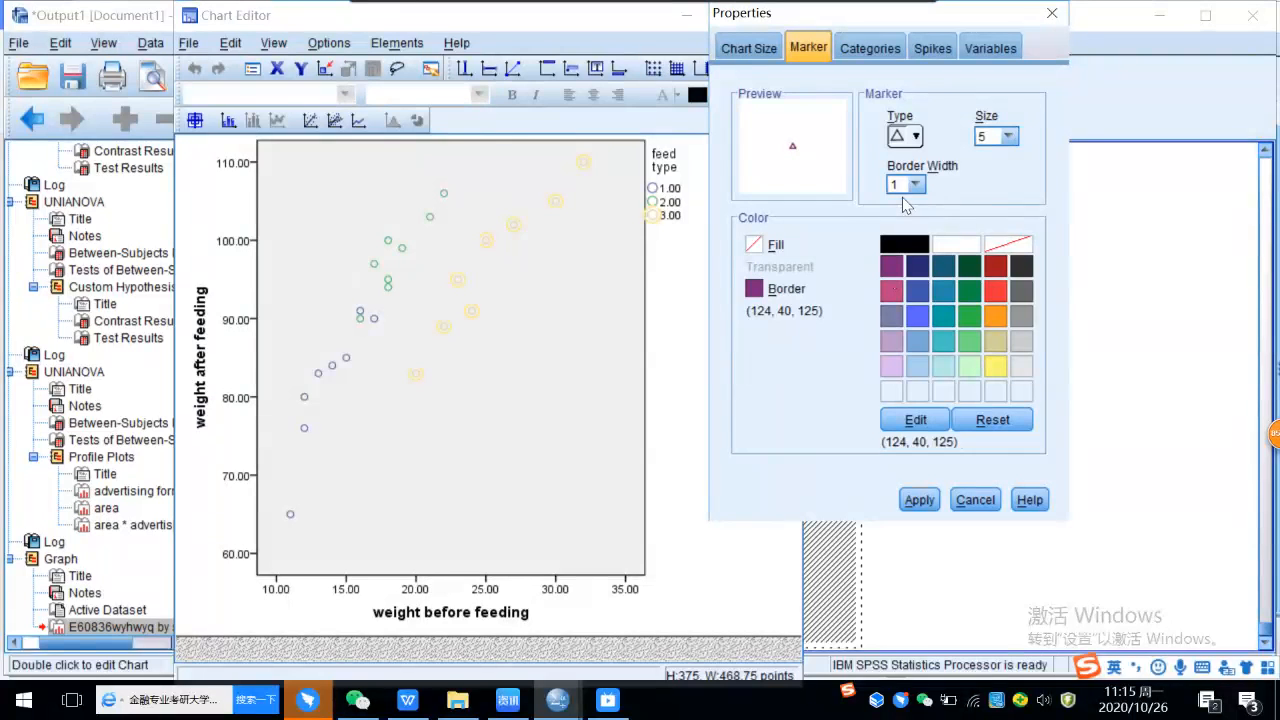
{"action": "left_click", "coordinate": [916, 184]}
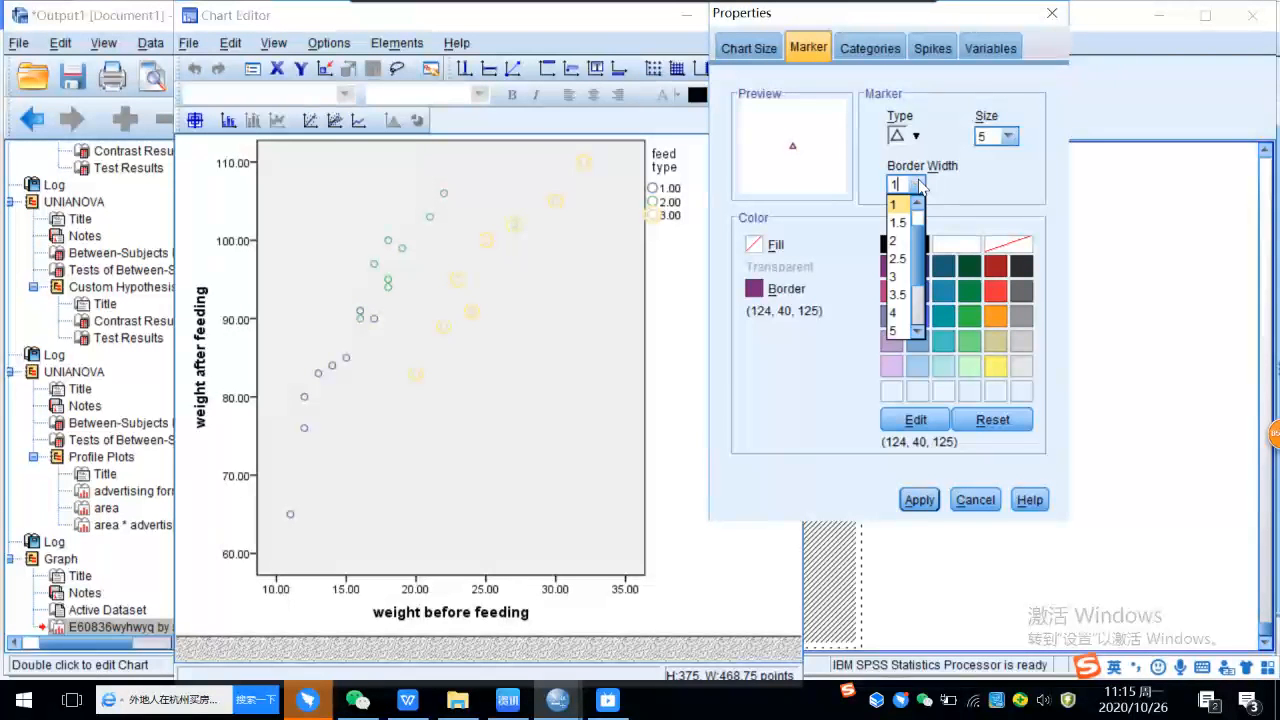
{"action": "left_click", "coordinate": [905, 224]}
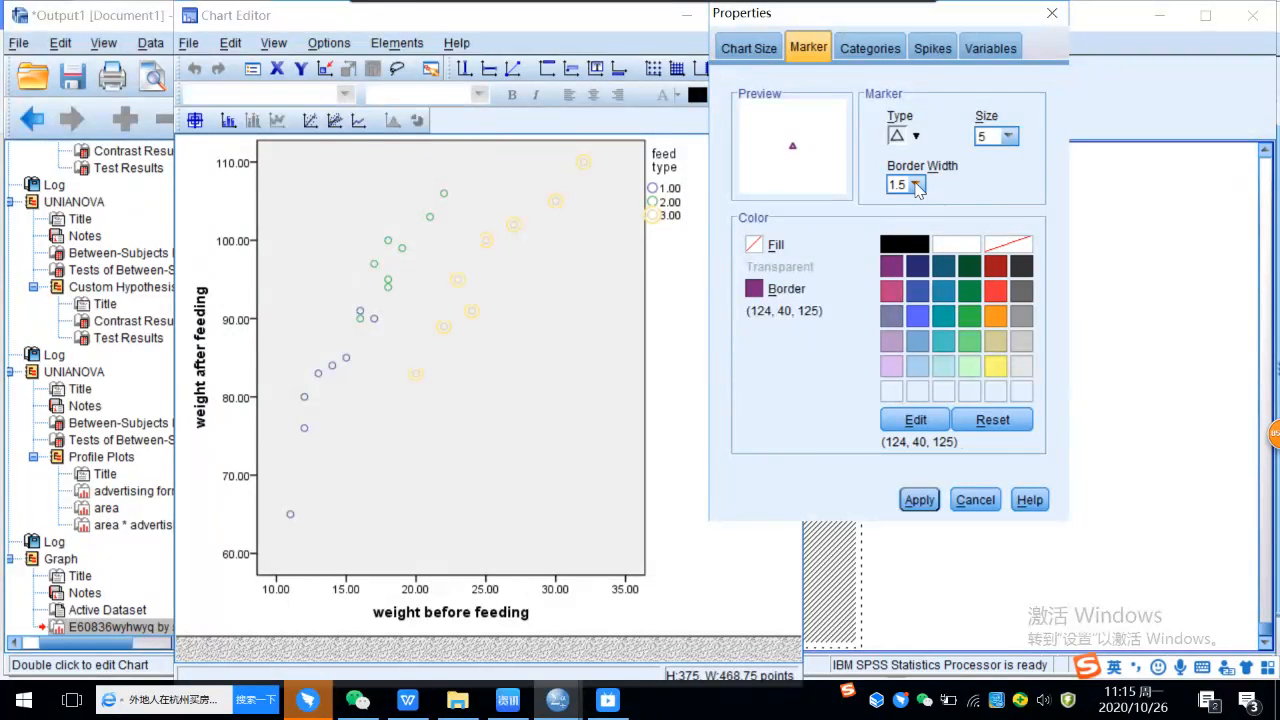
{"action": "left_click", "coordinate": [920, 500]}
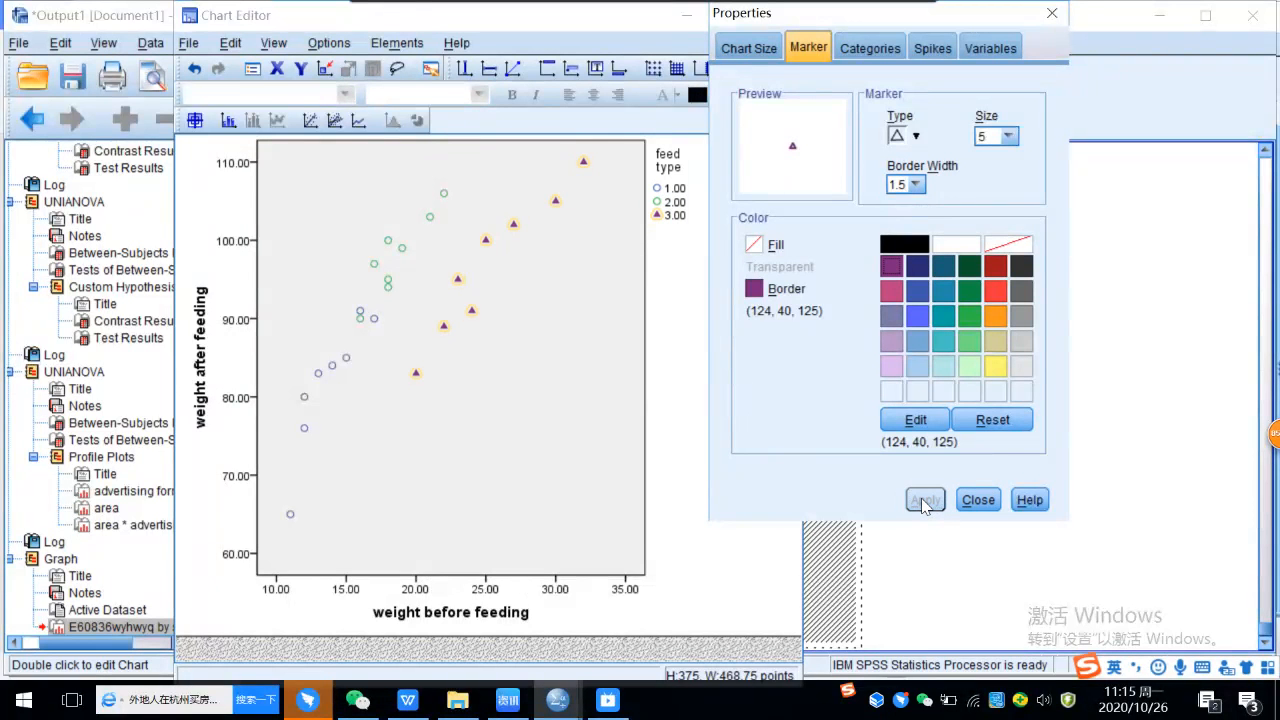
{"action": "left_click", "coordinate": [975, 501]}
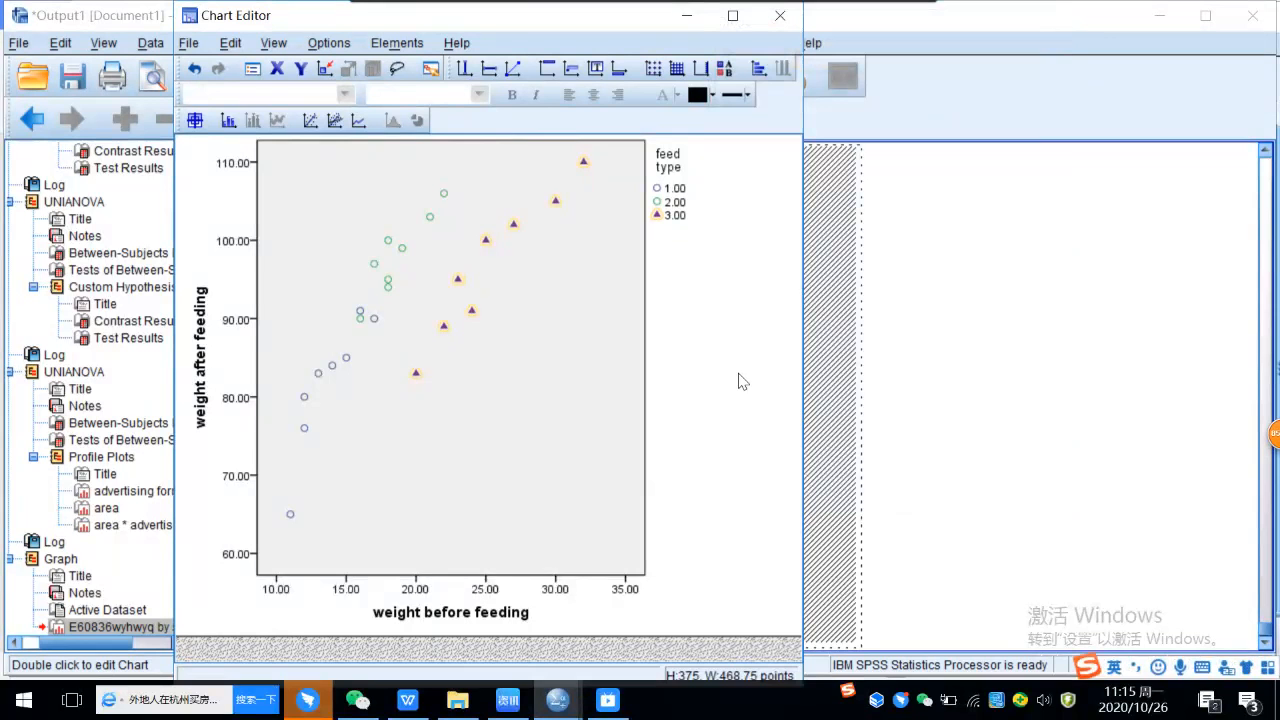
{"action": "left_click", "coordinate": [543, 243]}
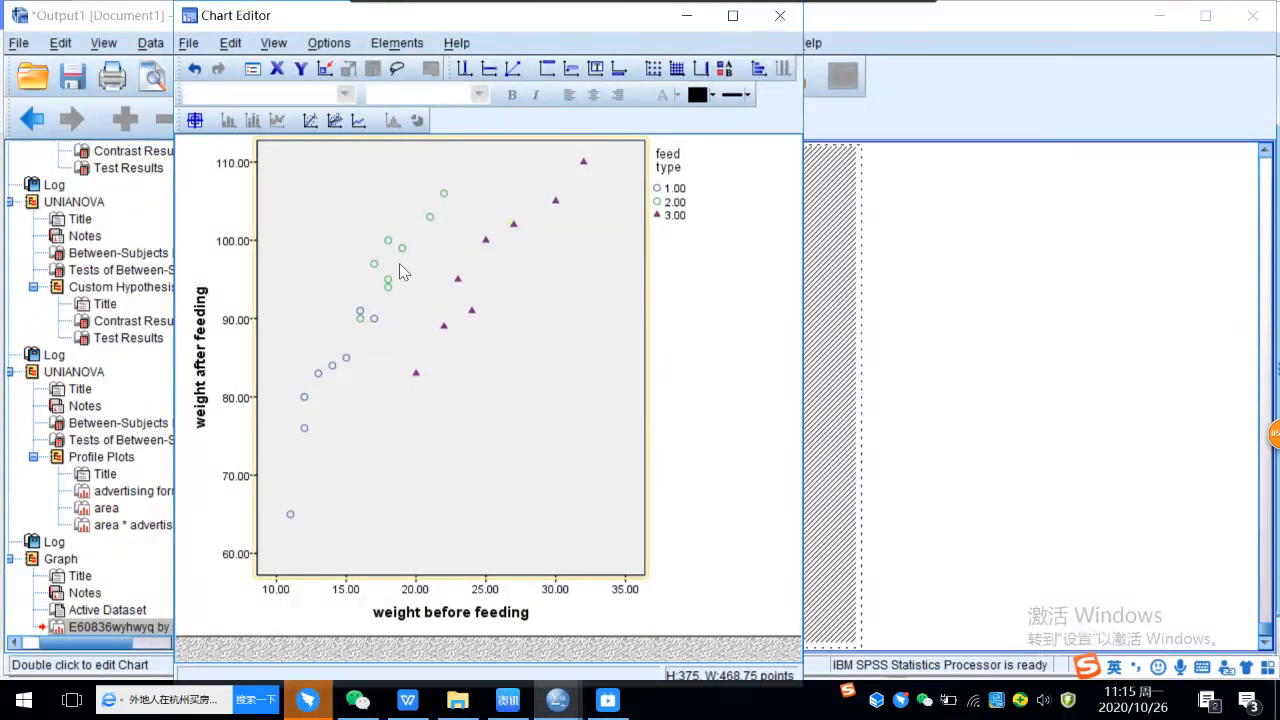
Set the border width of the feed type 2.00 markers to 1.5
{"action": "left_click", "coordinate": [658, 202]}
{"action": "double_click", "coordinate": [659, 204]}
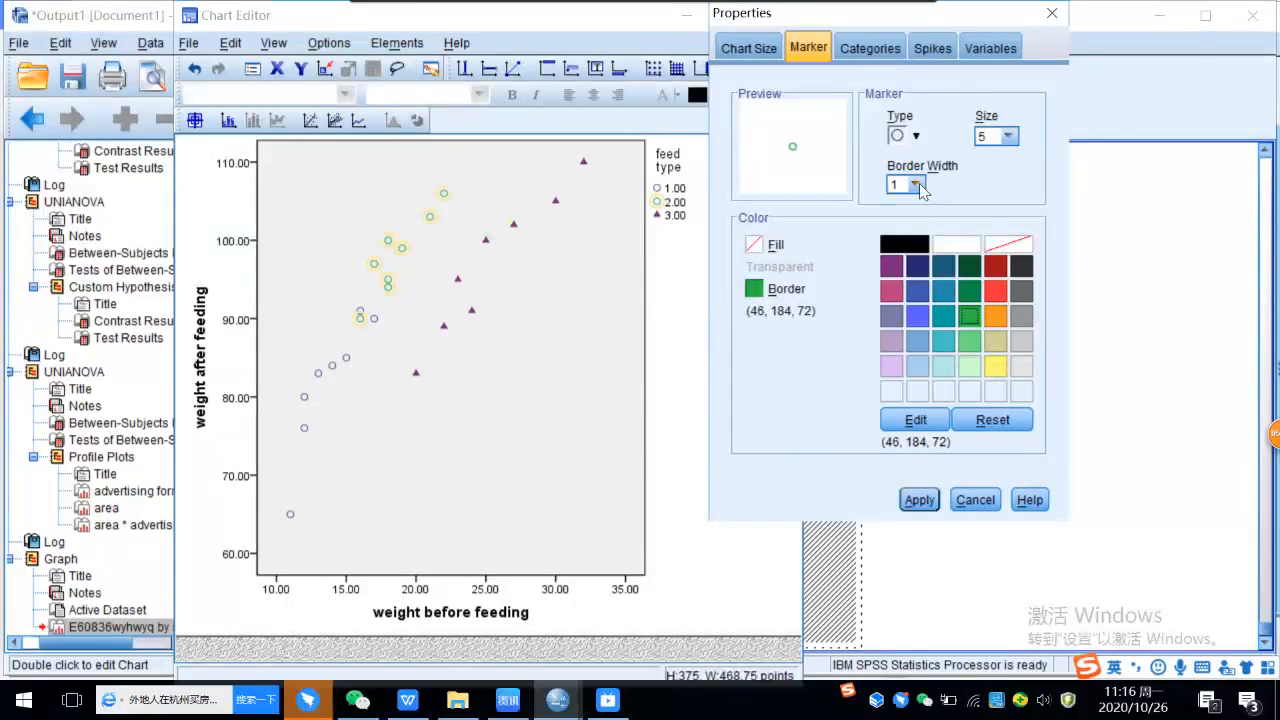
{"action": "left_click", "coordinate": [916, 185]}
{"action": "left_click", "coordinate": [898, 223]}
{"action": "left_click", "coordinate": [918, 501]}
{"action": "left_click", "coordinate": [977, 503]}
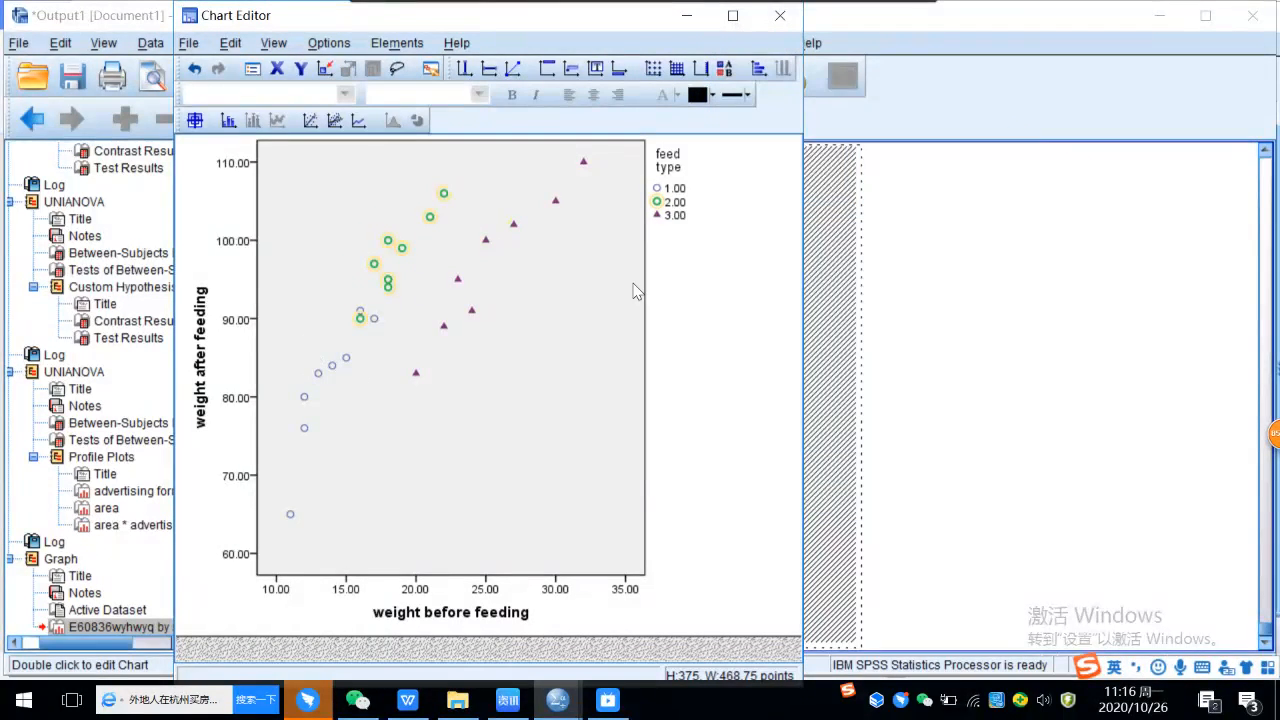
Change the feed type 1.00 markers to plus signs with border width 1.5 and blue fill (62, 88, 172)
{"action": "left_click", "coordinate": [658, 189]}
{"action": "double_click", "coordinate": [658, 190]}
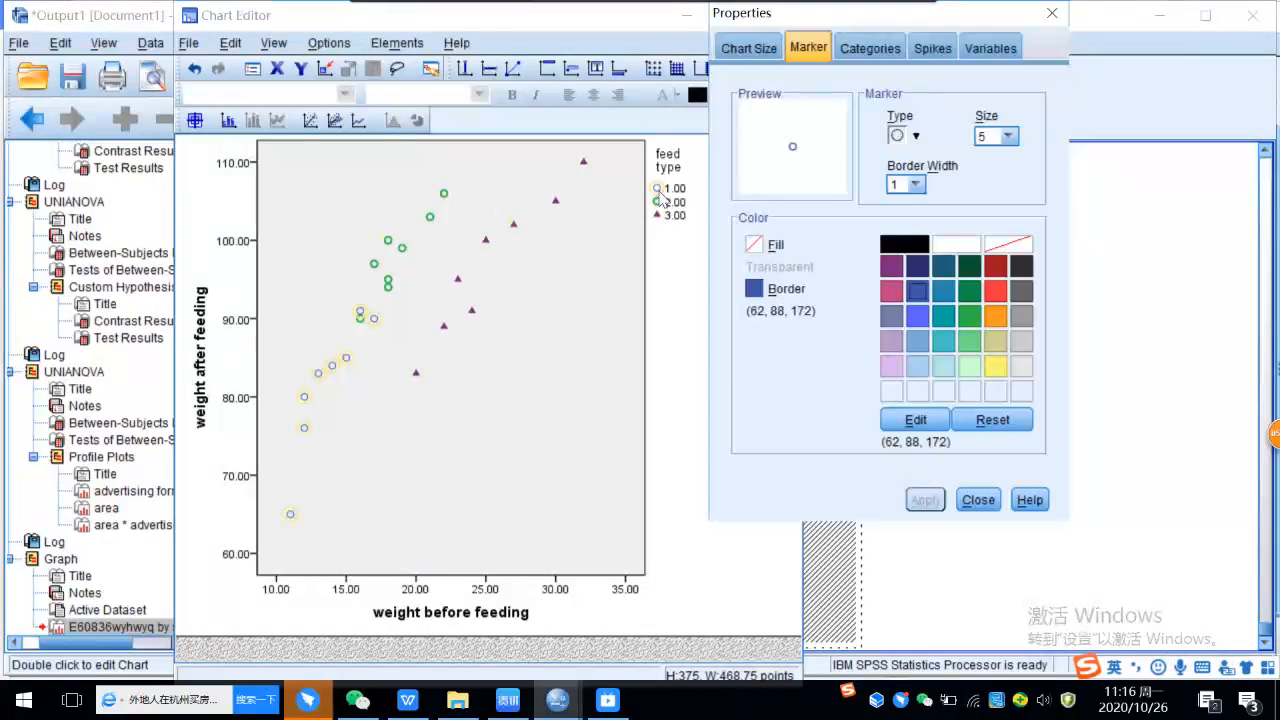
{"action": "left_click", "coordinate": [916, 136]}
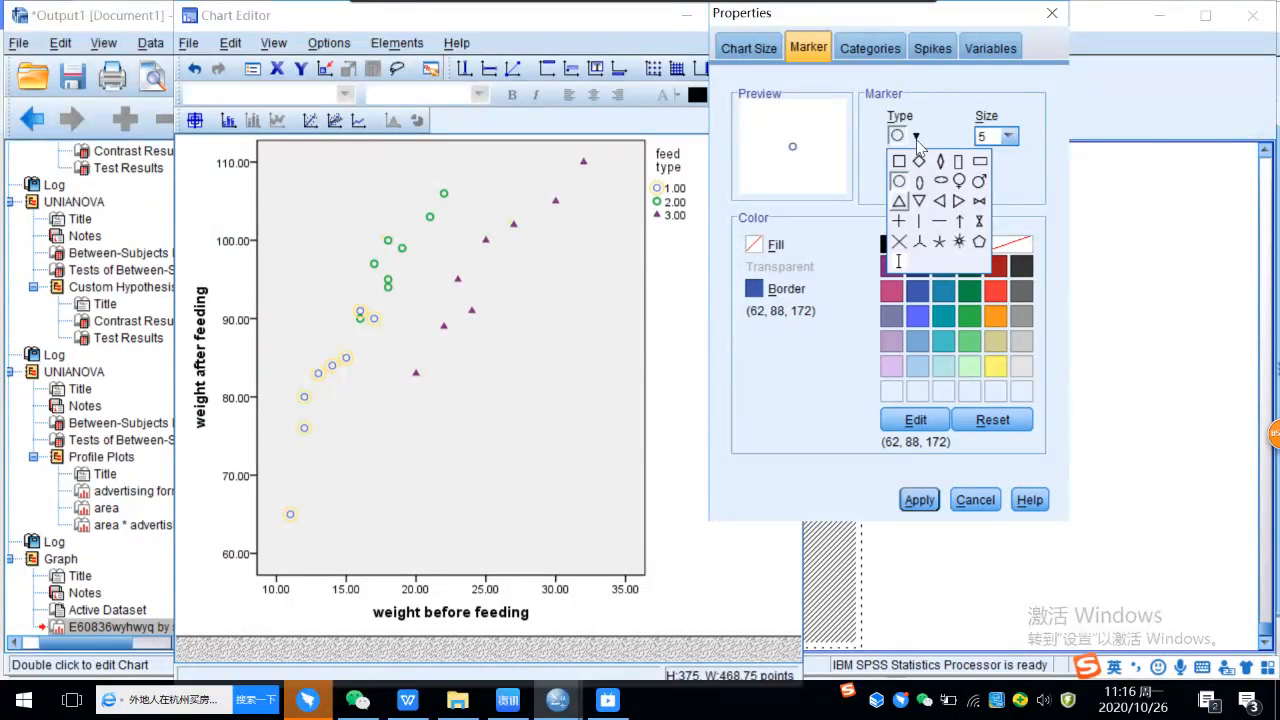
{"action": "left_click", "coordinate": [899, 224]}
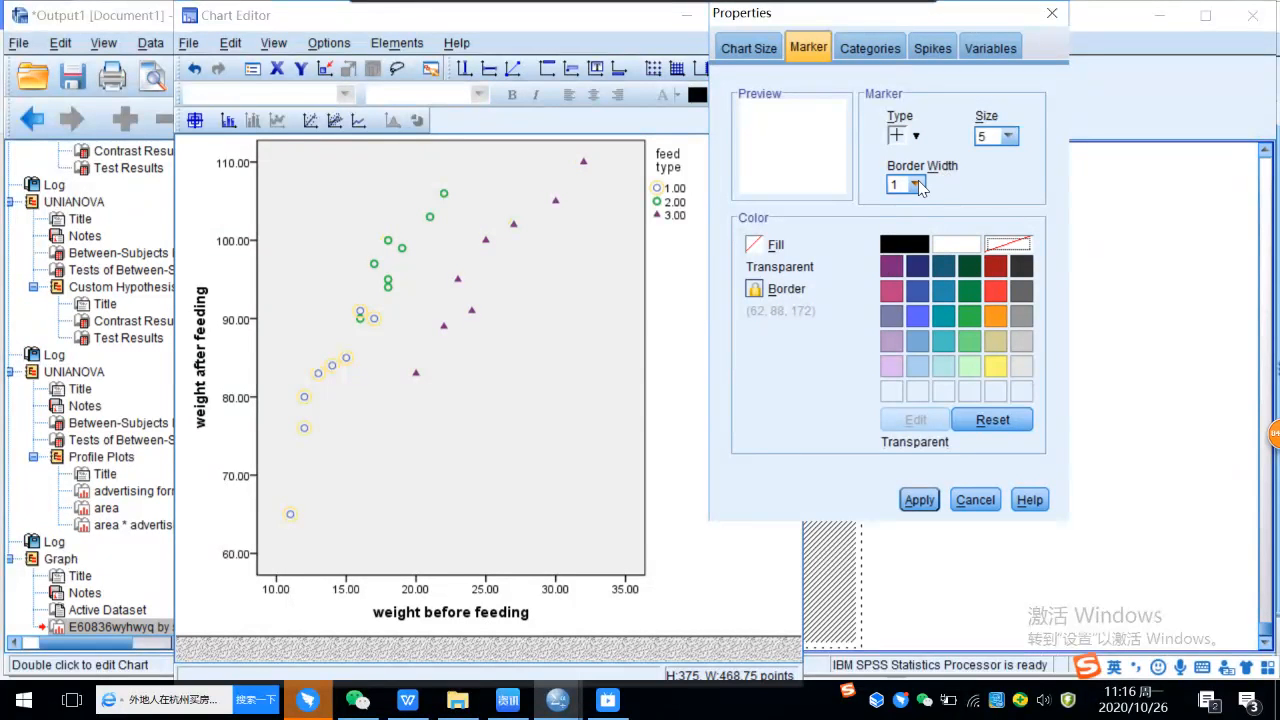
{"action": "left_click", "coordinate": [916, 185]}
{"action": "left_click", "coordinate": [902, 226]}
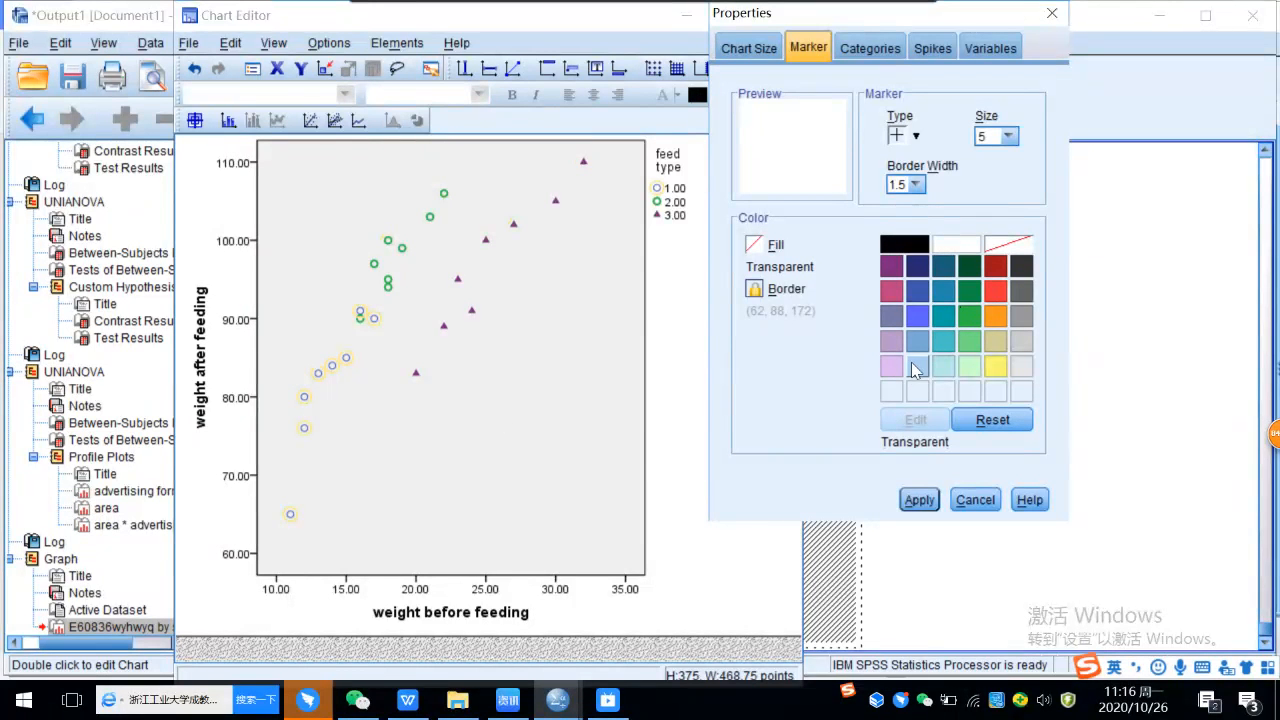
{"action": "left_click", "coordinate": [915, 294]}
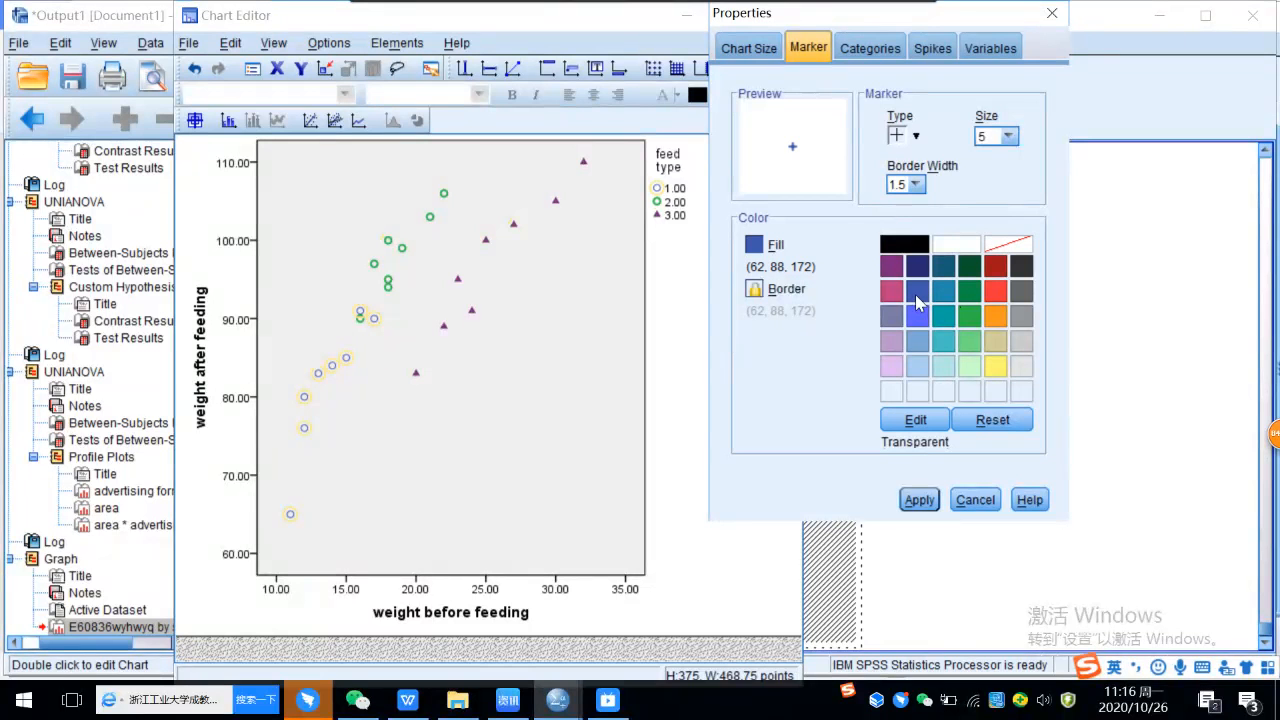
{"action": "left_click", "coordinate": [918, 502]}
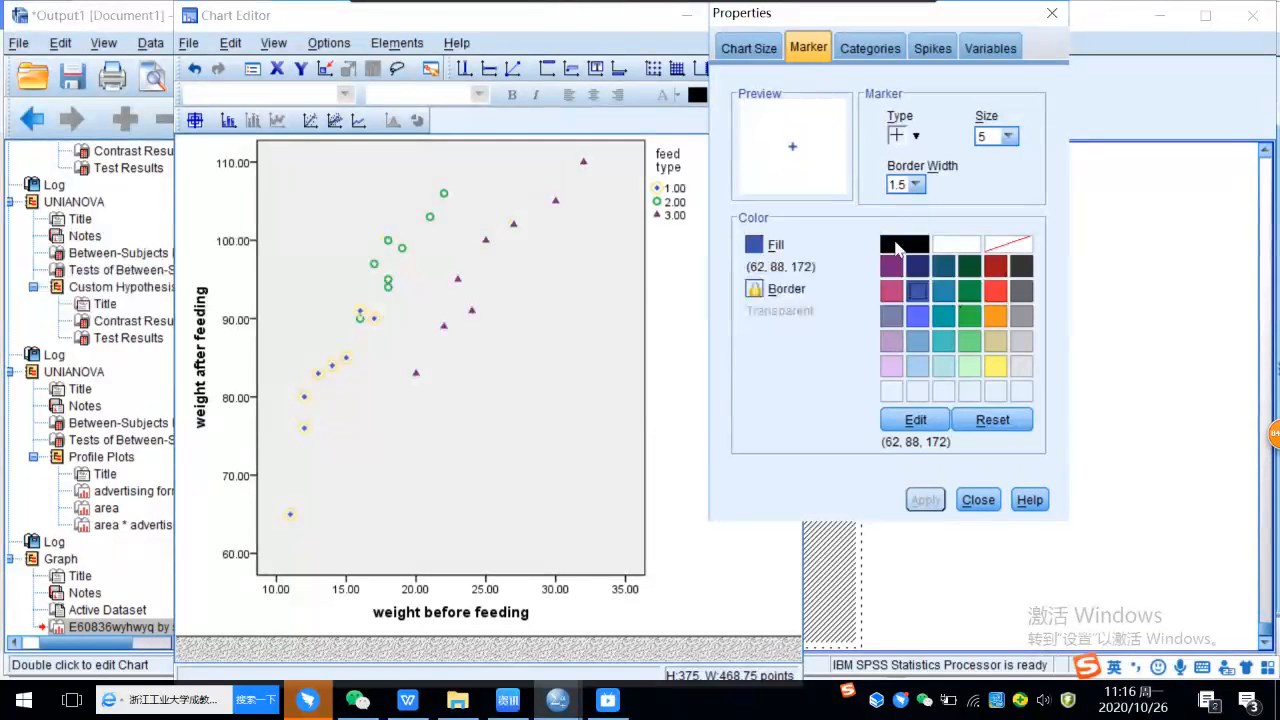
Enlarge the feed type 1.00 plus markers to size 8 and finish the marker formatting
{"action": "left_click", "coordinate": [1009, 136]}
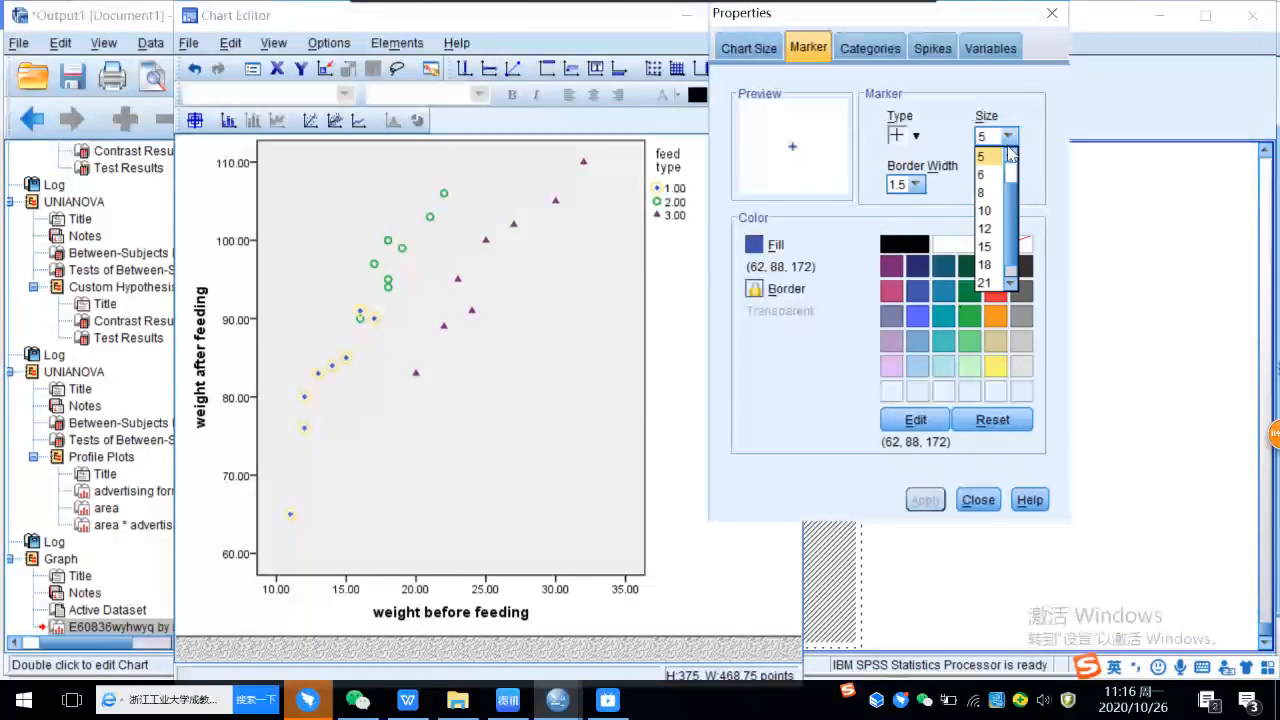
{"action": "left_click", "coordinate": [986, 193]}
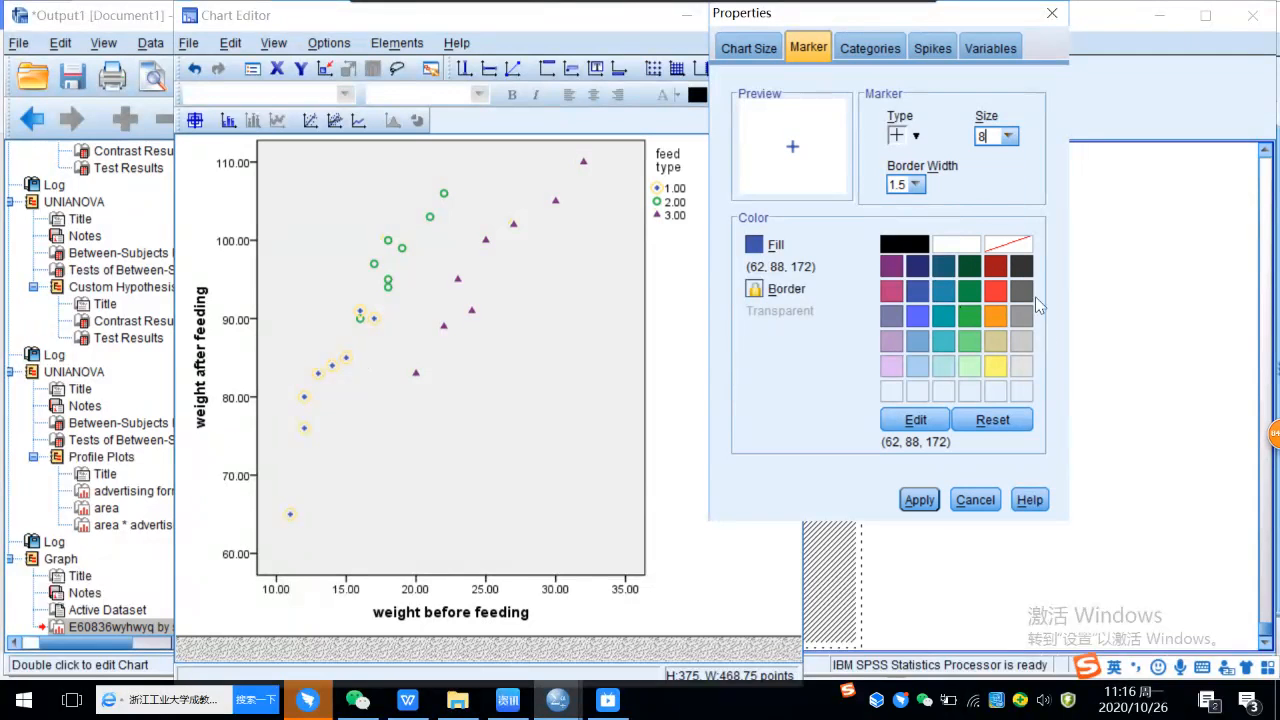
{"action": "left_click", "coordinate": [920, 500]}
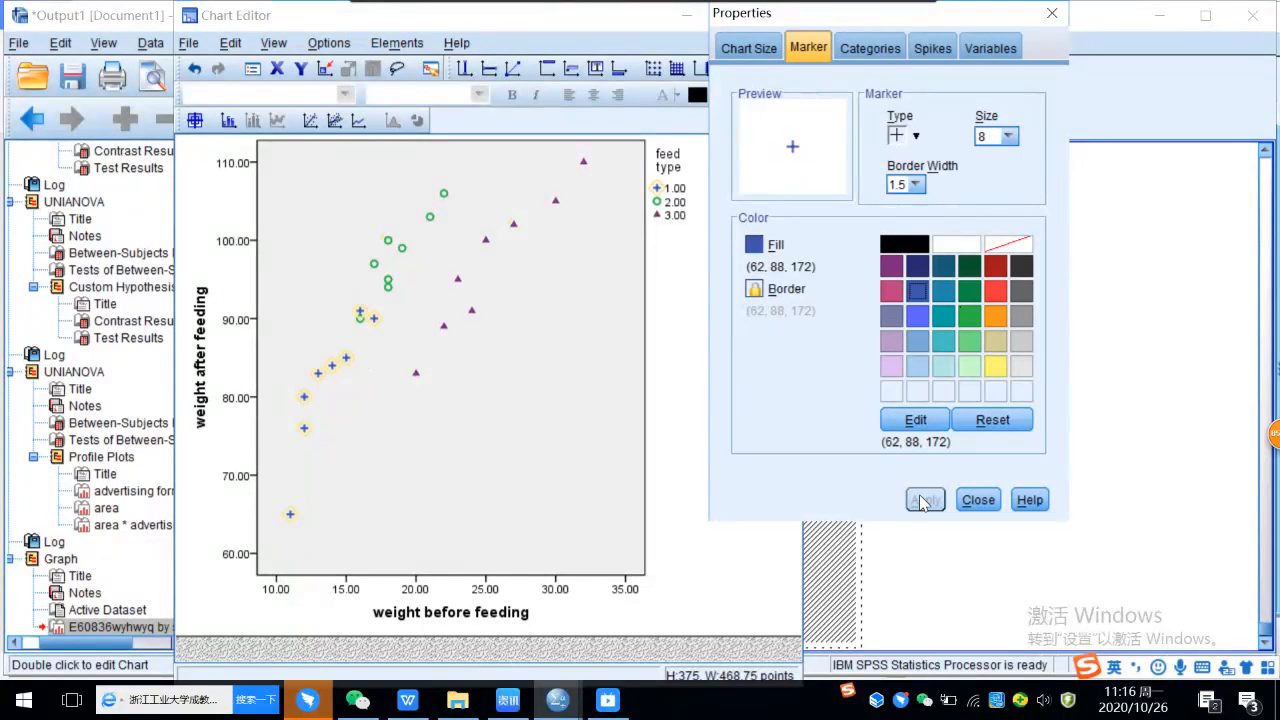
{"action": "left_click", "coordinate": [982, 499]}
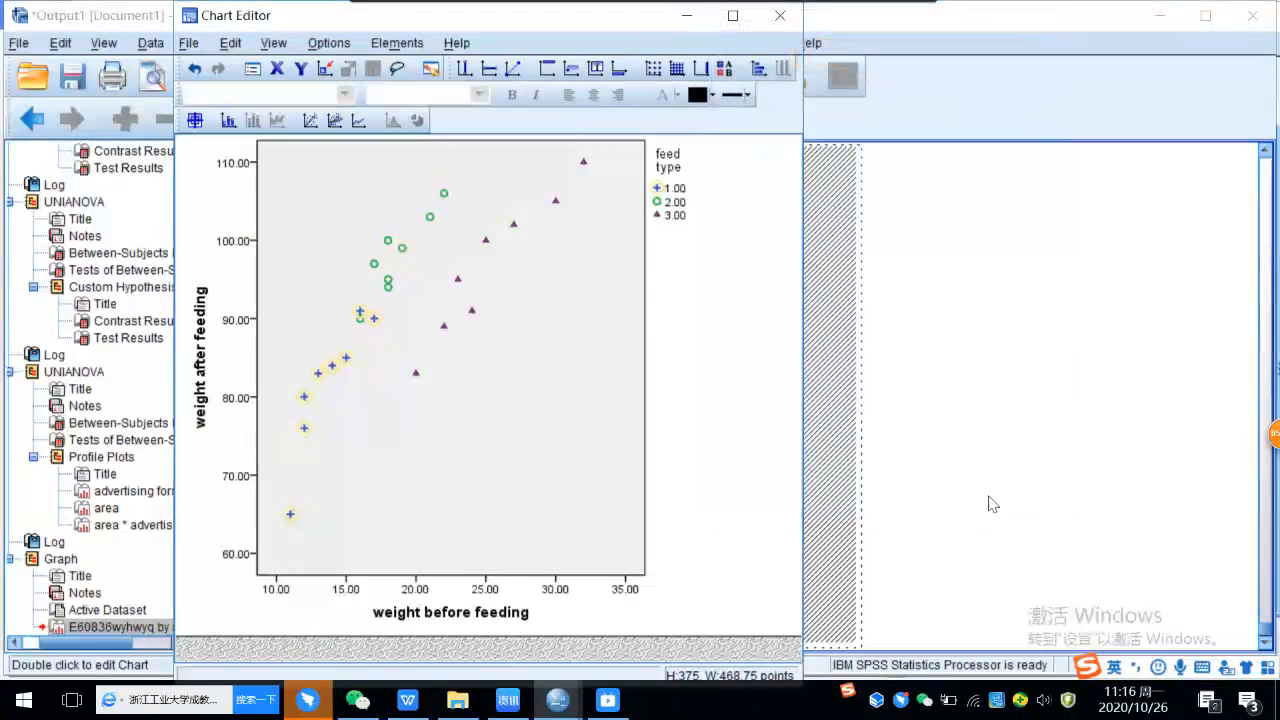
{"action": "left_click", "coordinate": [744, 372]}
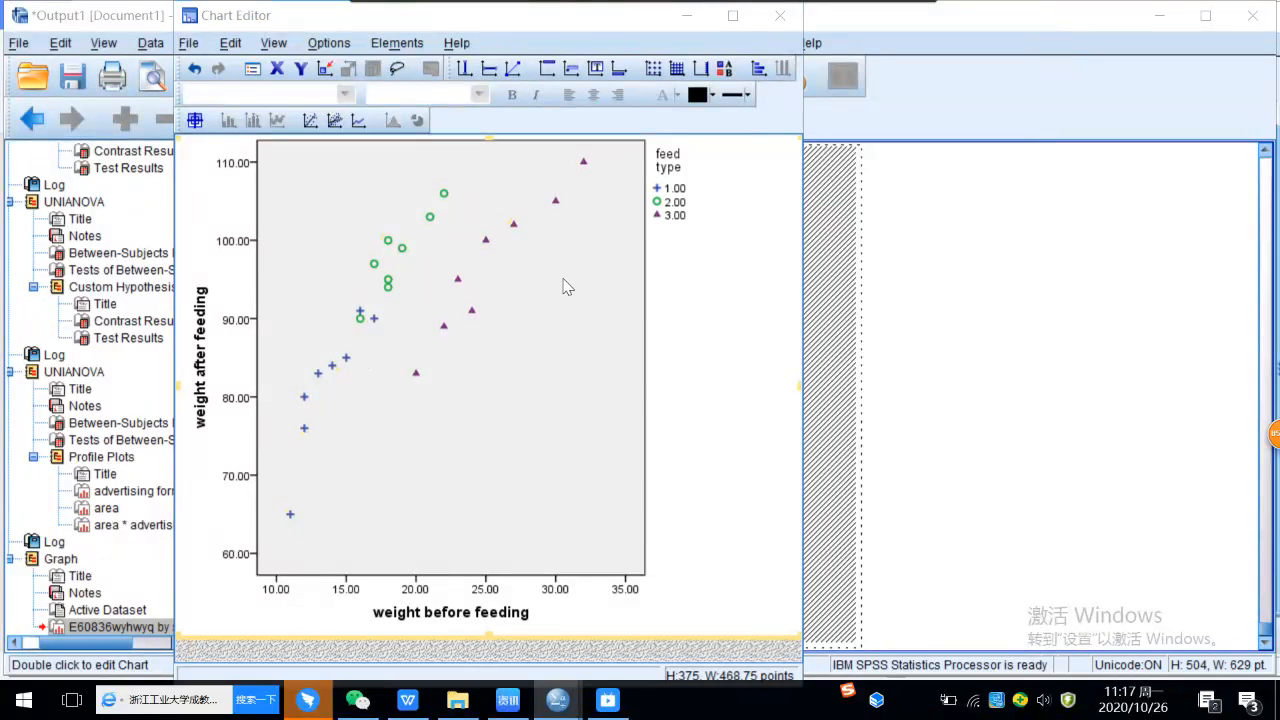
Capture the formatted scatterplot with its axis titles and legend as a screenshot on the clipboard
{"action": "key", "text": "alt+a"}
{"action": "left_click_drag", "start_coordinate": [168, 130], "coordinate": [736, 640]}
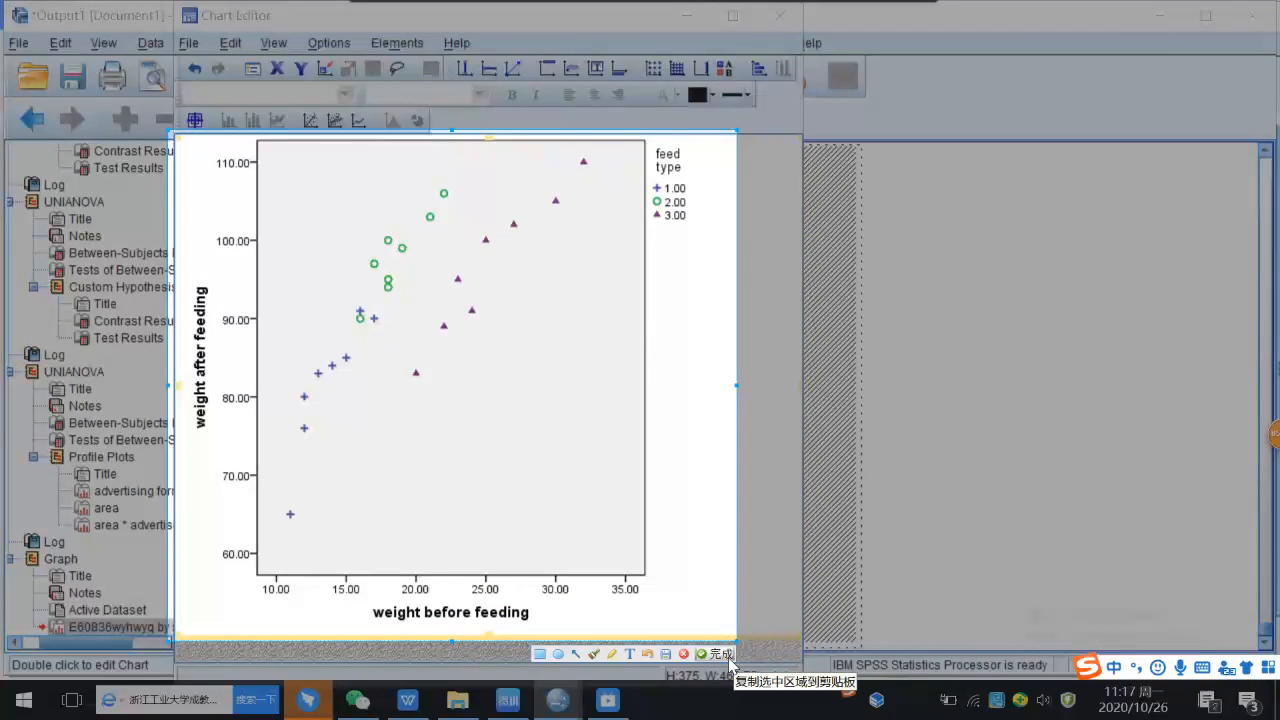
{"action": "left_click", "coordinate": [720, 654]}
Switch to the chat app, send the captured scatterplot to the SPSS statistics 2020 group, and return to the chart
{"action": "left_click", "coordinate": [307, 699]}
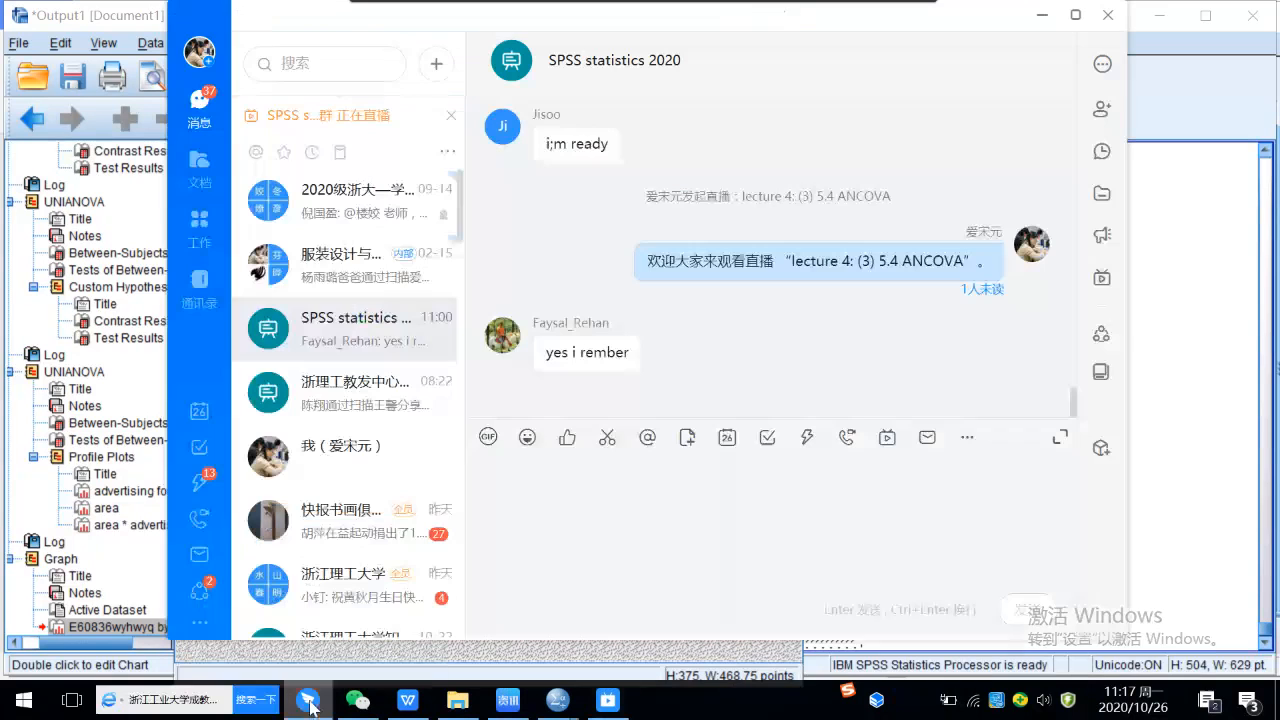
{"action": "left_click", "coordinate": [528, 537]}
{"action": "key", "text": "ctrl+v"}
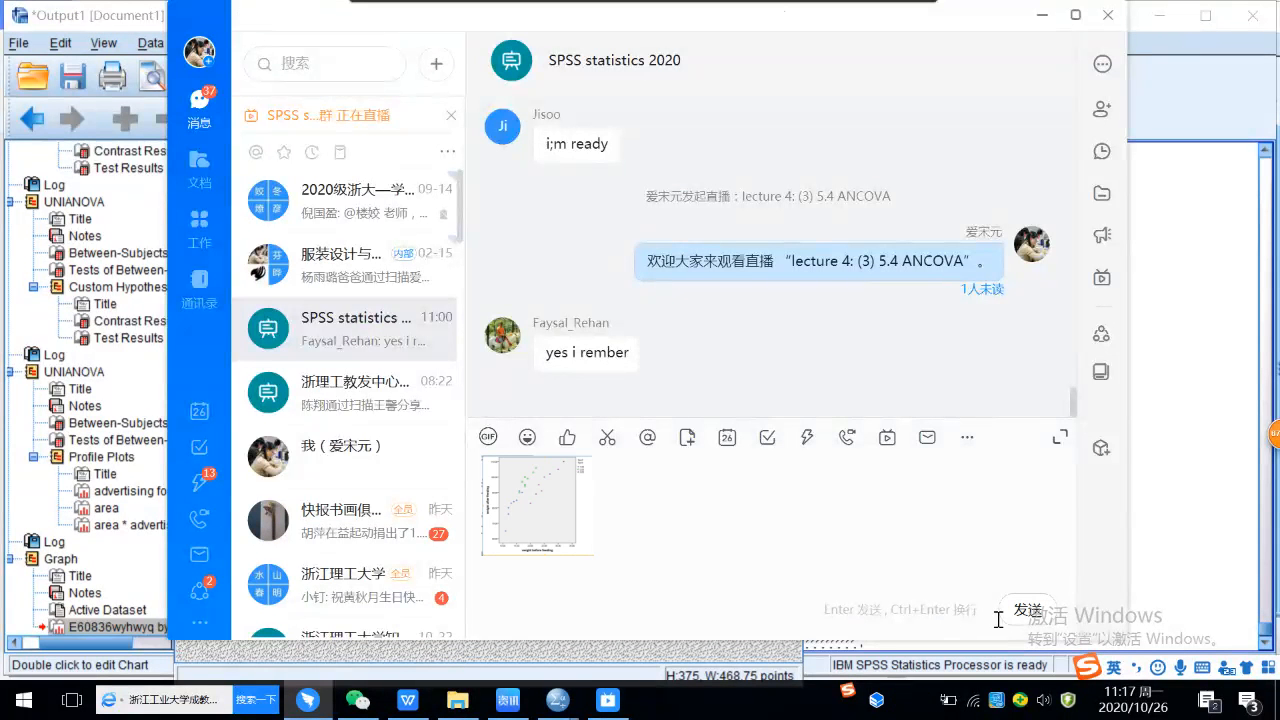
{"action": "left_click", "coordinate": [1015, 614]}
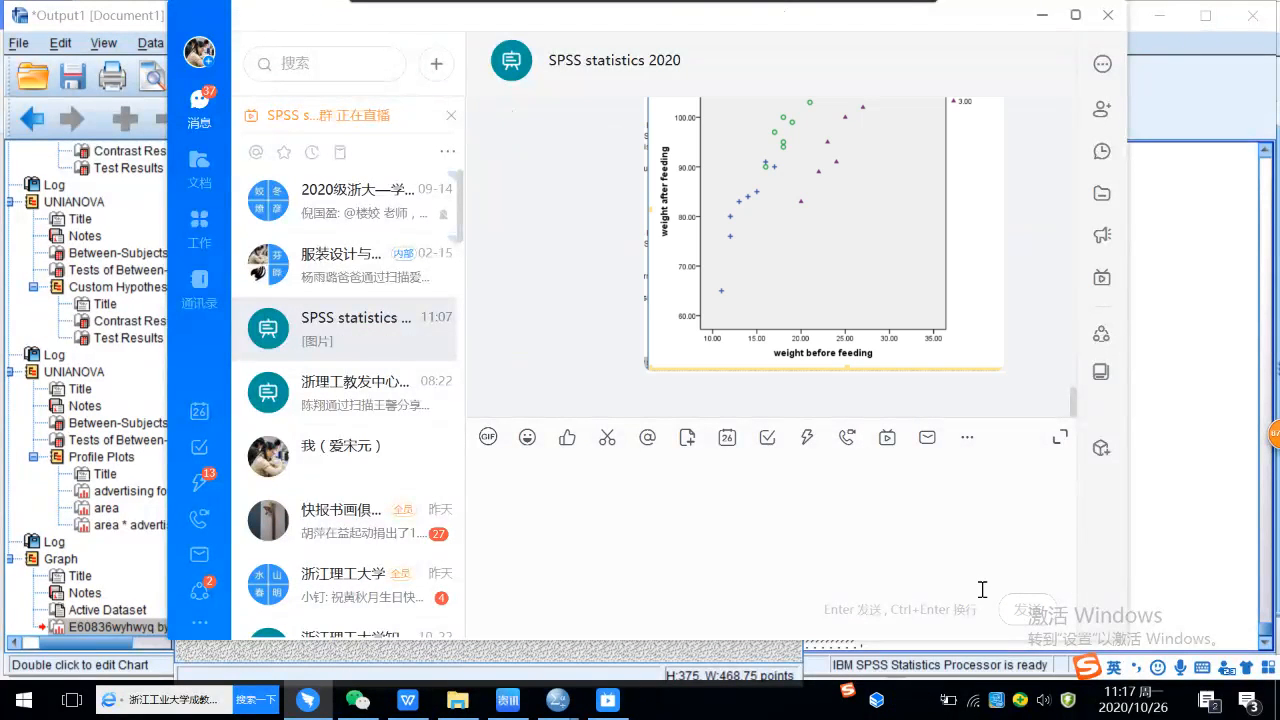
{"action": "left_click", "coordinate": [1043, 17]}
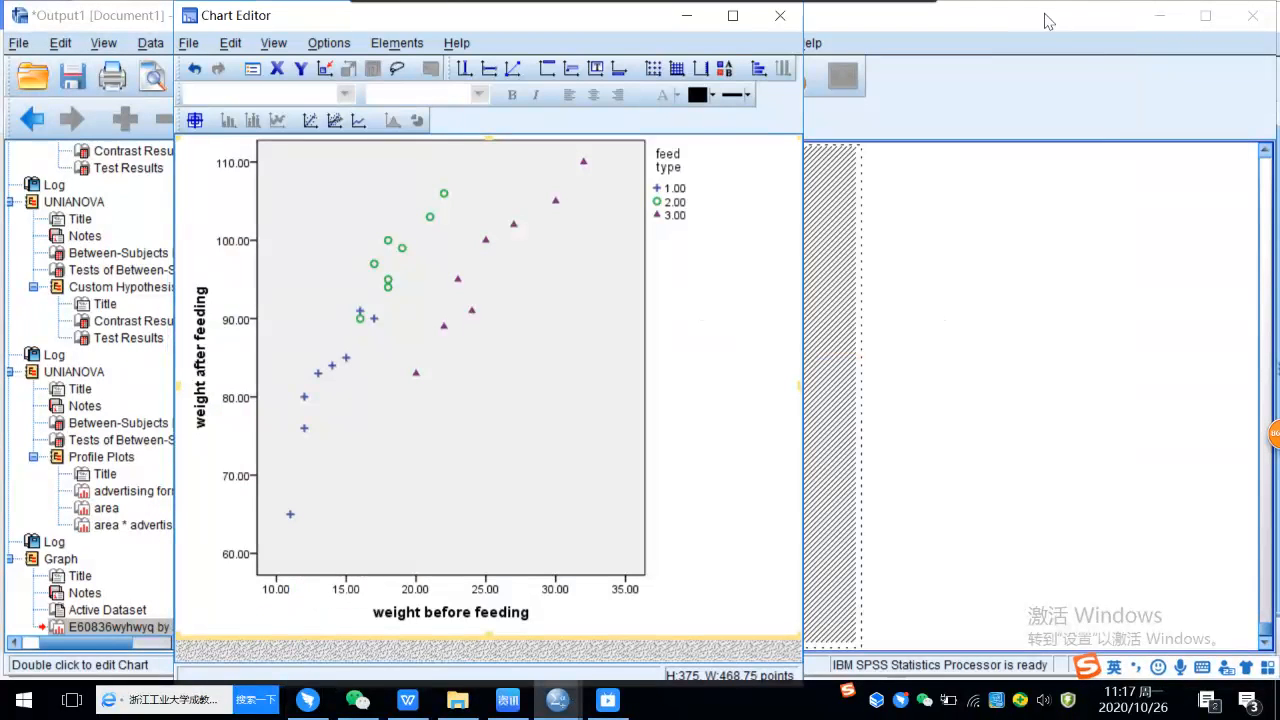
Close the Chart Editor and return to the updated scatterplot in the output viewer
{"action": "left_click", "coordinate": [780, 15]}
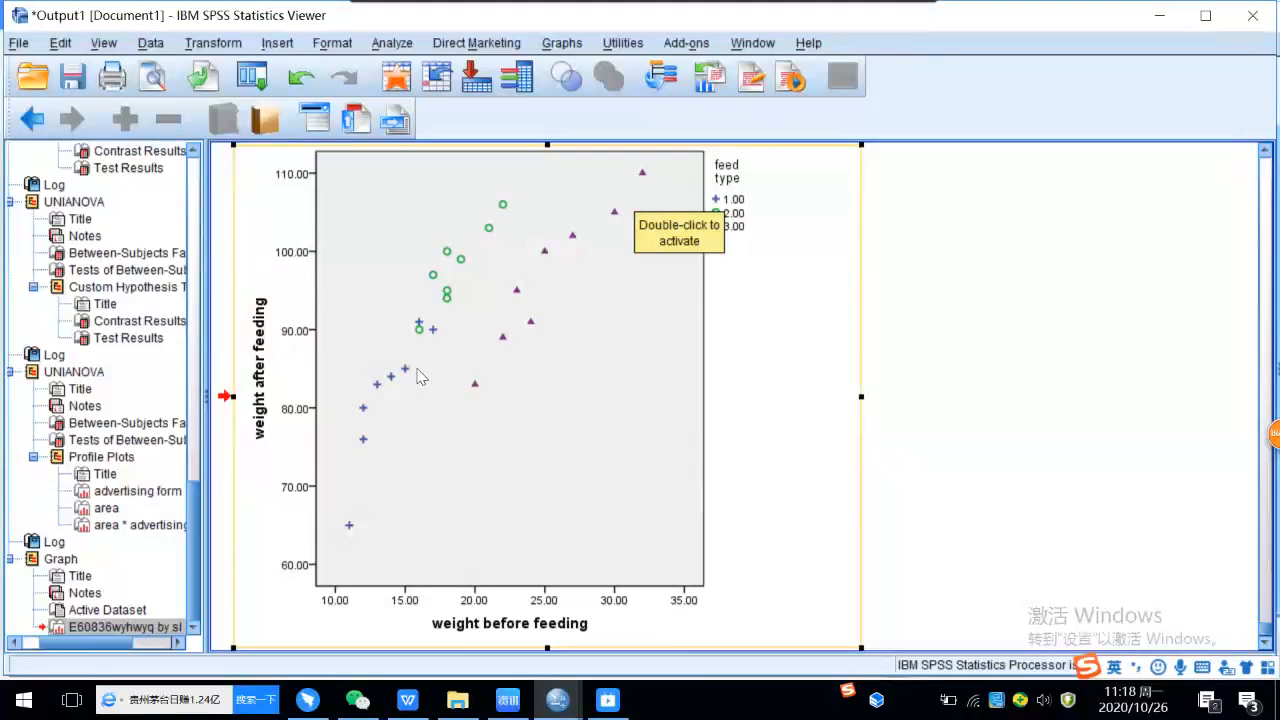
{"action": "left_click", "coordinate": [767, 363]}
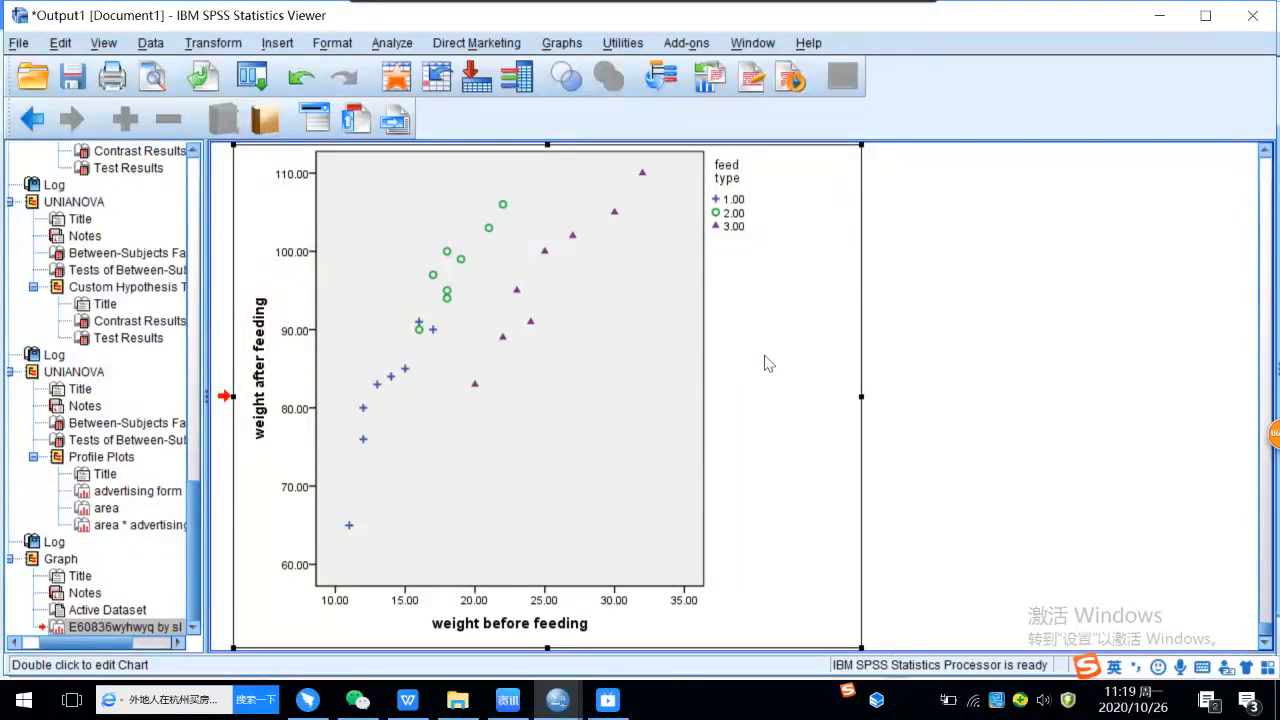
{"action": "left_click", "coordinate": [744, 376]}
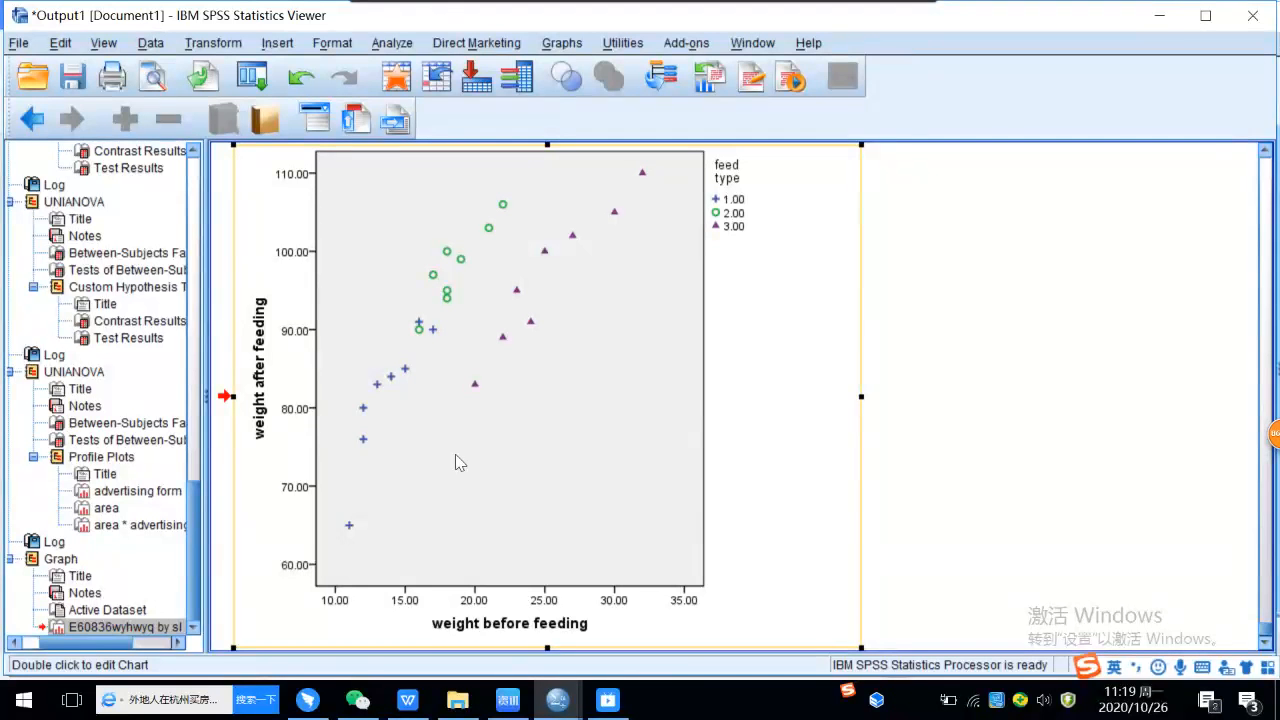
Switch to the lecture 3&4 document in WPS and place the cursor at the end of CASE 1 question 1
{"action": "mouse_move", "coordinate": [400, 707]}
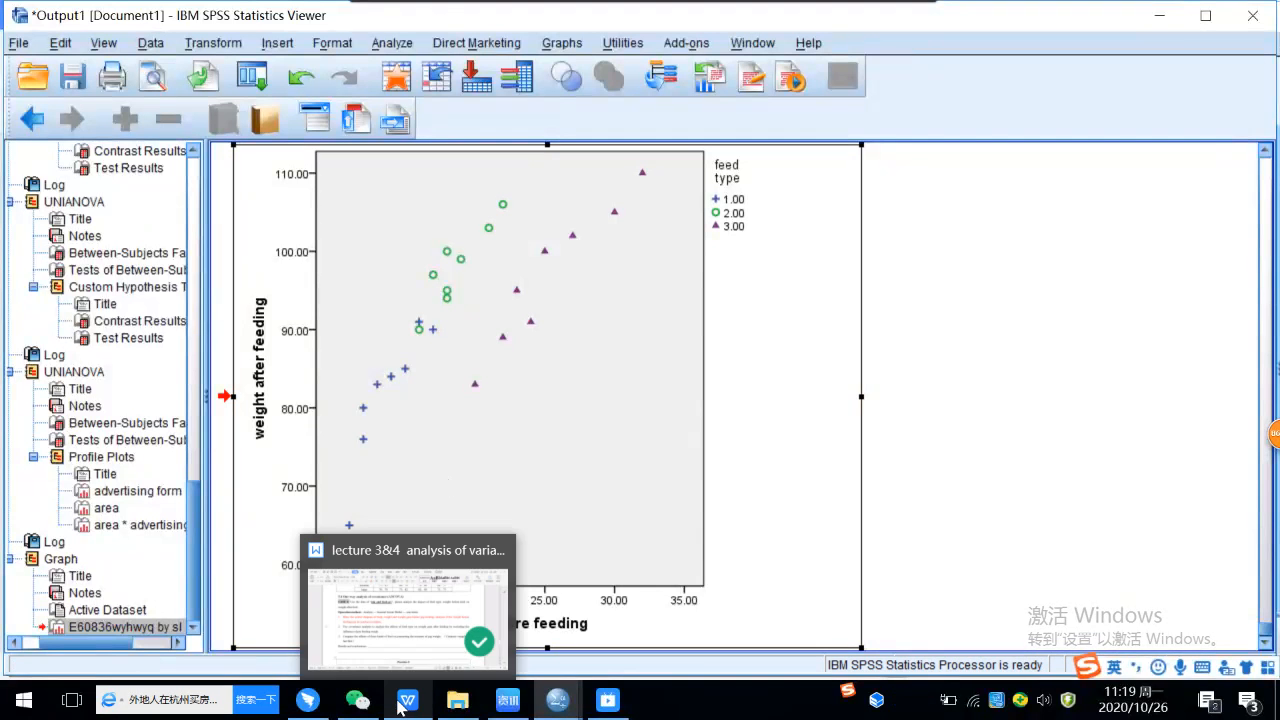
{"action": "left_click", "coordinate": [405, 630]}
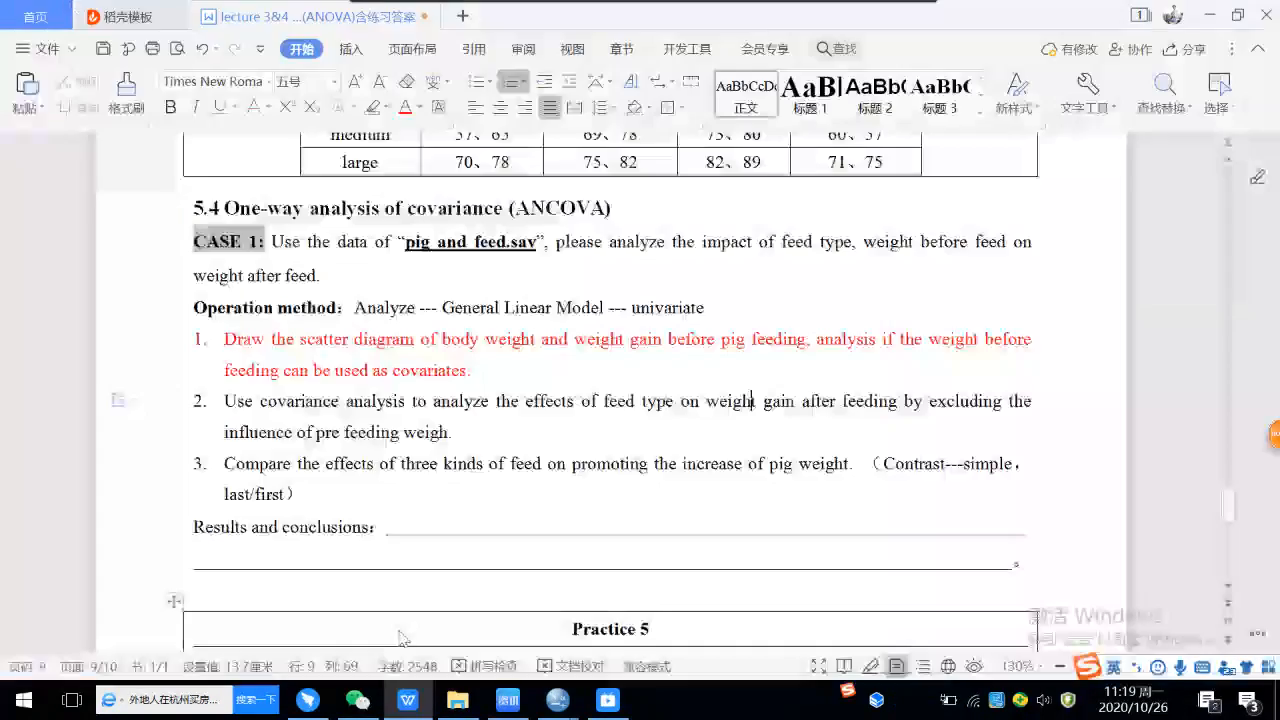
{"action": "left_click", "coordinate": [515, 374]}
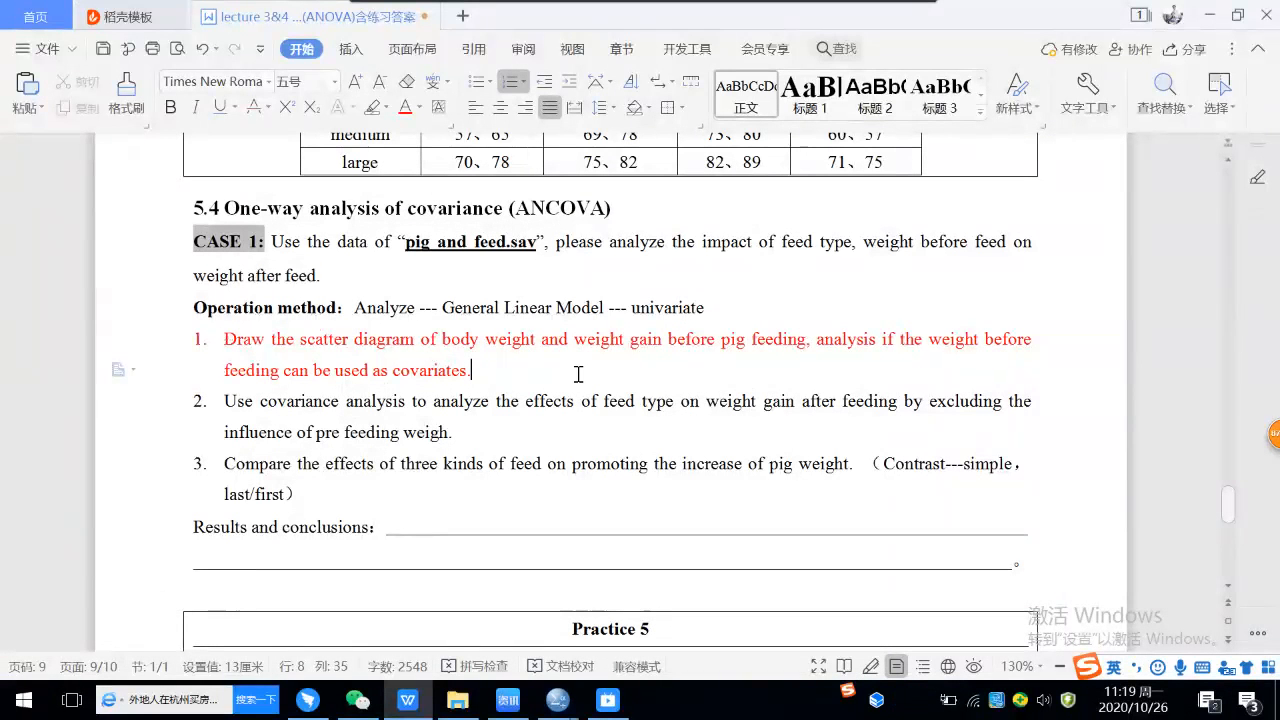
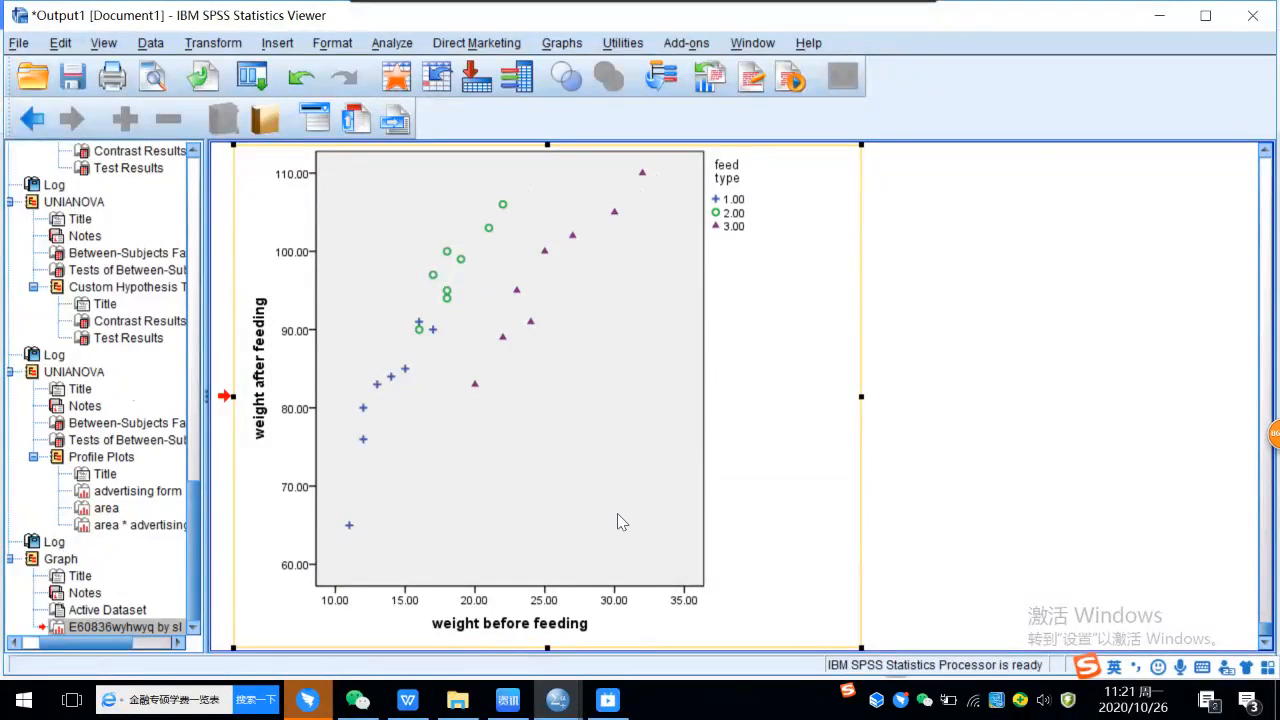
Switch back to the lecture document in WPS and, in CASE 1 question 2, correct "weigh" to "weight." and delete "gain"
{"action": "mouse_move", "coordinate": [408, 702]}
{"action": "left_click", "coordinate": [397, 652]}
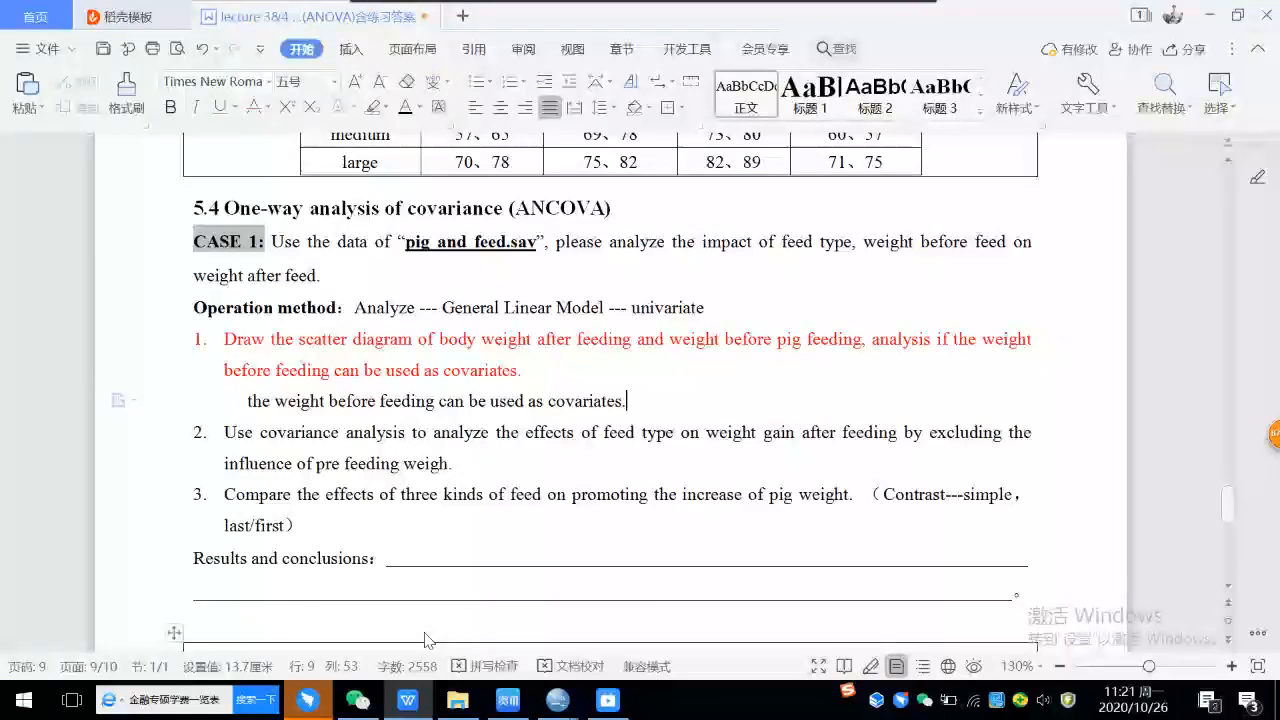
{"action": "scroll", "coordinate": [640, 355], "scroll_direction": "down", "scroll_amount": 1}
{"action": "key", "text": "Down"}
{"action": "key", "text": "Down"}
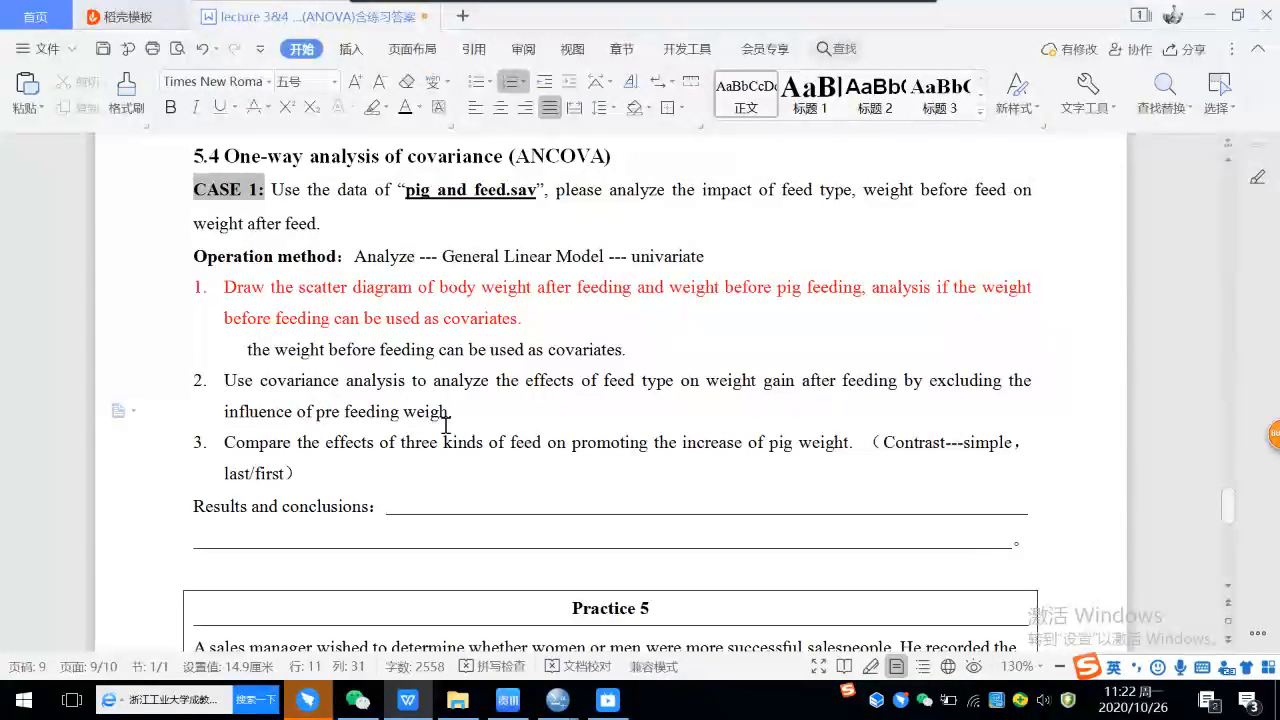
{"action": "type", "text": "t."}
{"action": "left_click", "coordinate": [488, 420]}
{"action": "left_click_drag", "start_coordinate": [766, 383], "coordinate": [797, 383]}
{"action": "key", "text": "BackSpace"}
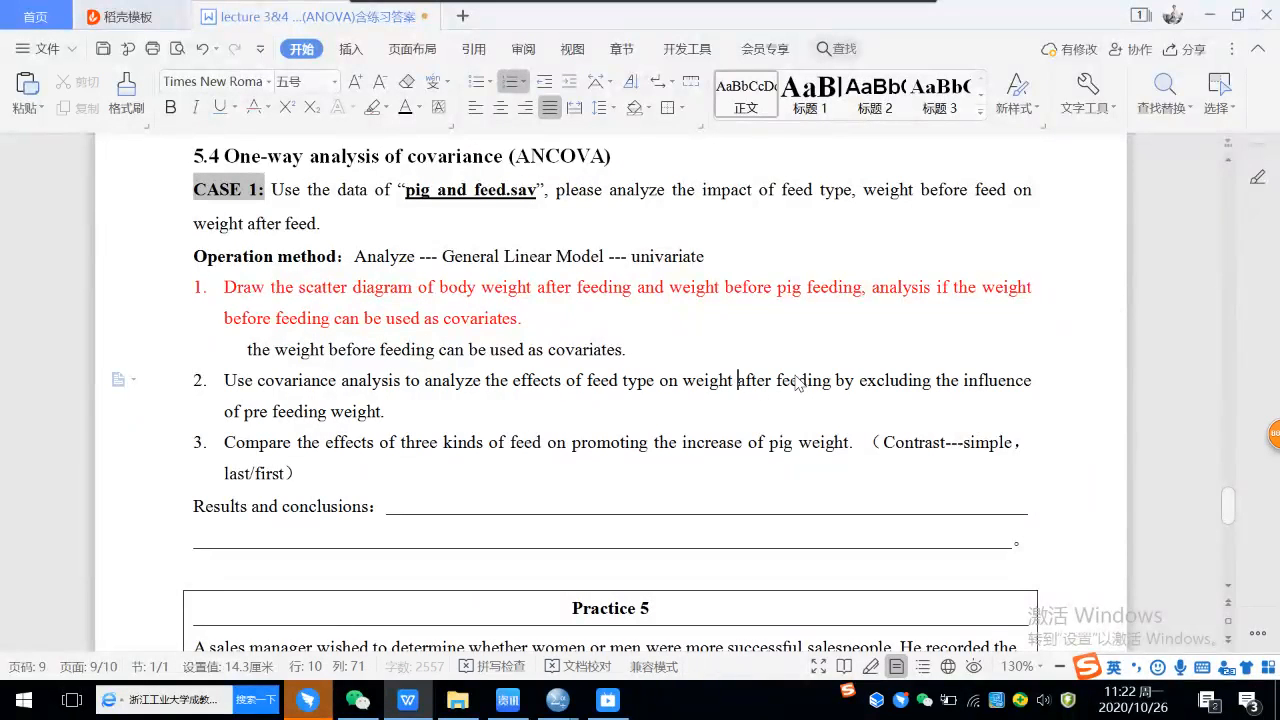
Switch to the 03 pig and feed.sav data in SPSS and start a univariate General Linear Model analysis
{"action": "left_click", "coordinate": [745, 380]}
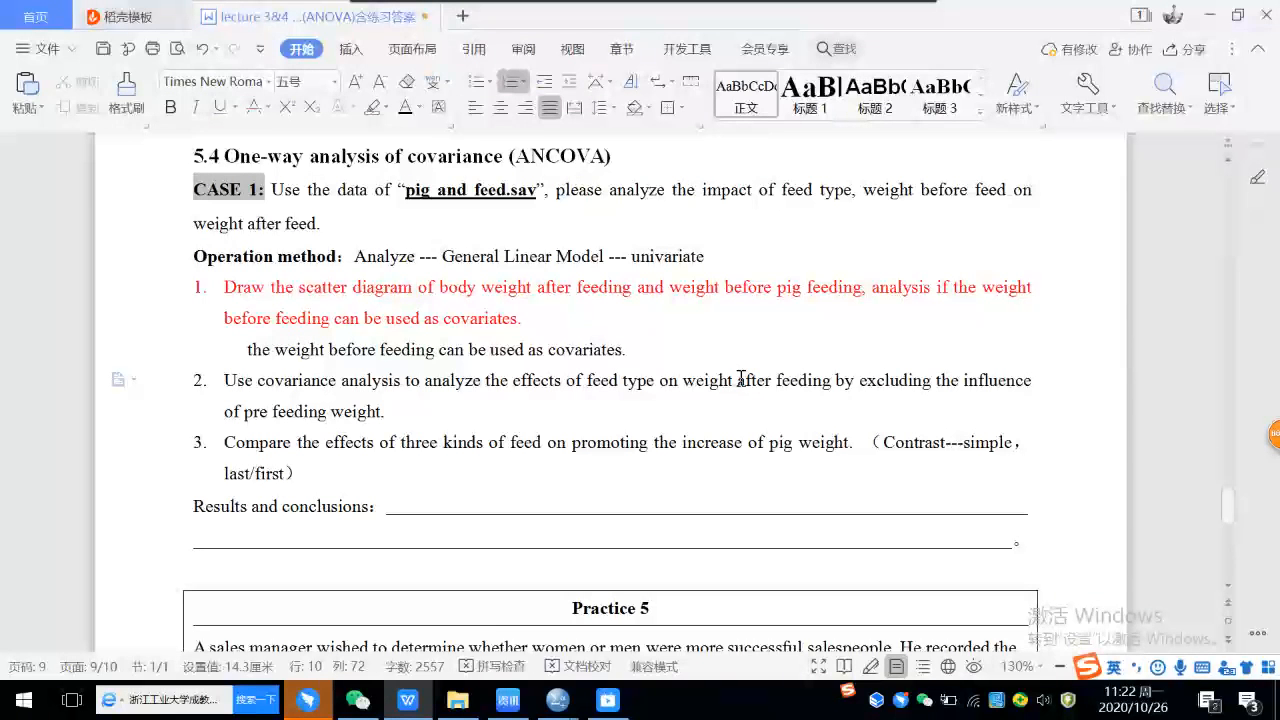
{"action": "left_click", "coordinate": [496, 403]}
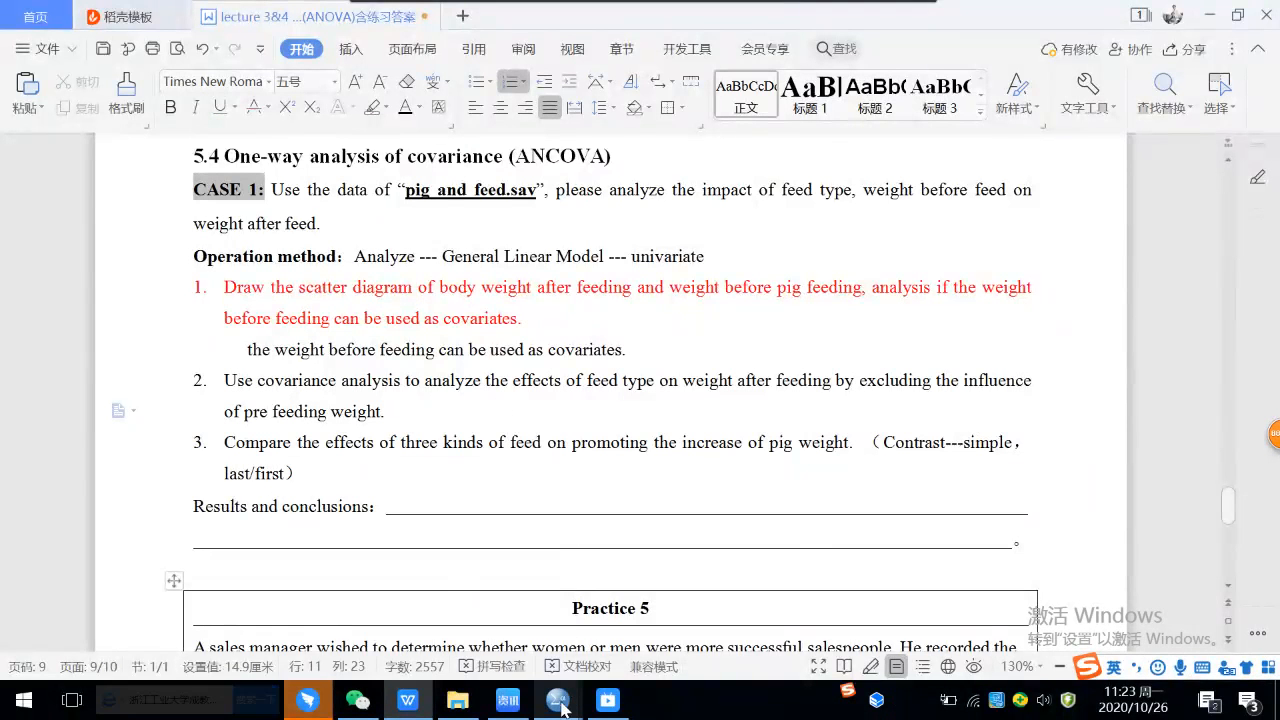
{"action": "mouse_move", "coordinate": [561, 708]}
{"action": "left_click", "coordinate": [810, 580]}
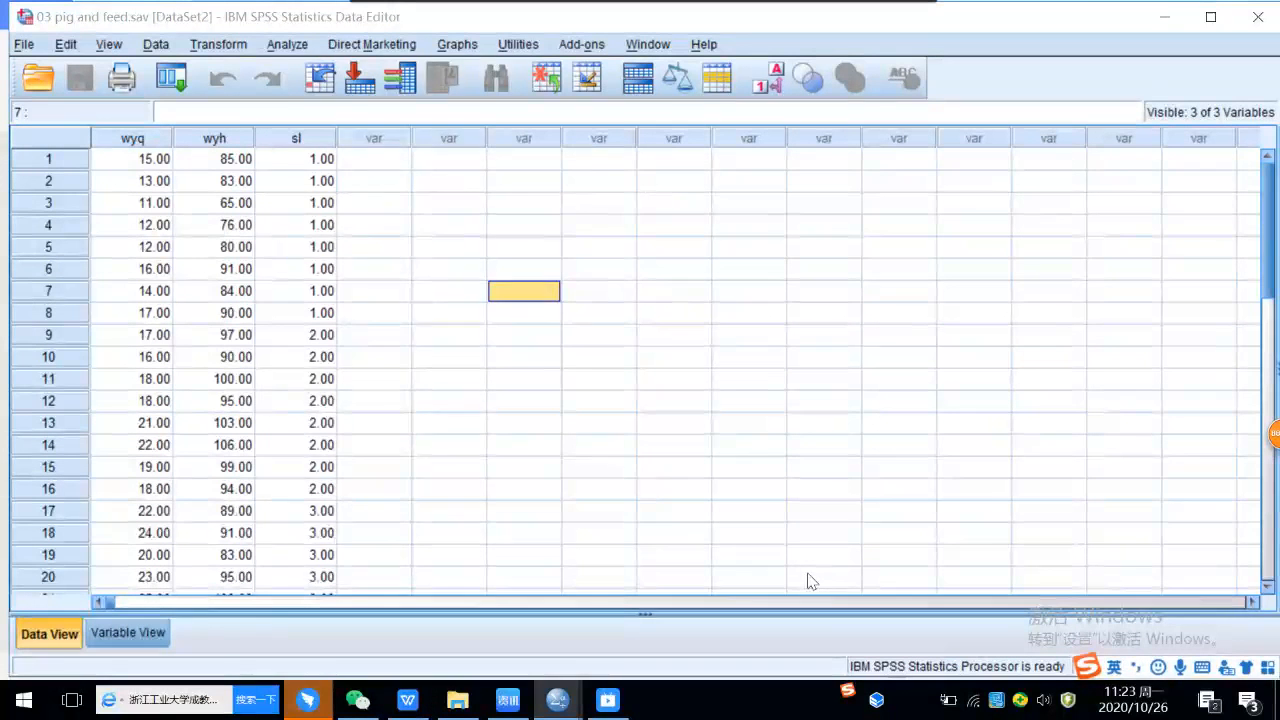
{"action": "left_click", "coordinate": [287, 44]}
{"action": "mouse_move", "coordinate": [340, 165]}
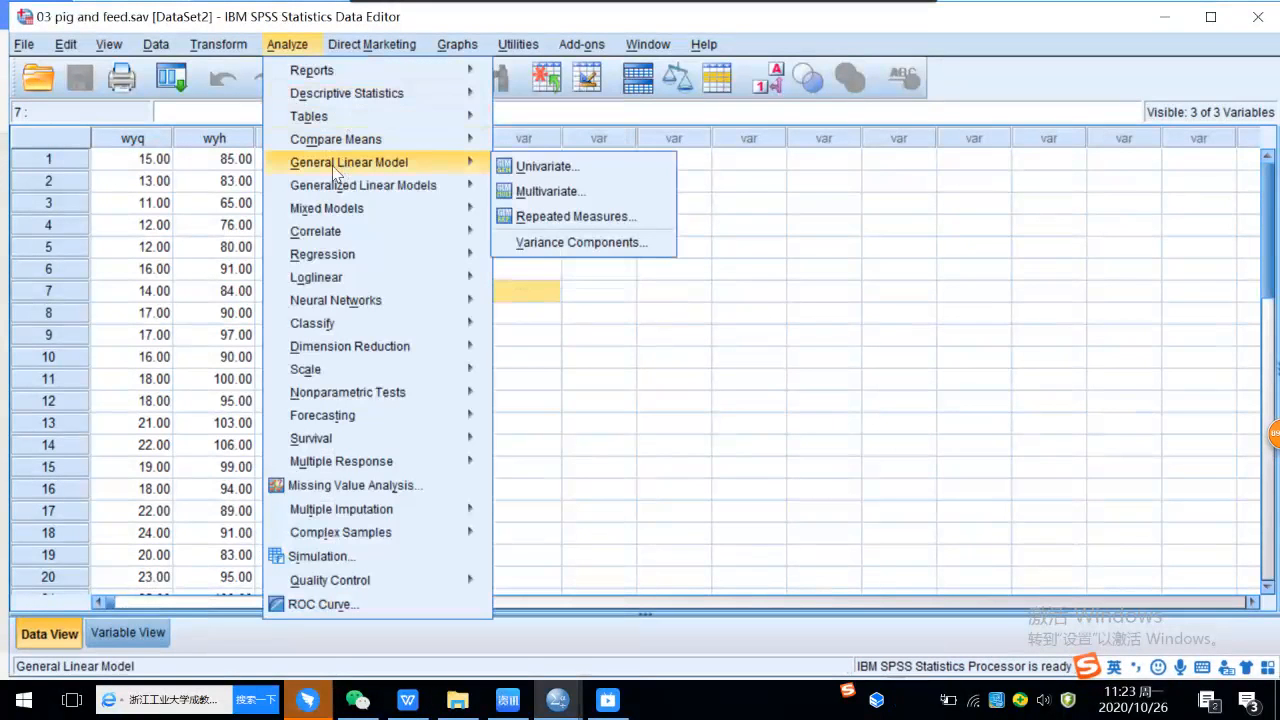
{"action": "left_click", "coordinate": [571, 169]}
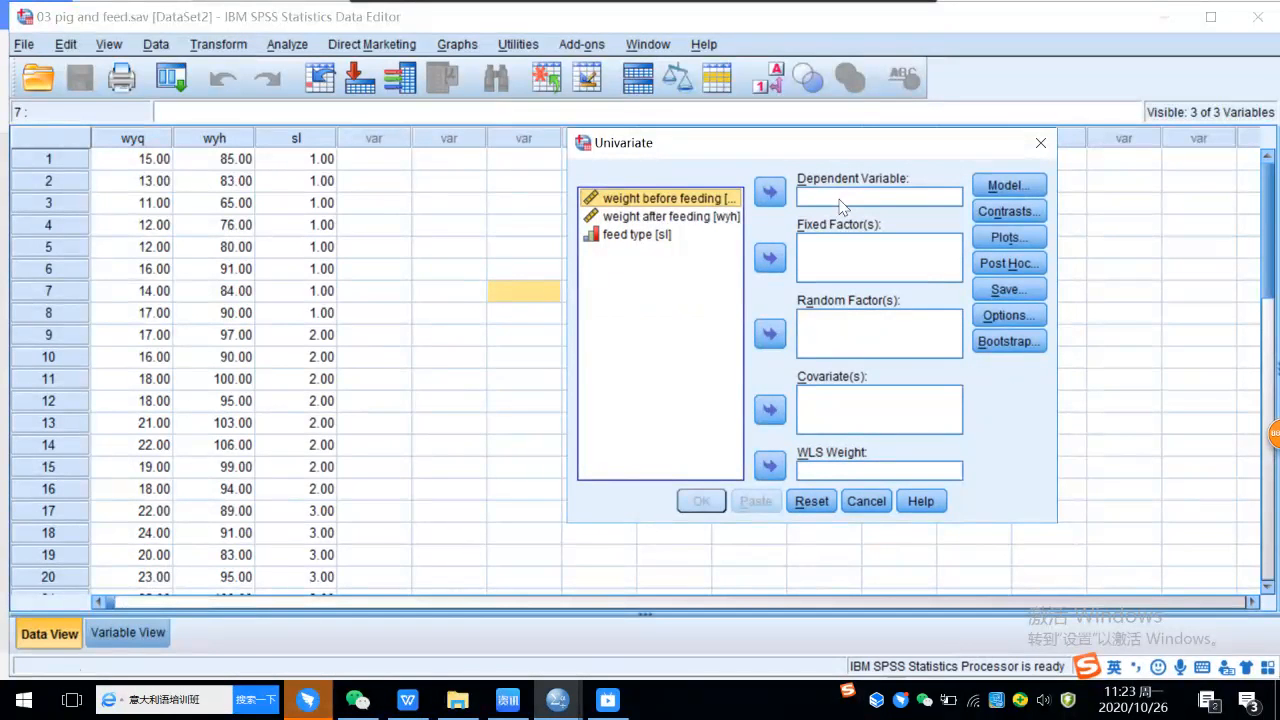
Assign weight after feeding as the dependent variable, feed type as the fixed factor, and weight before feeding as the covariate
{"action": "left_click", "coordinate": [714, 223]}
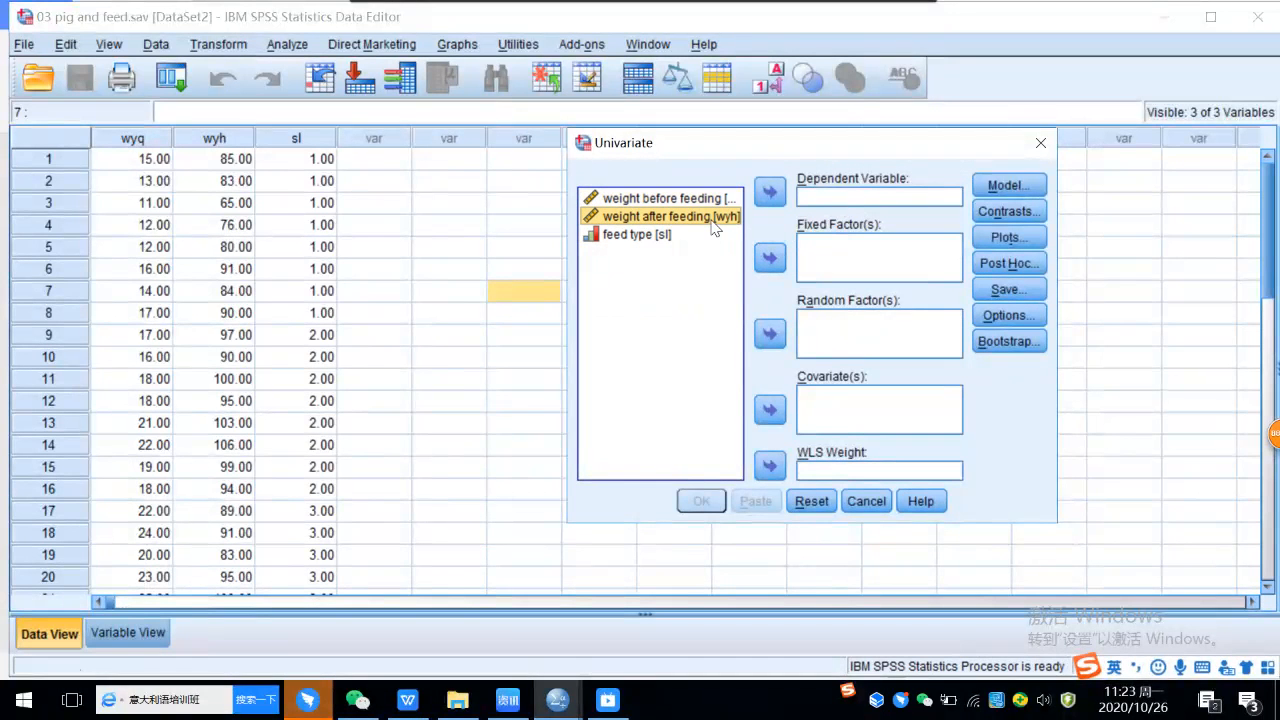
{"action": "left_click", "coordinate": [769, 191]}
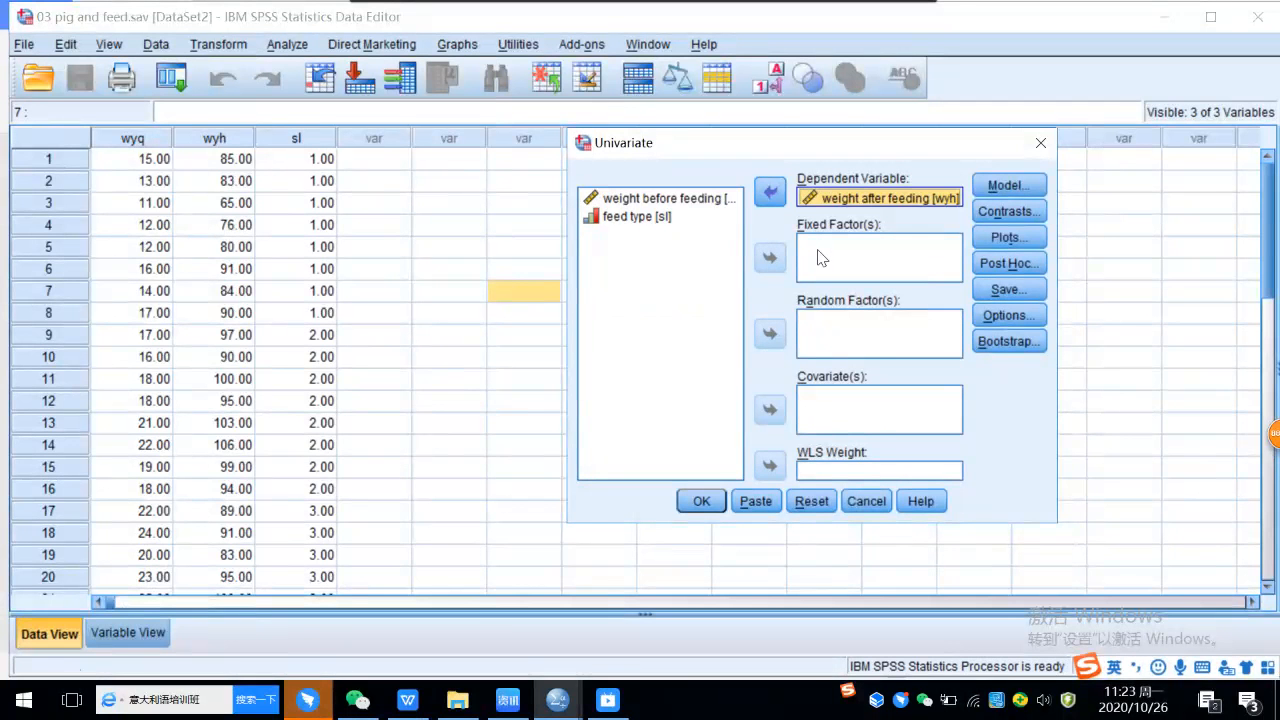
{"action": "left_click", "coordinate": [646, 218]}
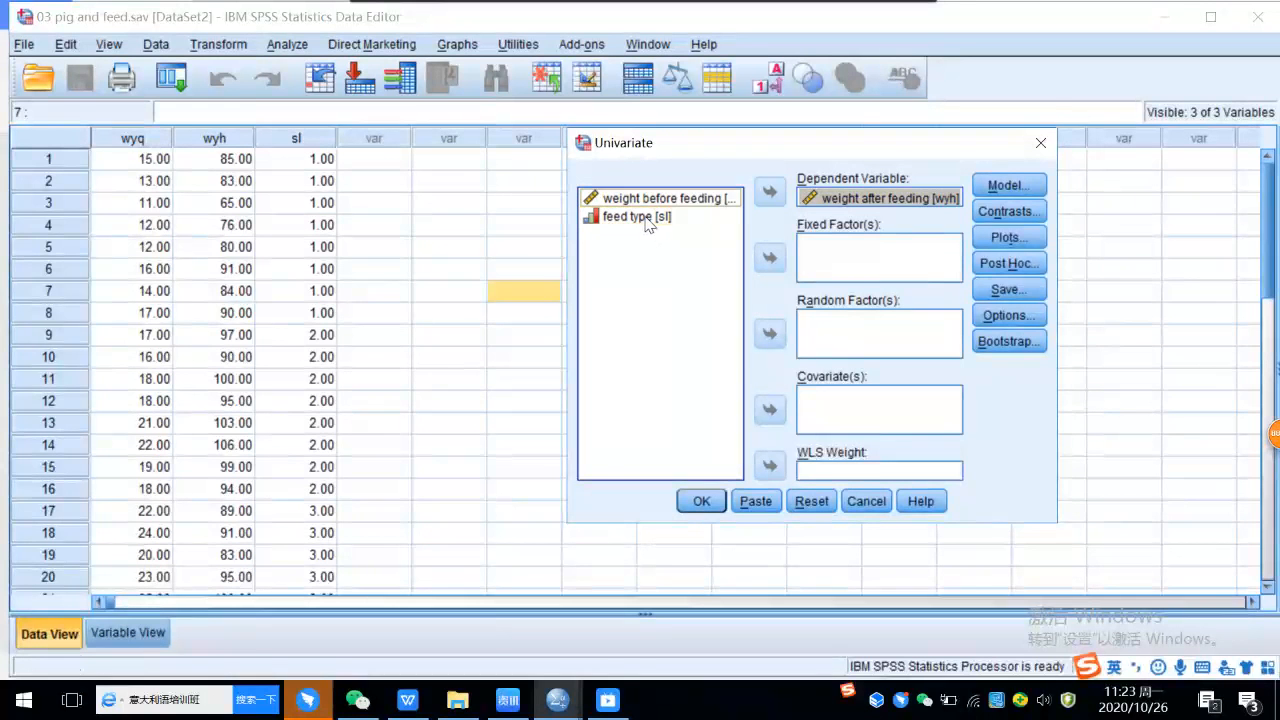
{"action": "left_click", "coordinate": [776, 260]}
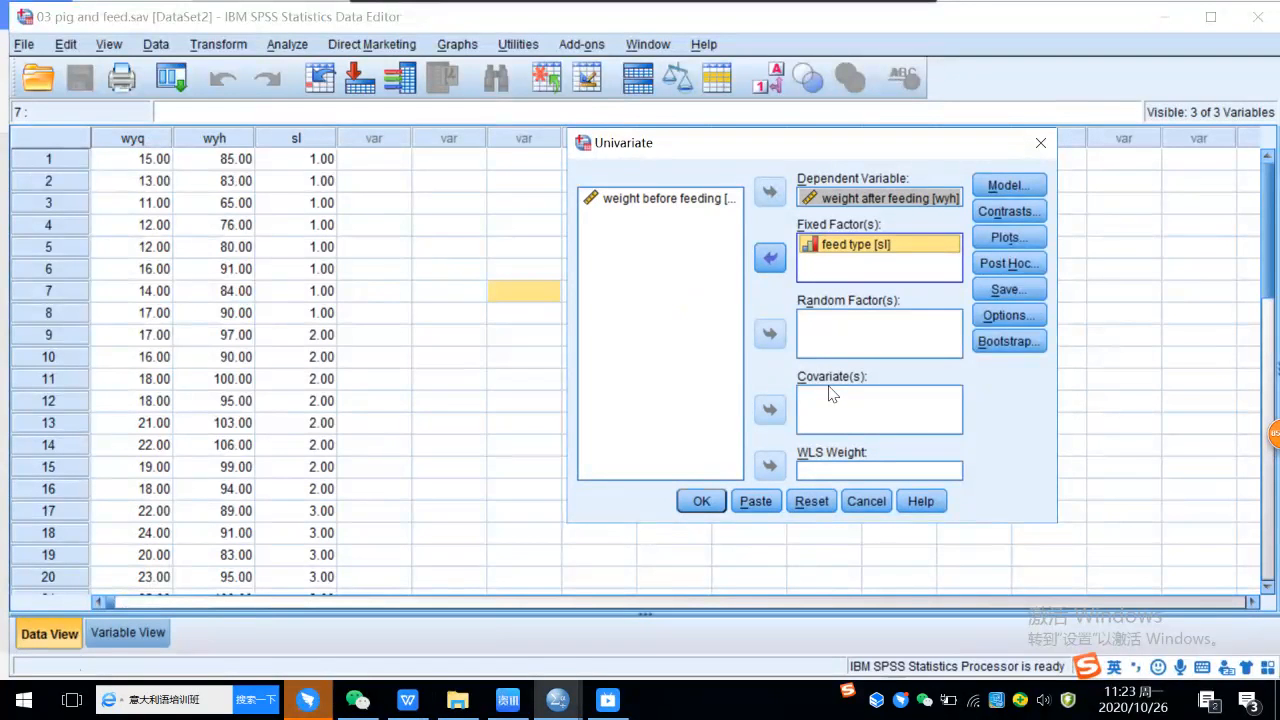
{"action": "left_click", "coordinate": [652, 200]}
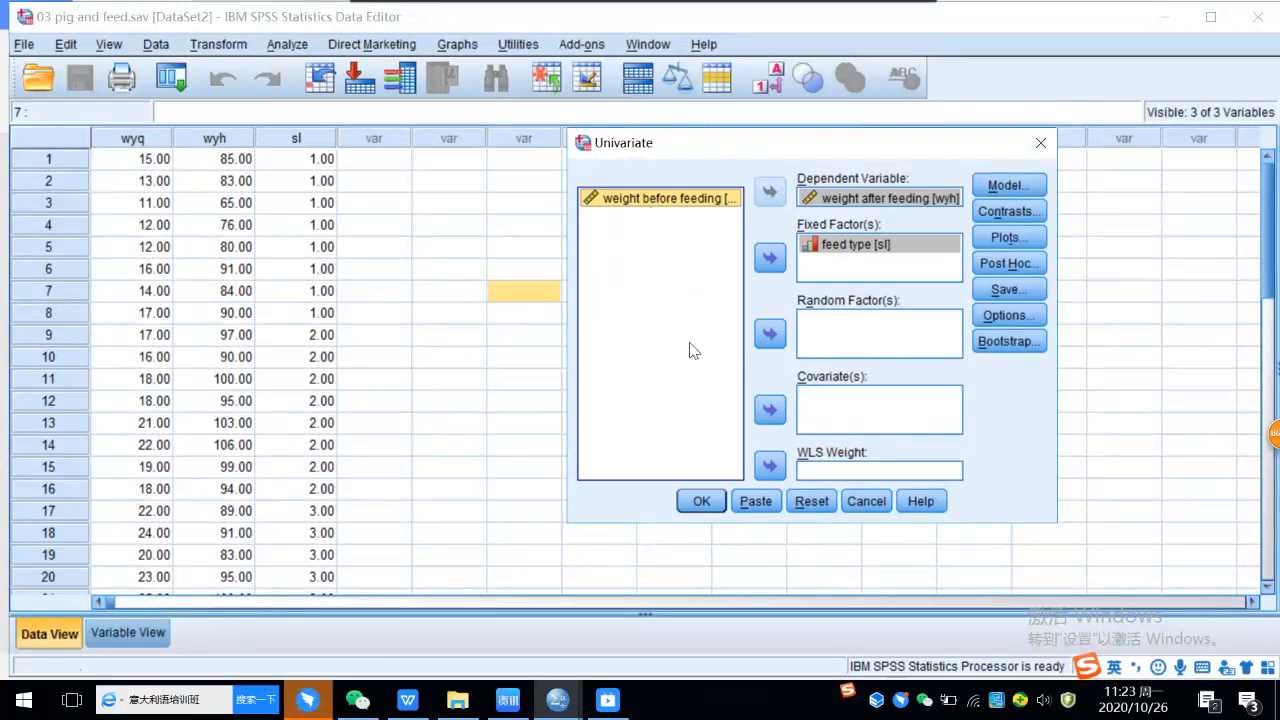
{"action": "left_click", "coordinate": [775, 410]}
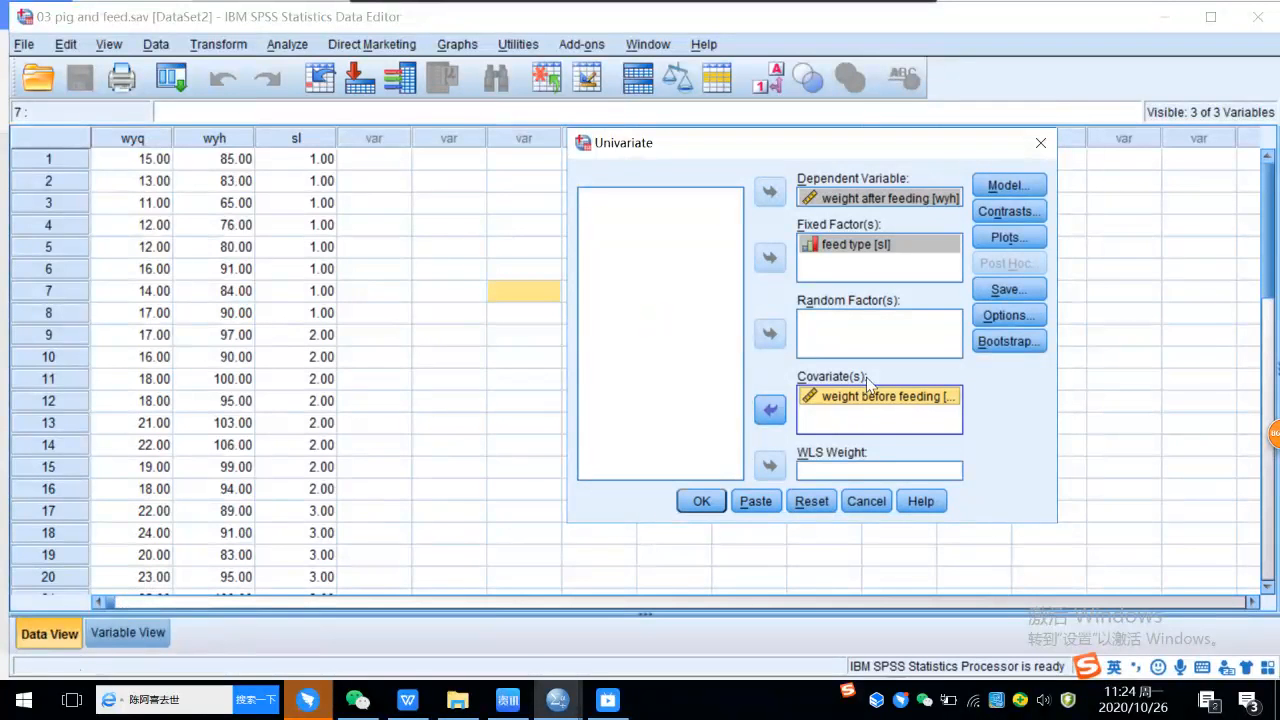
Specify a custom model with the separate terms sl and wyq, and run the univariate analysis
{"action": "left_click", "coordinate": [1016, 186]}
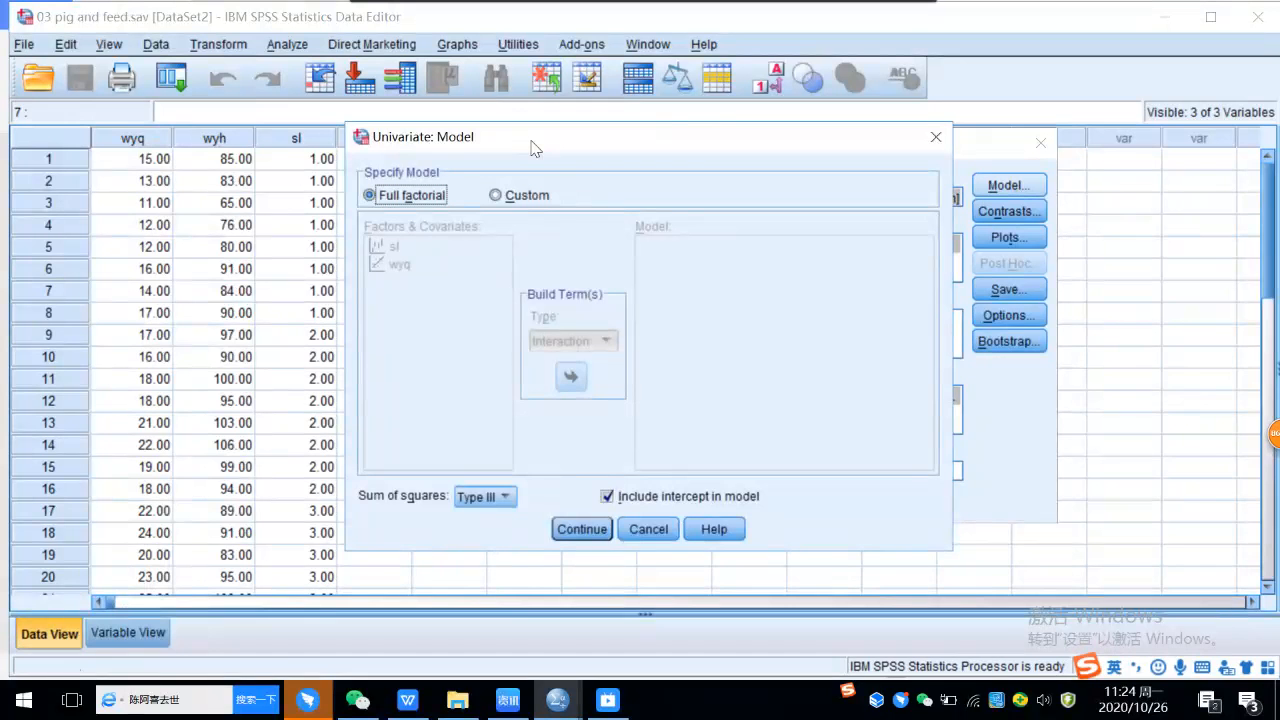
{"action": "left_click", "coordinate": [496, 196]}
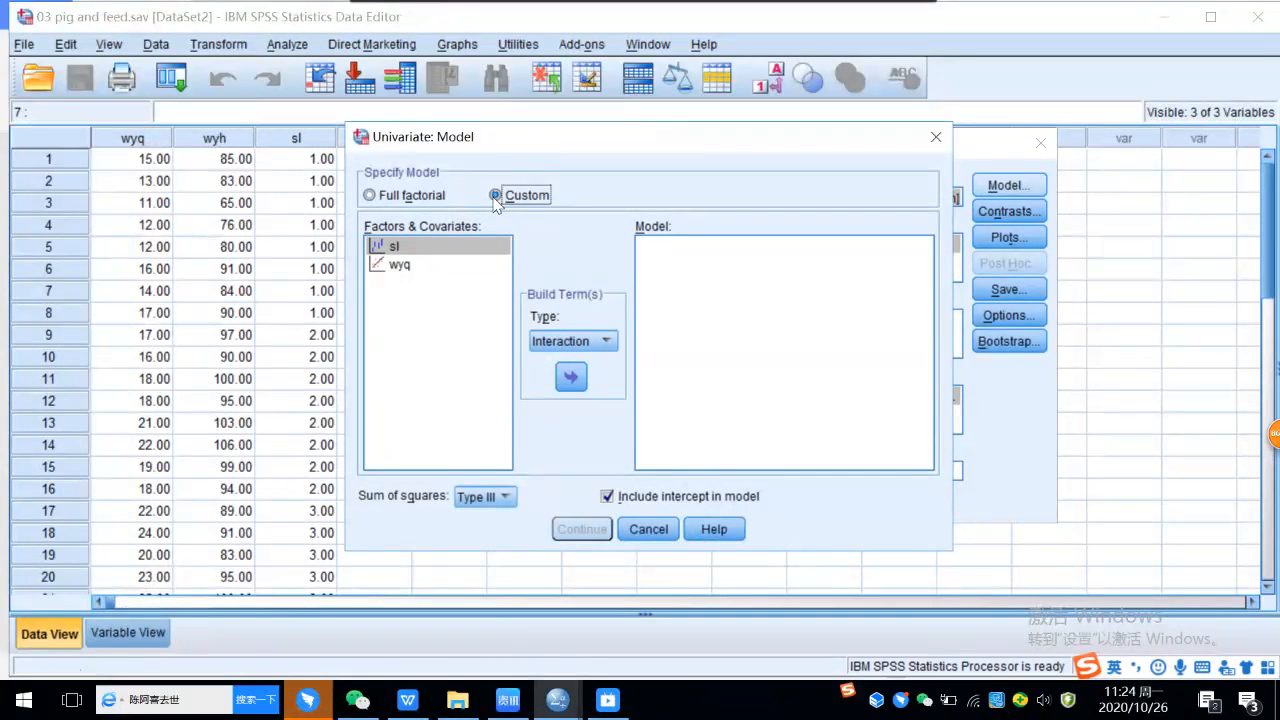
{"action": "left_click", "coordinate": [389, 248]}
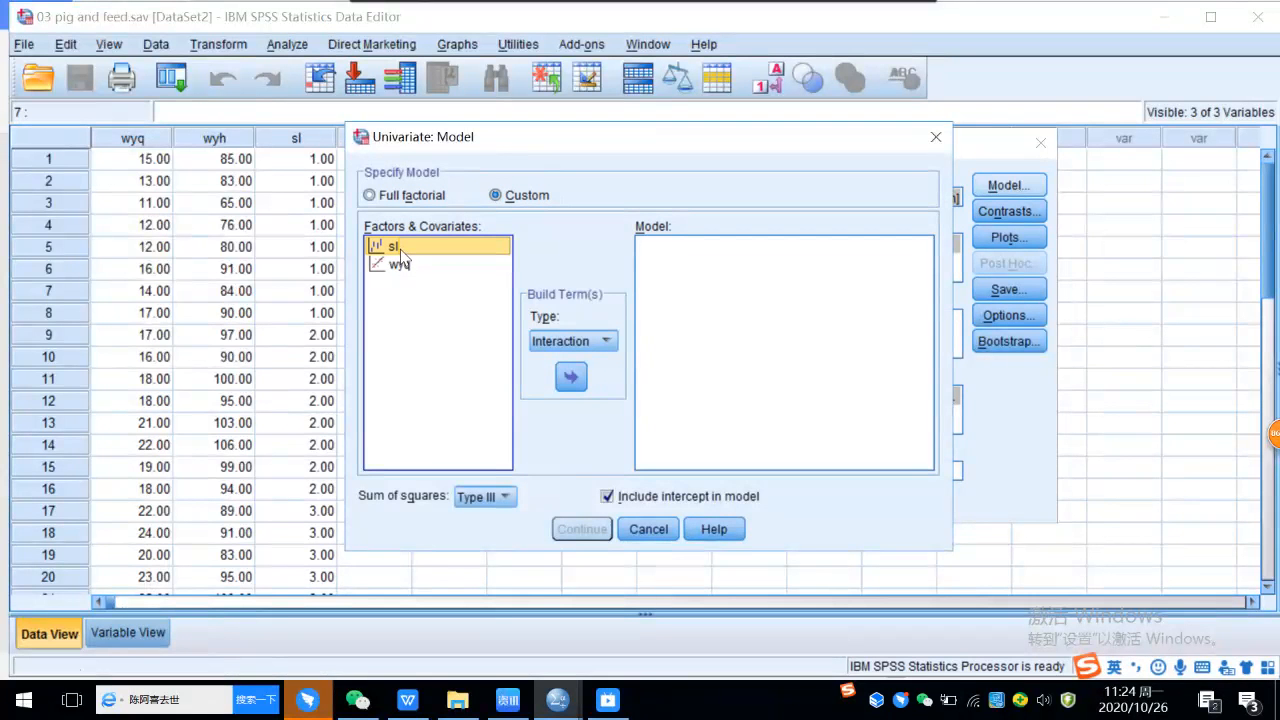
{"action": "left_click", "coordinate": [570, 376]}
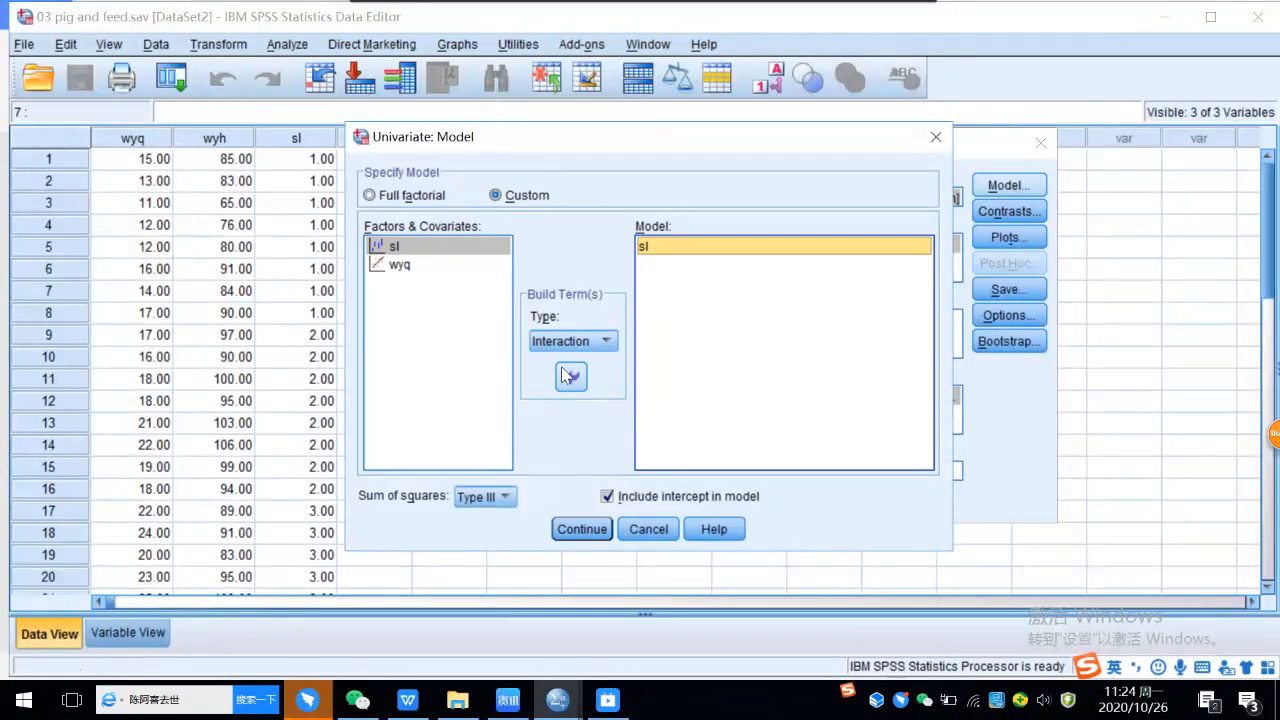
{"action": "left_click", "coordinate": [405, 266]}
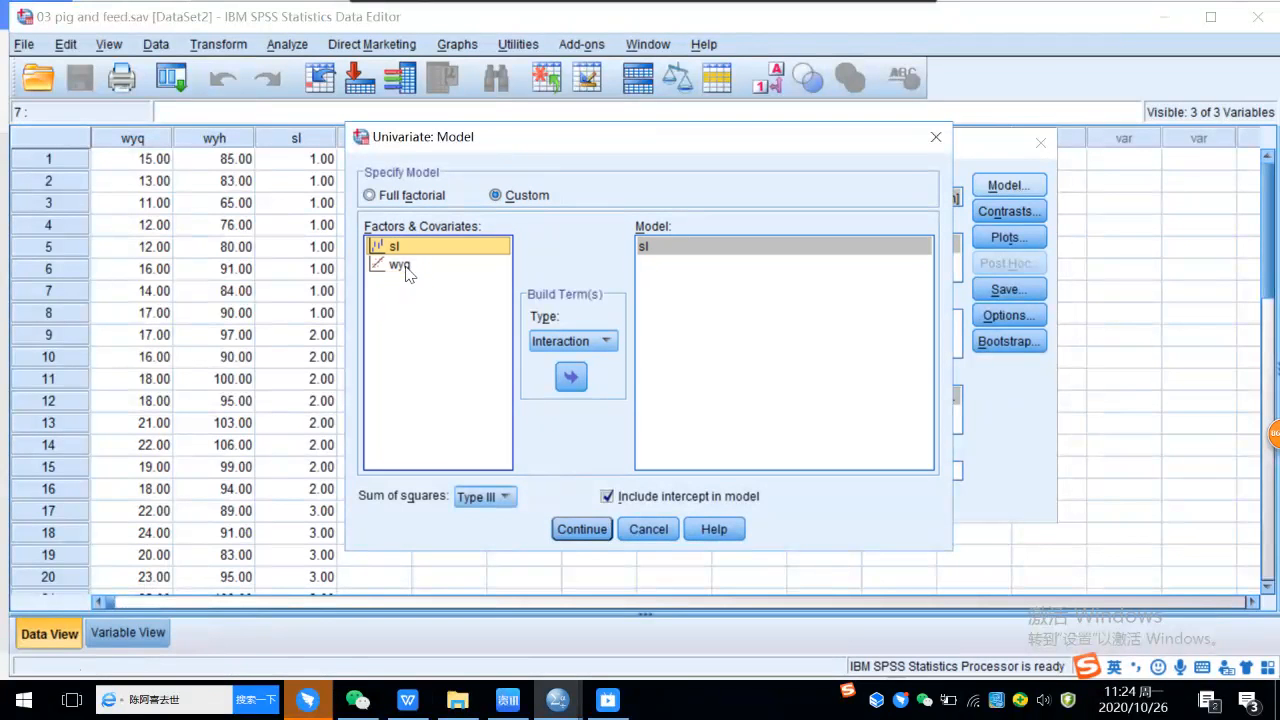
{"action": "left_click", "coordinate": [570, 376]}
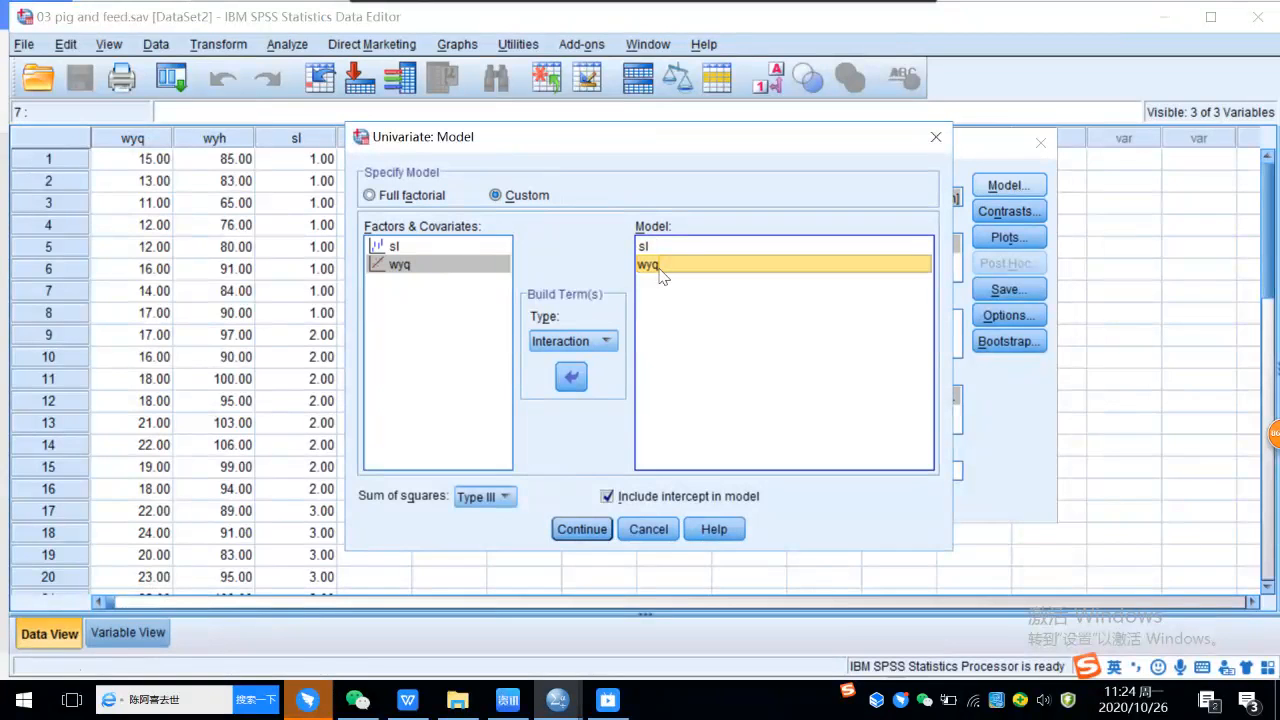
{"action": "left_click", "coordinate": [582, 530]}
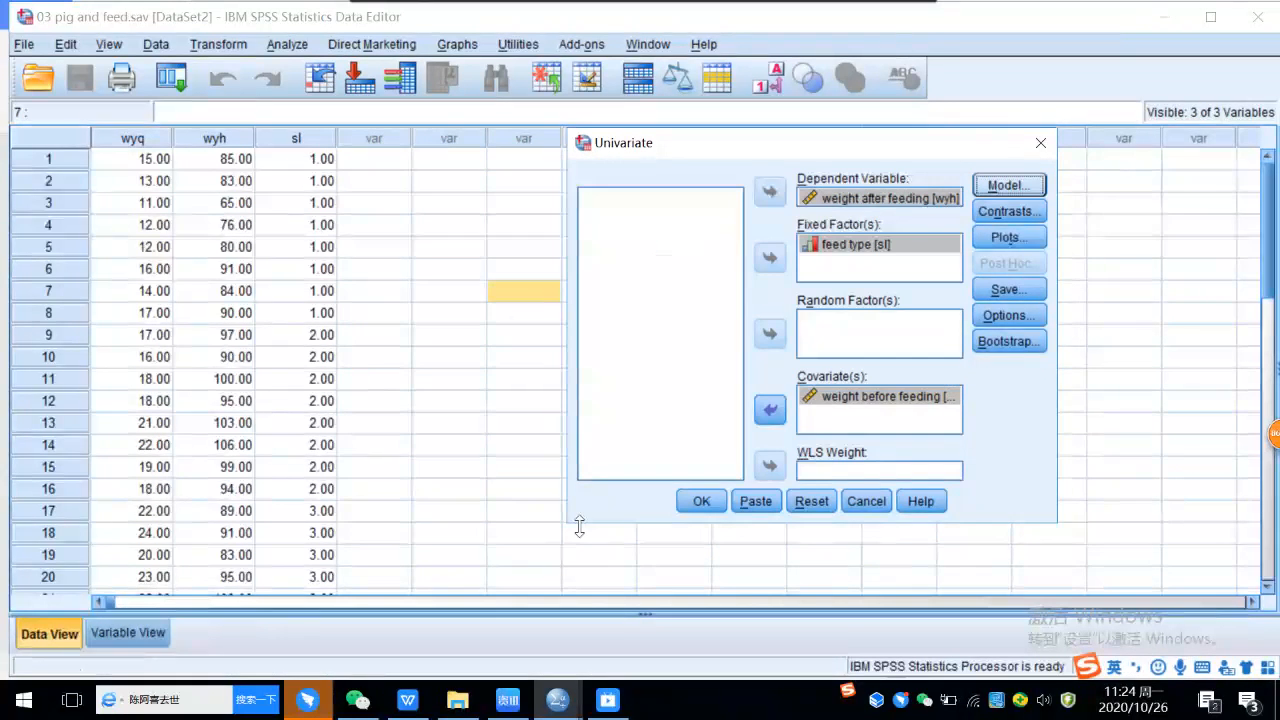
{"action": "left_click", "coordinate": [702, 503]}
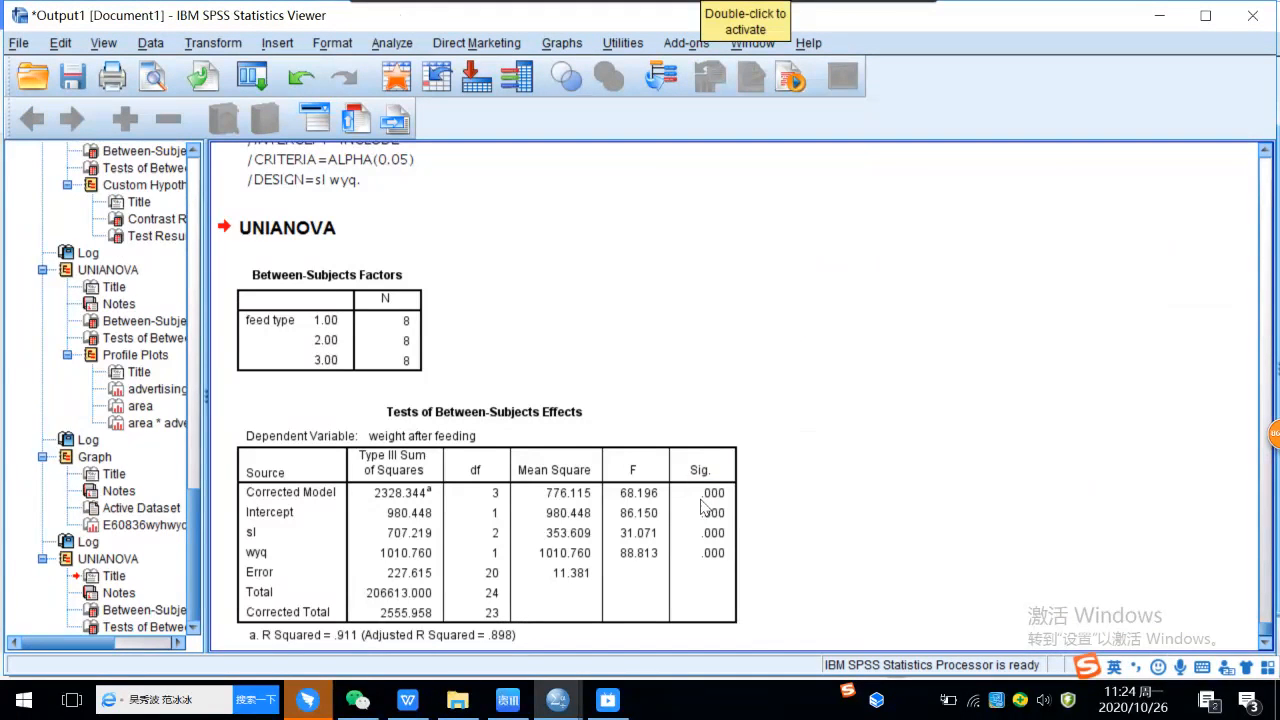
Examine the Between-Subjects Factors table and the F and Sig. values for sl and wyq in Tests of Between-Subjects Effects
{"action": "scroll", "coordinate": [705, 507], "scroll_direction": "down", "scroll_amount": 1}
{"action": "left_click", "coordinate": [264, 292]}
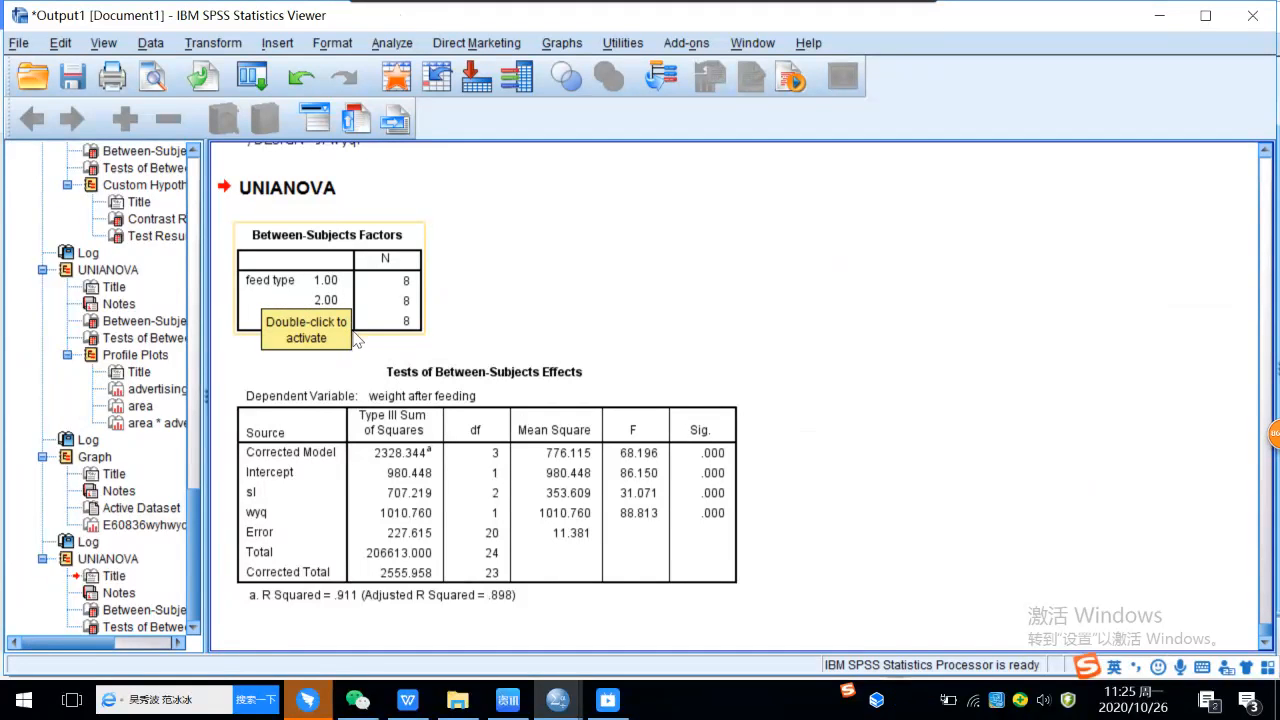
{"action": "left_click", "coordinate": [682, 306]}
{"action": "left_click", "coordinate": [372, 324]}
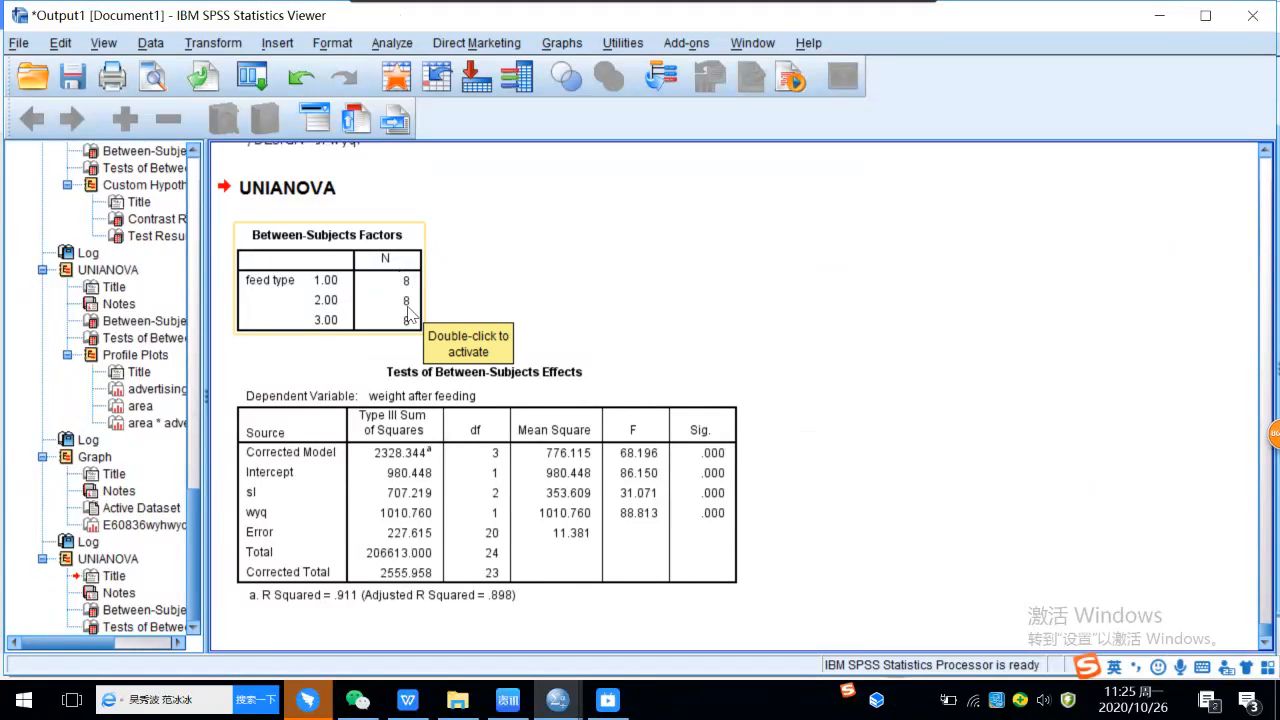
{"action": "left_click", "coordinate": [750, 250]}
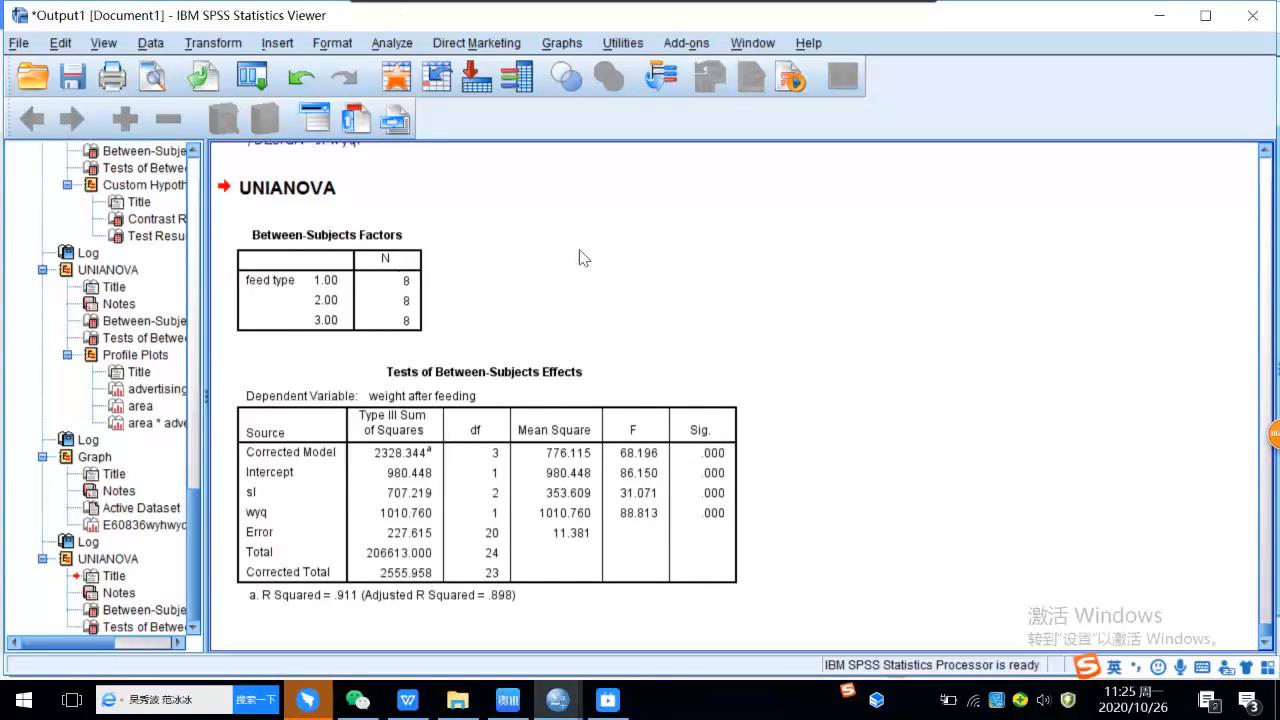
{"action": "left_click", "coordinate": [368, 300]}
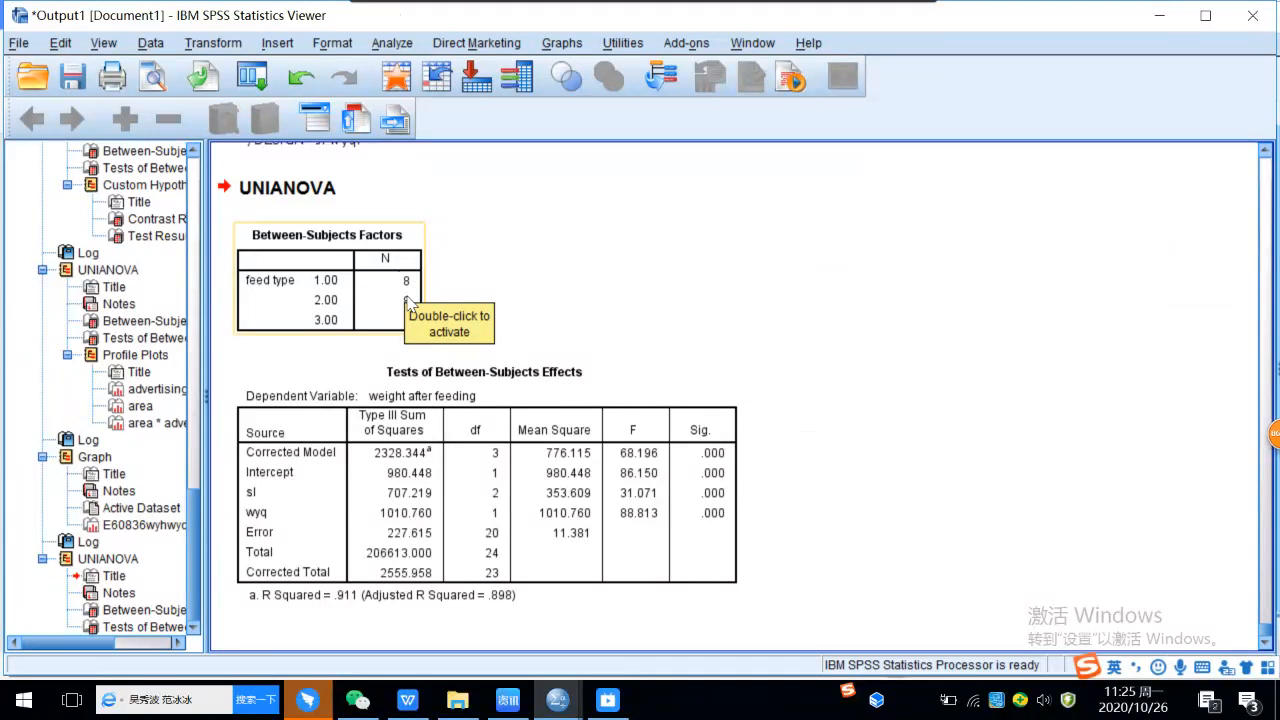
{"action": "left_click", "coordinate": [508, 322]}
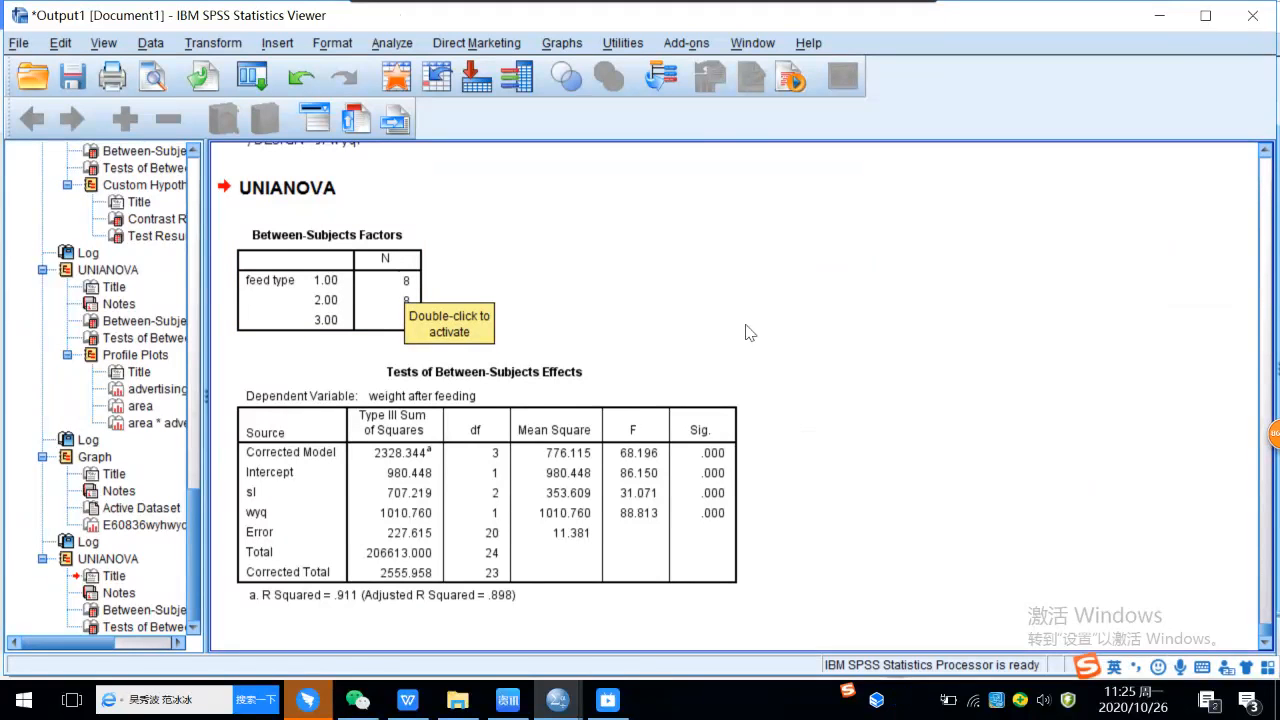
{"action": "left_click", "coordinate": [603, 564]}
{"action": "left_click", "coordinate": [817, 386]}
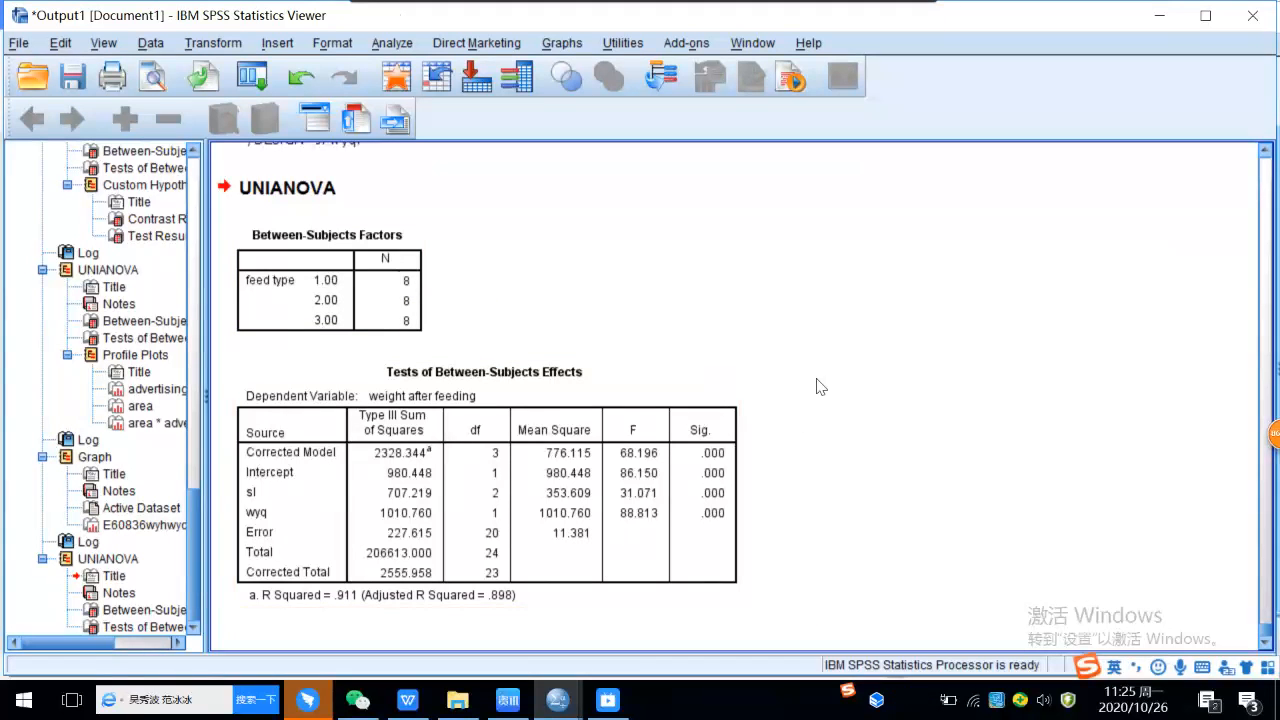
{"action": "left_click", "coordinate": [533, 600]}
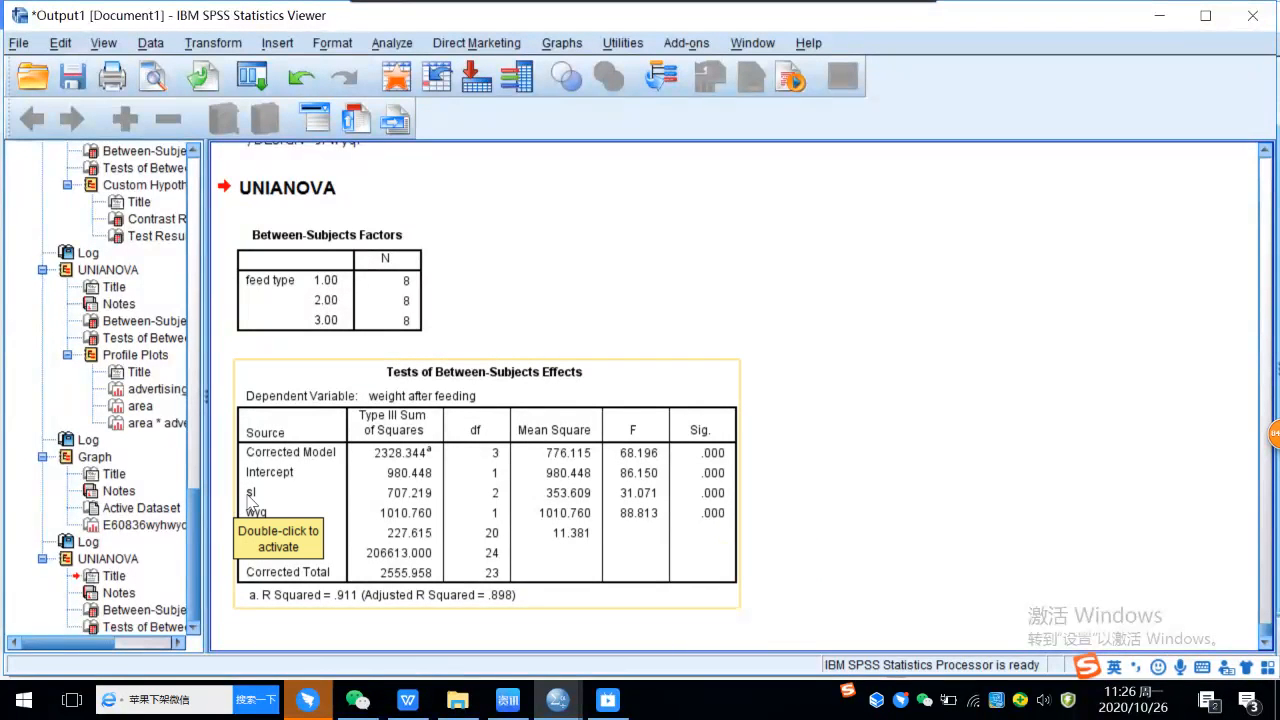
{"action": "left_click", "coordinate": [843, 533]}
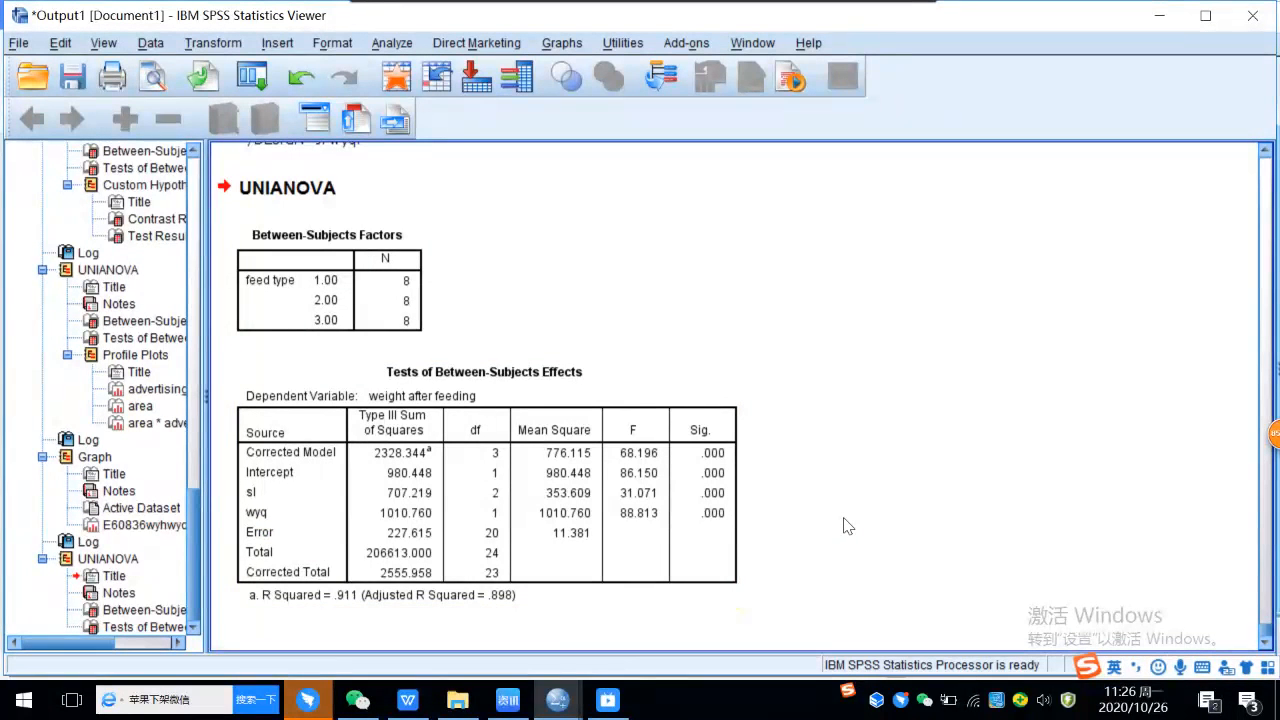
{"action": "left_click", "coordinate": [727, 515]}
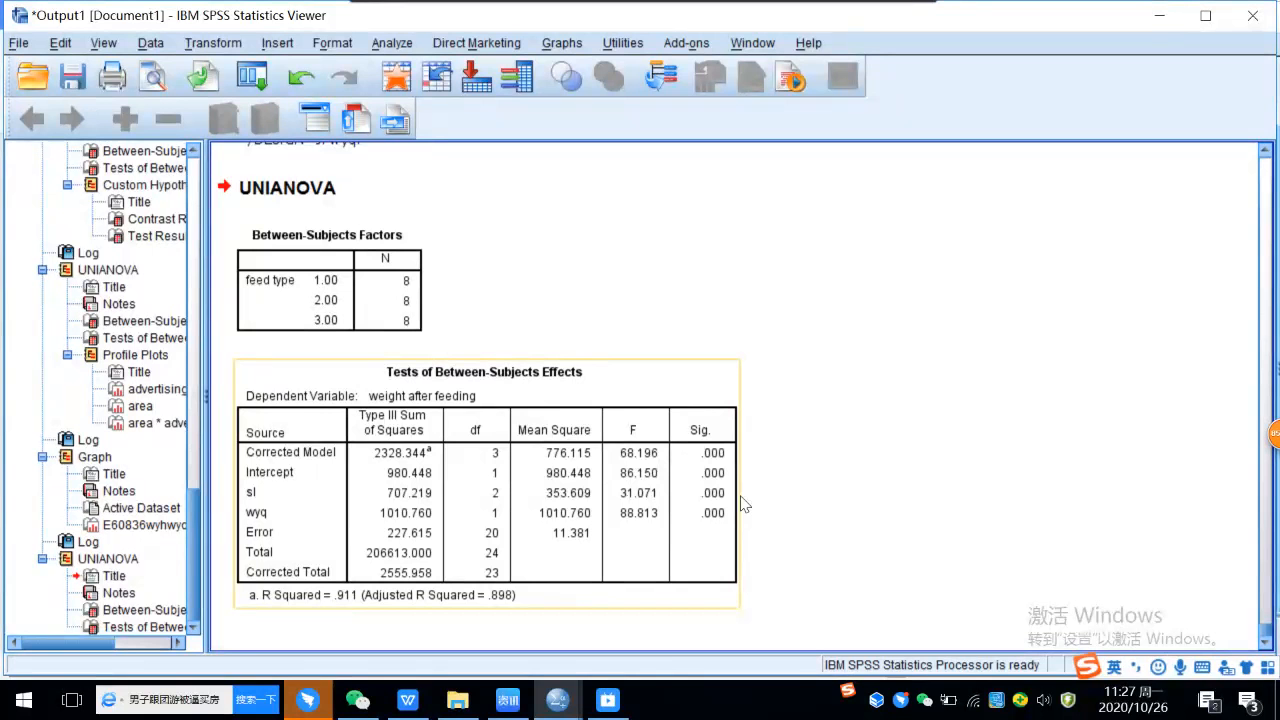
Switch to the lecture document in WPS and start an unnumbered answer line below question 2 with "Fvalue is"
{"action": "mouse_move", "coordinate": [410, 698]}
{"action": "left_click", "coordinate": [410, 625]}
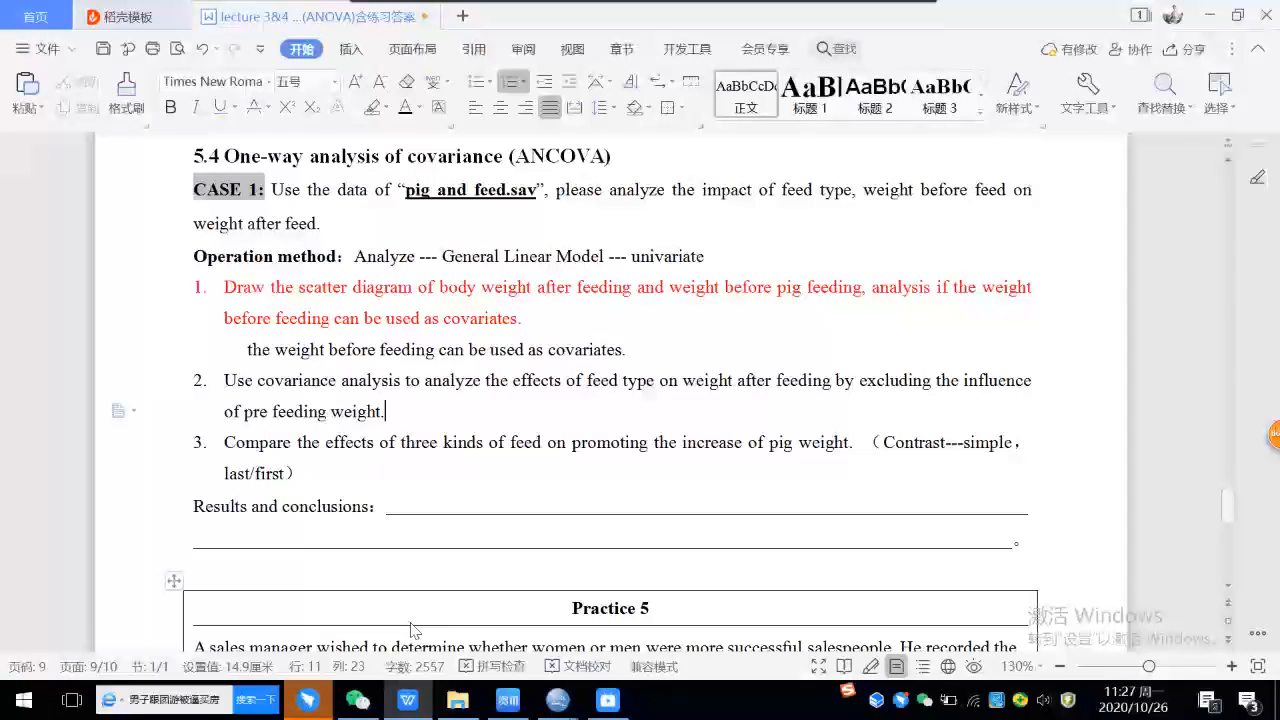
{"action": "left_click", "coordinate": [406, 411]}
{"action": "key", "text": "Return"}
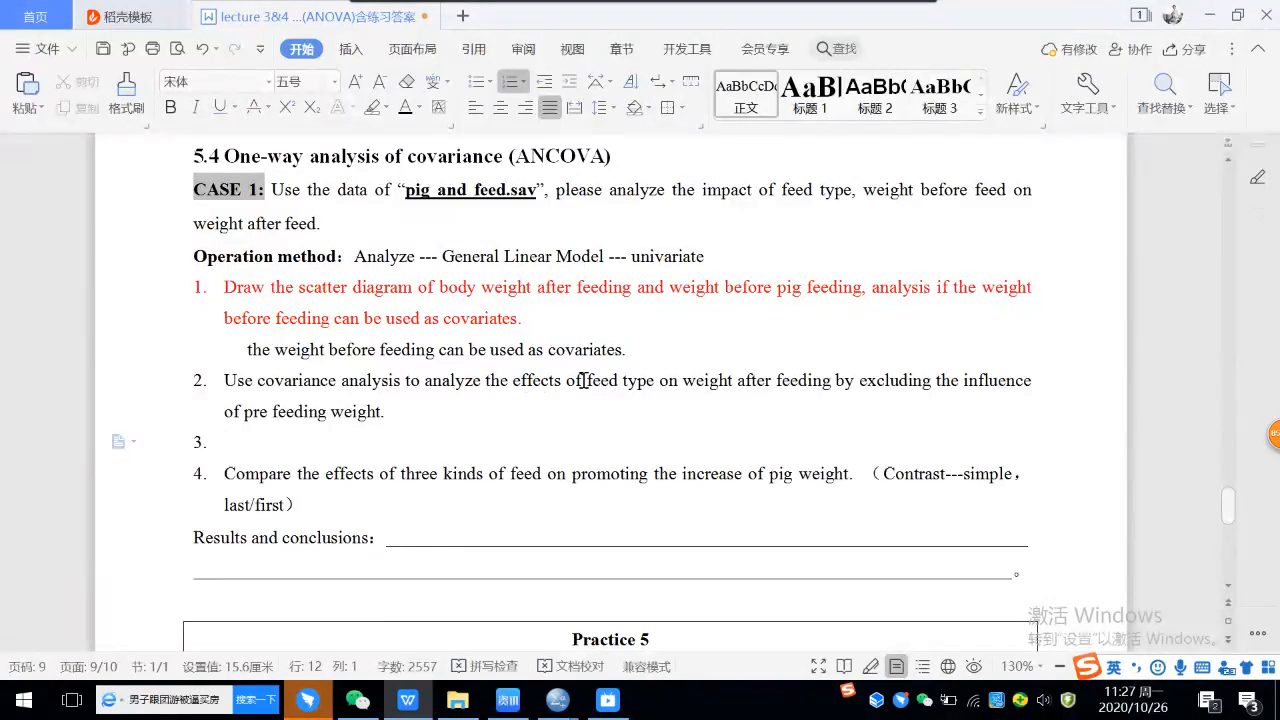
{"action": "left_click_drag", "start_coordinate": [585, 381], "coordinate": [656, 381]}
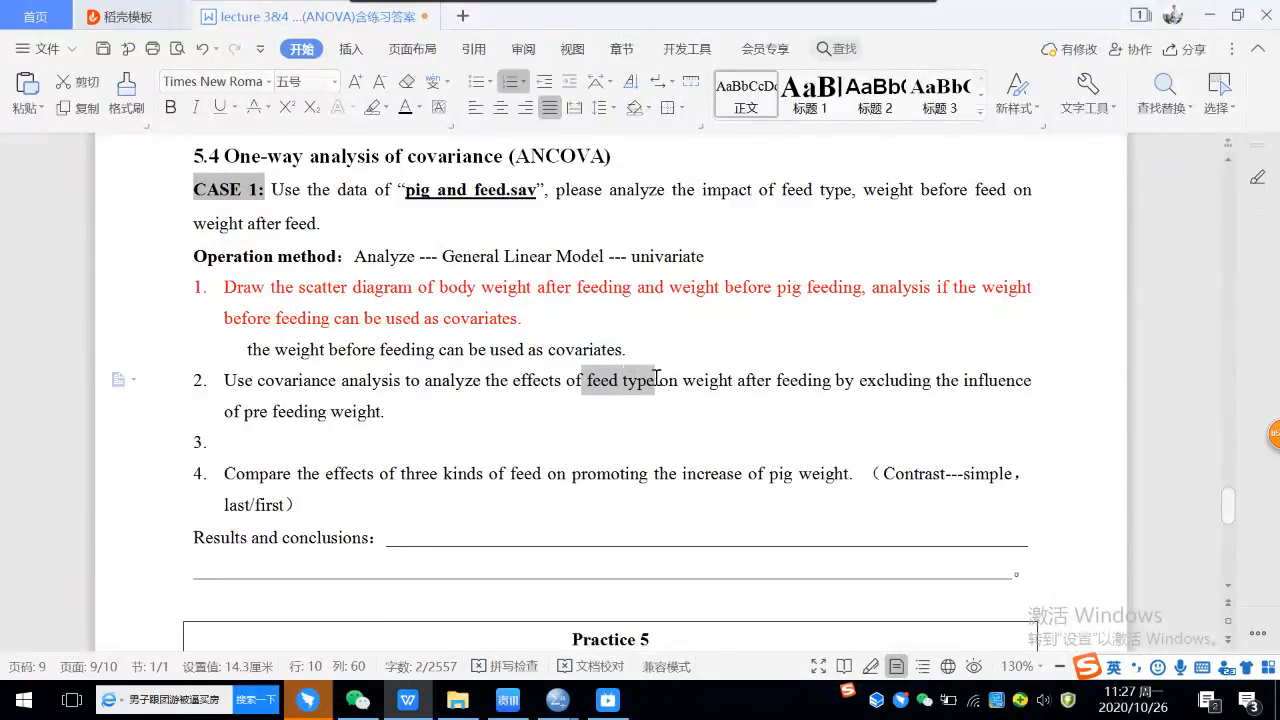
{"action": "left_click", "coordinate": [319, 444]}
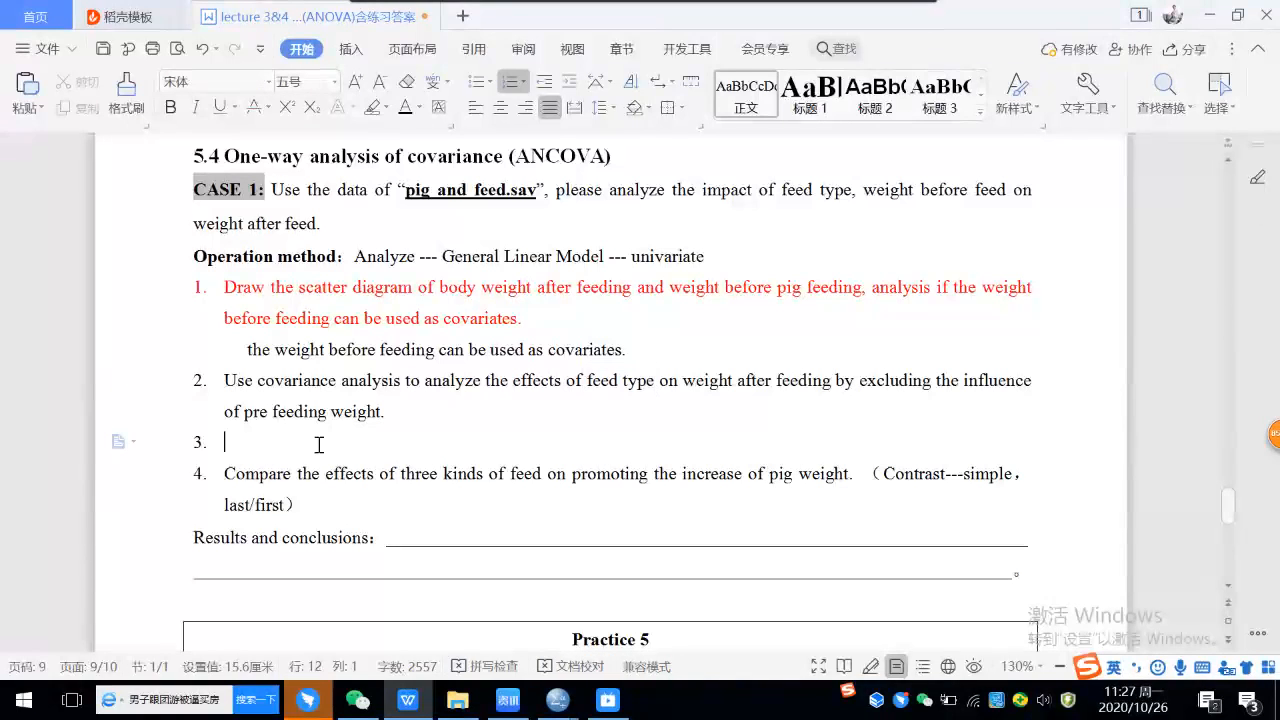
{"action": "key", "text": "BackSpace"}
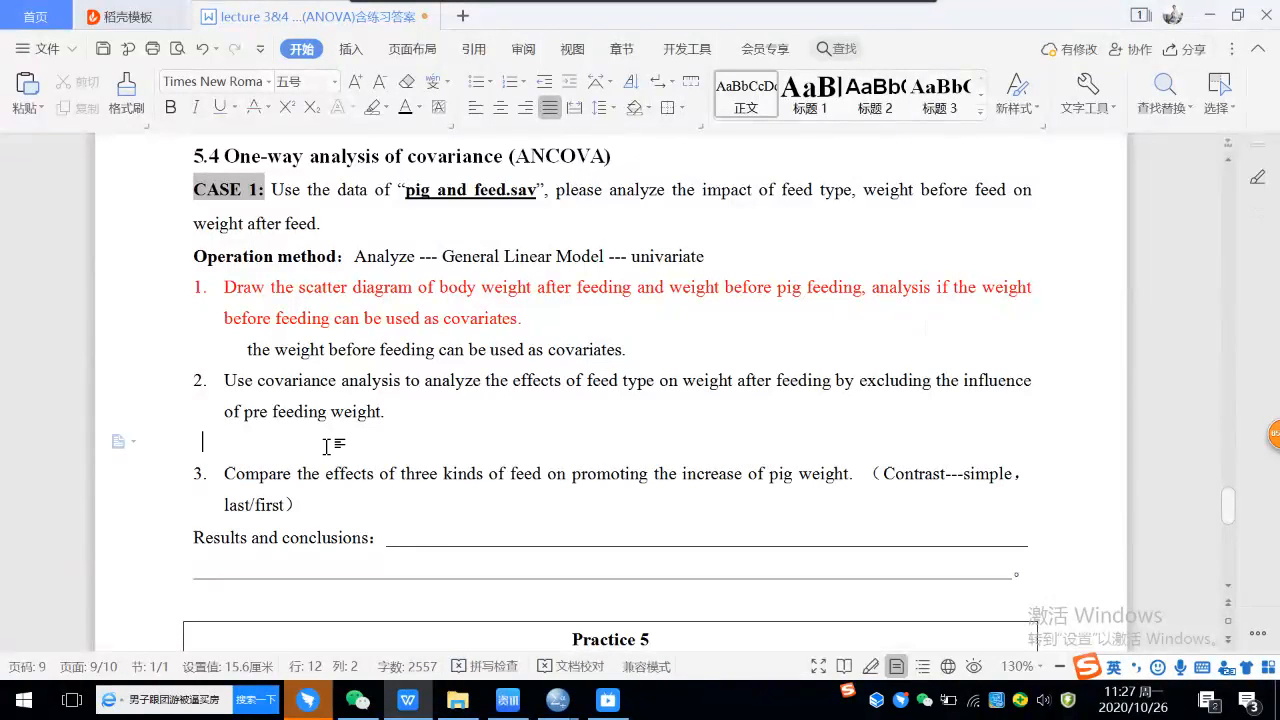
{"action": "type", "text": "Fvalue"}
{"action": "type", "text": "is"}
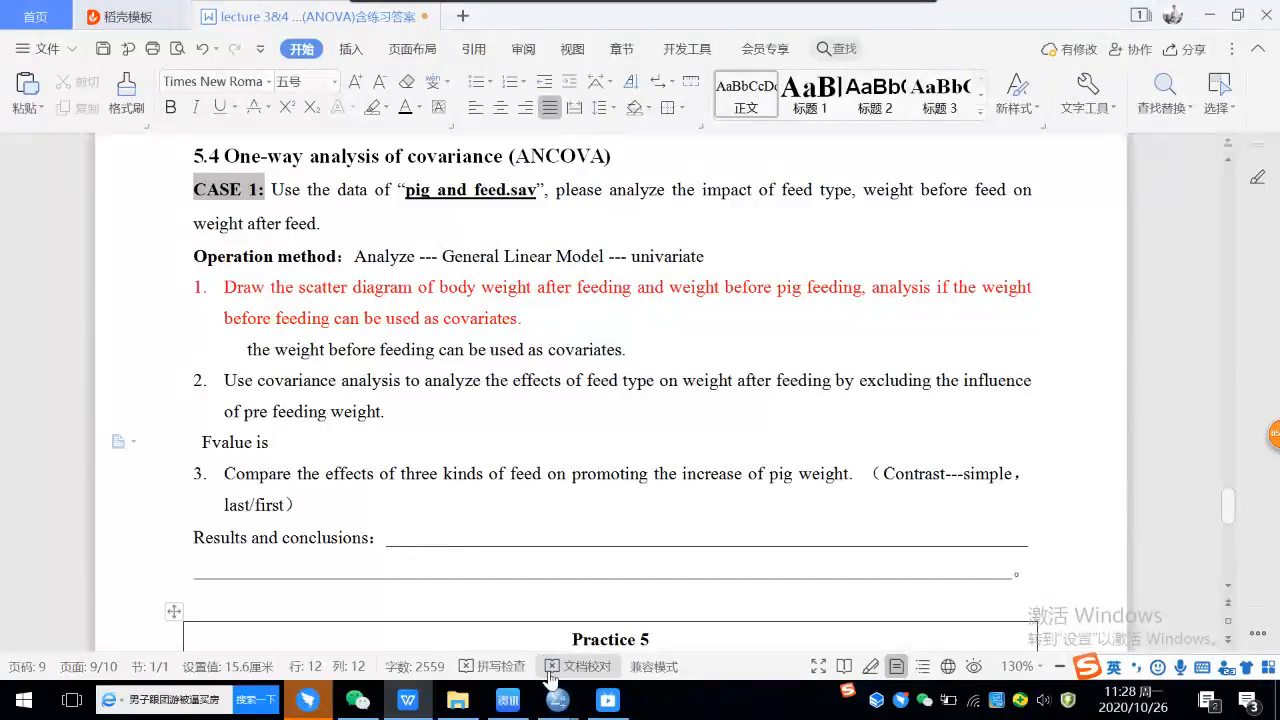
Check the sl row's F value in the SPSS output and continue the answer with "31.074, the corresponding sig. Is less than 0.001, hence"
{"action": "mouse_move", "coordinate": [548, 707]}
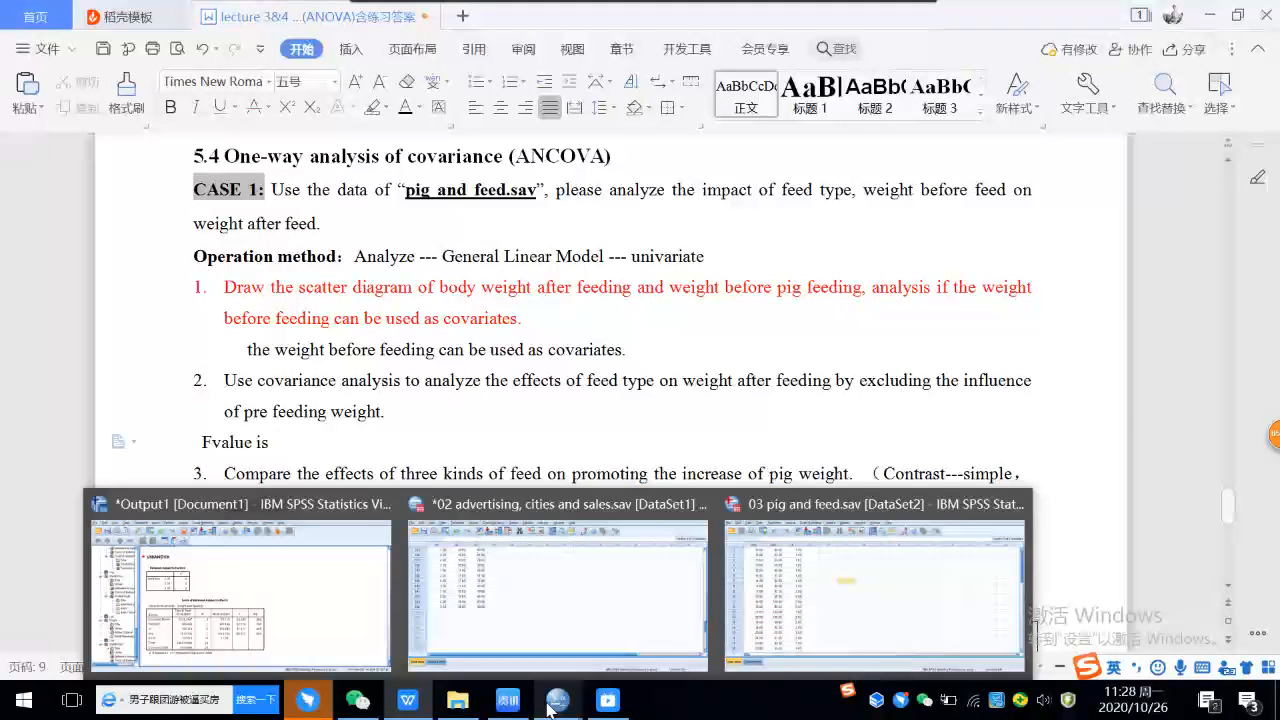
{"action": "left_click", "coordinate": [365, 600]}
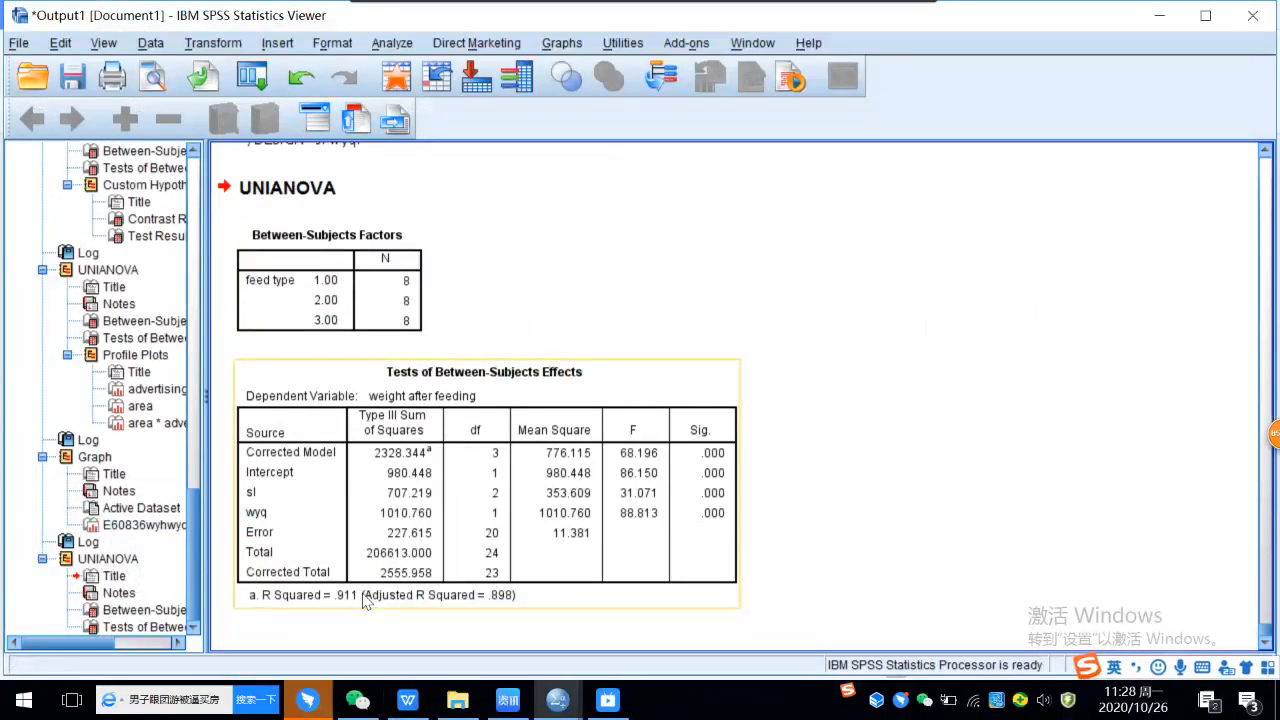
{"action": "mouse_move", "coordinate": [412, 701]}
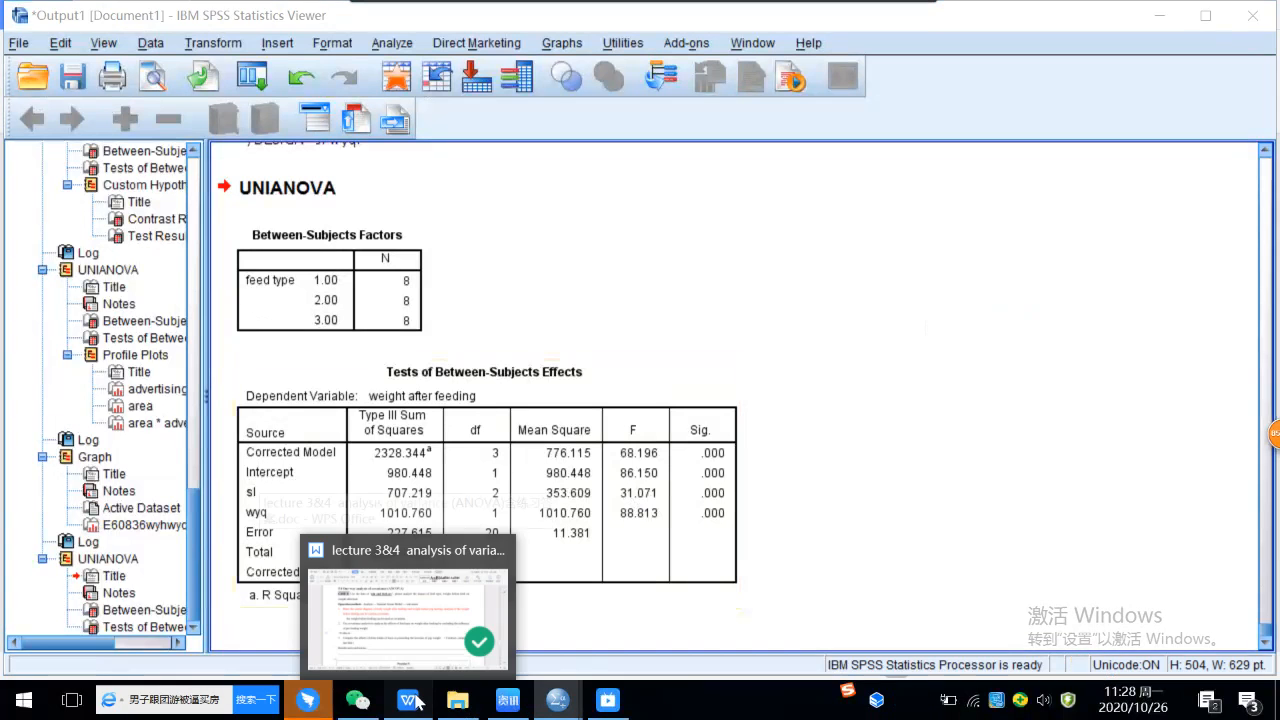
{"action": "left_click", "coordinate": [417, 703]}
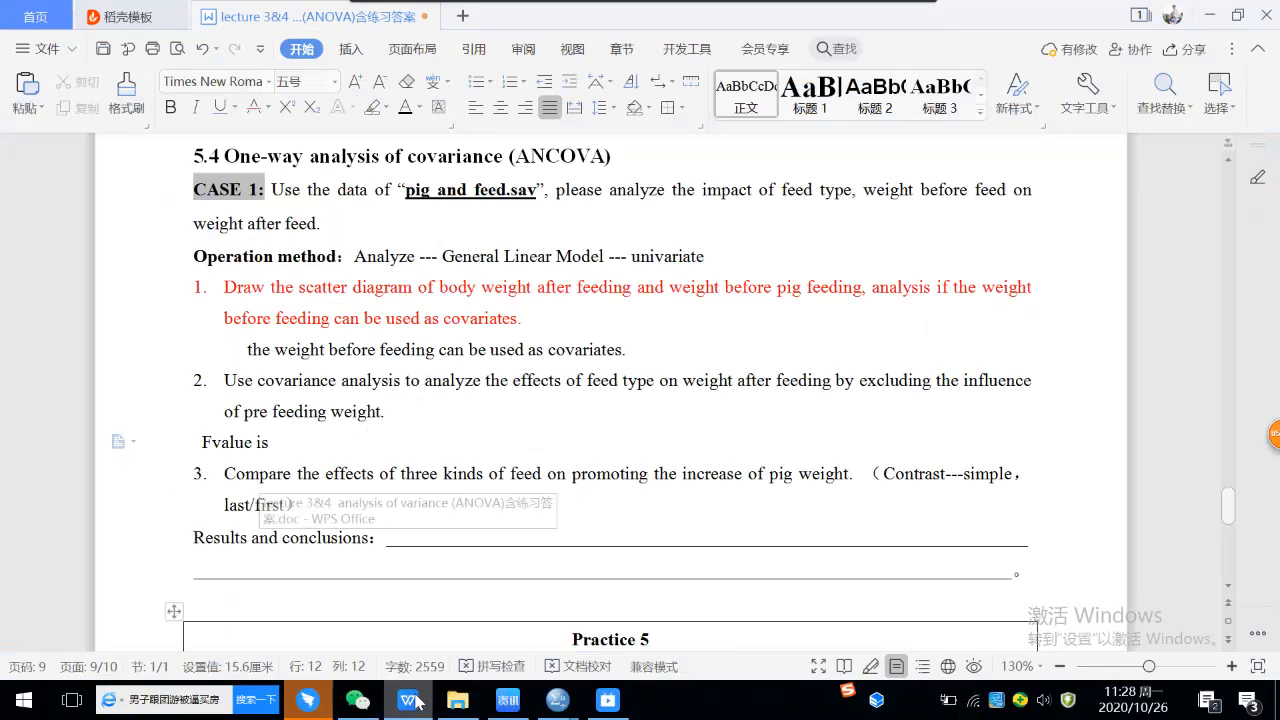
{"action": "type", "text": "31.074"}
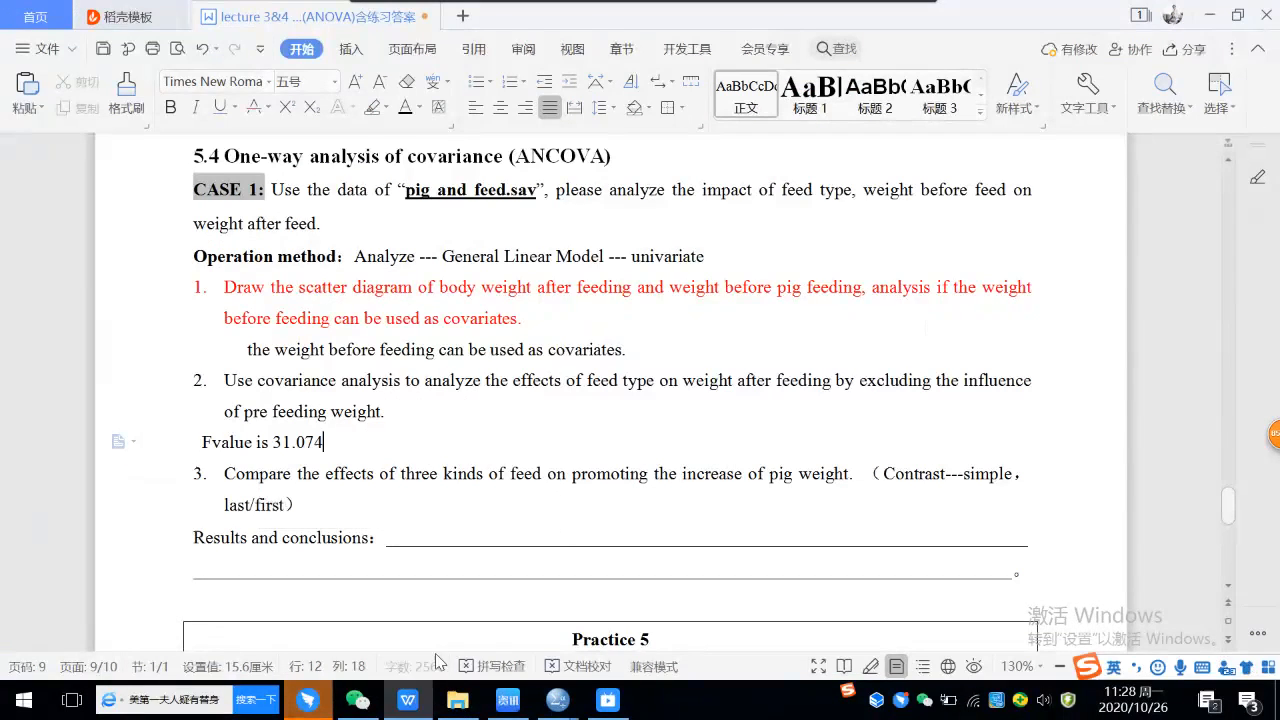
{"action": "type", "text": ", the"}
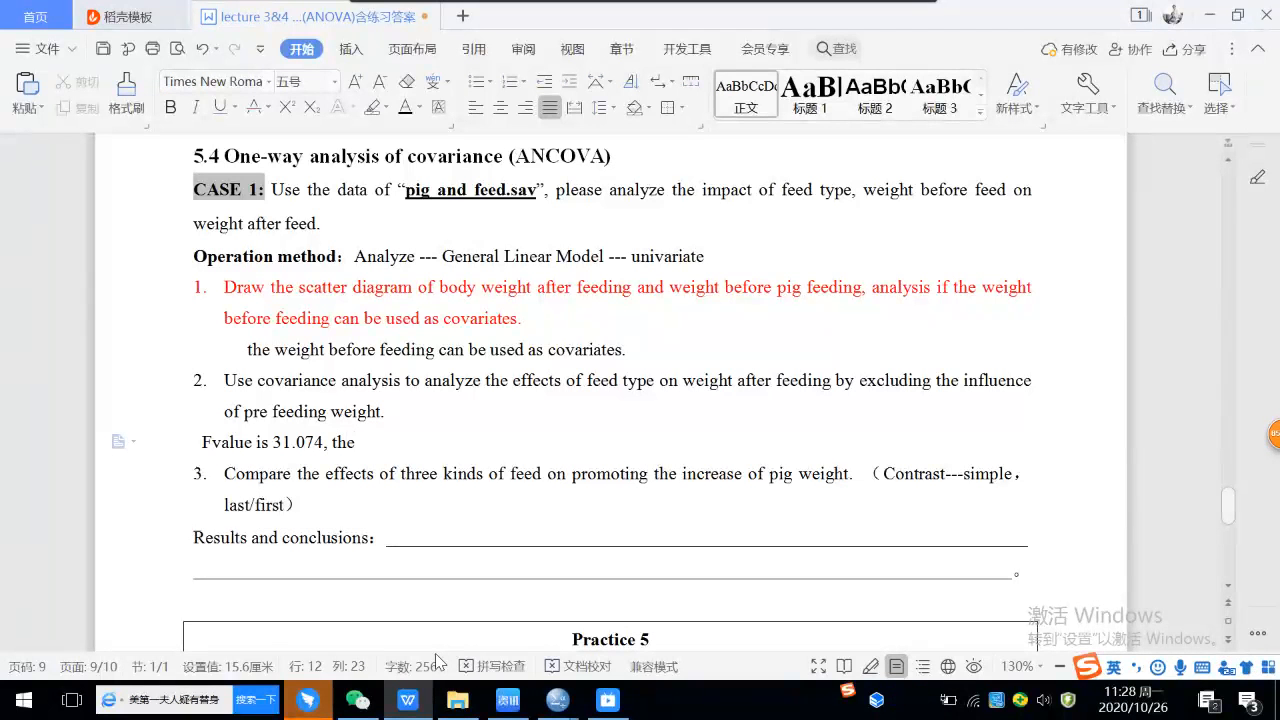
{"action": "type", "text": " corr"}
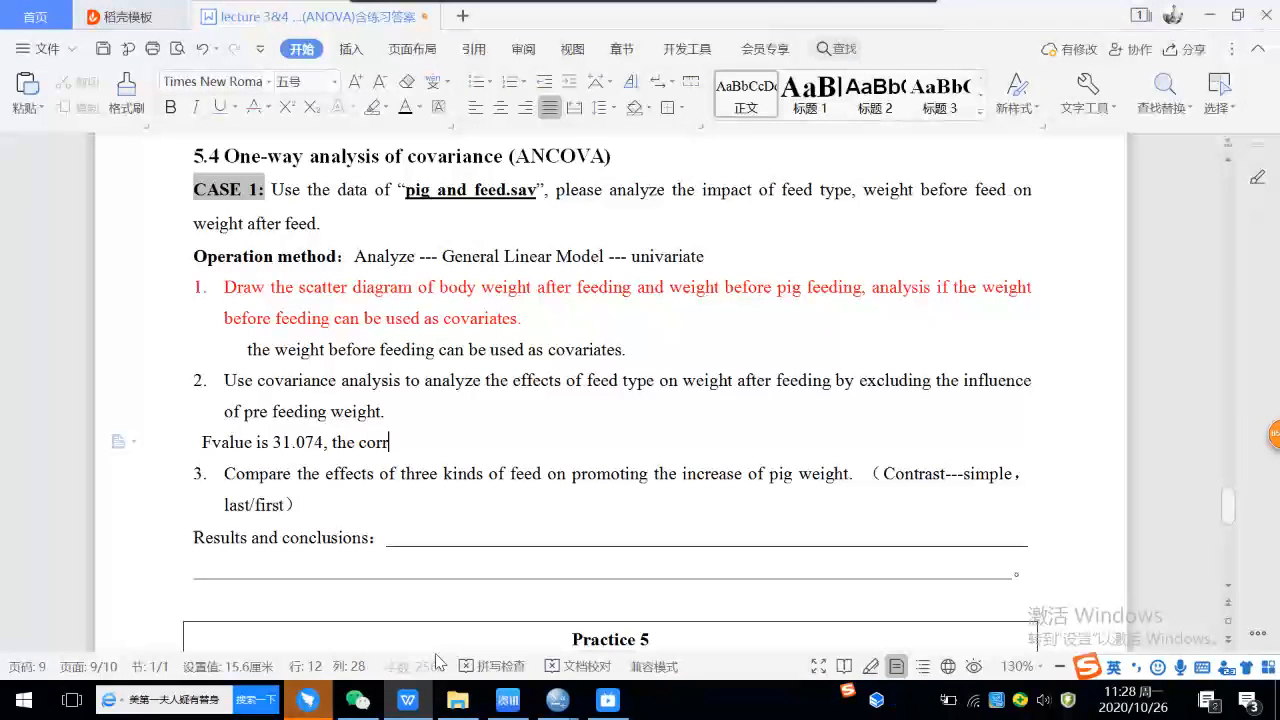
{"action": "type", "text": "espon"}
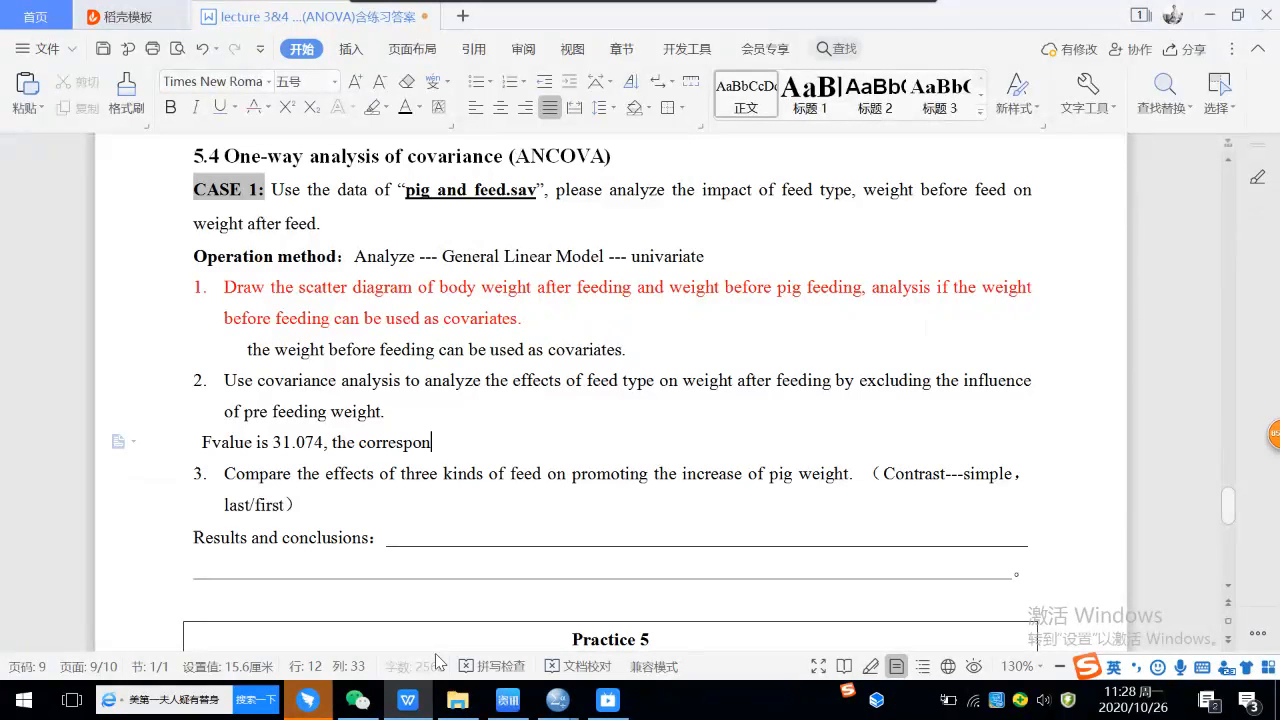
{"action": "type", "text": "ding si"}
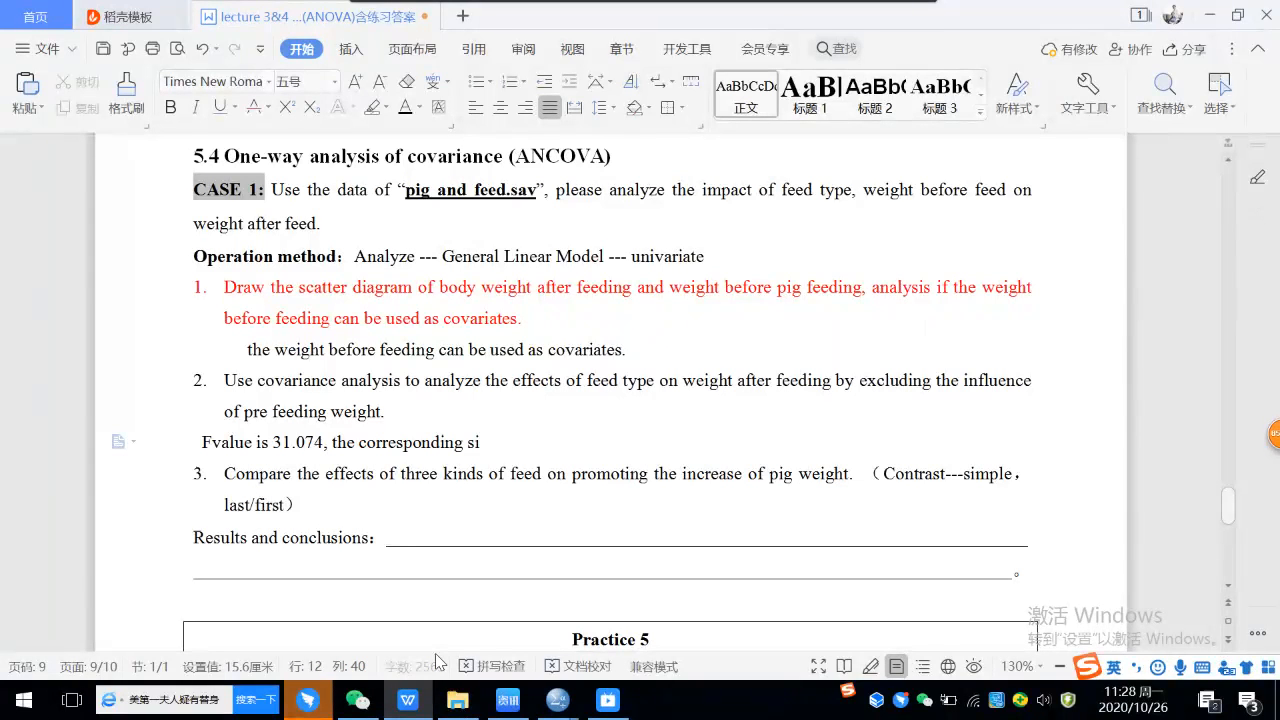
{"action": "type", "text": "g. Is less than 0"}
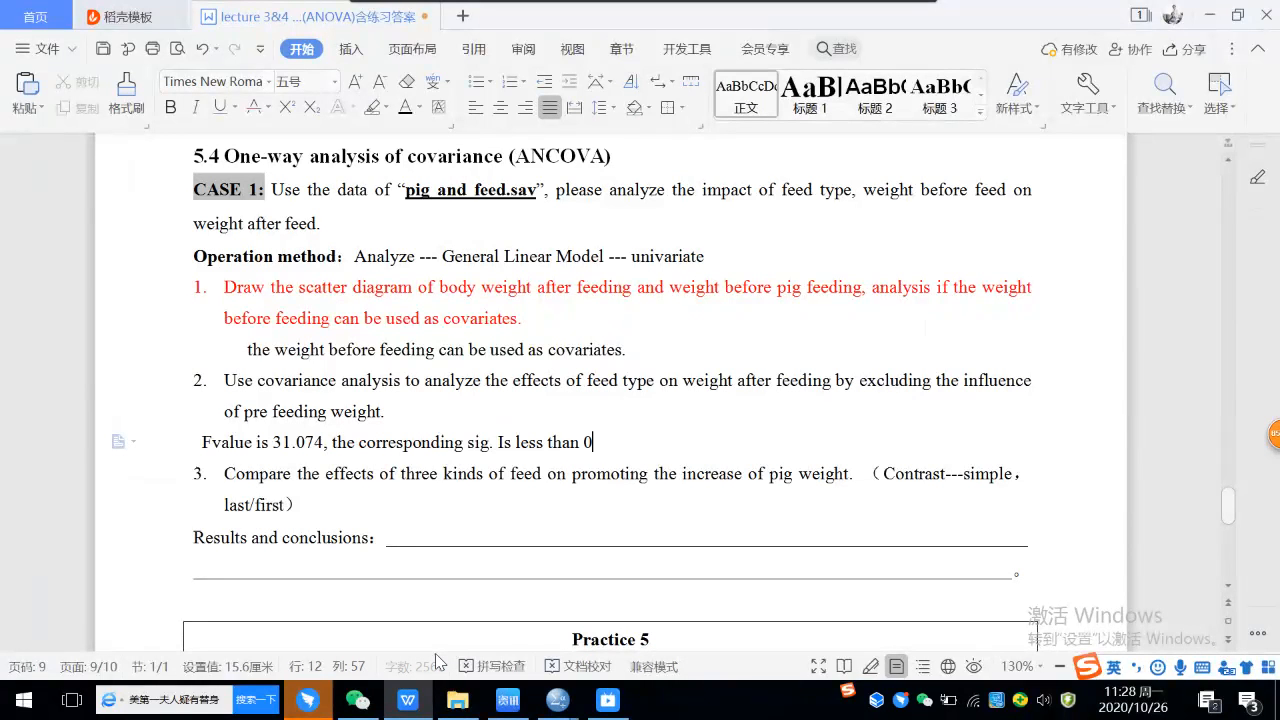
{"action": "type", "text": ".001, hence "}
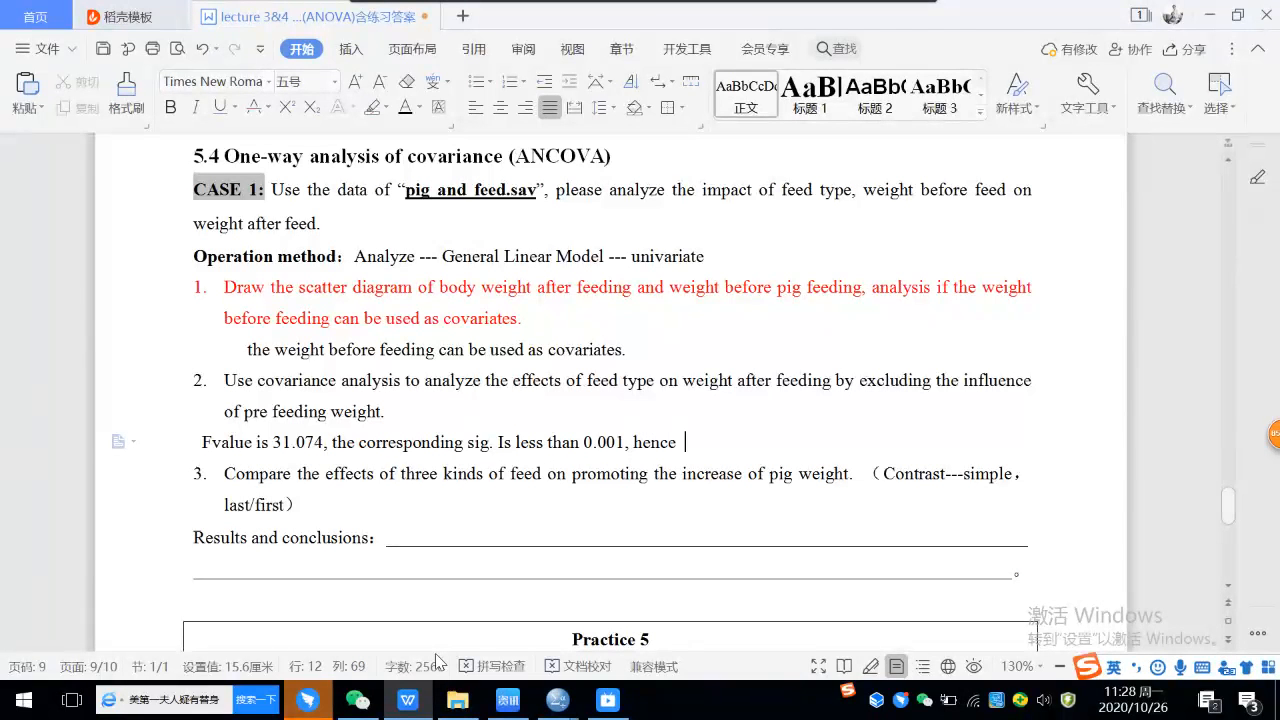
Continue the answer with "by" and a copy of question 2's phrase "excluding the influence of pre feeding weight"
{"action": "type", "text": "the"}
{"action": "key", "text": "BackSpace"}
{"action": "key", "text": "BackSpace"}
{"action": "key", "text": "BackSpace"}
{"action": "type", "text": "by"}
{"action": "left_click", "coordinate": [858, 383]}
{"action": "left_click_drag", "start_coordinate": [858, 383], "coordinate": [380, 414]}
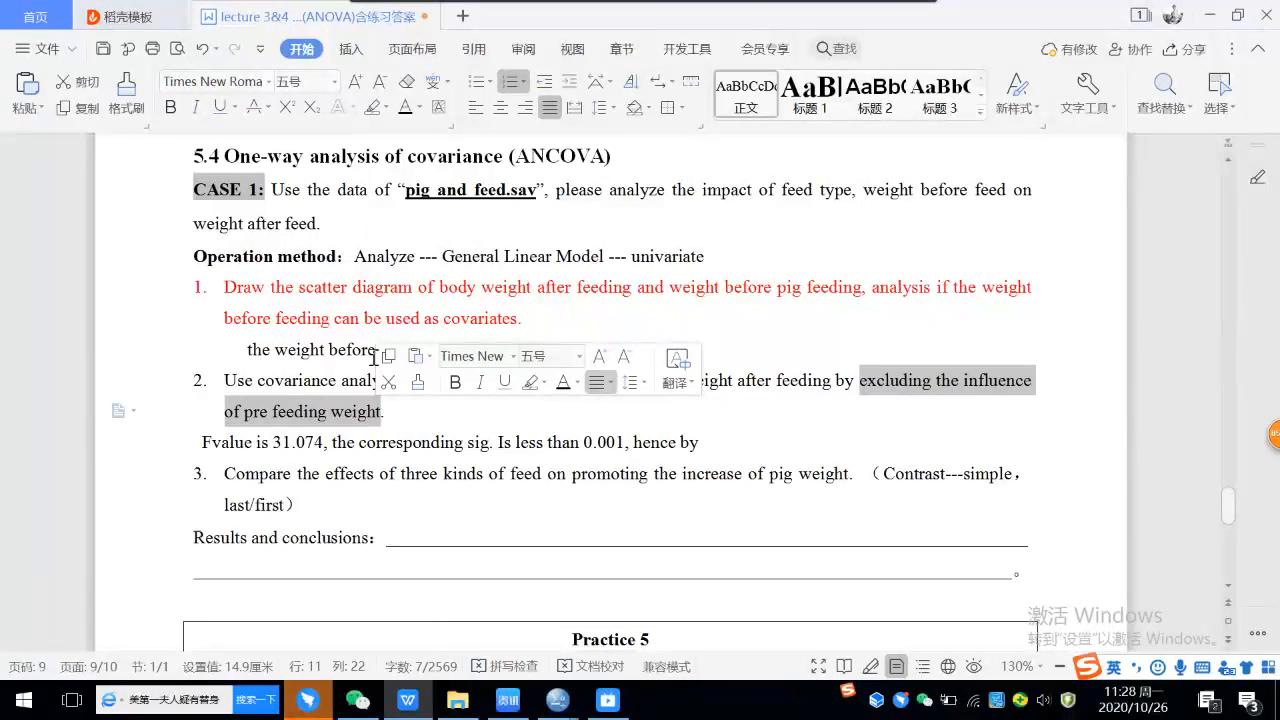
{"action": "key", "text": "ctrl+c"}
{"action": "left_click", "coordinate": [720, 436]}
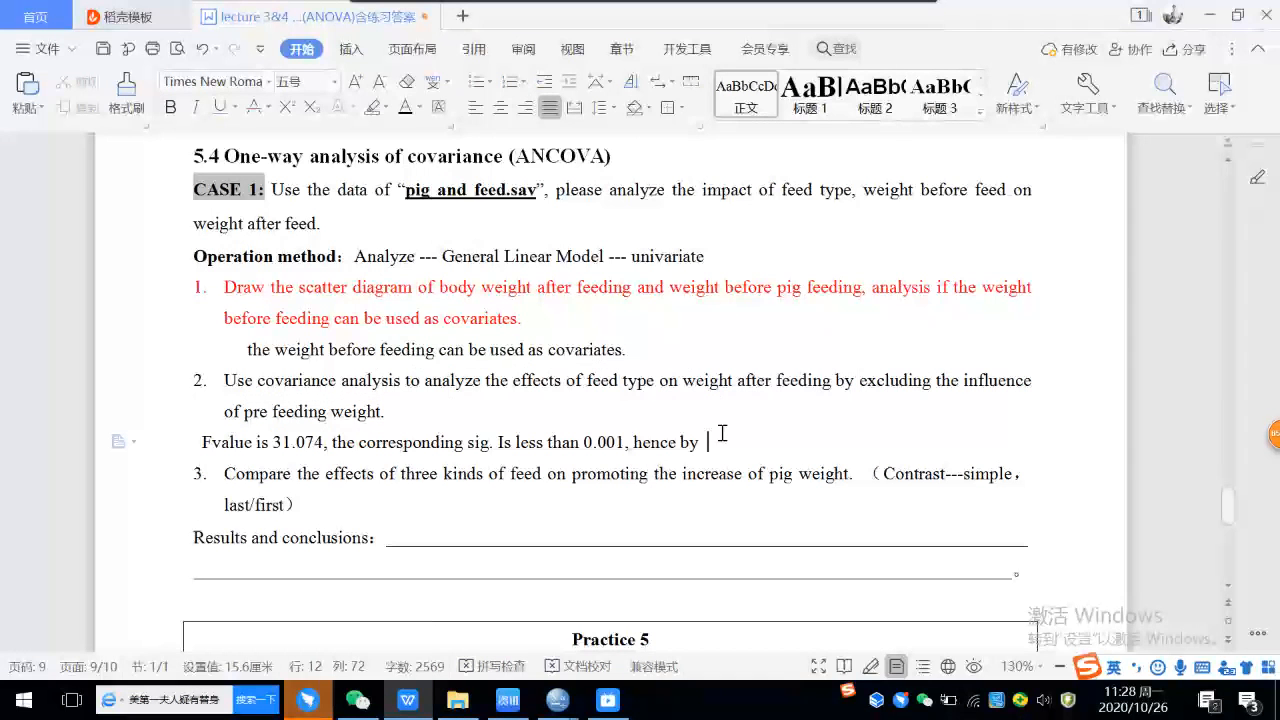
{"action": "key", "text": "ctrl+v"}
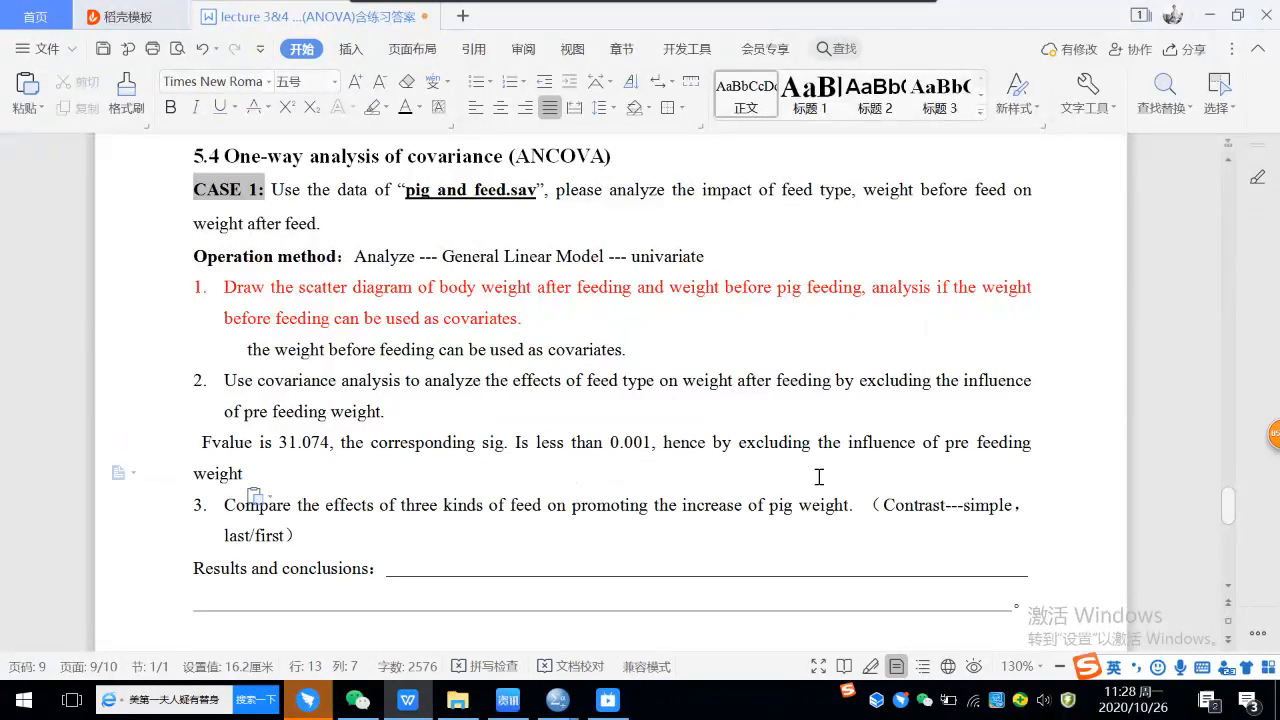
Finish the question 2 answer with ", the feed type has very significant impact on weight after feeding."
{"action": "type", "text": ", the"}
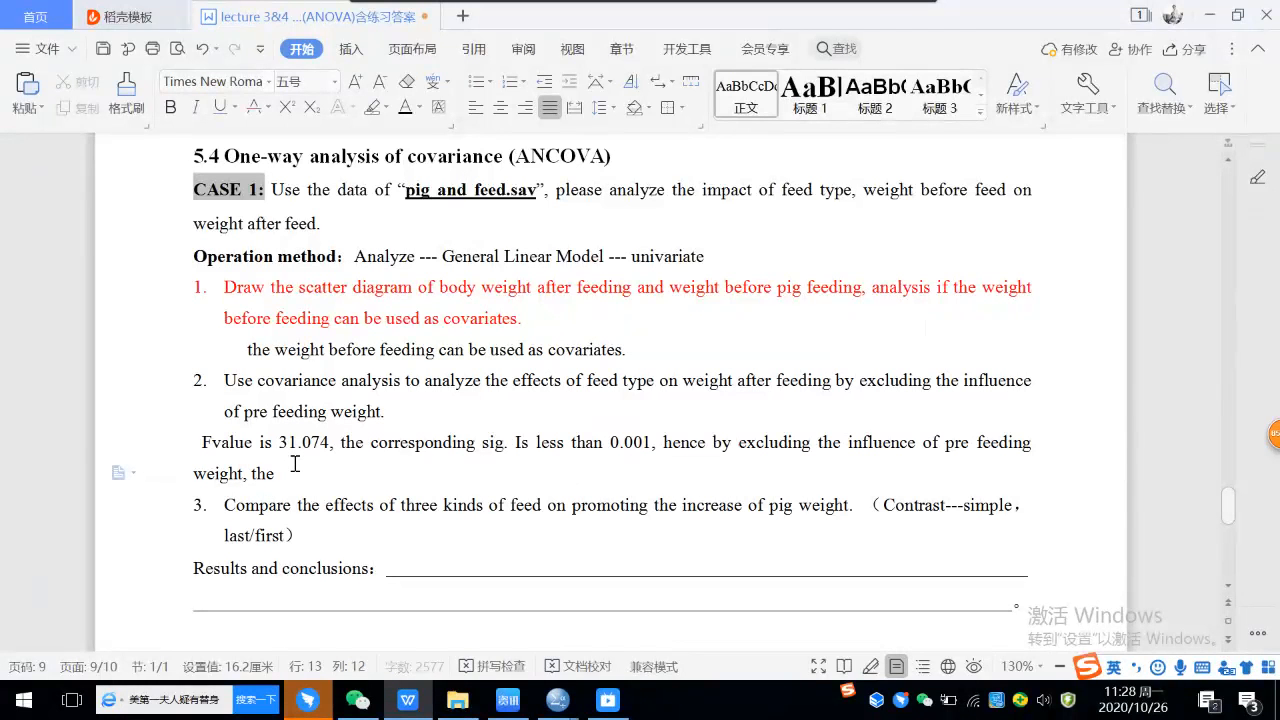
{"action": "type", "text": " feed type has "}
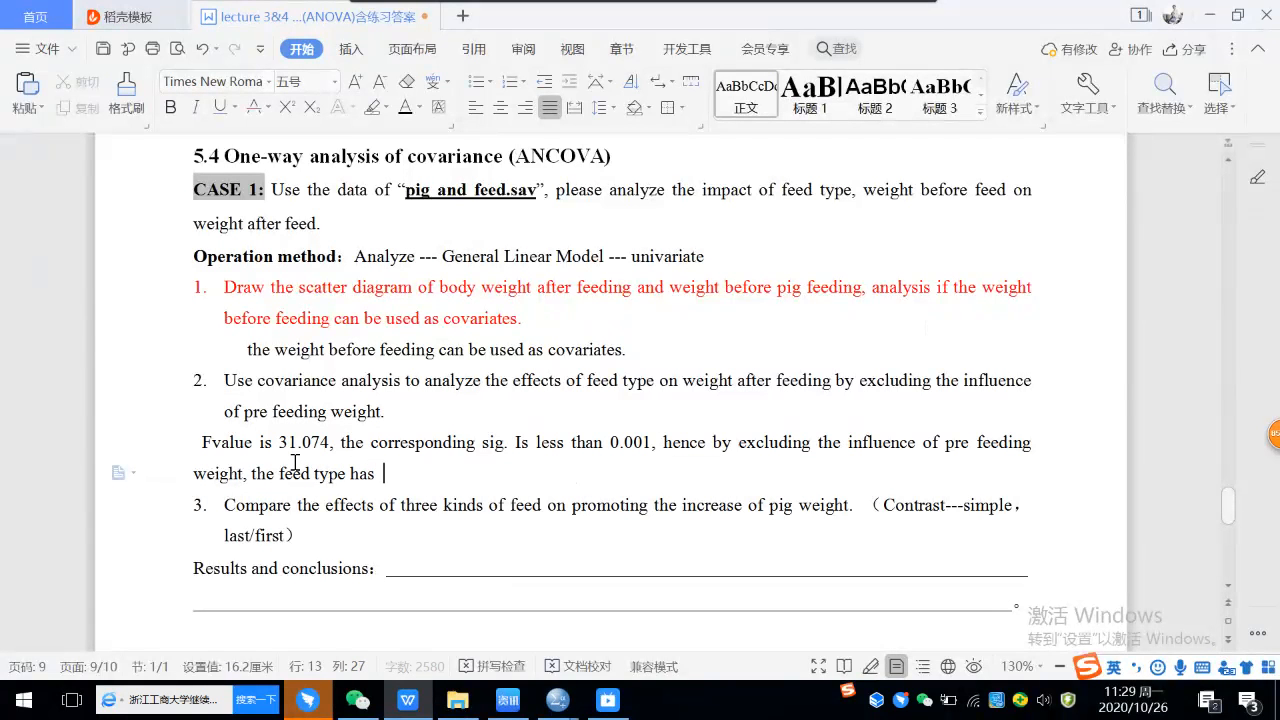
{"action": "type", "text": "very signifi"}
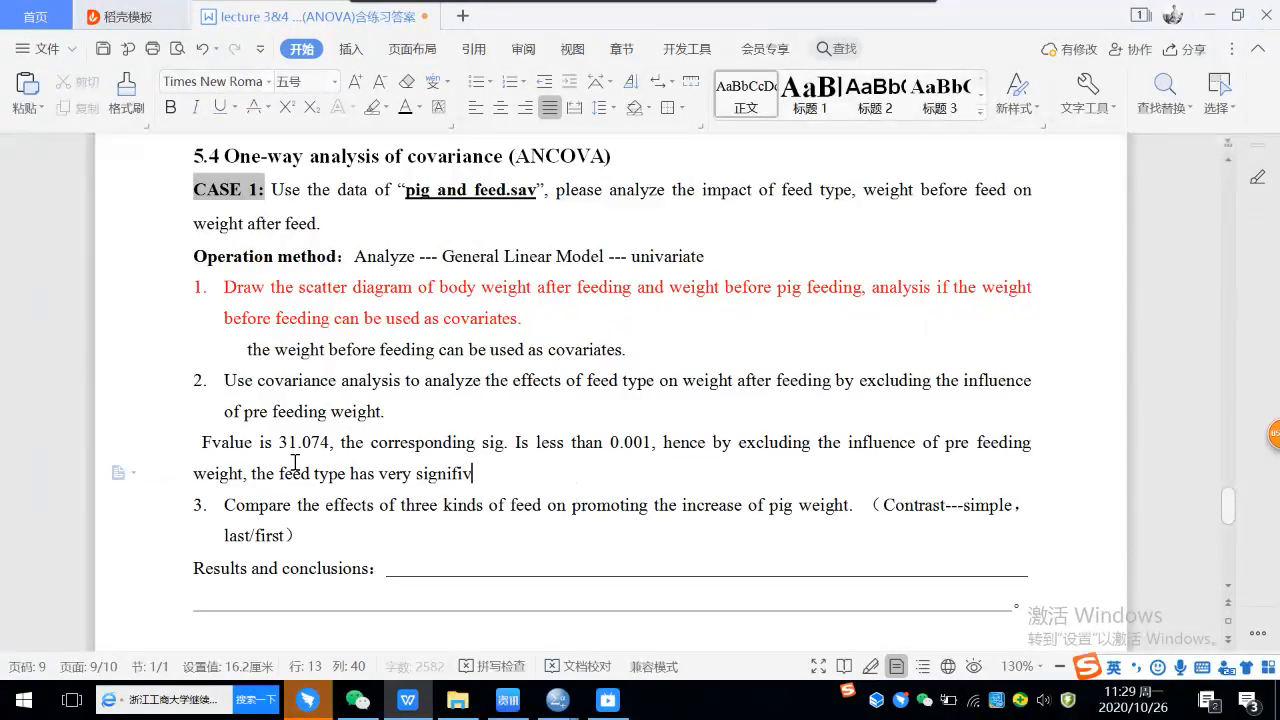
{"action": "type", "text": "cant"}
{"action": "type", "text": " imp"}
{"action": "type", "text": "a"}
{"action": "type", "text": "ct on "}
{"action": "type", "text": "weight"}
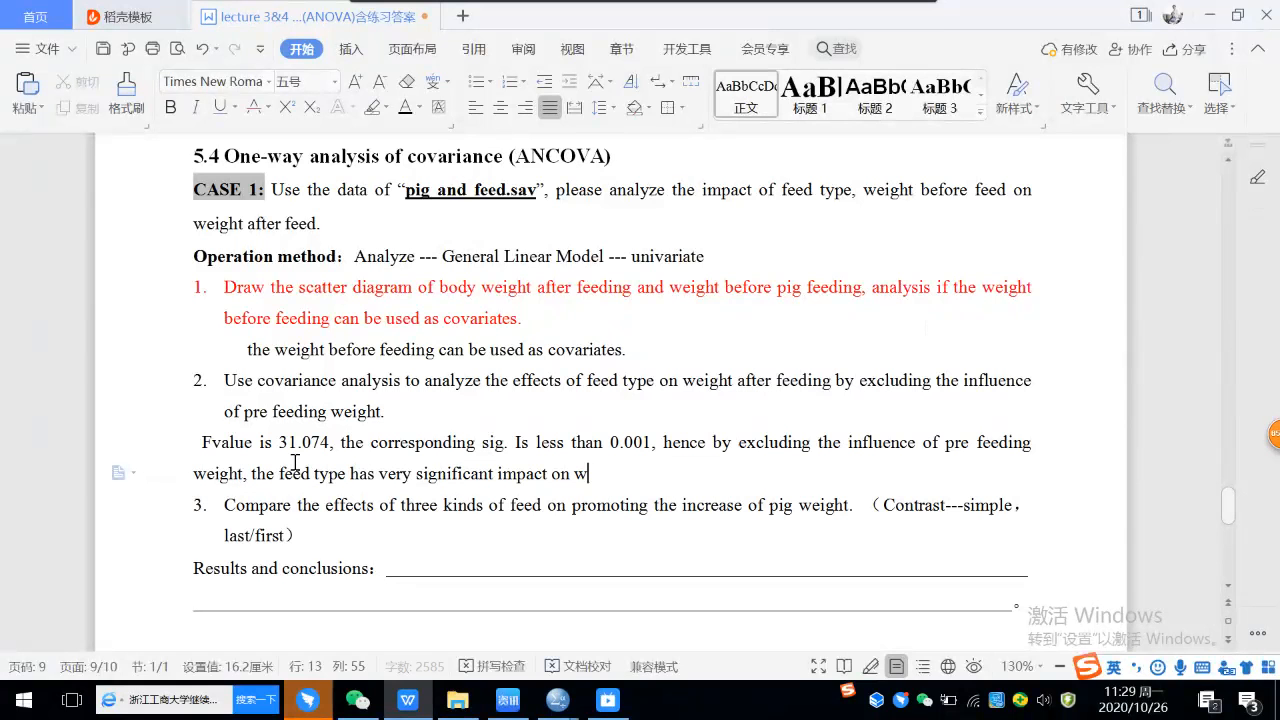
{"action": "type", "text": " after f"}
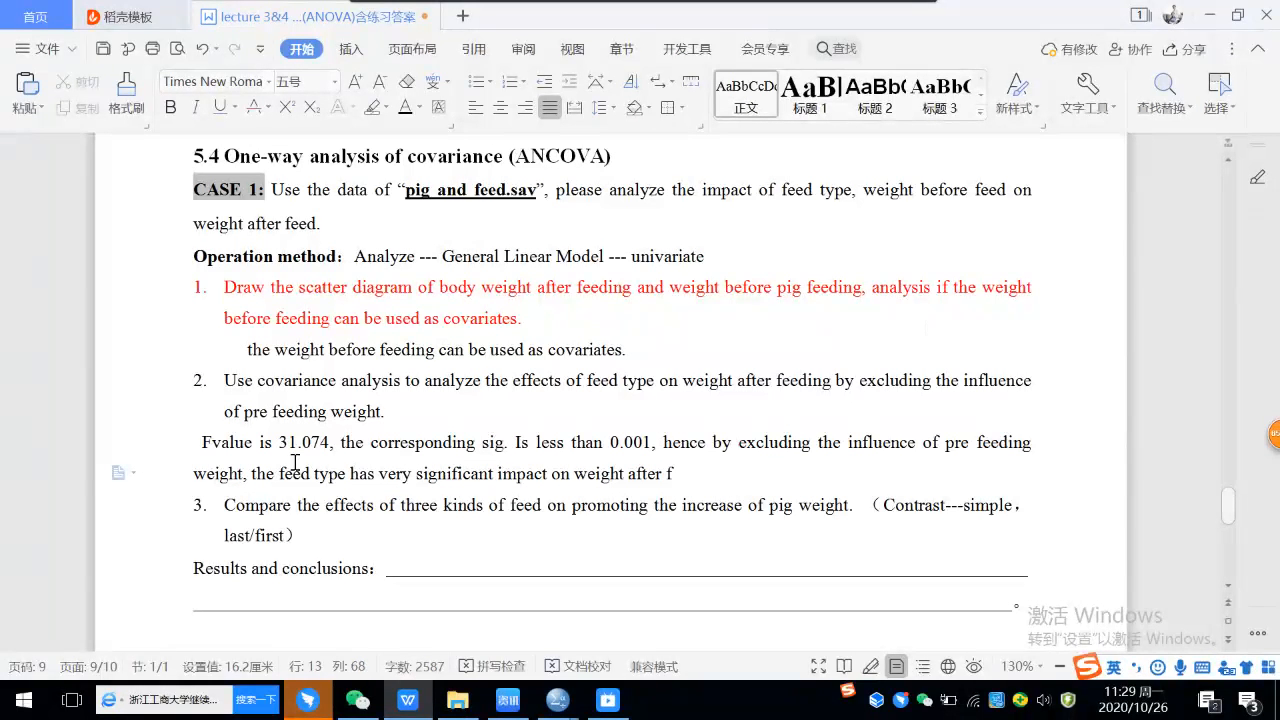
{"action": "type", "text": "eeding."}
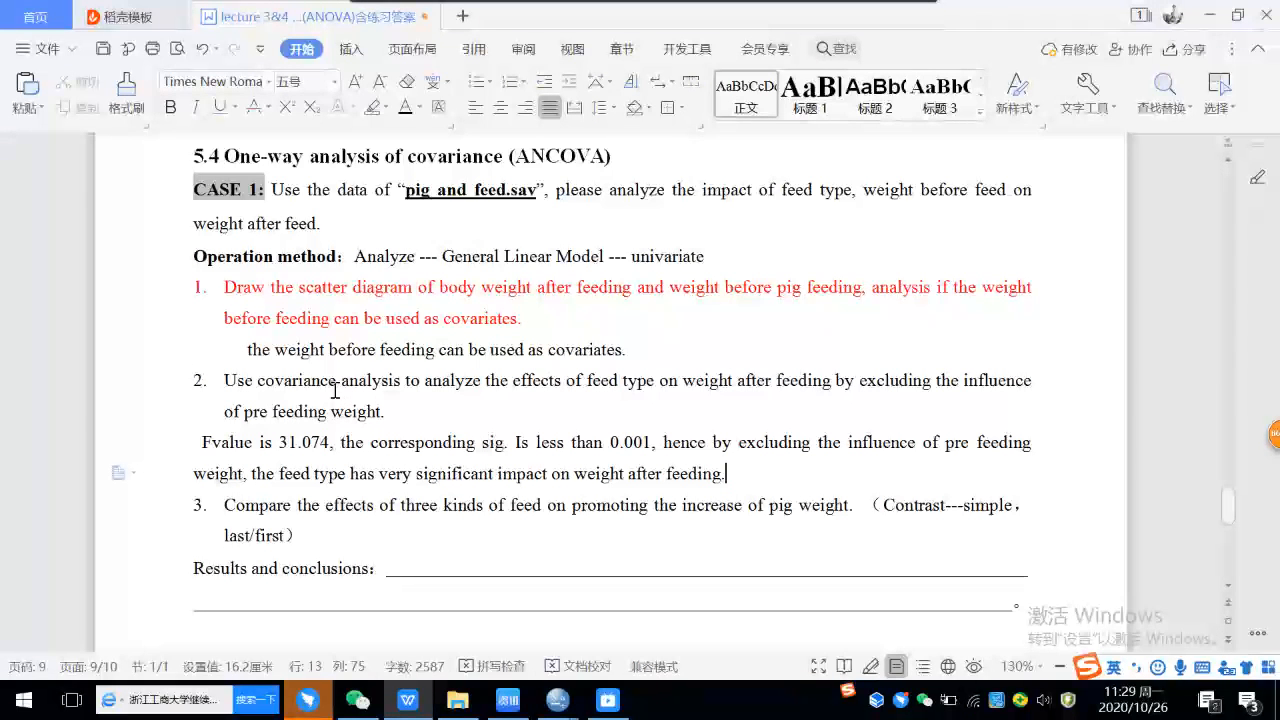
Delete the words "increase of" from question 3 so it reads "promoting the pig weight"
{"action": "scroll", "coordinate": [574, 478], "scroll_direction": "down", "scroll_amount": 1}
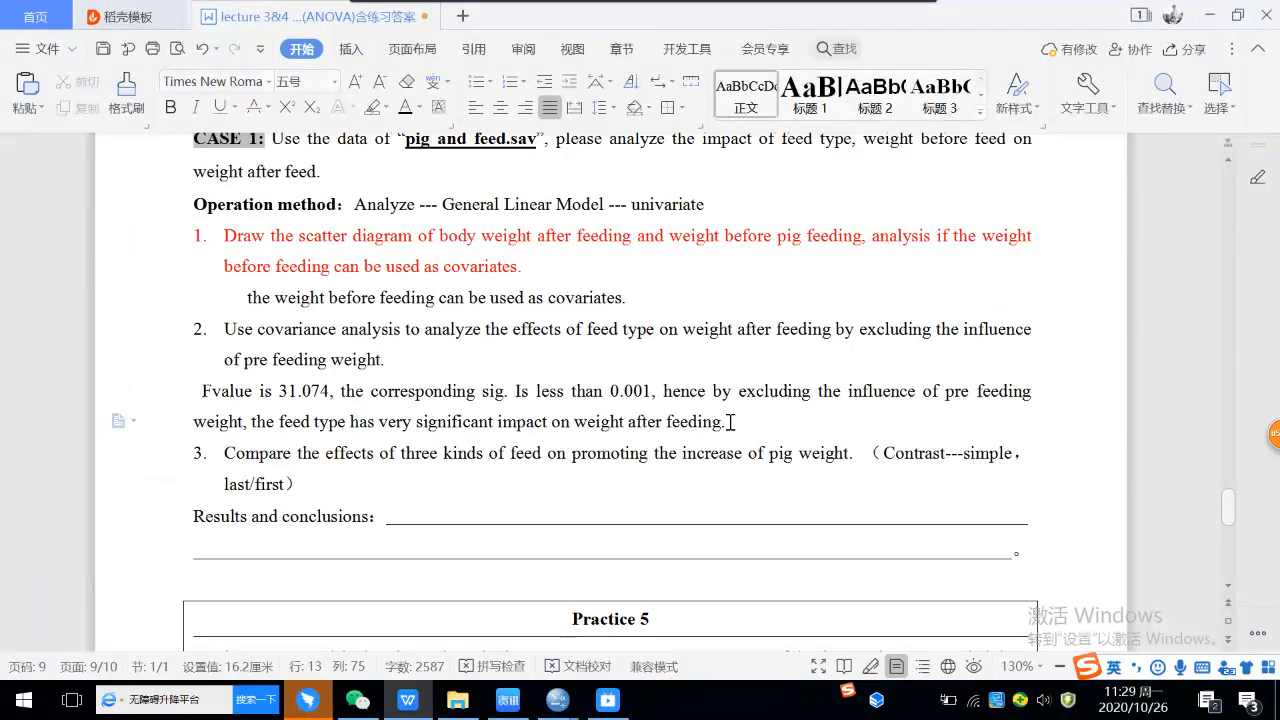
{"action": "left_click_drag", "start_coordinate": [683, 455], "coordinate": [764, 455]}
{"action": "key", "text": "BackSpace"}
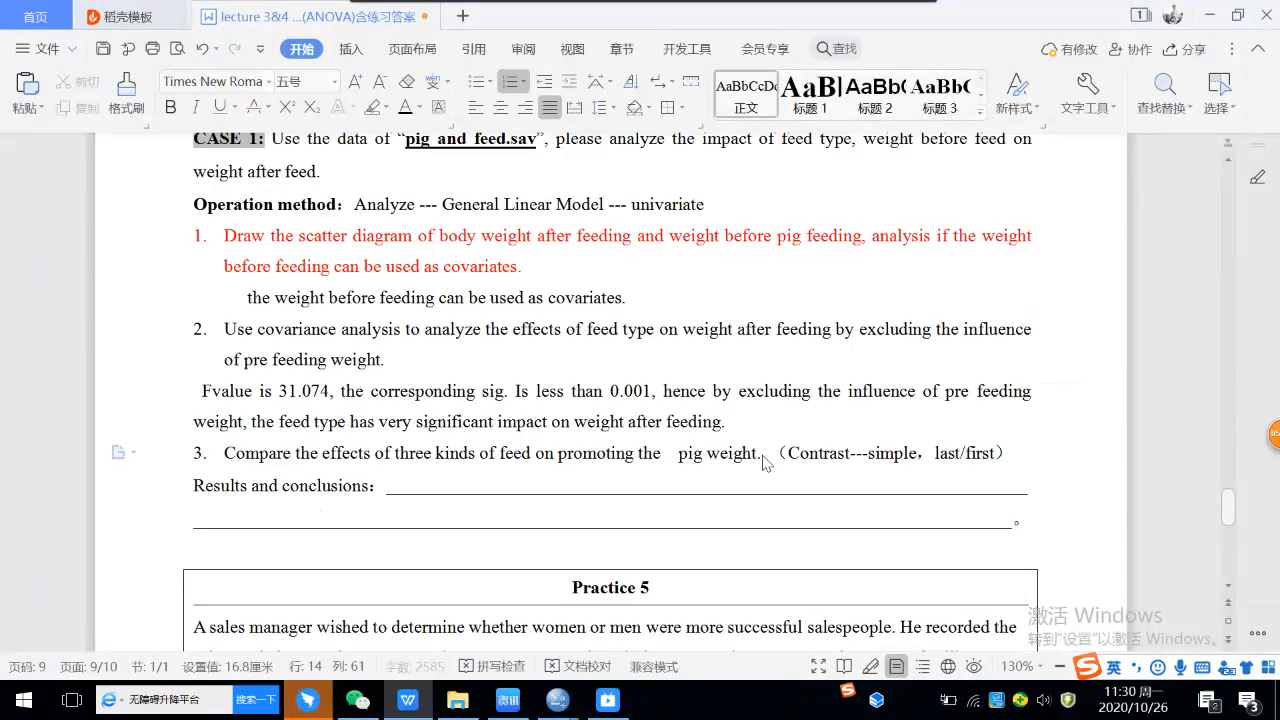
{"action": "key", "text": "Delete"}
{"action": "key", "text": "Delete"}
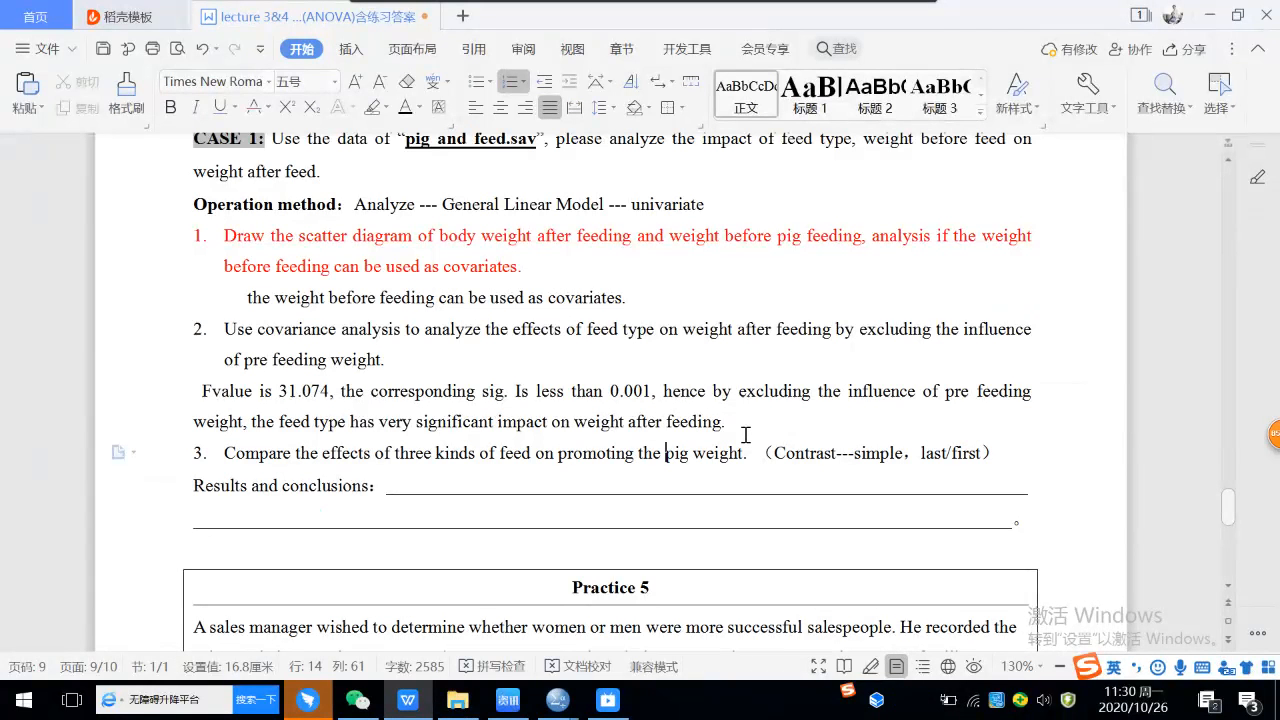
{"action": "left_click", "coordinate": [757, 455]}
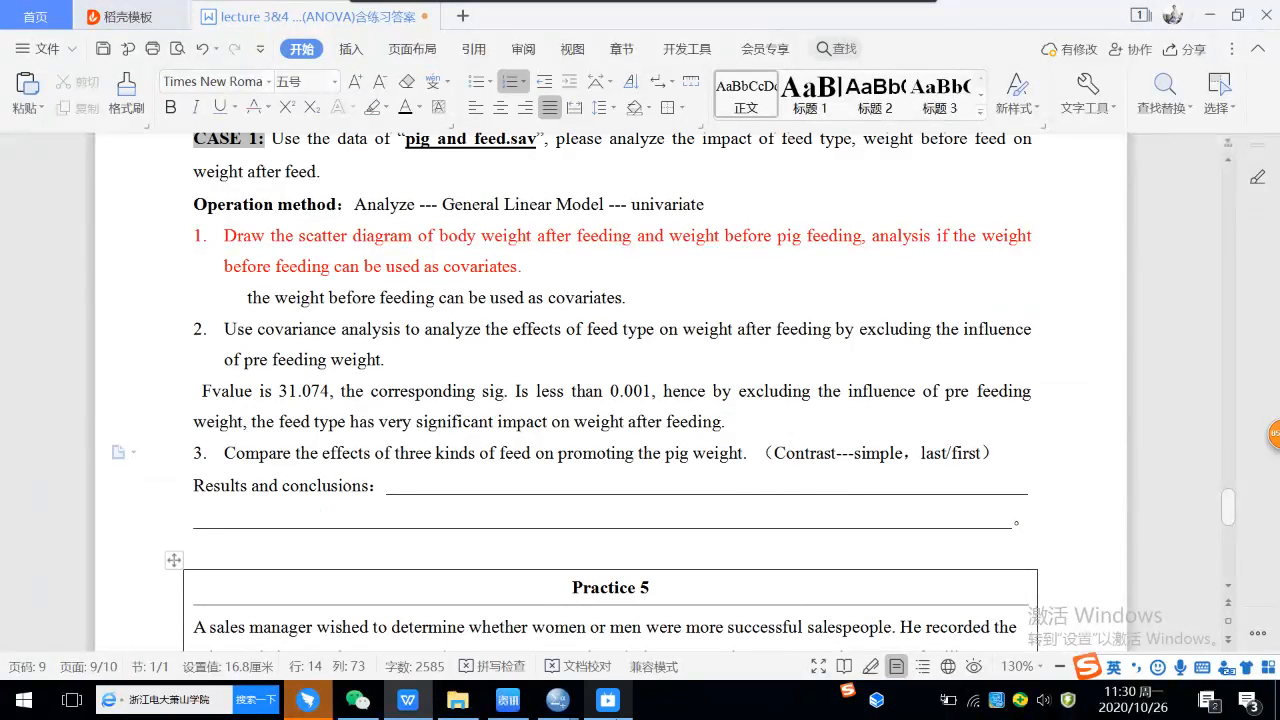
Switch to the SPSS pig and feed data and rerun the Univariate model with a Simple contrast for sl, reference category Last
{"action": "mouse_move", "coordinate": [555, 707]}
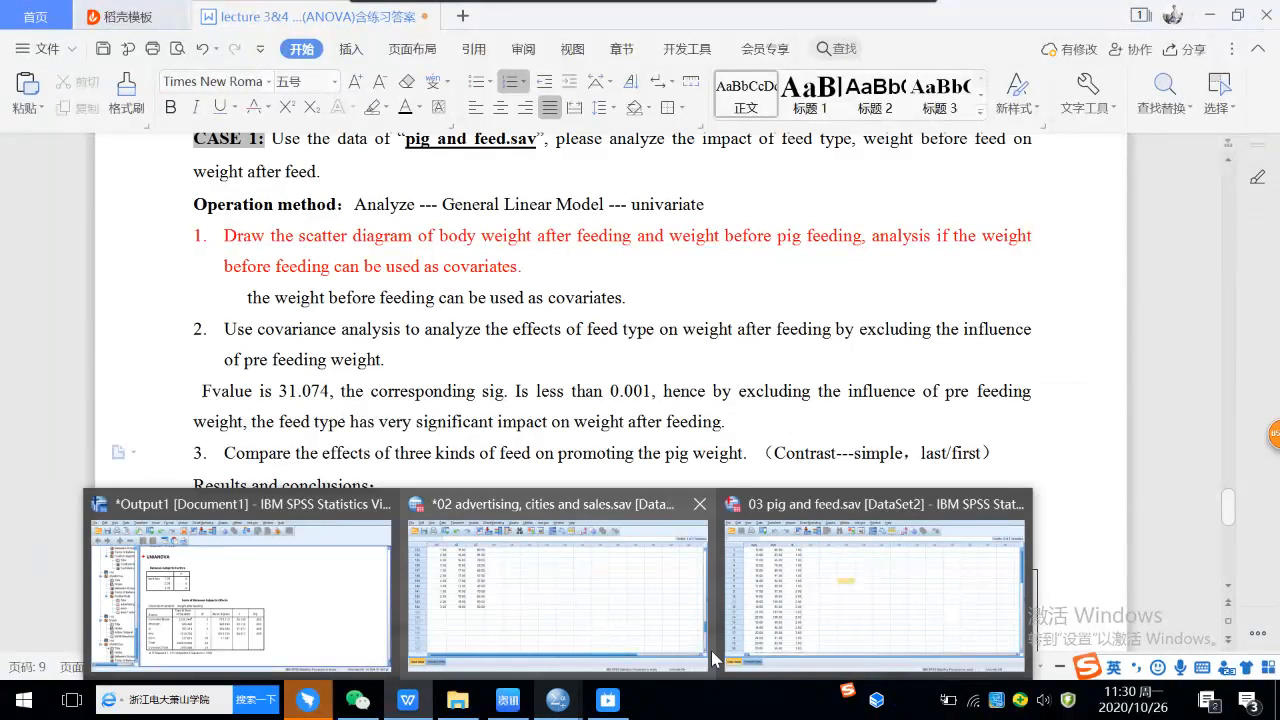
{"action": "left_click", "coordinate": [805, 612]}
{"action": "left_click", "coordinate": [287, 46]}
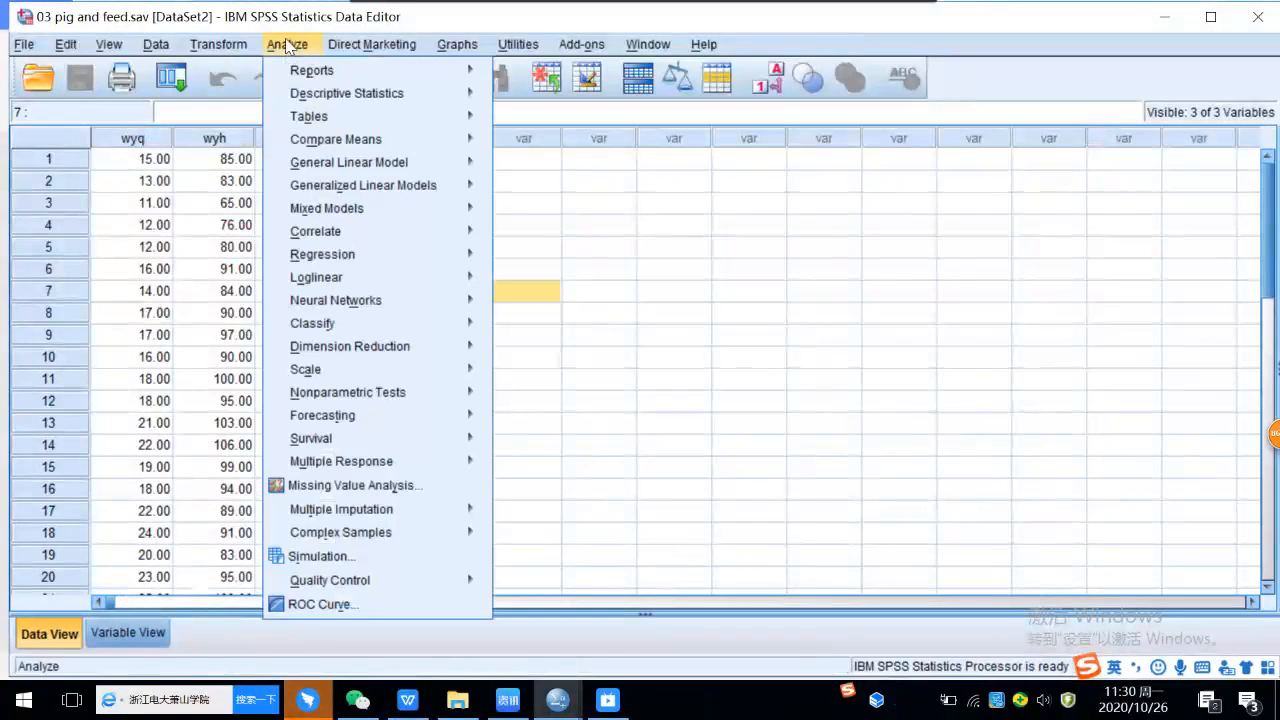
{"action": "mouse_move", "coordinate": [348, 160]}
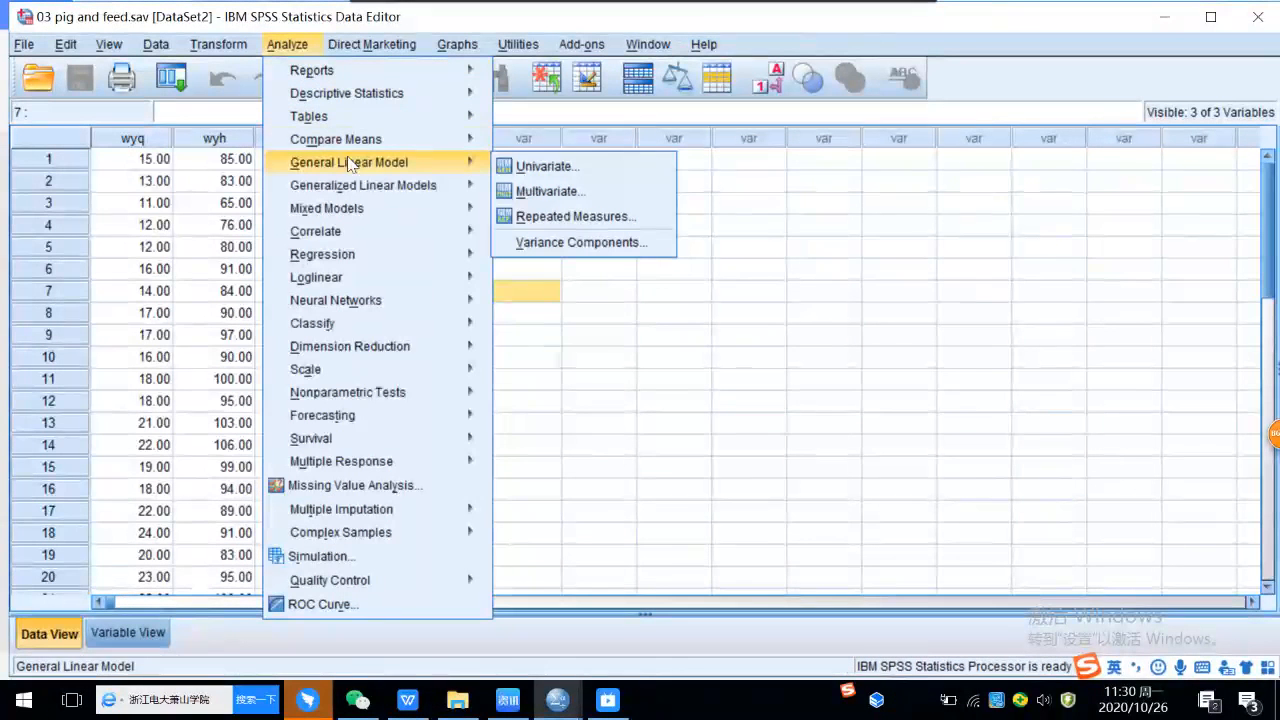
{"action": "left_click", "coordinate": [586, 170]}
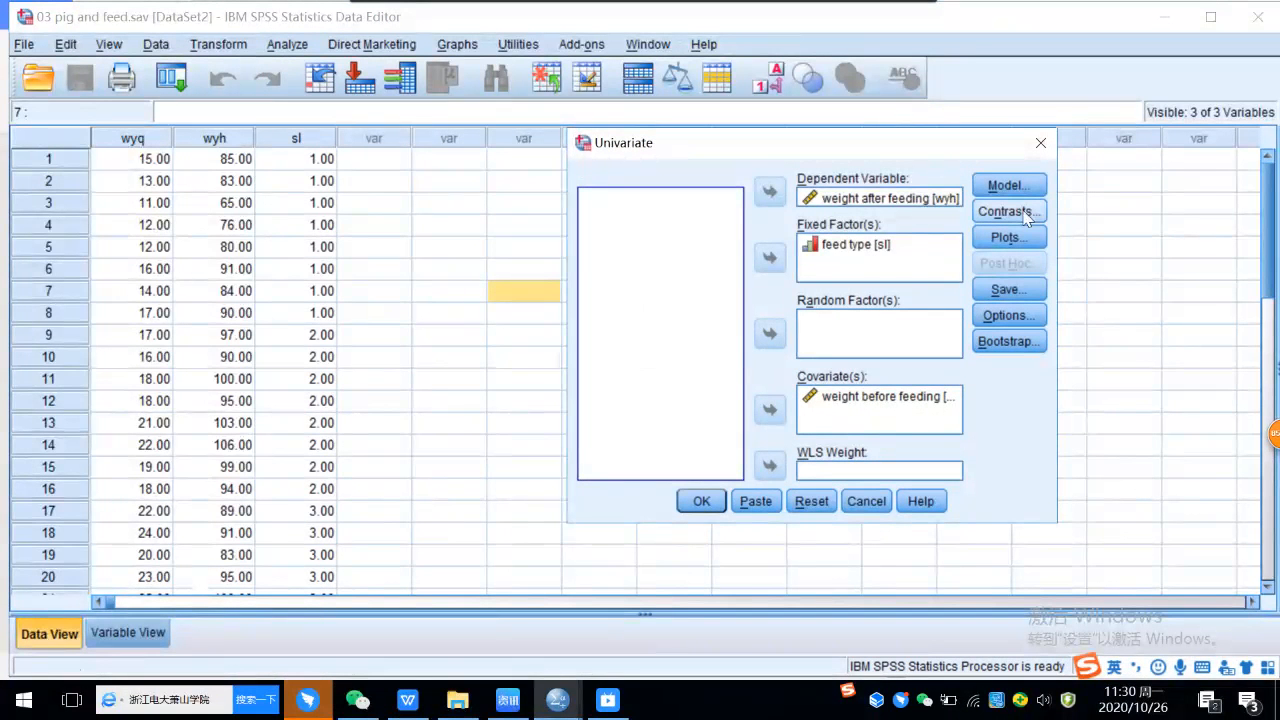
{"action": "left_click", "coordinate": [1028, 219]}
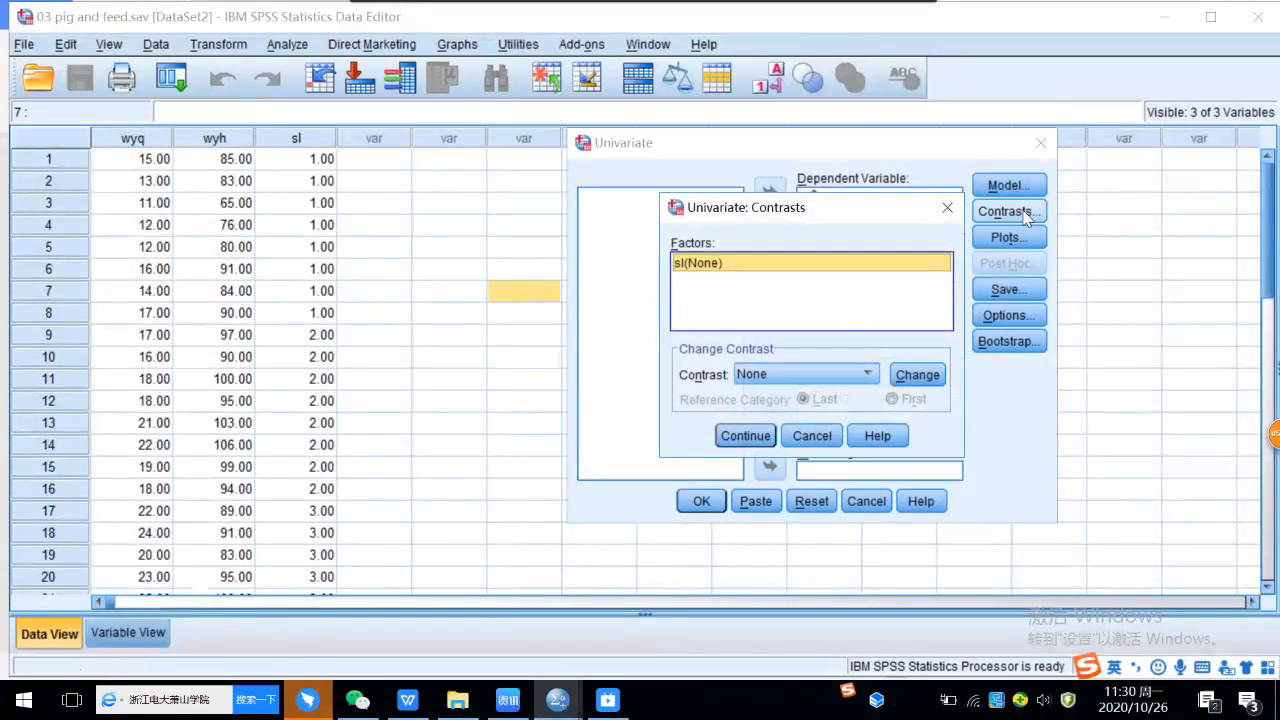
{"action": "left_click", "coordinate": [862, 376]}
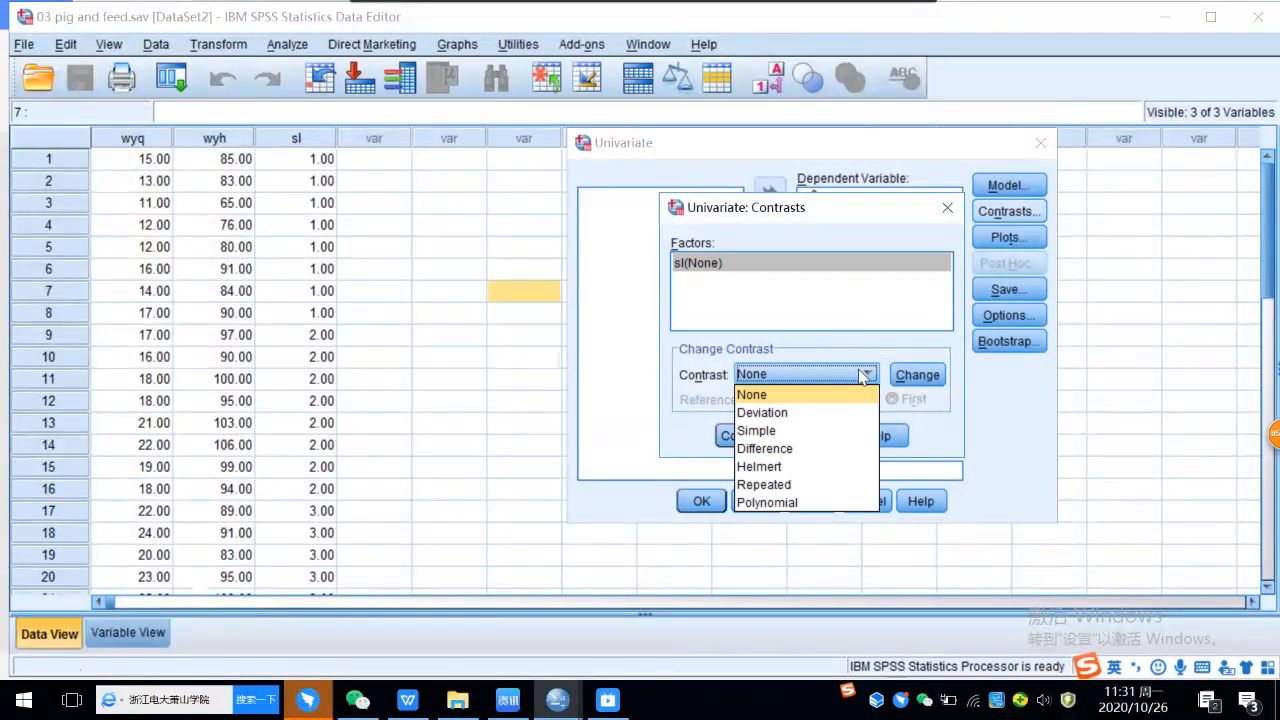
{"action": "left_click", "coordinate": [771, 432]}
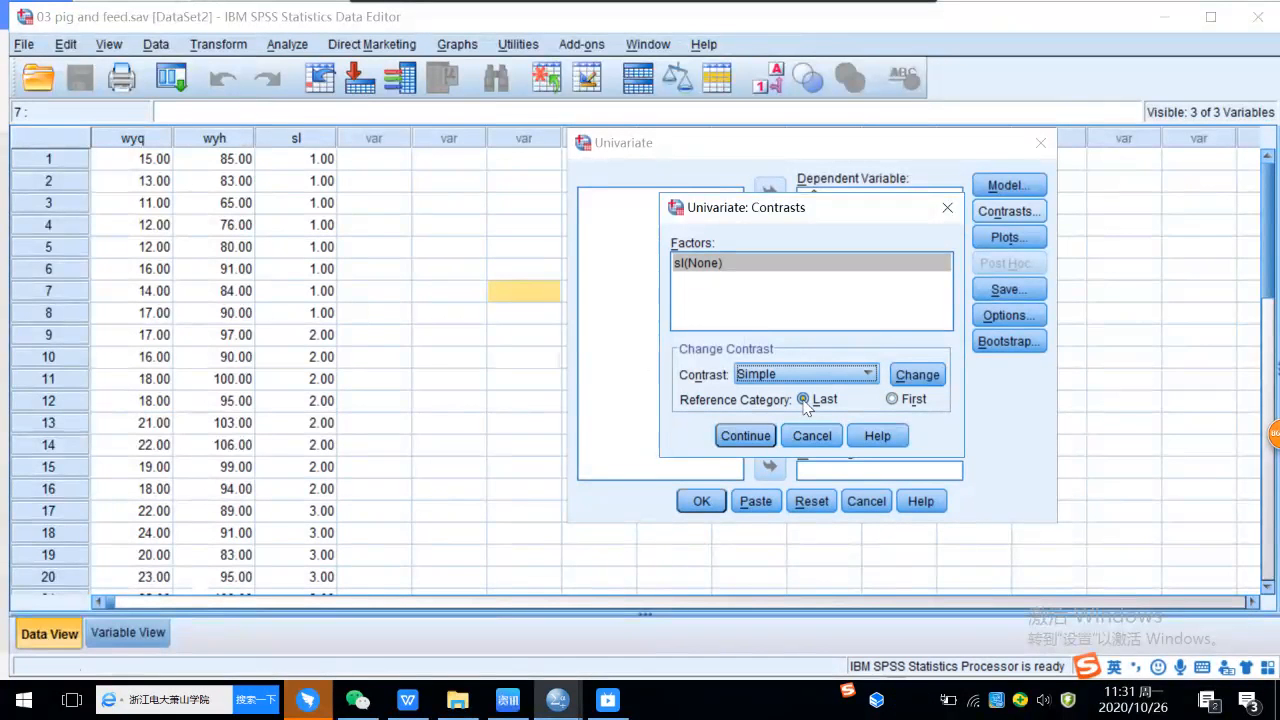
{"action": "left_click", "coordinate": [926, 378]}
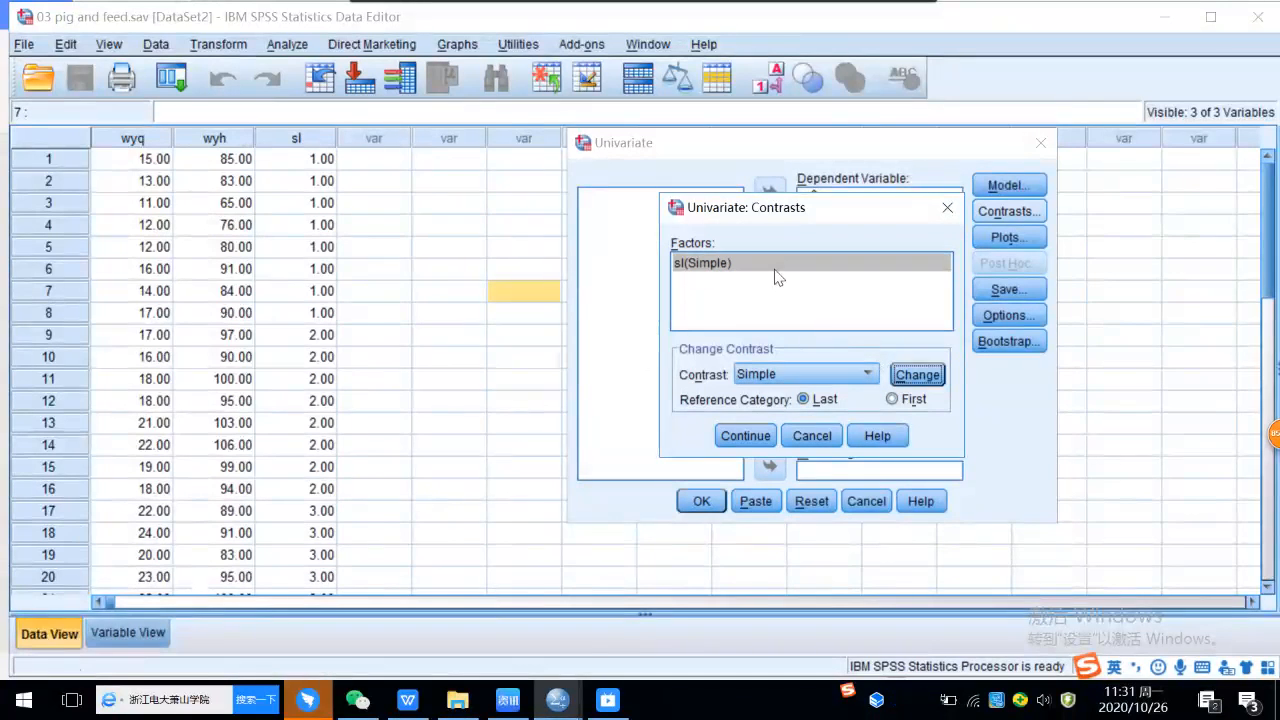
{"action": "left_click", "coordinate": [746, 438]}
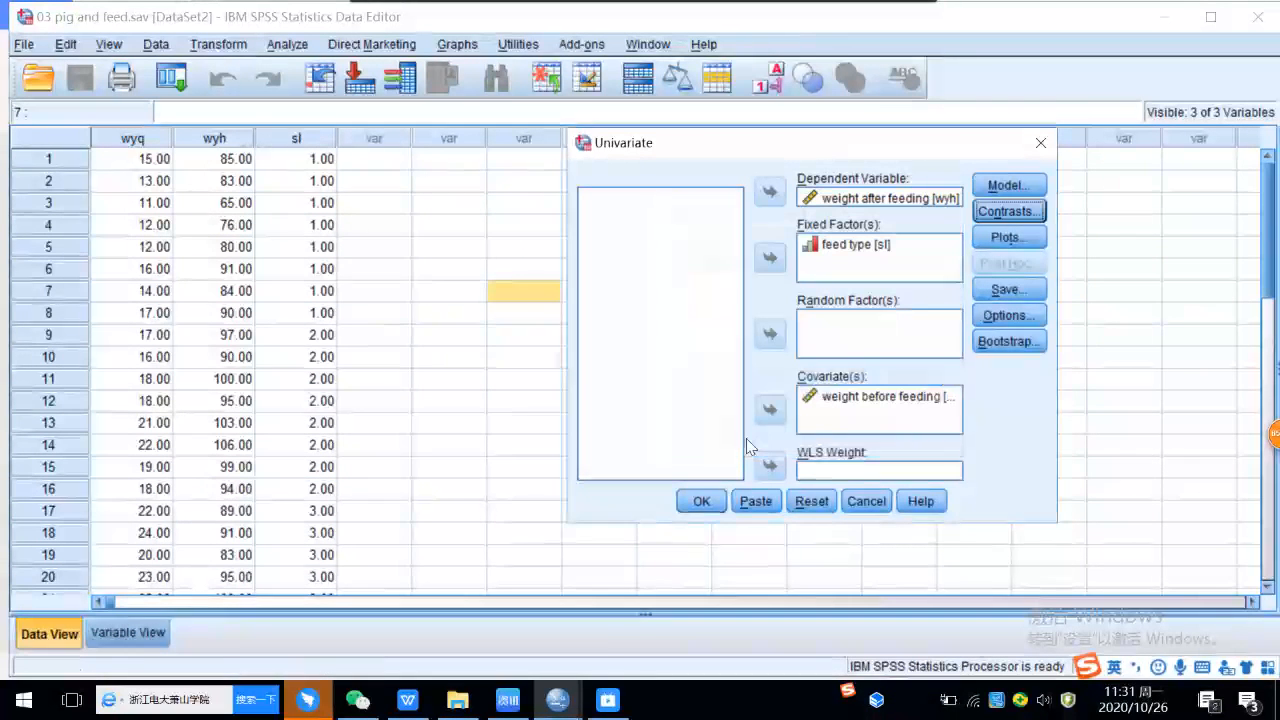
{"action": "left_click", "coordinate": [701, 508]}
Capture the latest Tests of Between-Subjects Effects table from the output as a screenshot on the clipboard
{"action": "scroll", "coordinate": [811, 415], "scroll_direction": "up", "scroll_amount": 5}
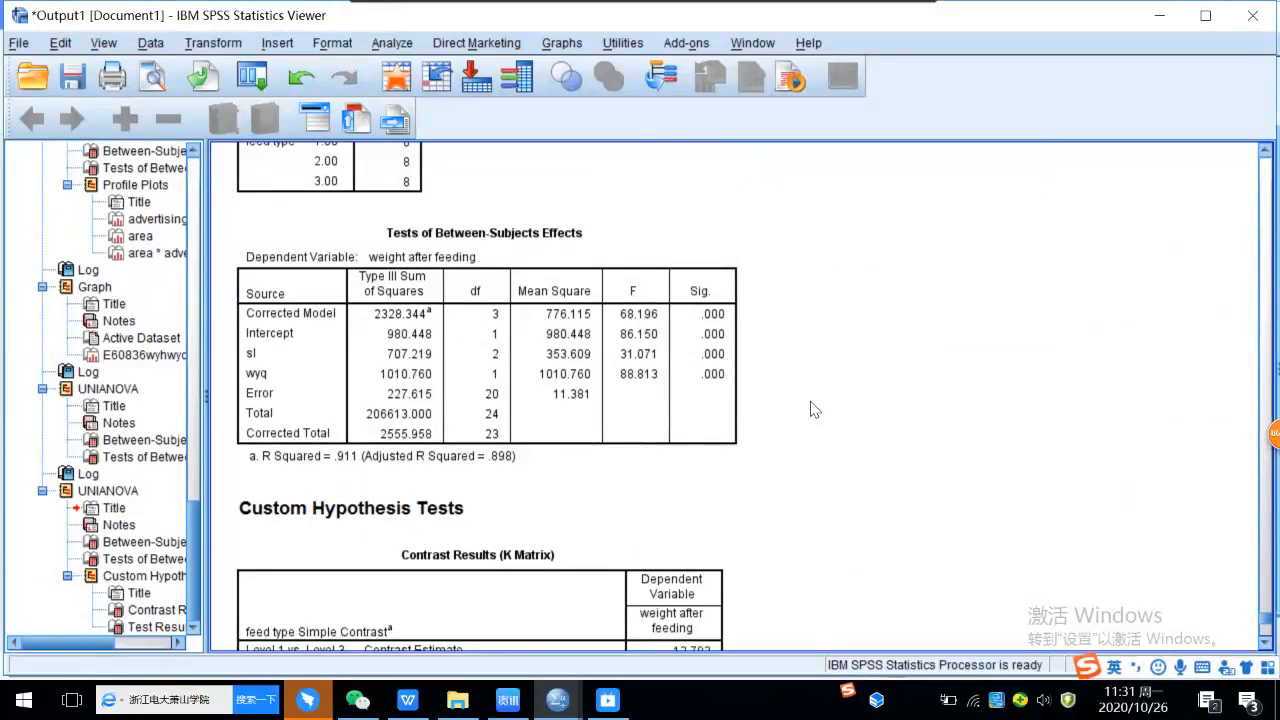
{"action": "key", "text": "ctrl+shift+a"}
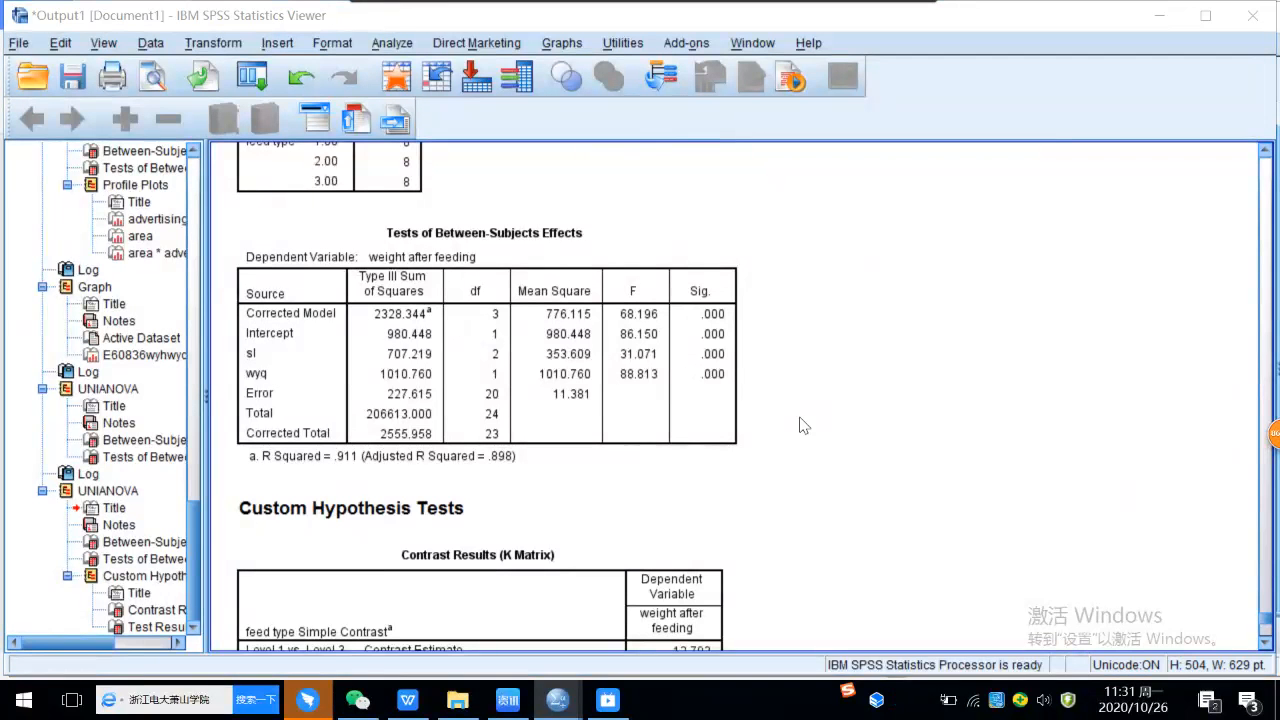
{"action": "left_click_drag", "start_coordinate": [222, 212], "coordinate": [748, 467]}
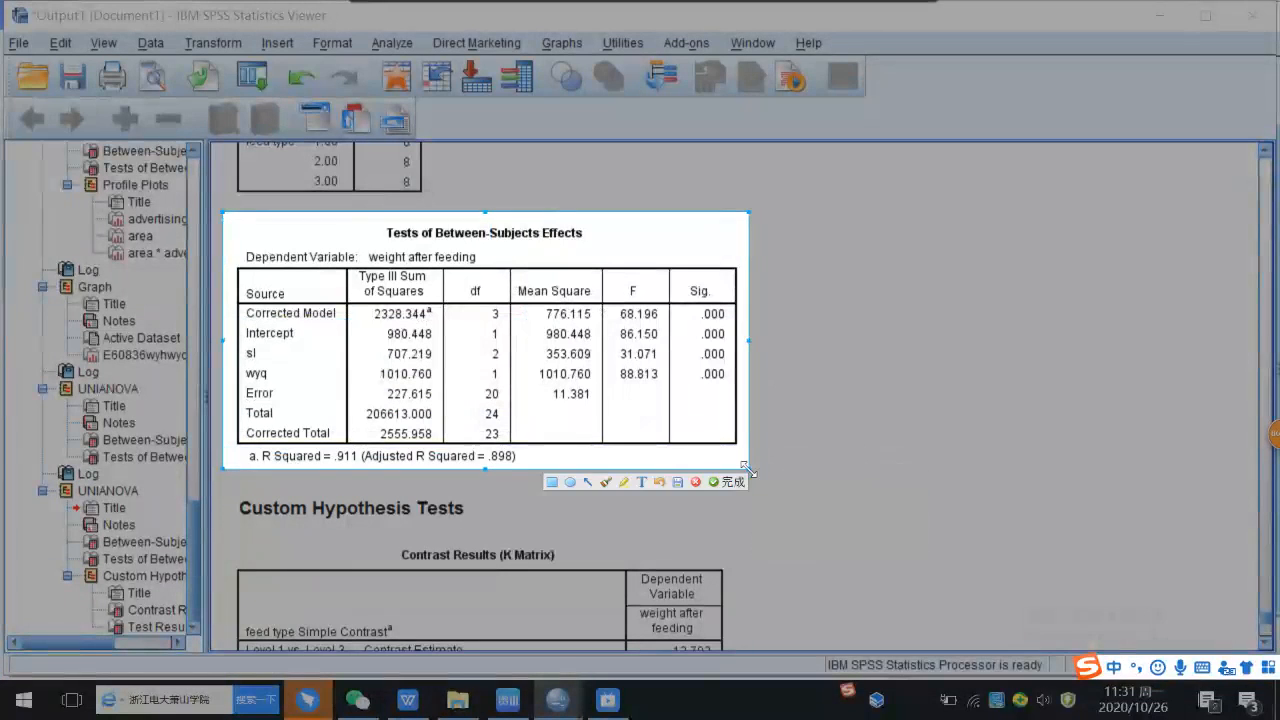
{"action": "left_click", "coordinate": [733, 481]}
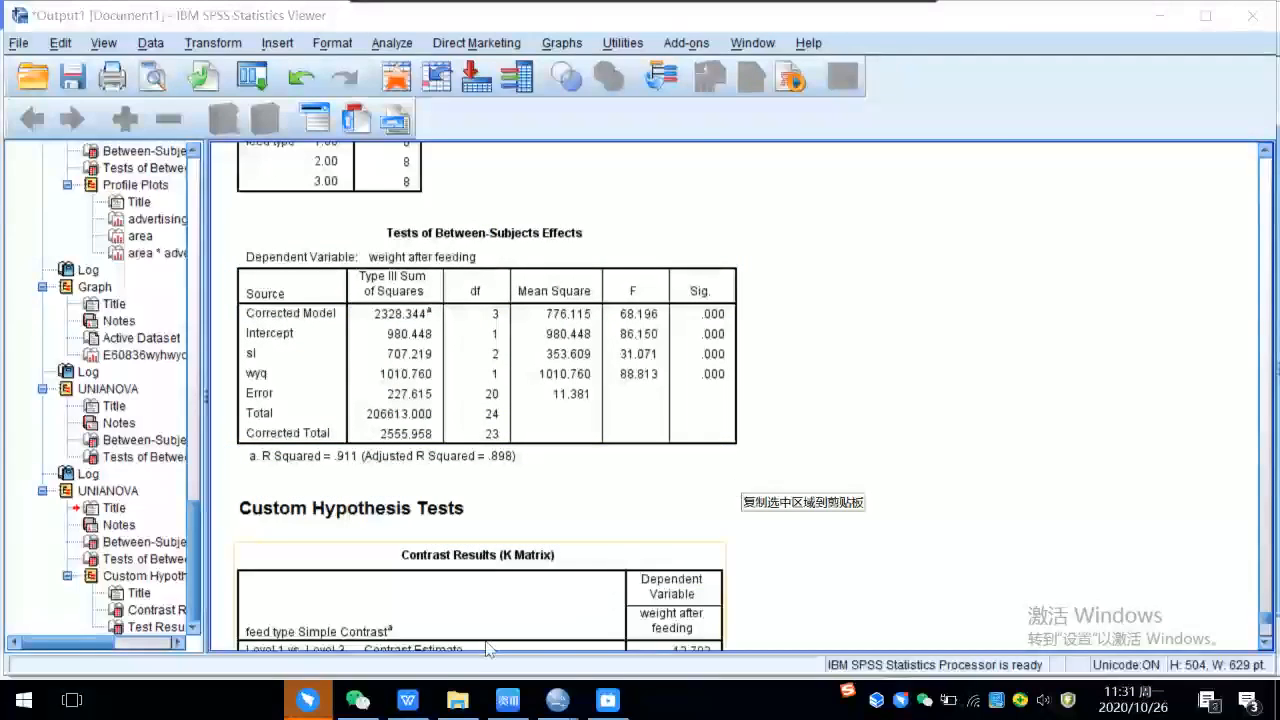
Switch to the lecture document and paste the table capture on a new unnumbered line below question 2
{"action": "left_click", "coordinate": [410, 700]}
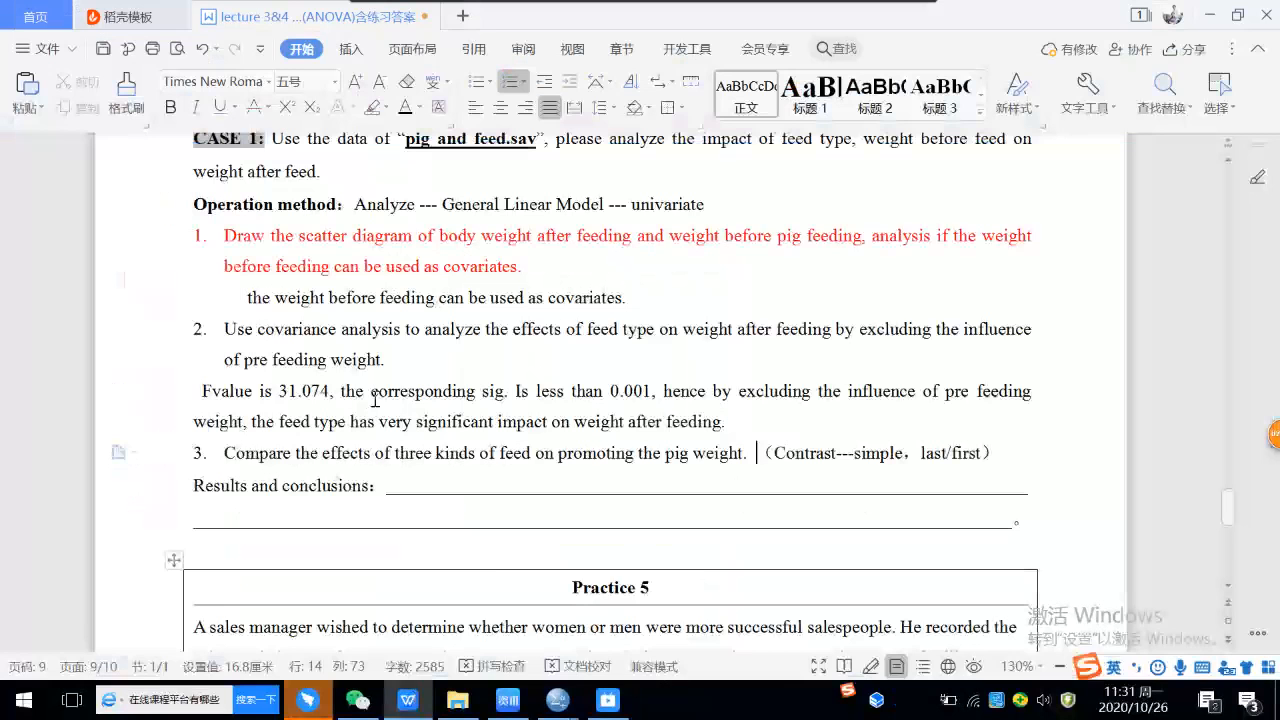
{"action": "left_click", "coordinate": [405, 358]}
{"action": "key", "text": "Return"}
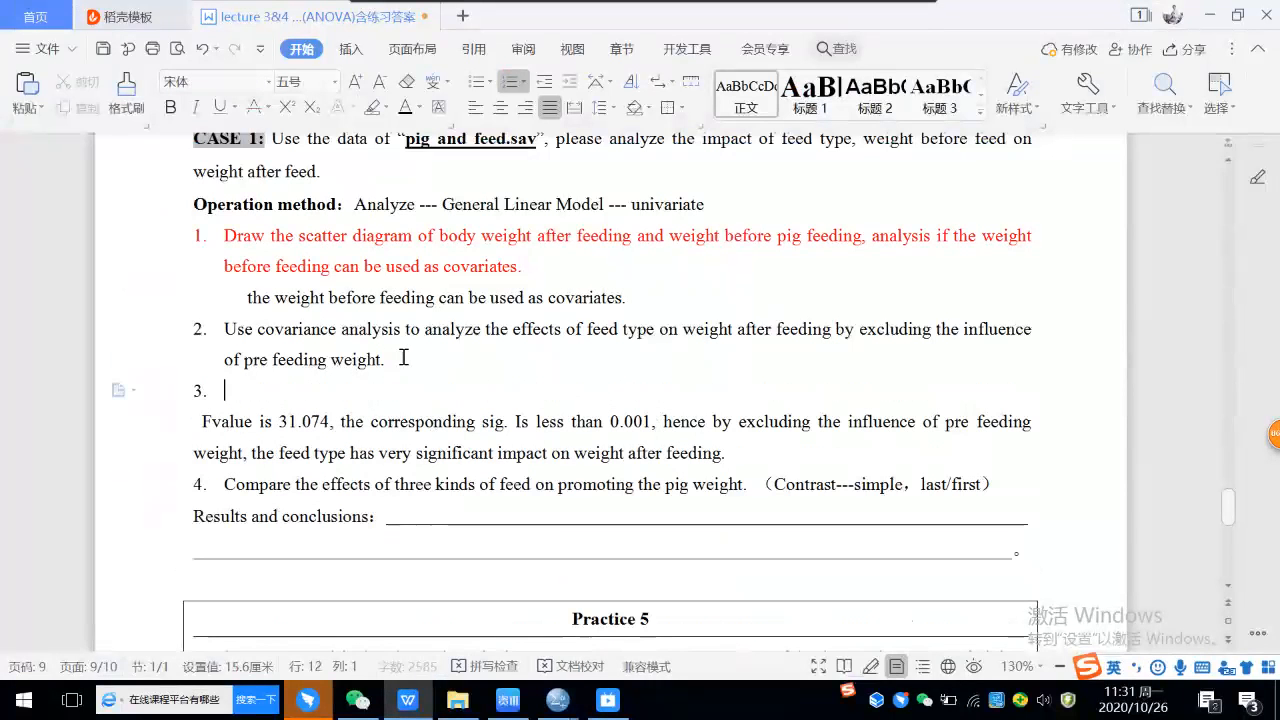
{"action": "key", "text": "BackSpace"}
{"action": "double_click", "coordinate": [403, 357]}
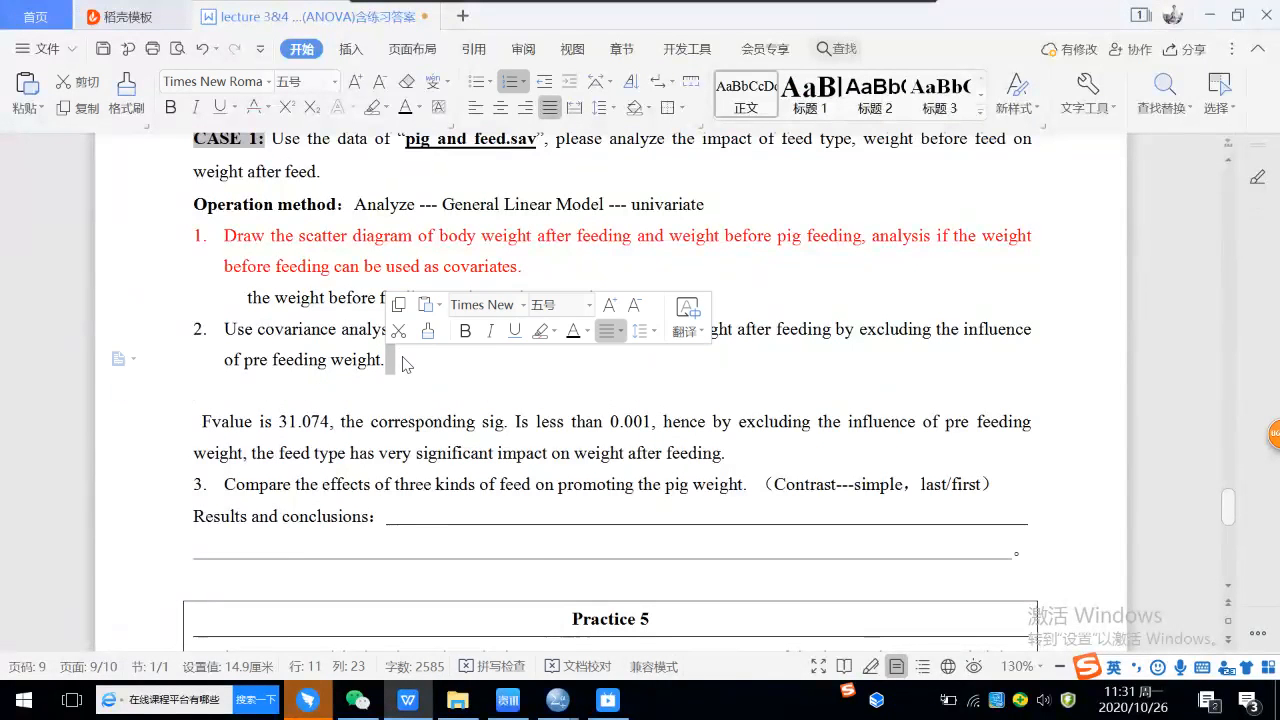
{"action": "left_click", "coordinate": [291, 393]}
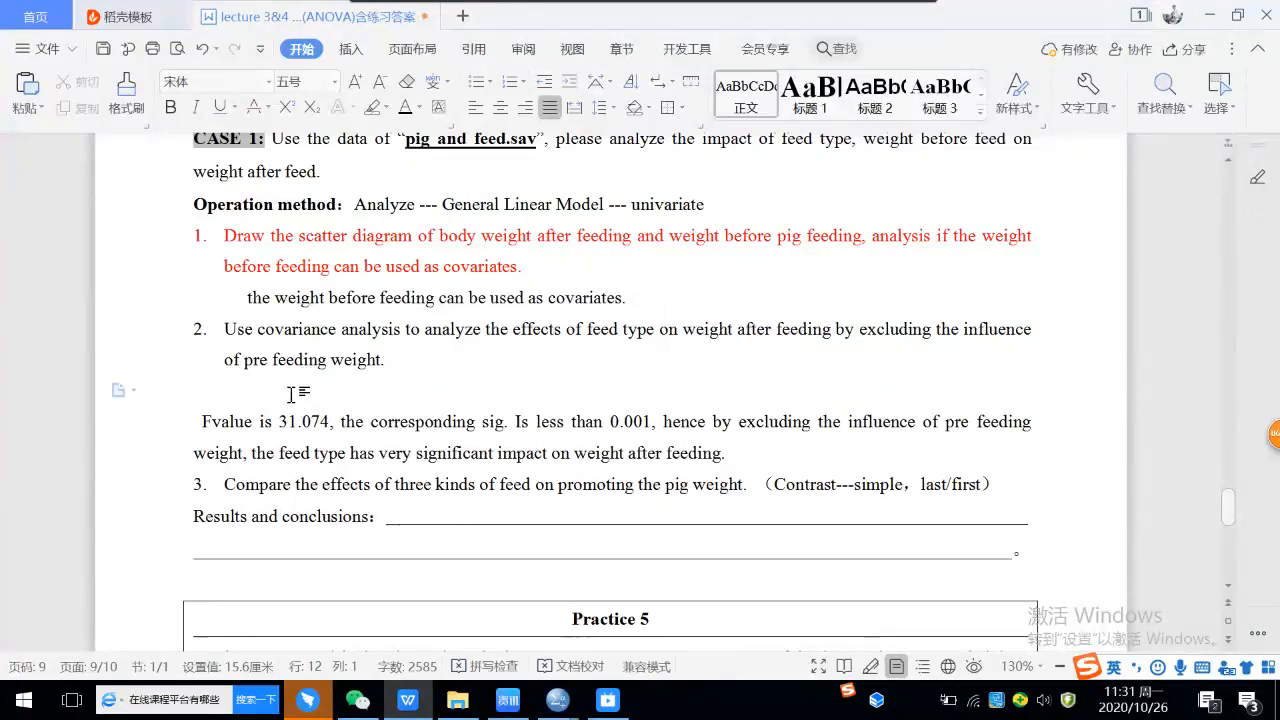
{"action": "key", "text": "ctrl+v"}
Shrink the pasted table picture to about 5.16 cm high and 10.55 cm wide, centred, and save the document
{"action": "left_click_drag", "start_coordinate": [193, 309], "coordinate": [357, 388]}
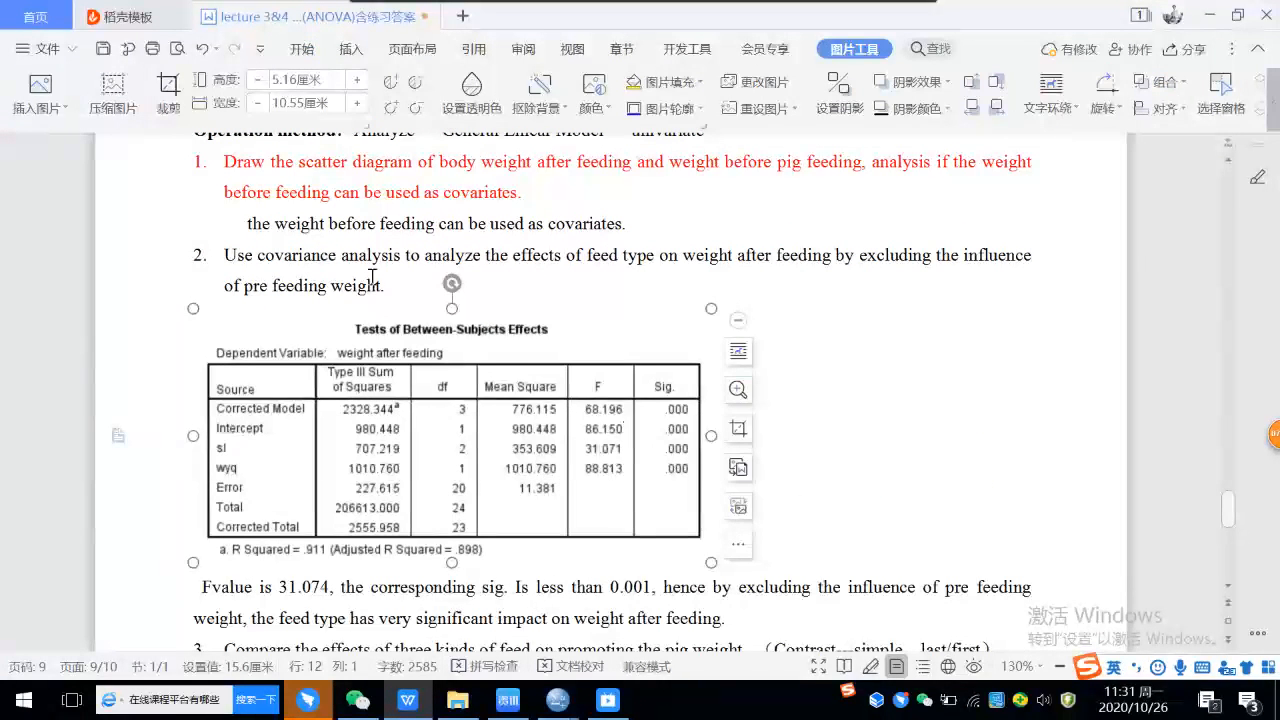
{"action": "left_click", "coordinate": [298, 50]}
{"action": "left_click", "coordinate": [500, 107]}
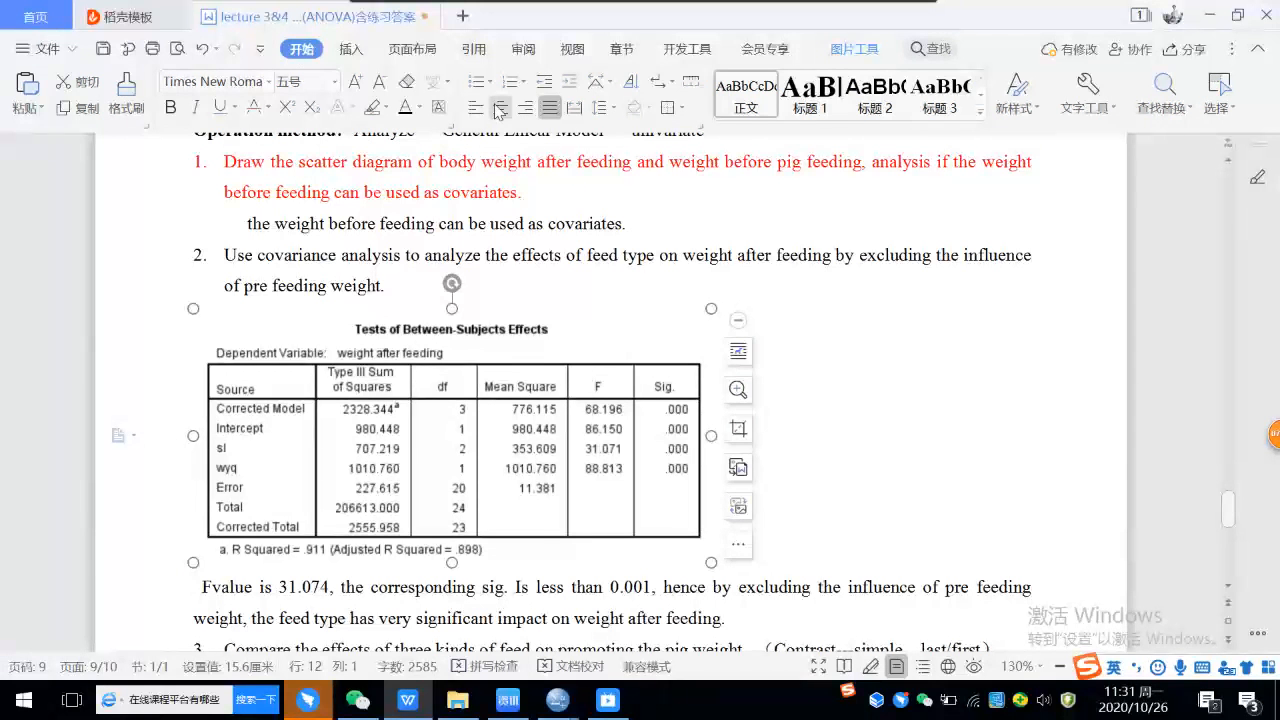
{"action": "left_click", "coordinate": [102, 51]}
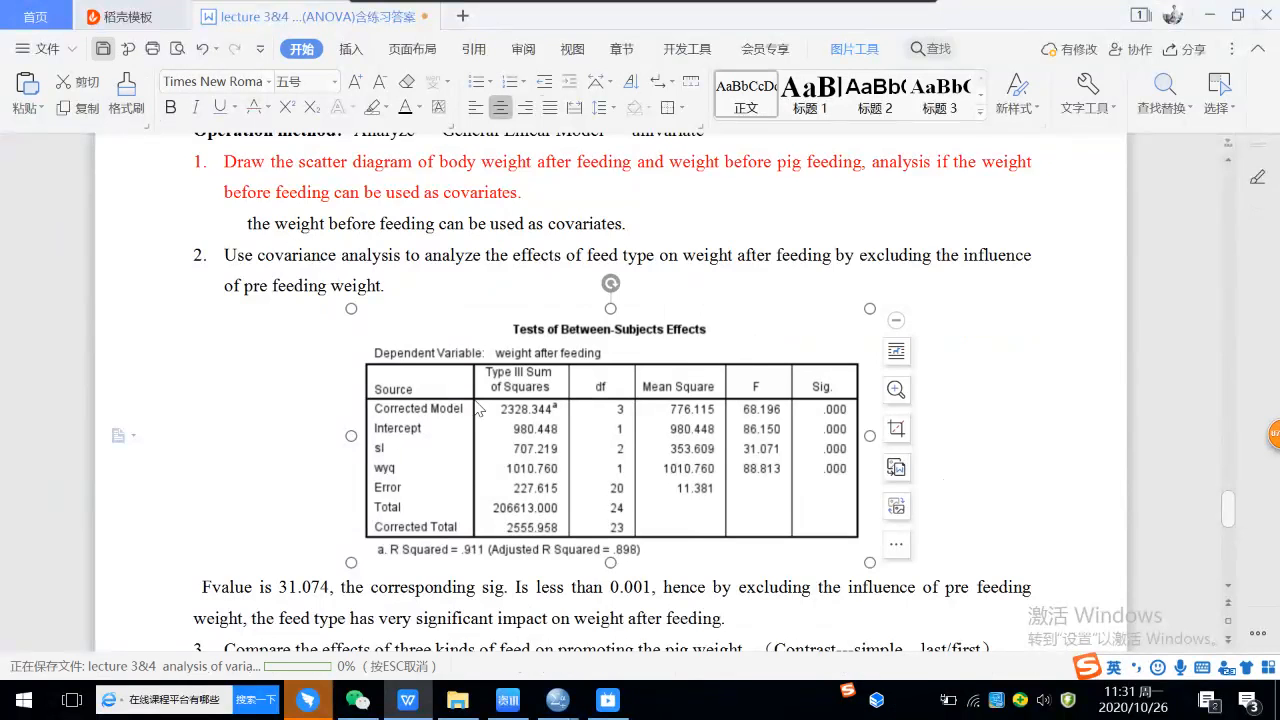
Insert two blank unnumbered lines between question 3 and the Results and conclusions line
{"action": "scroll", "coordinate": [548, 452], "scroll_direction": "down", "scroll_amount": 3}
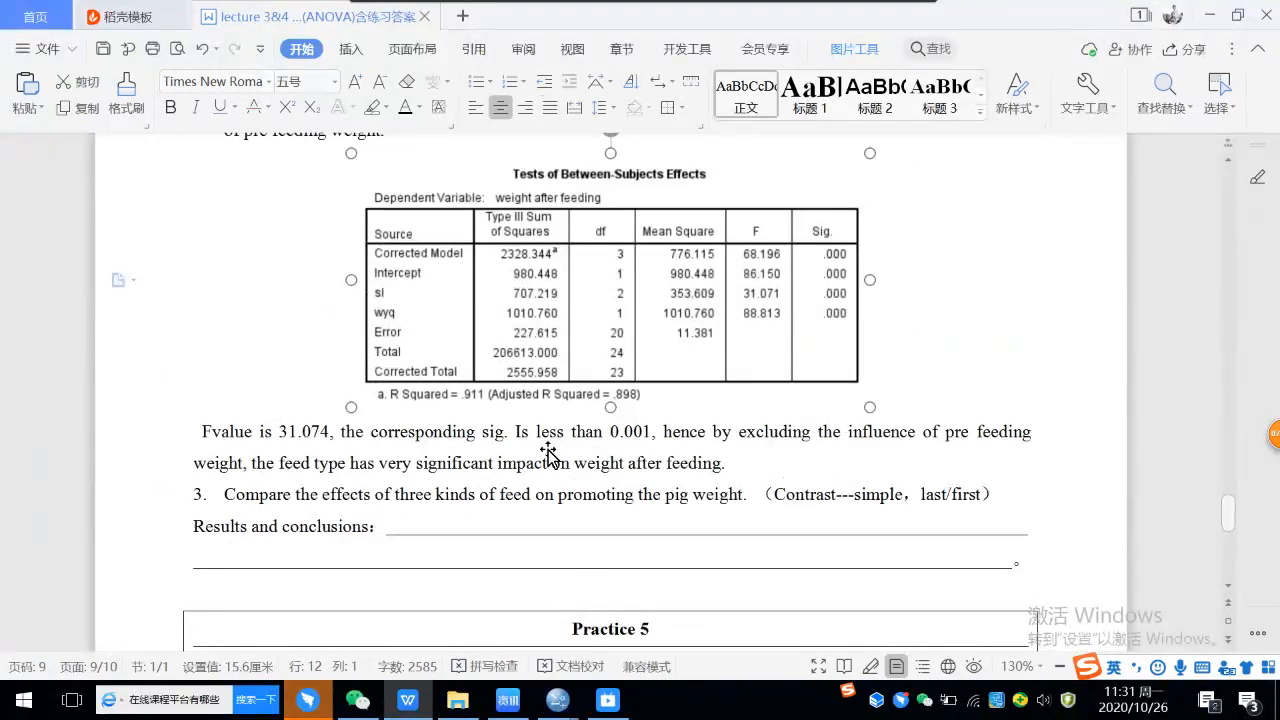
{"action": "scroll", "coordinate": [548, 452], "scroll_direction": "down", "scroll_amount": 3}
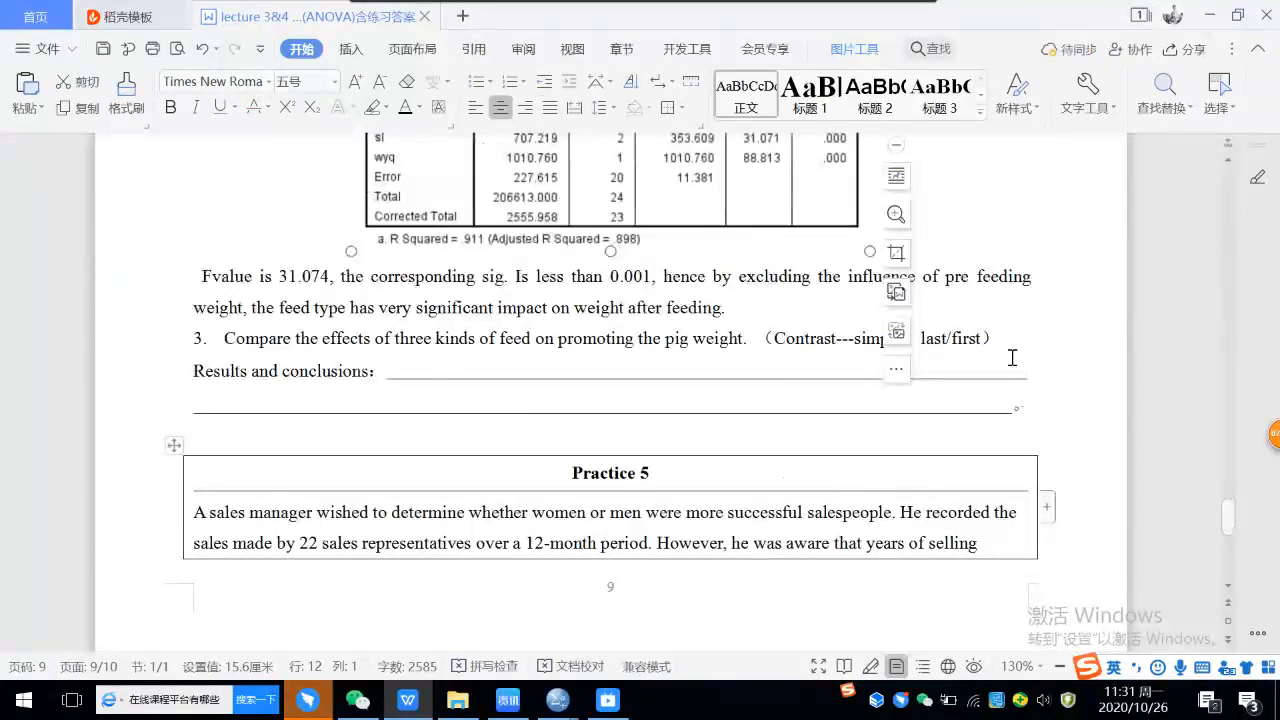
{"action": "left_click", "coordinate": [1010, 333]}
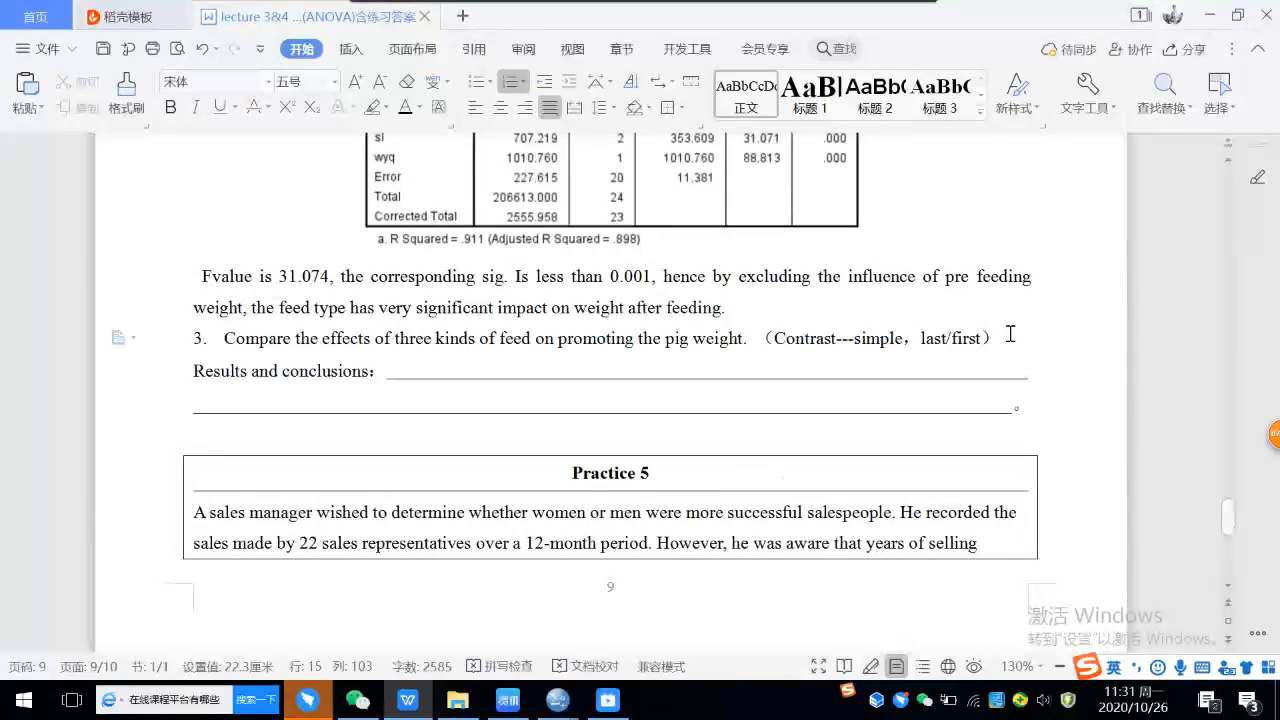
{"action": "key", "text": "Return"}
{"action": "key", "text": "BackSpace"}
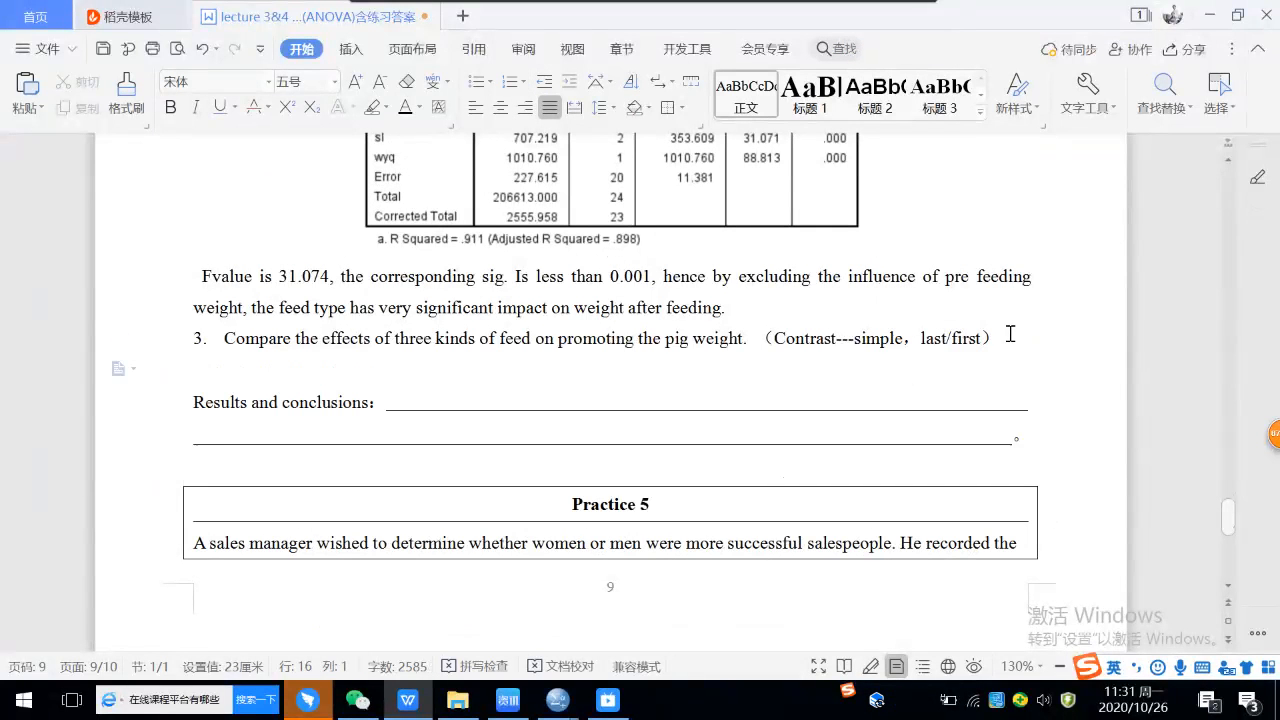
{"action": "key", "text": "Return"}
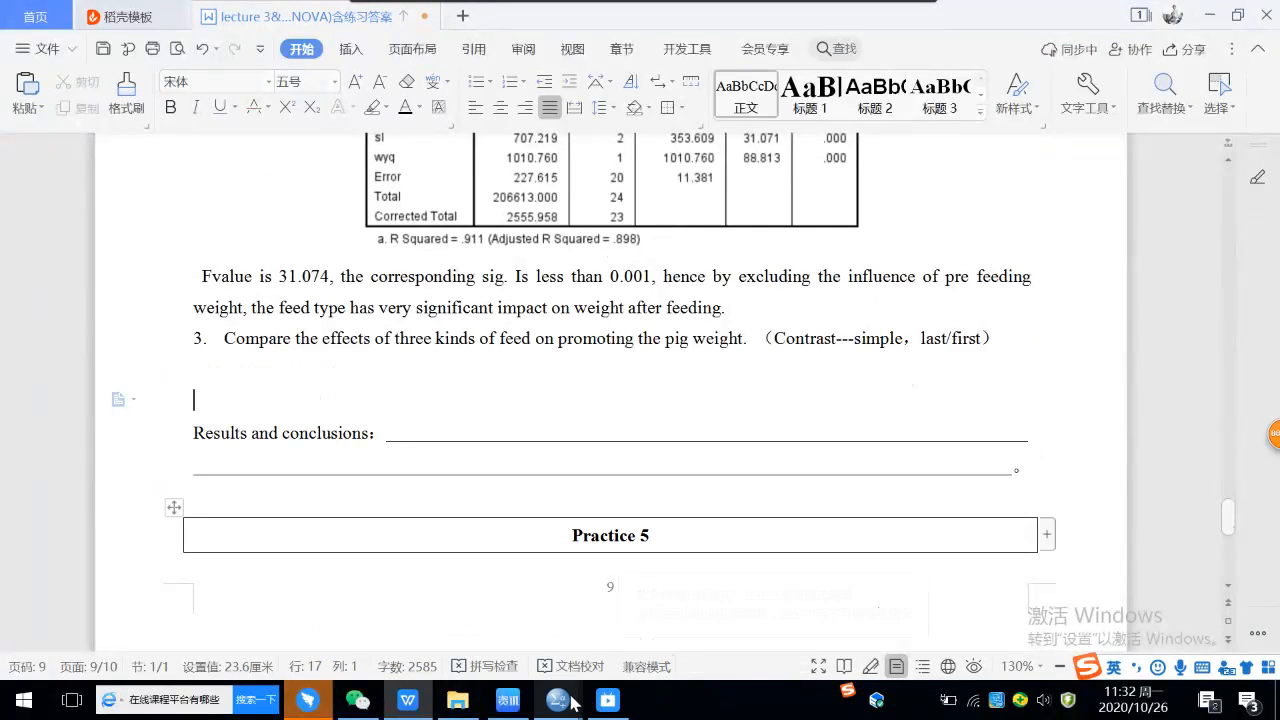
Switch to the SPSS output and capture the Contrast Results (K Matrix) table, including its reference category note, to the clipboard
{"action": "mouse_move", "coordinate": [560, 700]}
{"action": "left_click", "coordinate": [300, 612]}
{"action": "scroll", "coordinate": [654, 434], "scroll_direction": "down", "scroll_amount": 6}
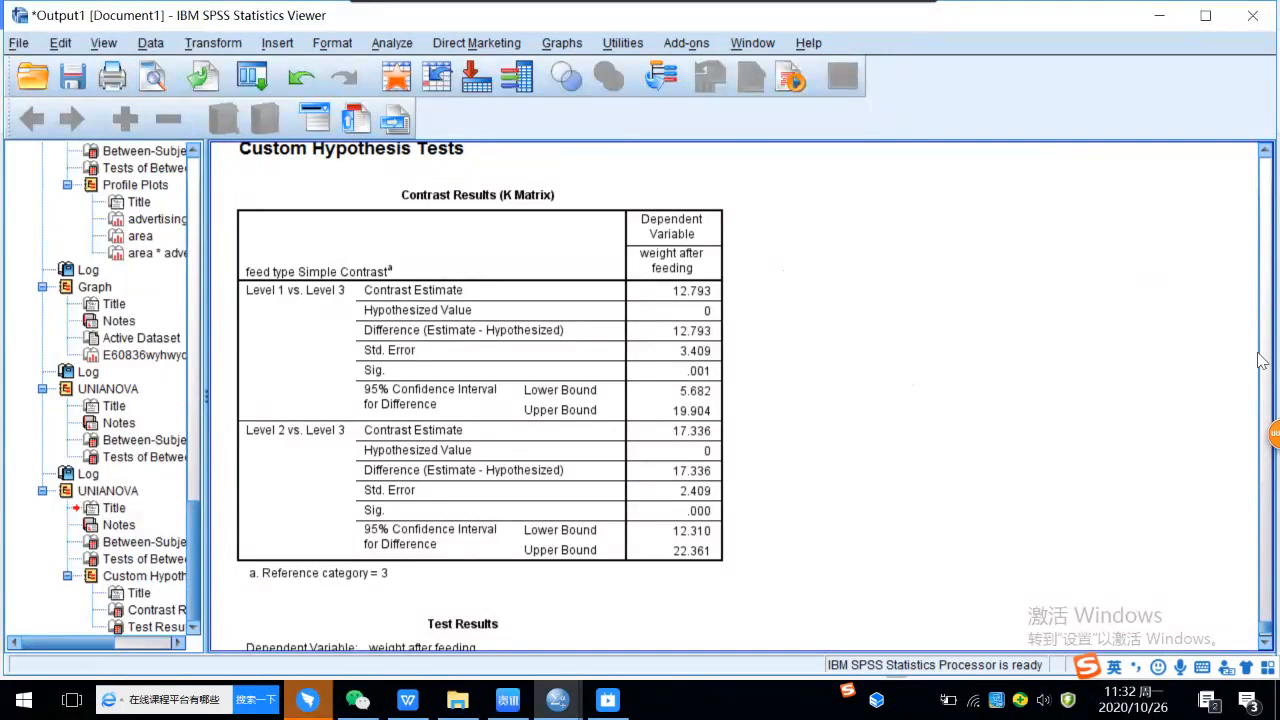
{"action": "key", "text": "alt+a"}
{"action": "left_click_drag", "start_coordinate": [230, 172], "coordinate": [738, 588]}
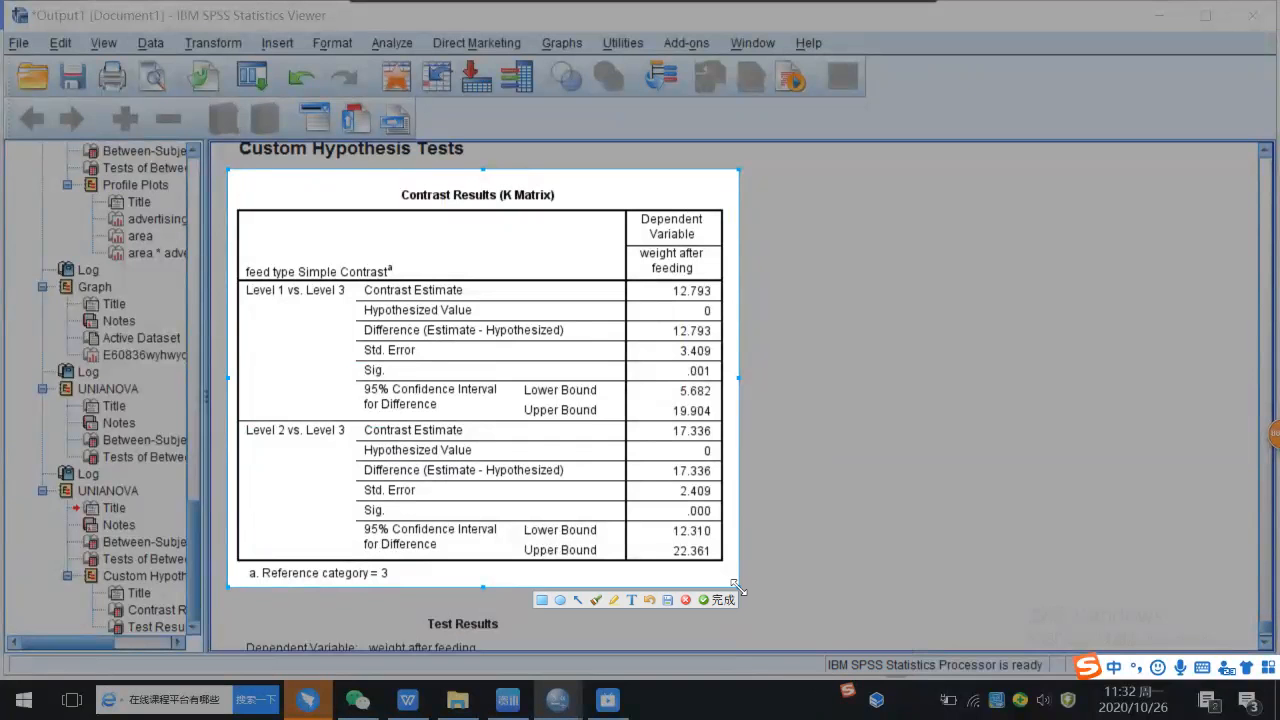
{"action": "left_click", "coordinate": [716, 600]}
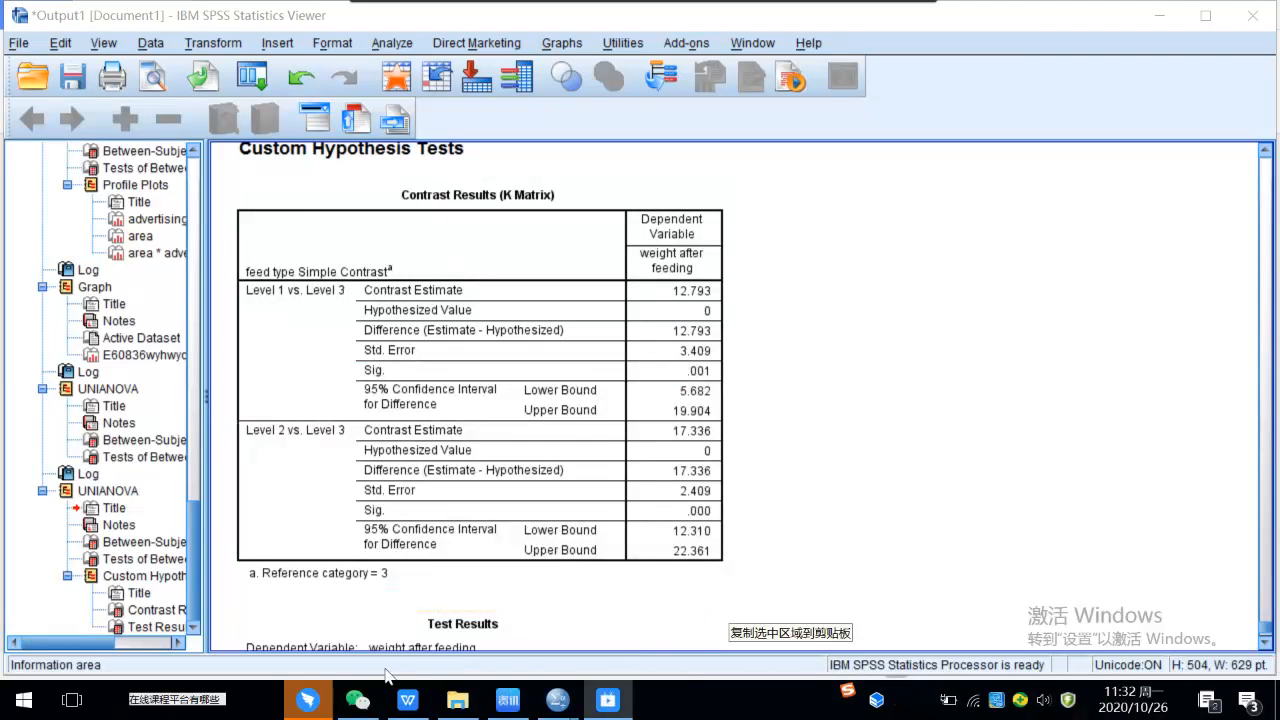
Paste the contrast results capture into the lecture document below question 3, shrunk and centred on the page
{"action": "left_click", "coordinate": [407, 699]}
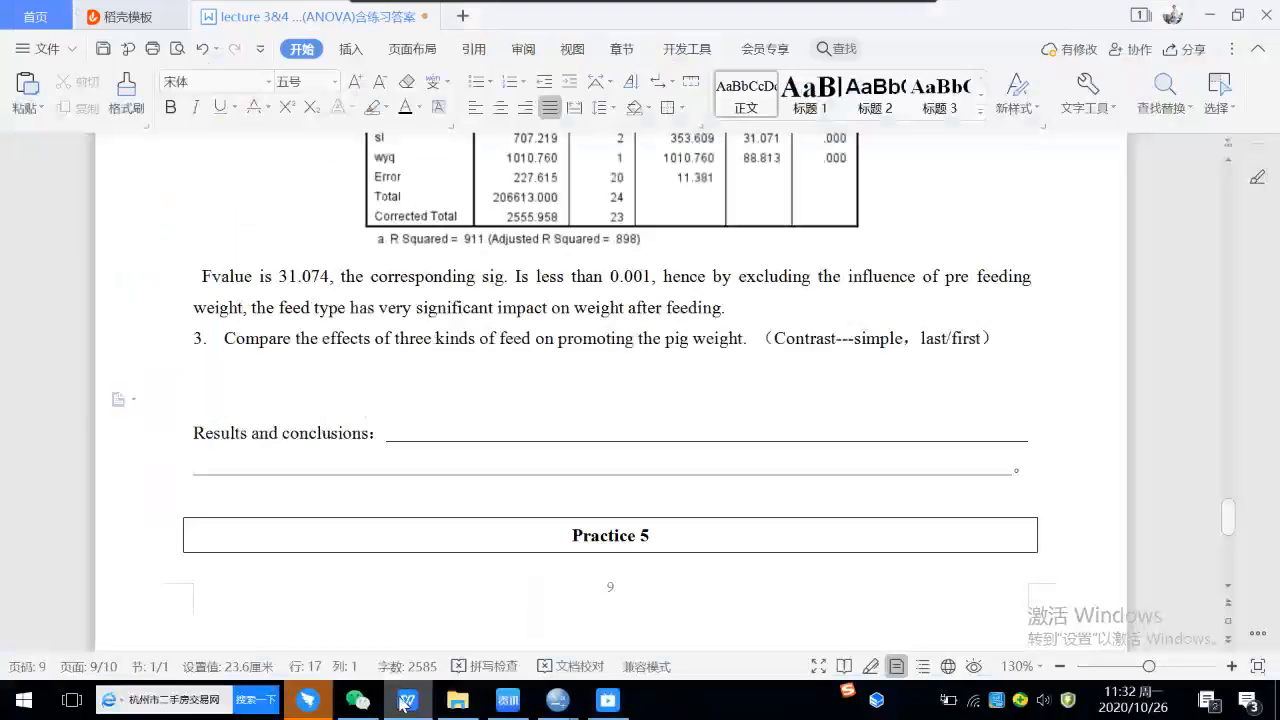
{"action": "left_click", "coordinate": [226, 363]}
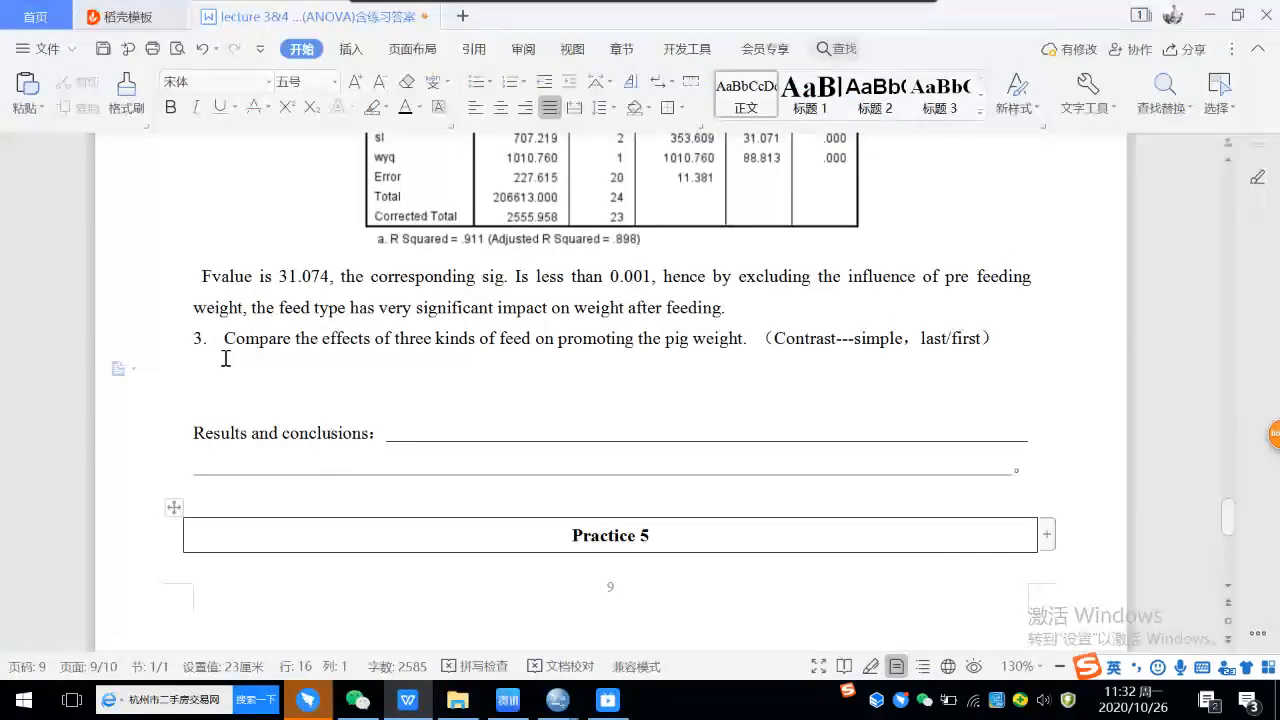
{"action": "key", "text": "ctrl+v"}
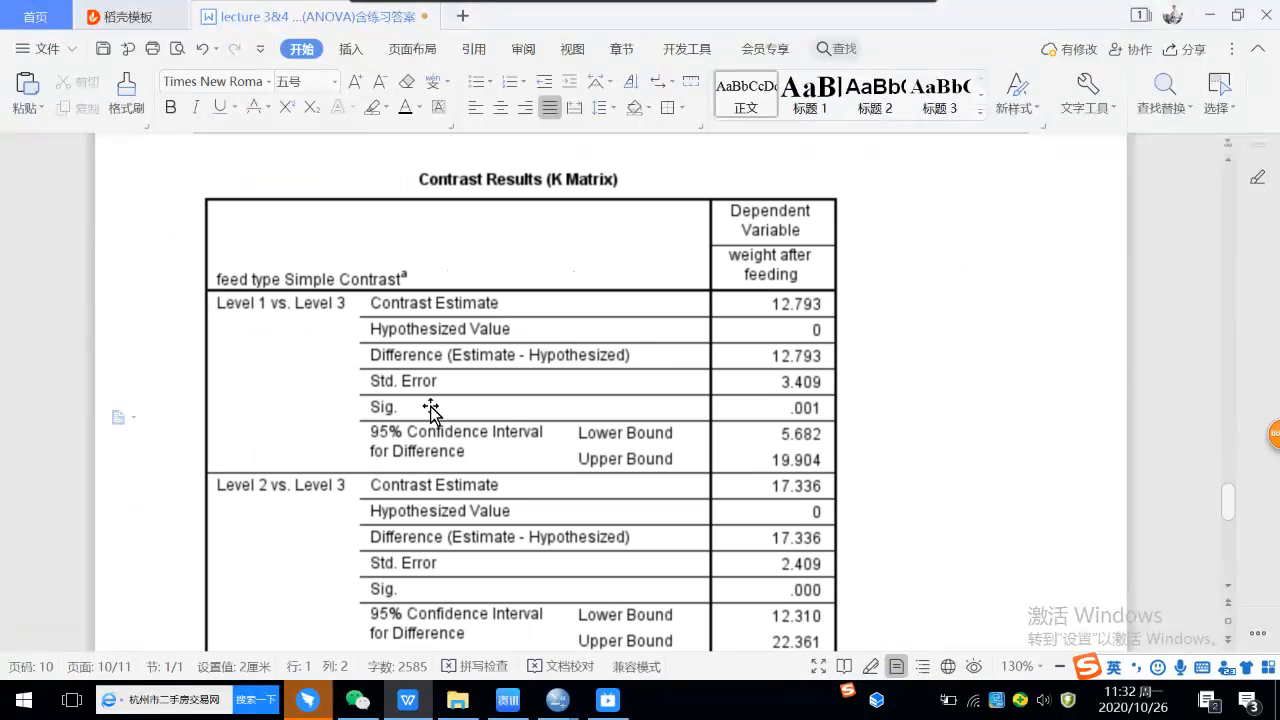
{"action": "left_click", "coordinate": [509, 398]}
{"action": "left_click_drag", "start_coordinate": [194, 146], "coordinate": [339, 265]}
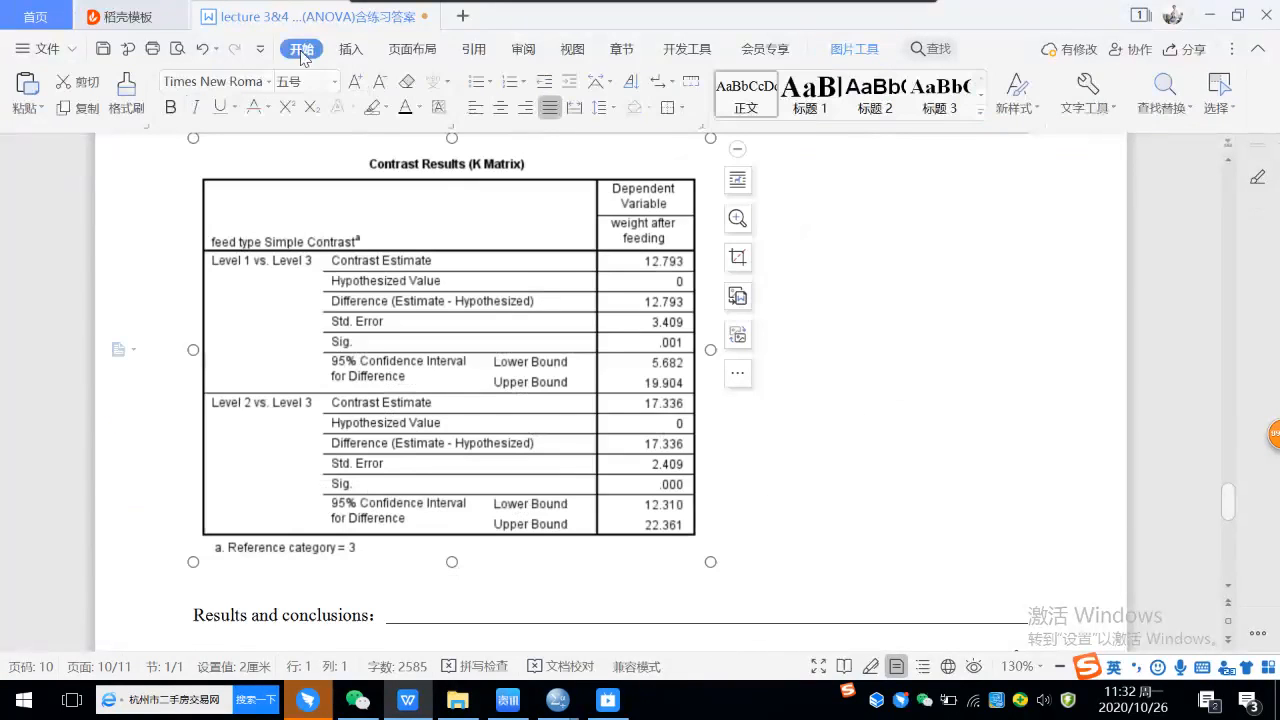
{"action": "left_click", "coordinate": [499, 110]}
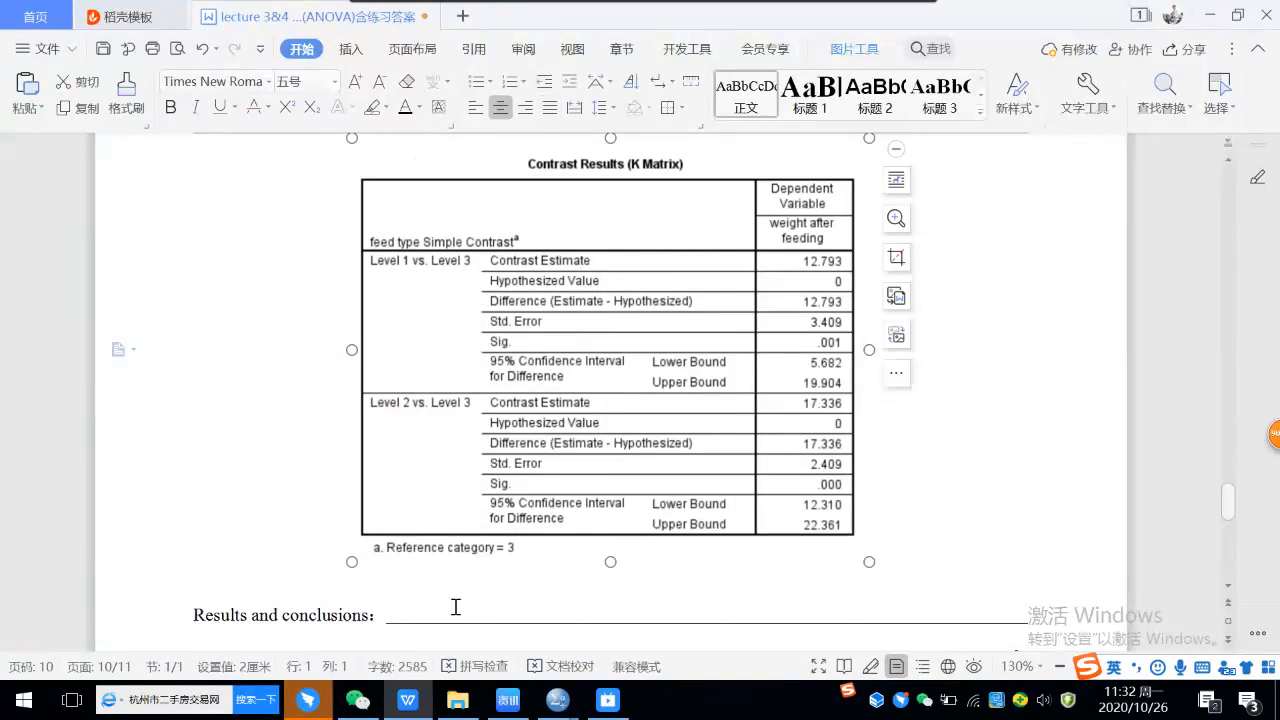
{"action": "left_click", "coordinate": [935, 571]}
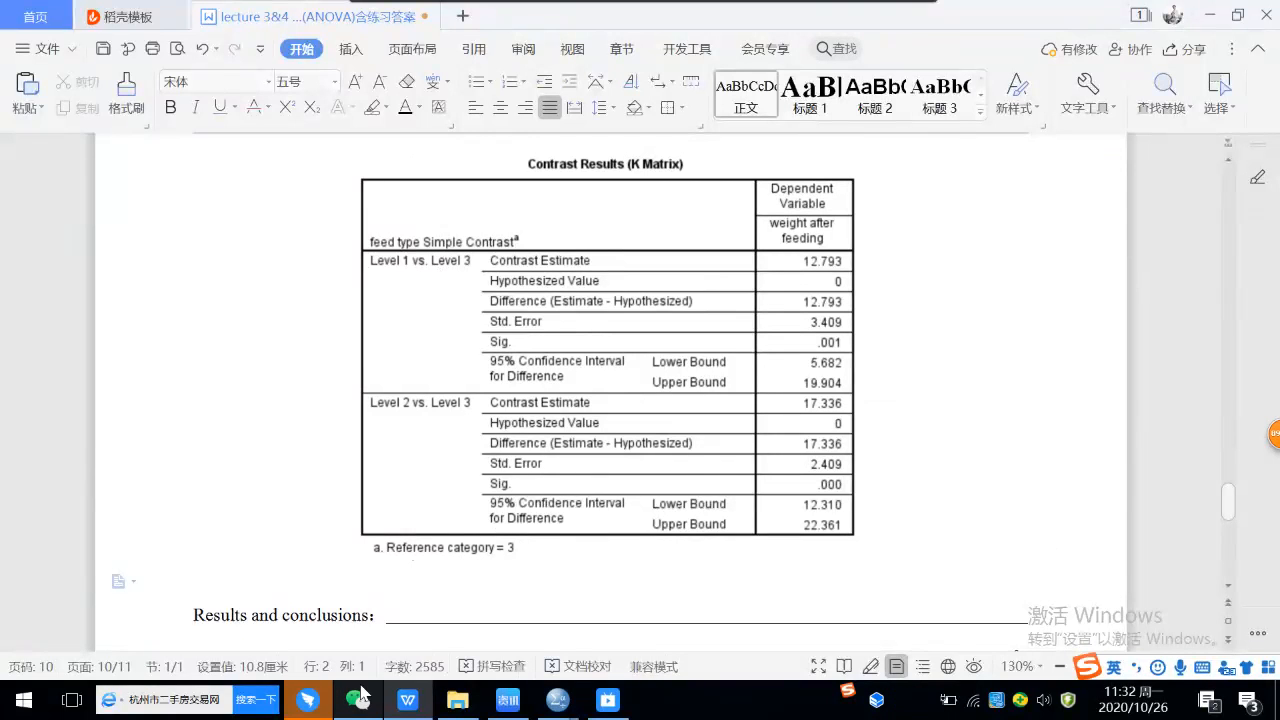
Switch to the SPSS data file 03 pig and feed.sav and open the Univariate general linear model setup
{"action": "left_click", "coordinate": [557, 703]}
{"action": "left_click", "coordinate": [558, 703]}
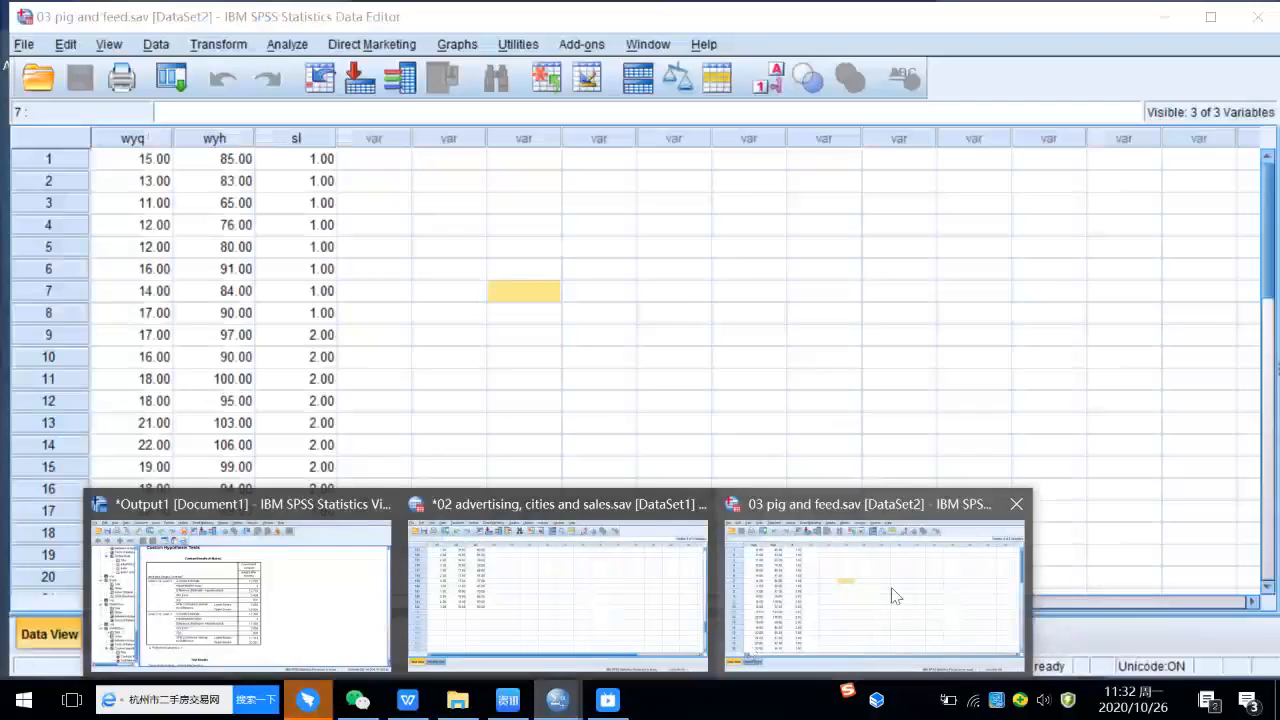
{"action": "left_click", "coordinate": [893, 596]}
{"action": "left_click", "coordinate": [287, 44]}
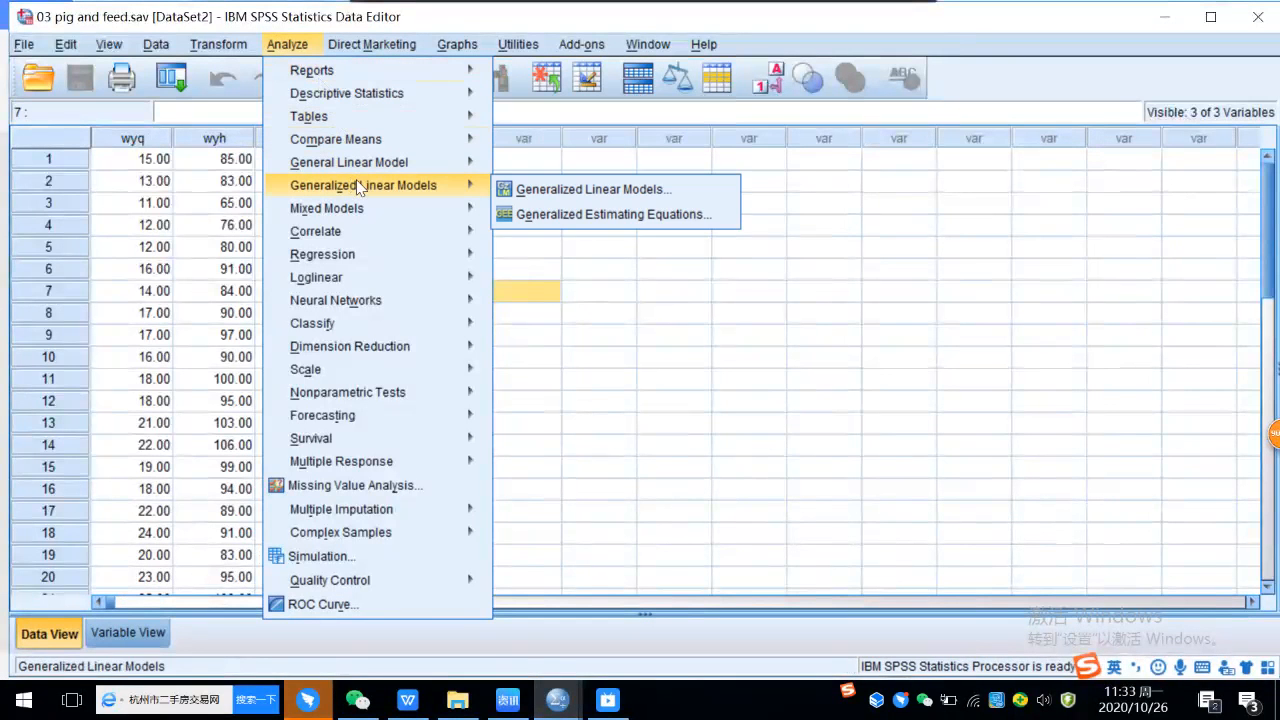
{"action": "mouse_move", "coordinate": [366, 174]}
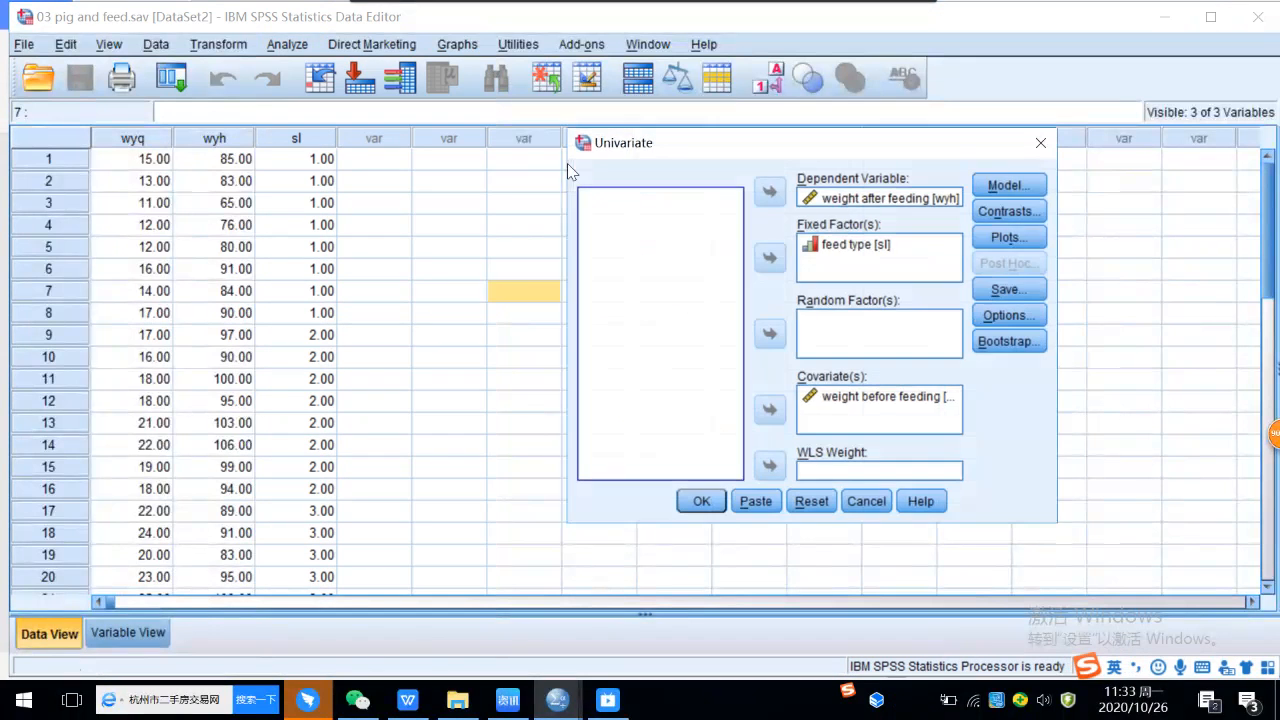
Change the simple contrast's reference category for feed type to First and run the Univariate analysis
{"action": "left_click", "coordinate": [1009, 214]}
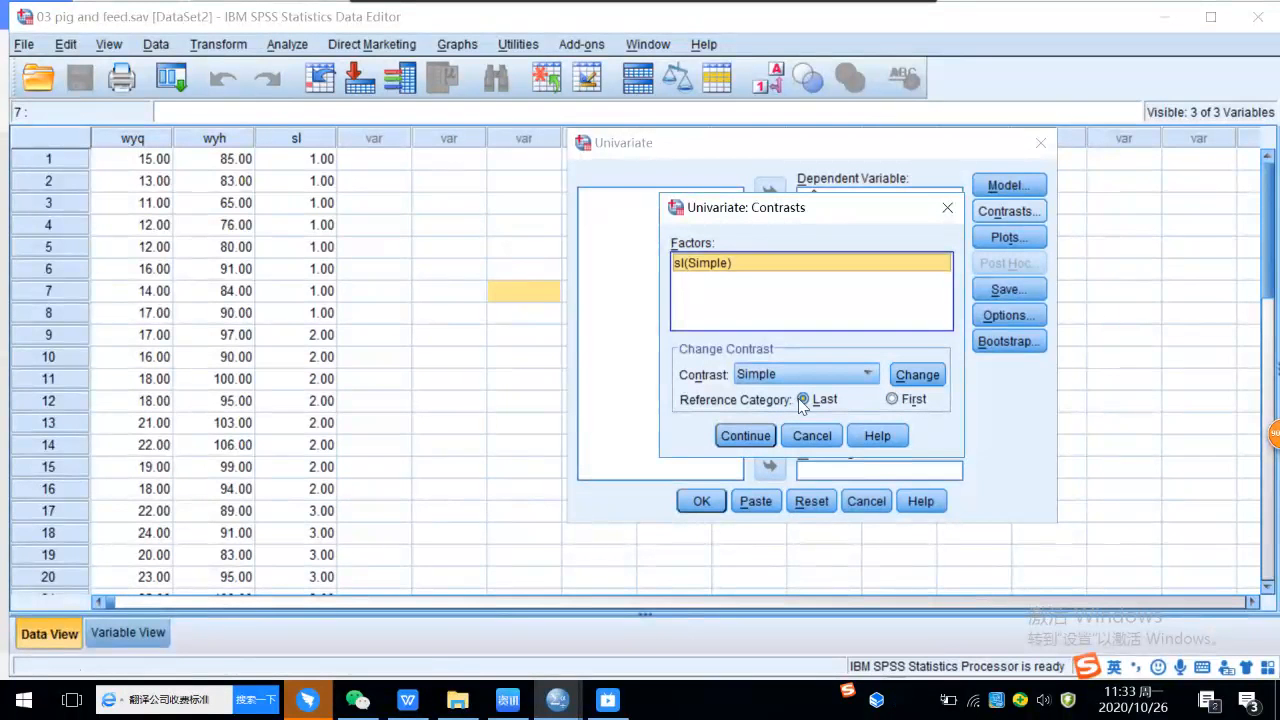
{"action": "left_click", "coordinate": [891, 402]}
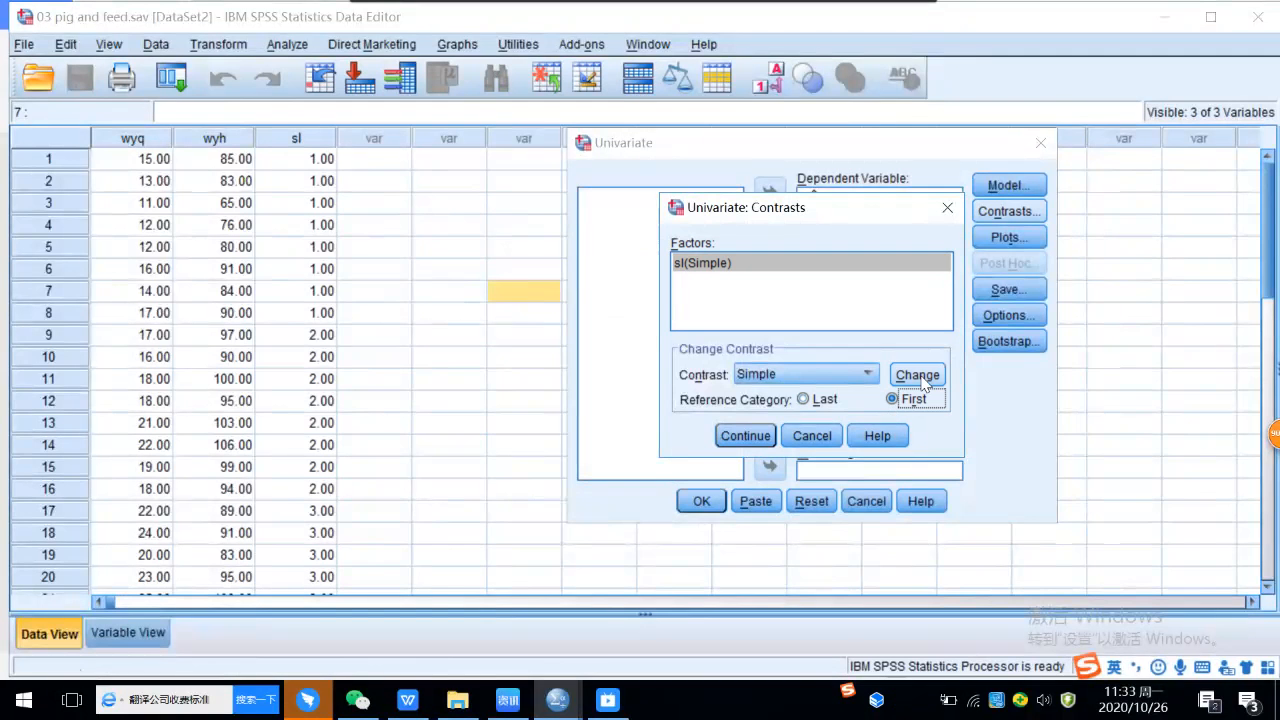
{"action": "left_click", "coordinate": [918, 376]}
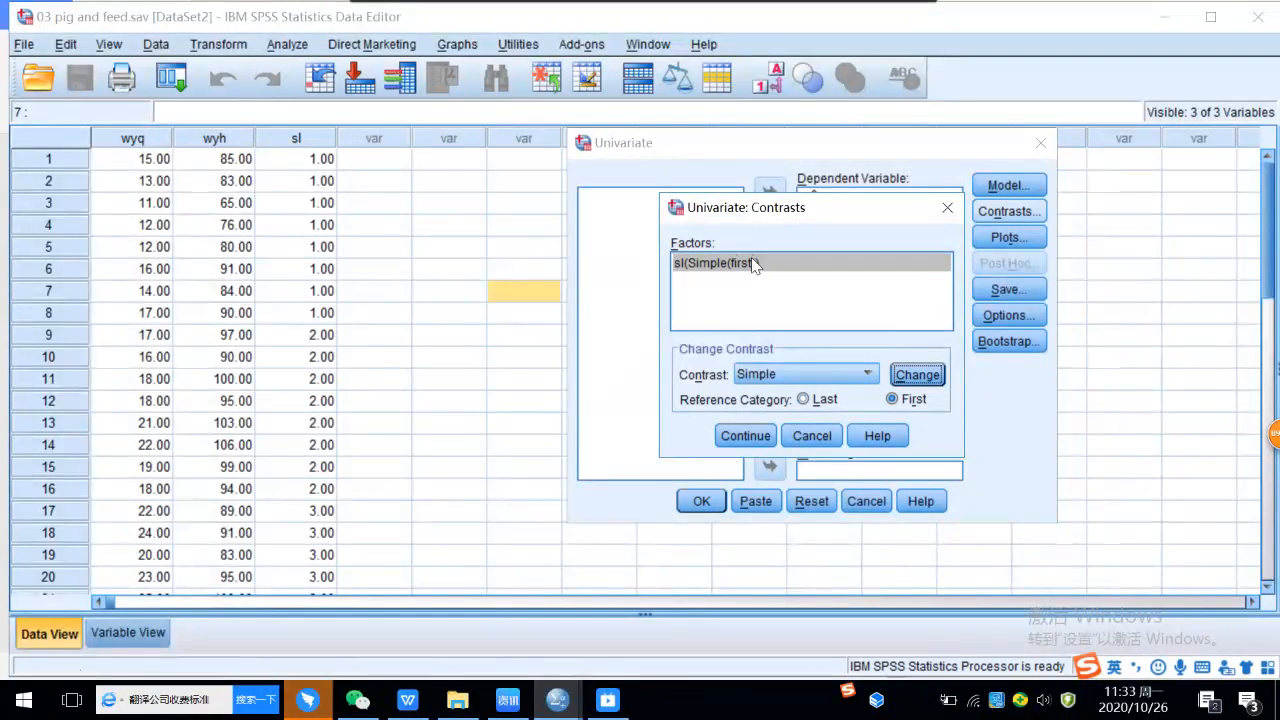
{"action": "left_click", "coordinate": [748, 435]}
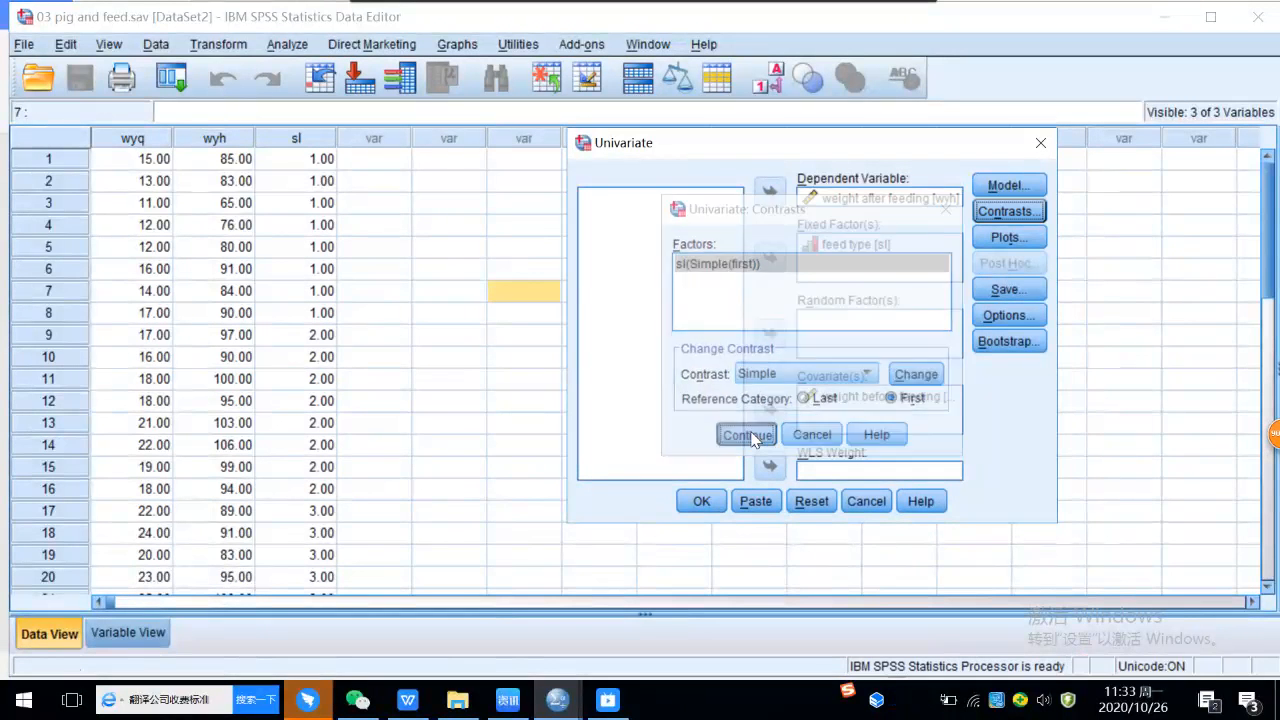
{"action": "left_click", "coordinate": [706, 503]}
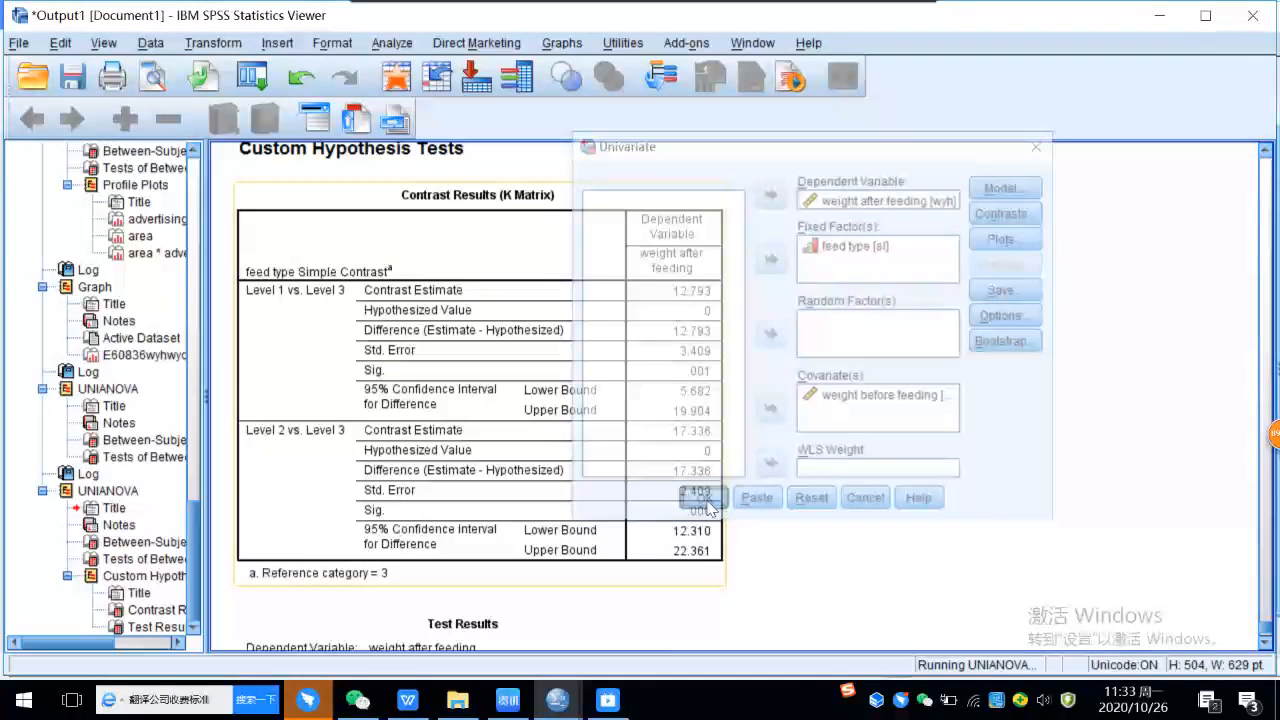
Capture the header and Level 2 vs. Level 1 section of the new Contrast Results (K Matrix) table to the clipboard
{"action": "left_click", "coordinate": [1000, 311]}
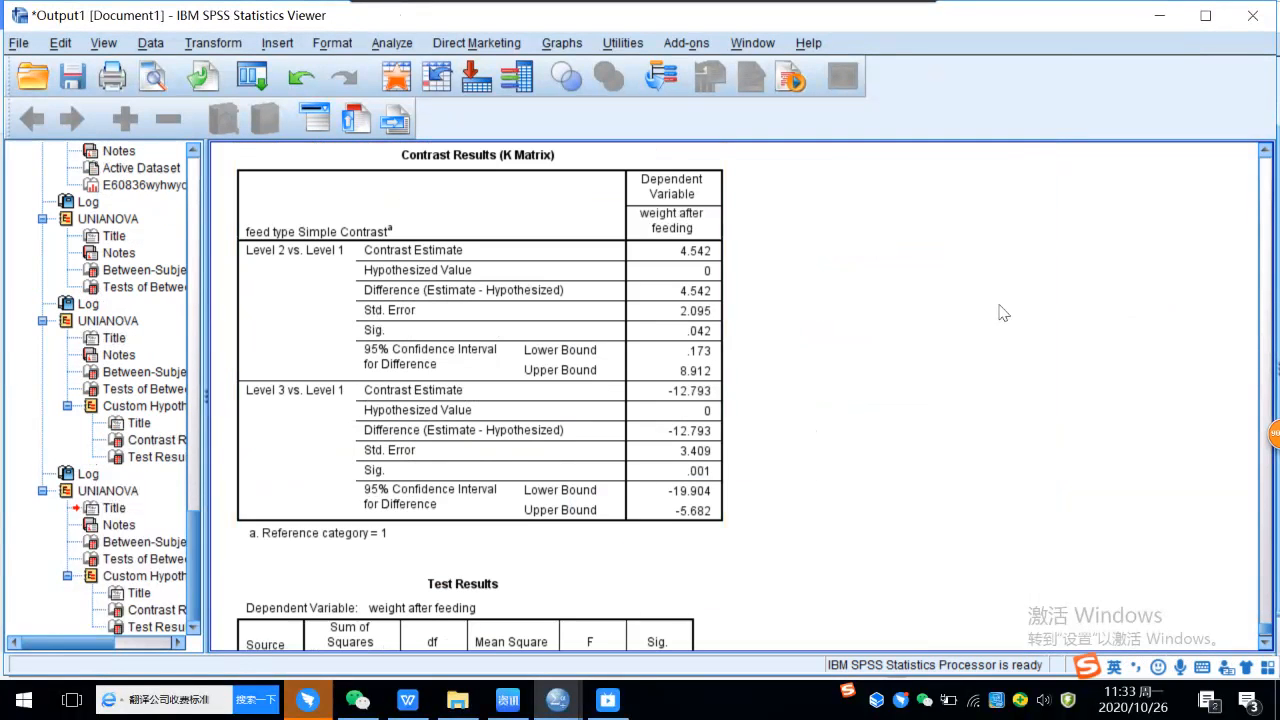
{"action": "key", "text": "ctrl+alt+a"}
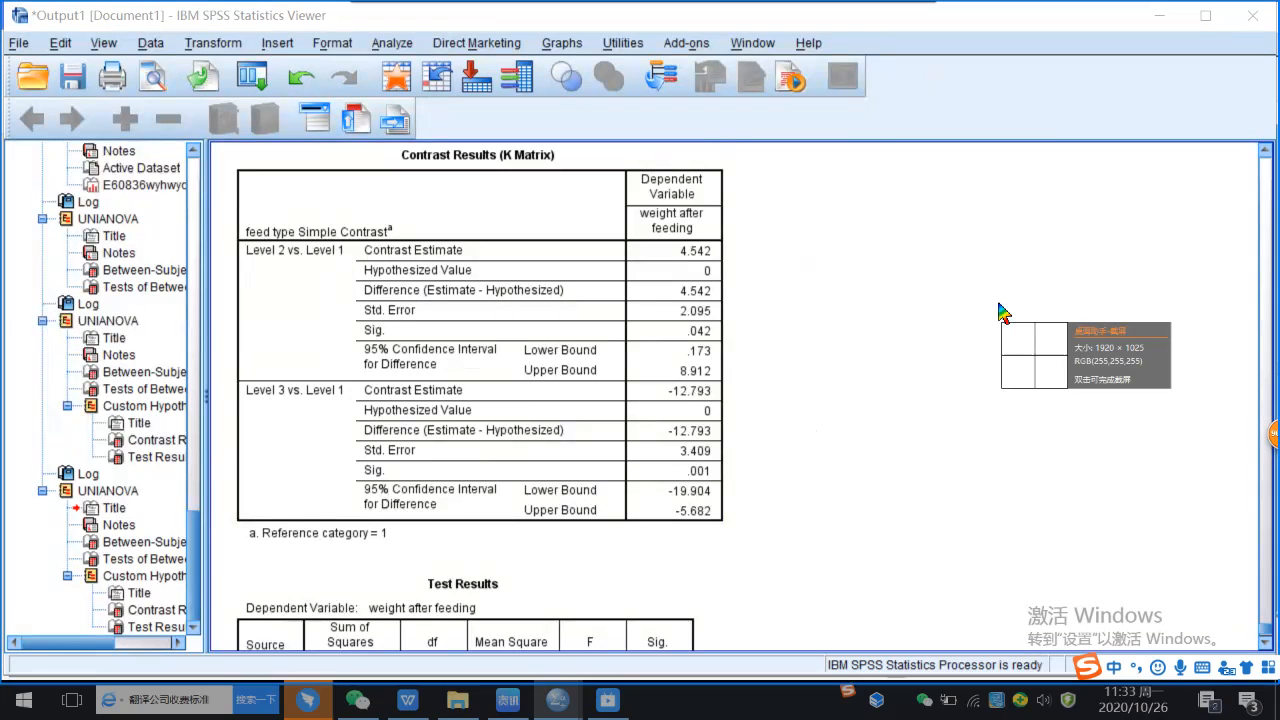
{"action": "left_click_drag", "start_coordinate": [230, 156], "coordinate": [735, 383]}
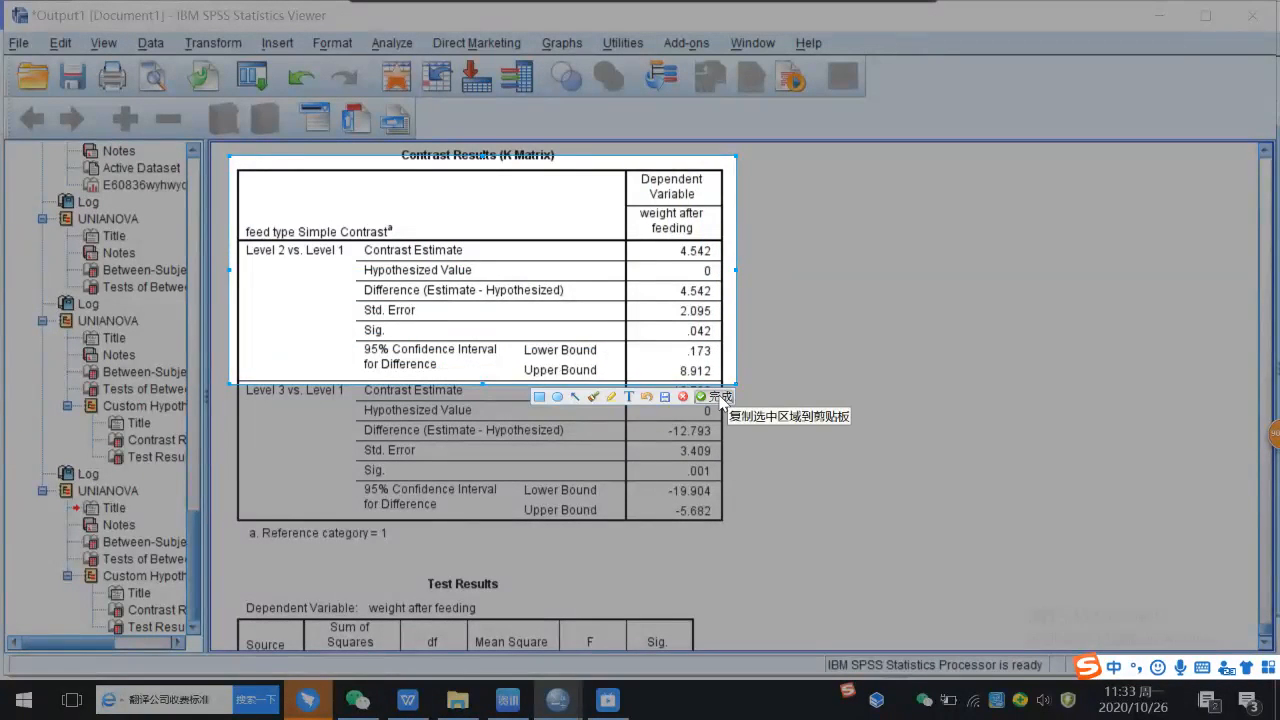
{"action": "left_click", "coordinate": [716, 397]}
Switch to the lecture document in WPS and paste the captured table below the first contrast table, centred on the page
{"action": "left_click", "coordinate": [412, 706]}
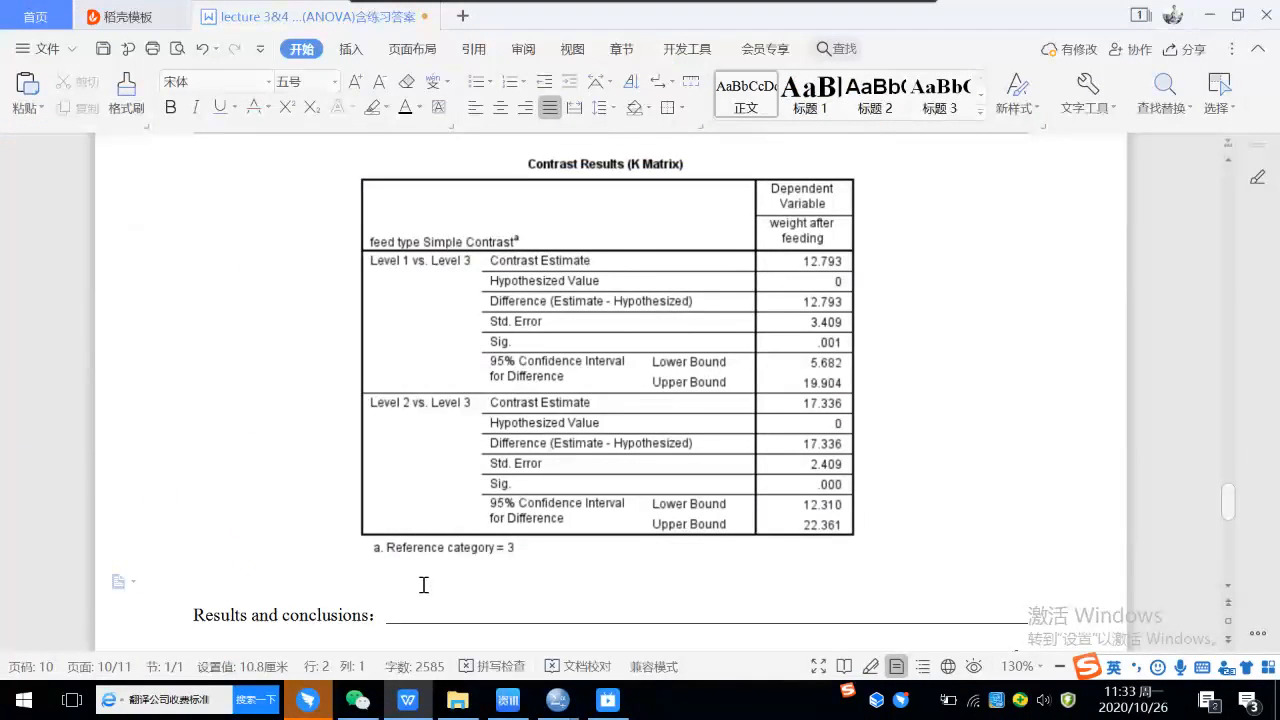
{"action": "key", "text": "ctrl+v"}
{"action": "left_click", "coordinate": [548, 532]}
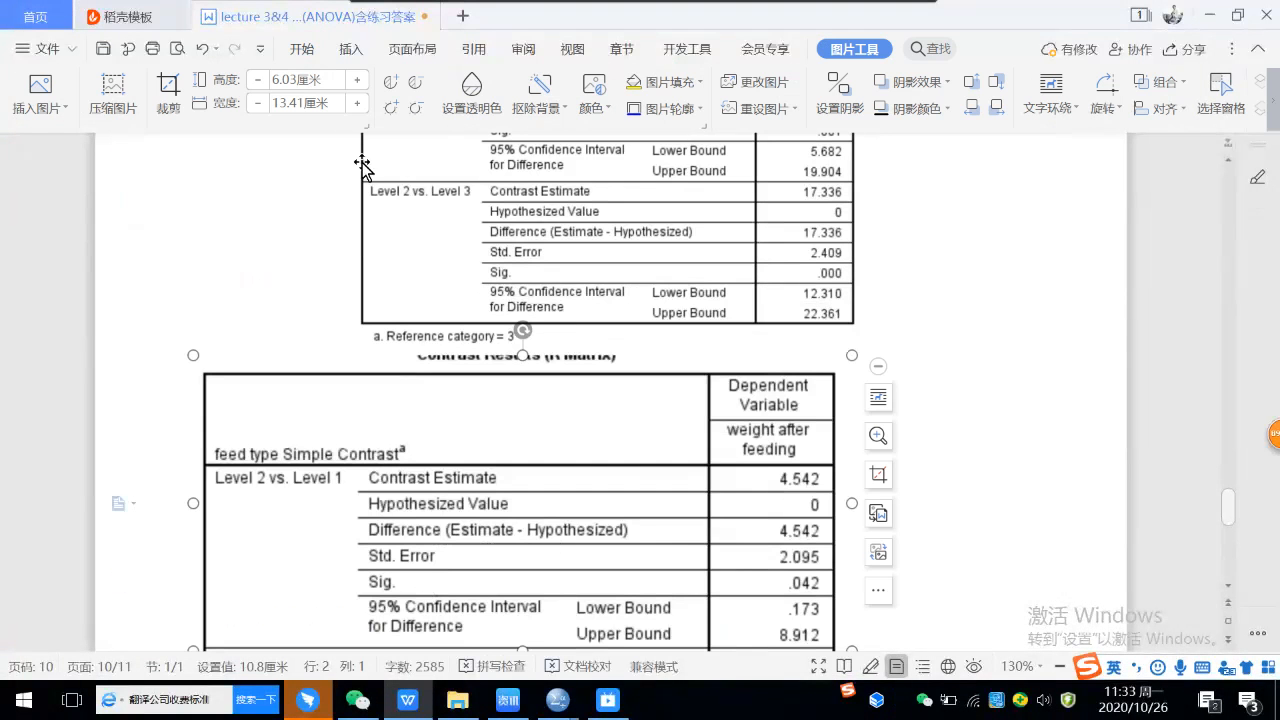
{"action": "left_click", "coordinate": [301, 48]}
{"action": "left_click", "coordinate": [498, 107]}
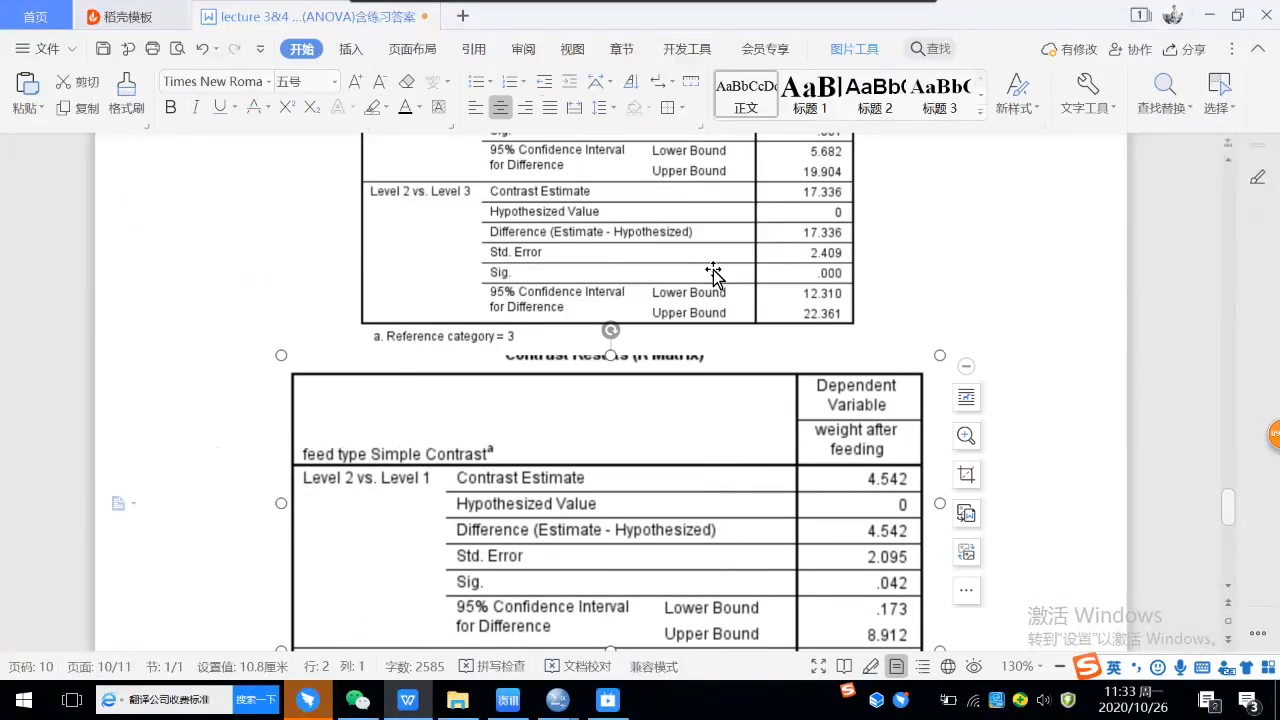
Compare the Level 2 vs. Level 1 contrast results with the Level 1 vs. Level 3 and Level 2 vs. Level 3 results
{"action": "scroll", "coordinate": [749, 263], "scroll_direction": "up", "scroll_amount": 1}
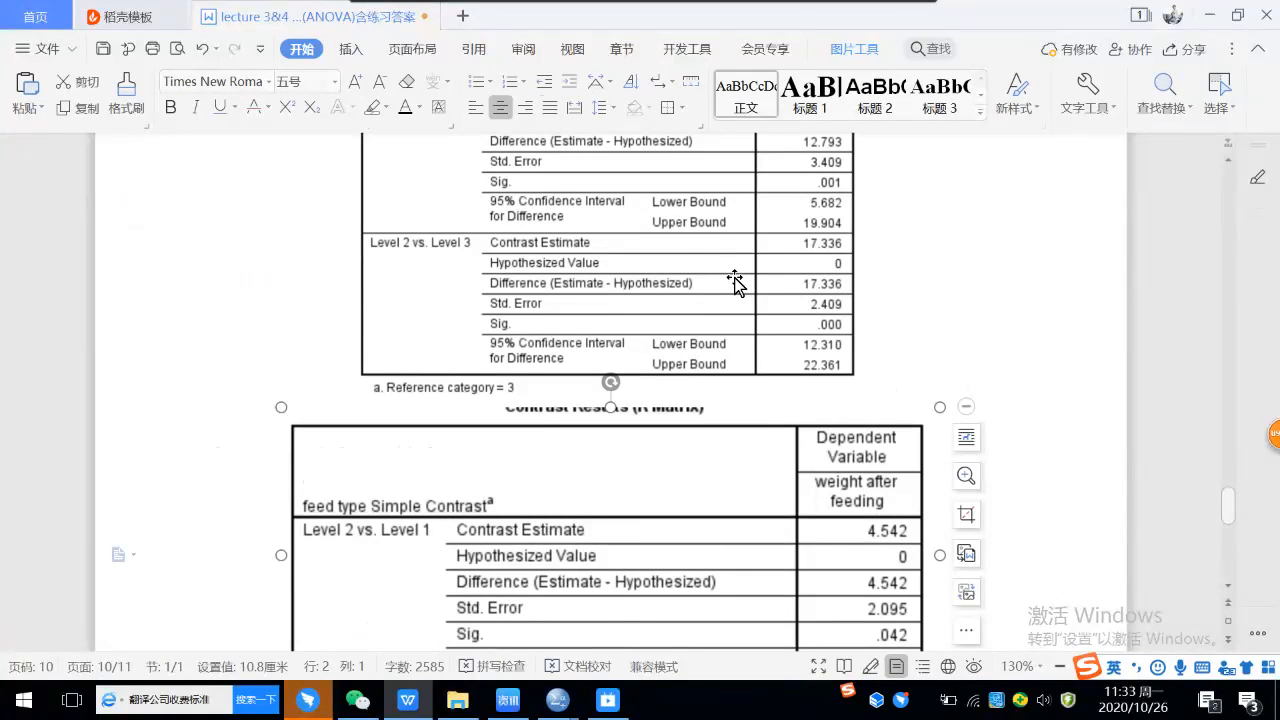
{"action": "scroll", "coordinate": [622, 491], "scroll_direction": "down", "scroll_amount": 1}
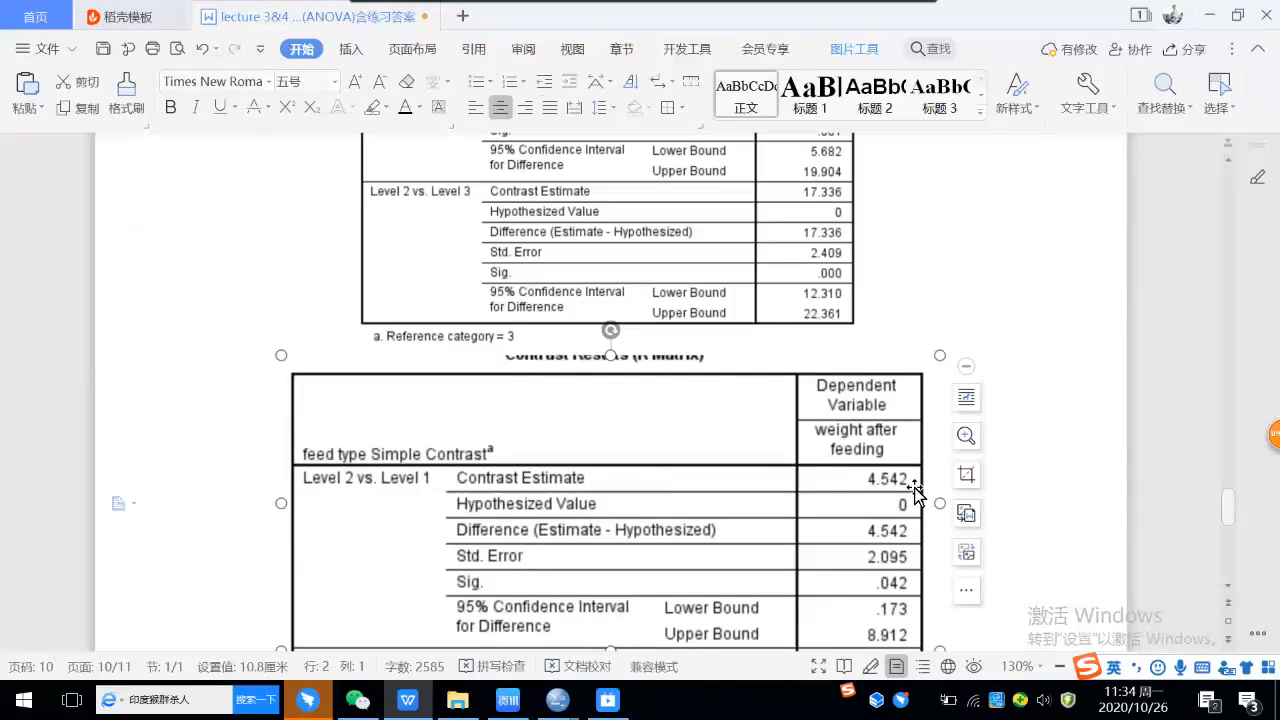
{"action": "scroll", "coordinate": [912, 410], "scroll_direction": "down", "scroll_amount": 1}
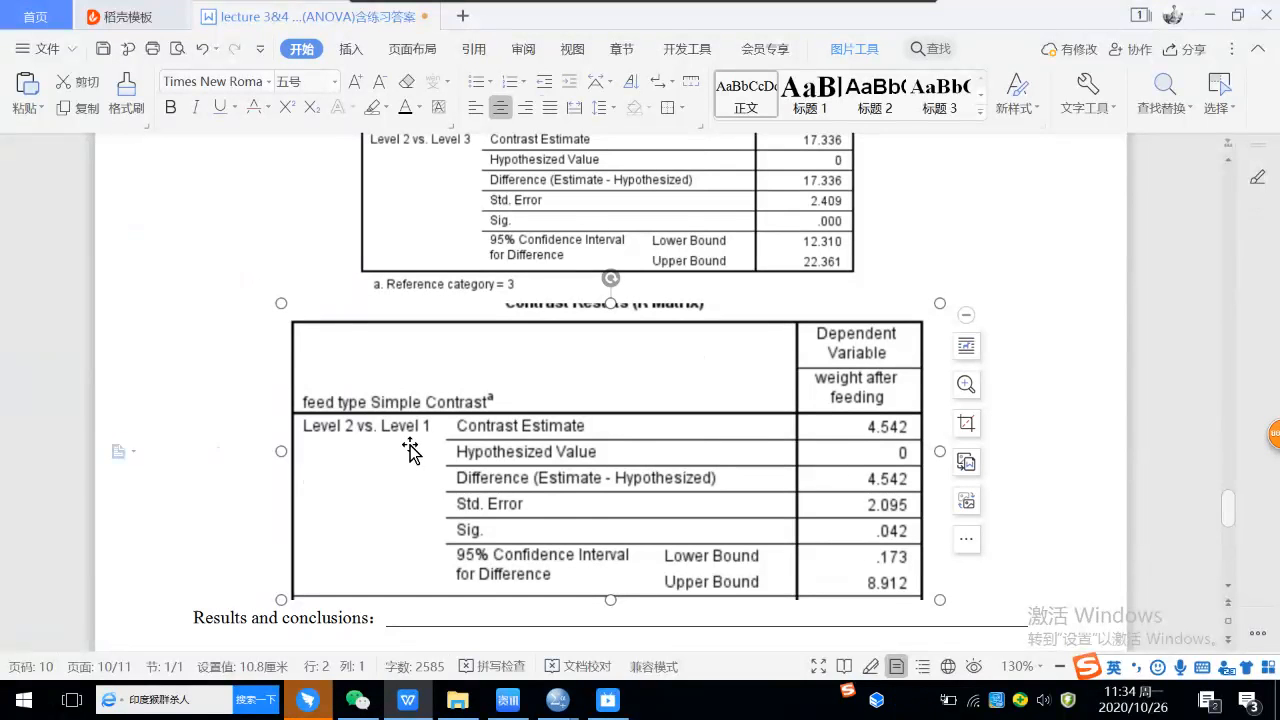
{"action": "scroll", "coordinate": [410, 452], "scroll_direction": "up", "scroll_amount": 1}
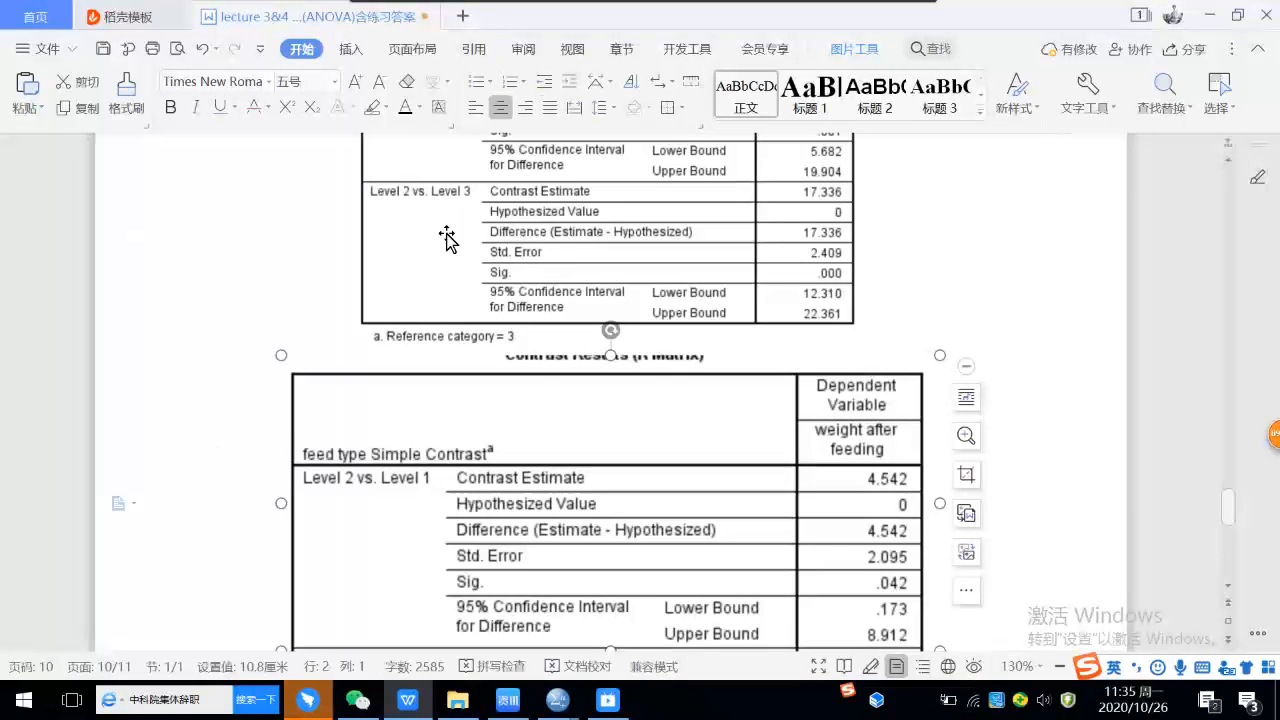
{"action": "scroll", "coordinate": [447, 238], "scroll_direction": "up", "scroll_amount": 3}
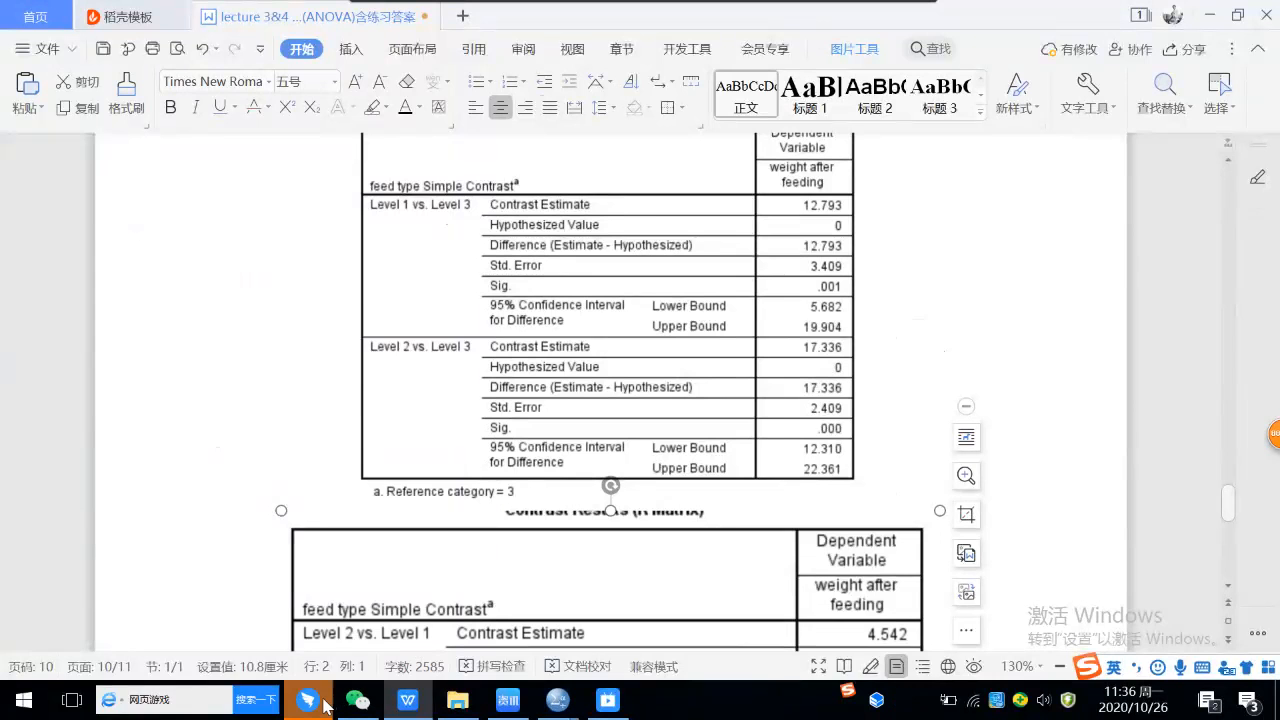
Switch to the SPSS statistics 2020 chat in DingTalk and write "which feed type is the best? which feed type is the worst for prompting pig weight?"
{"action": "mouse_move", "coordinate": [325, 705]}
{"action": "left_click", "coordinate": [320, 640]}
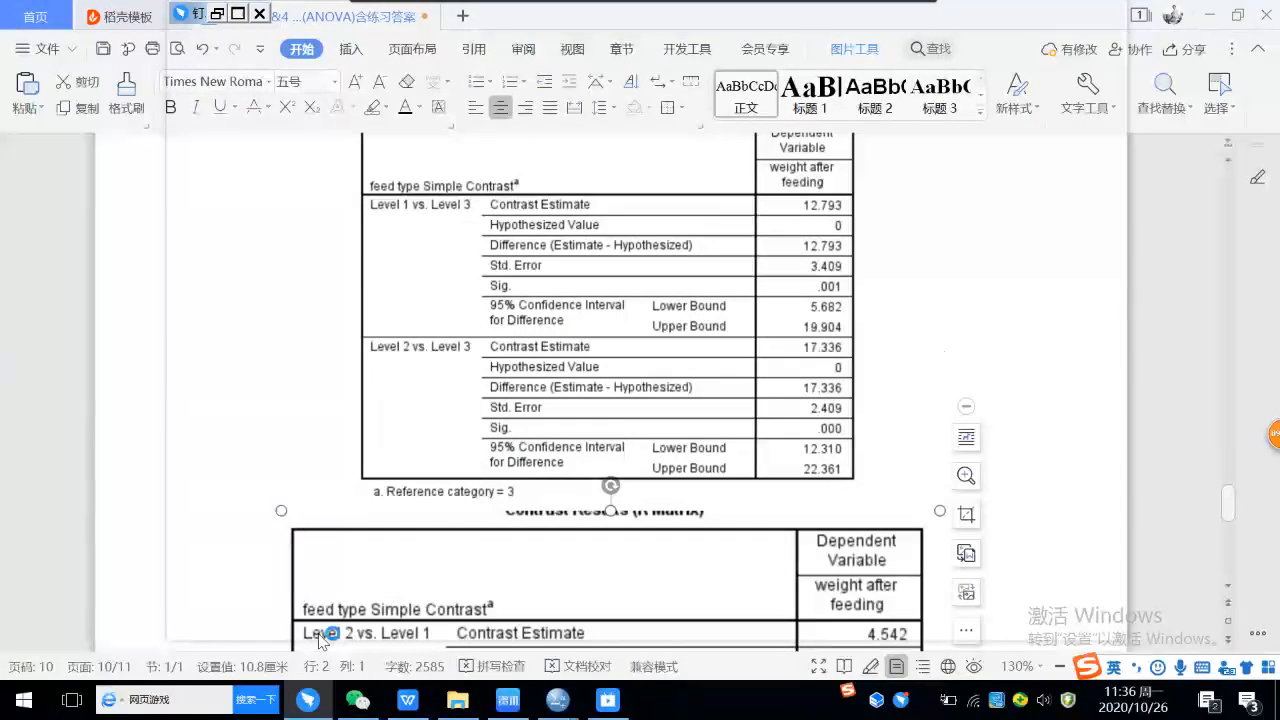
{"action": "type", "text": "which deed"}
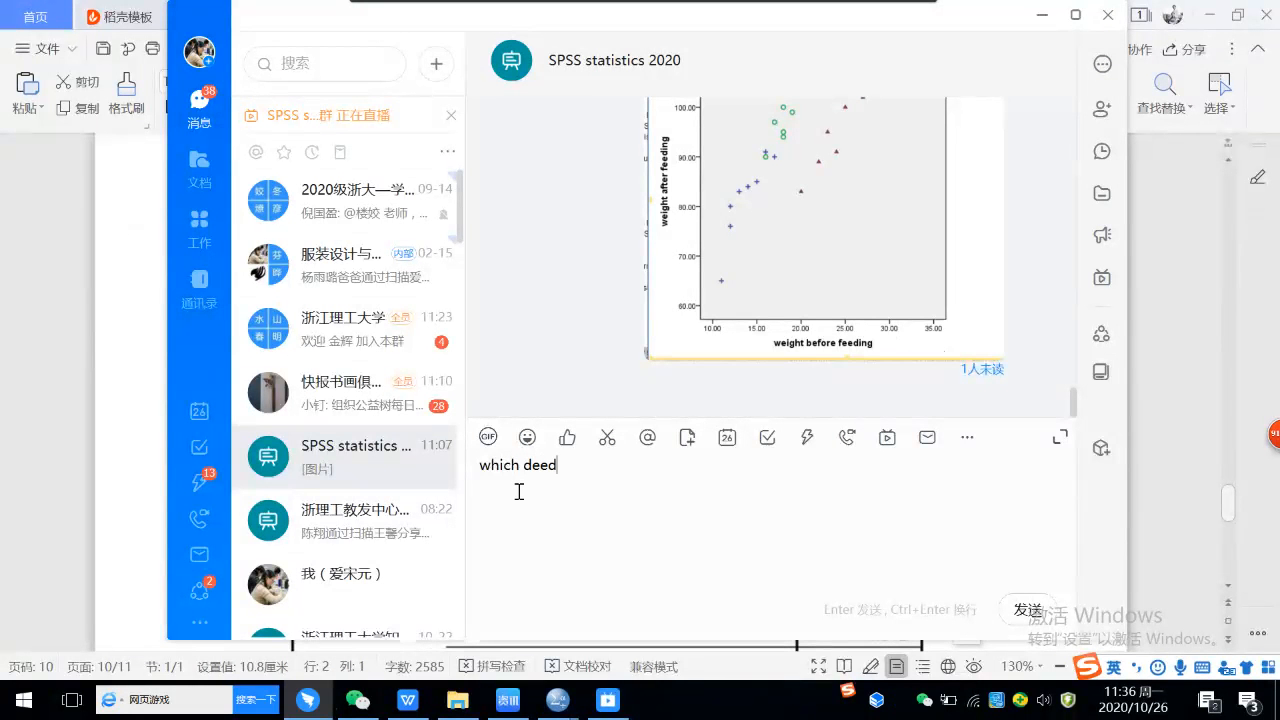
{"action": "key", "text": "BackSpace"}
{"action": "key", "text": "BackSpace"}
{"action": "key", "text": "BackSpace"}
{"action": "key", "text": "BackSpace"}
{"action": "type", "text": "feed type is th"}
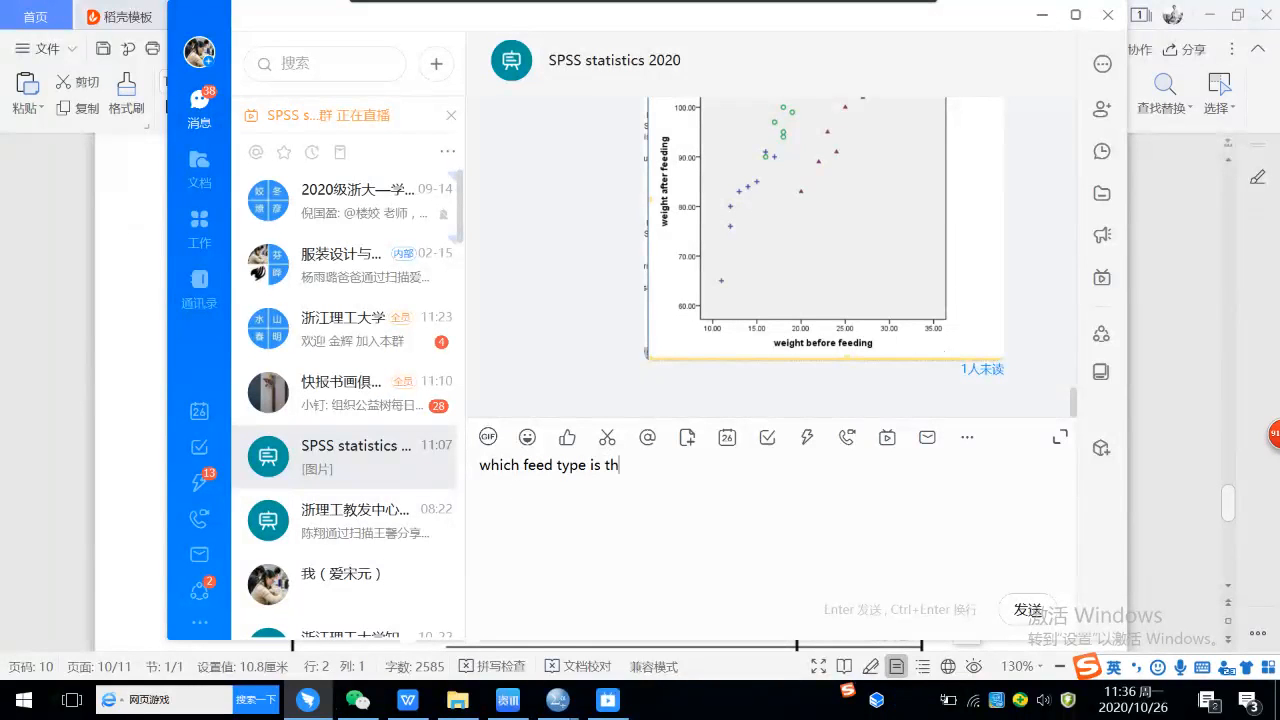
{"action": "type", "text": "e best? whi"}
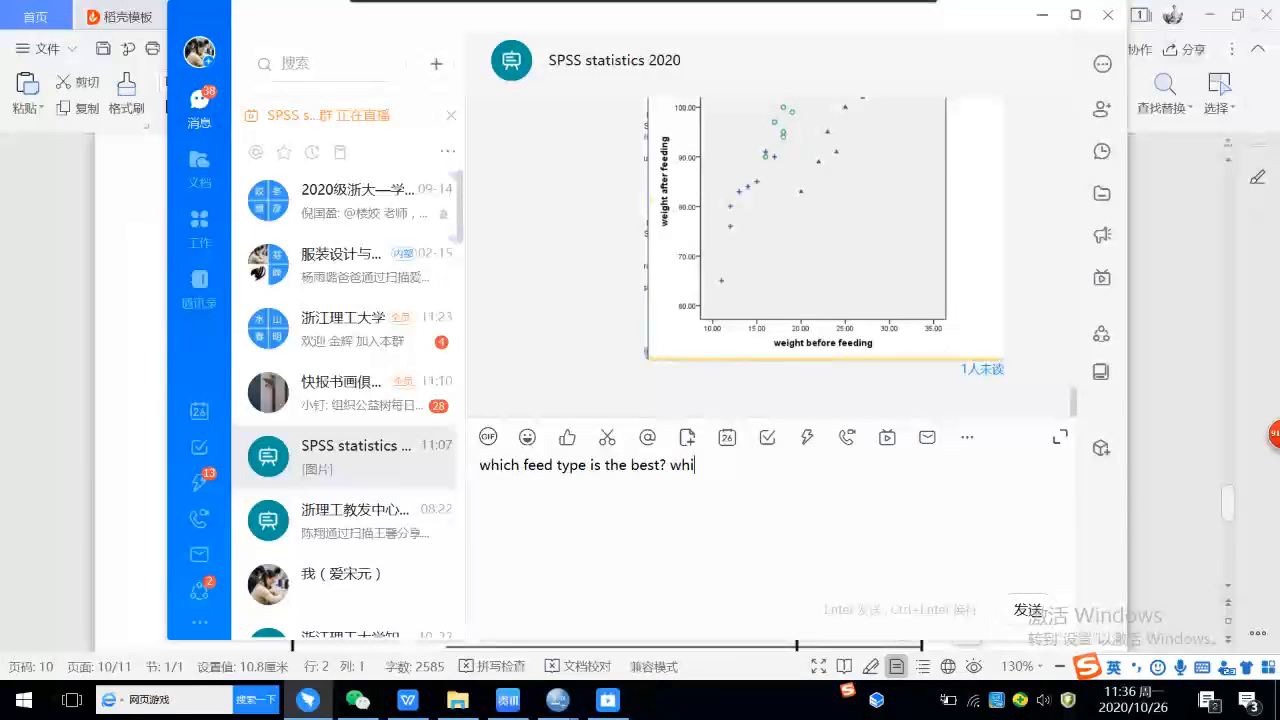
{"action": "type", "text": "ch feed type is "}
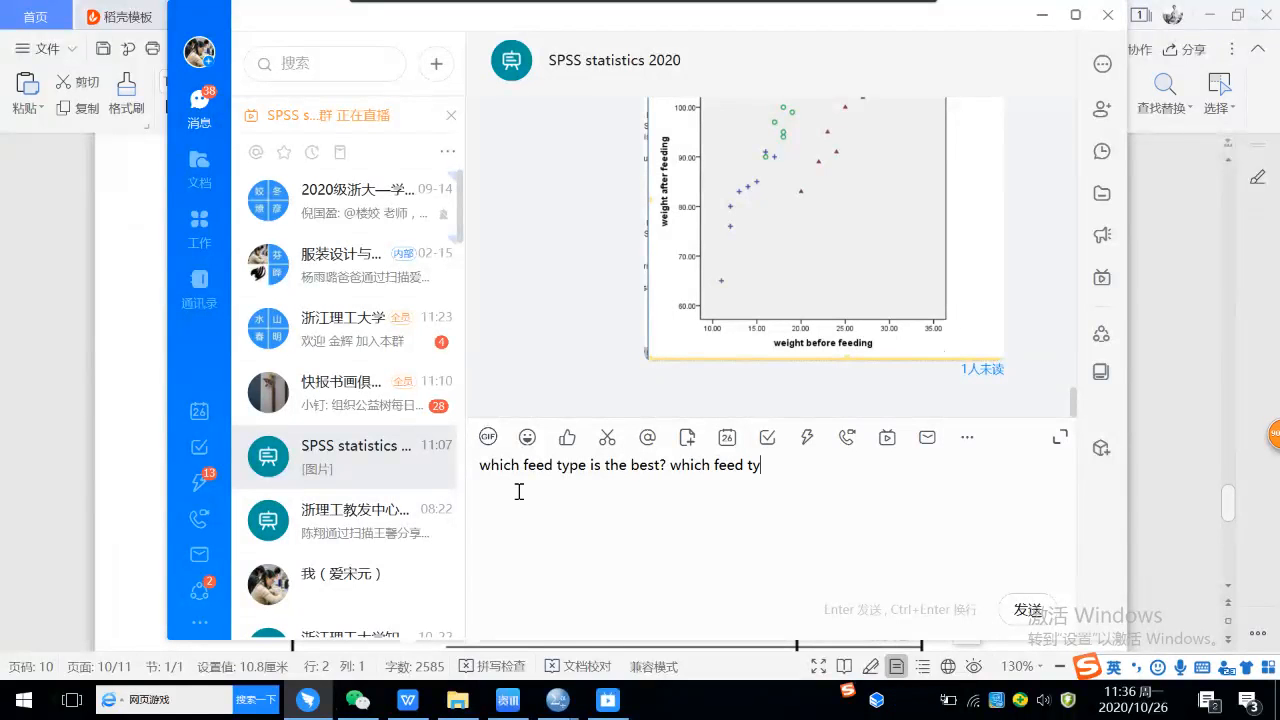
{"action": "type", "text": "the worst"}
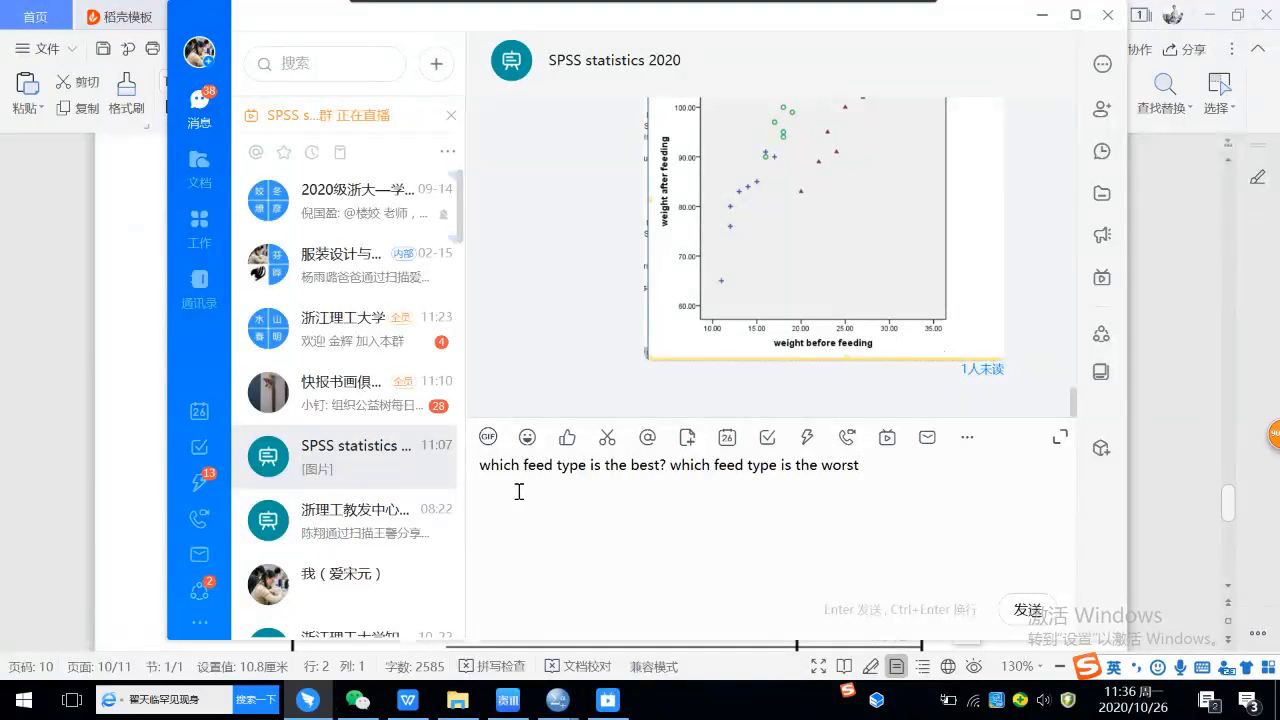
{"action": "type", "text": " for prompting pig weig"}
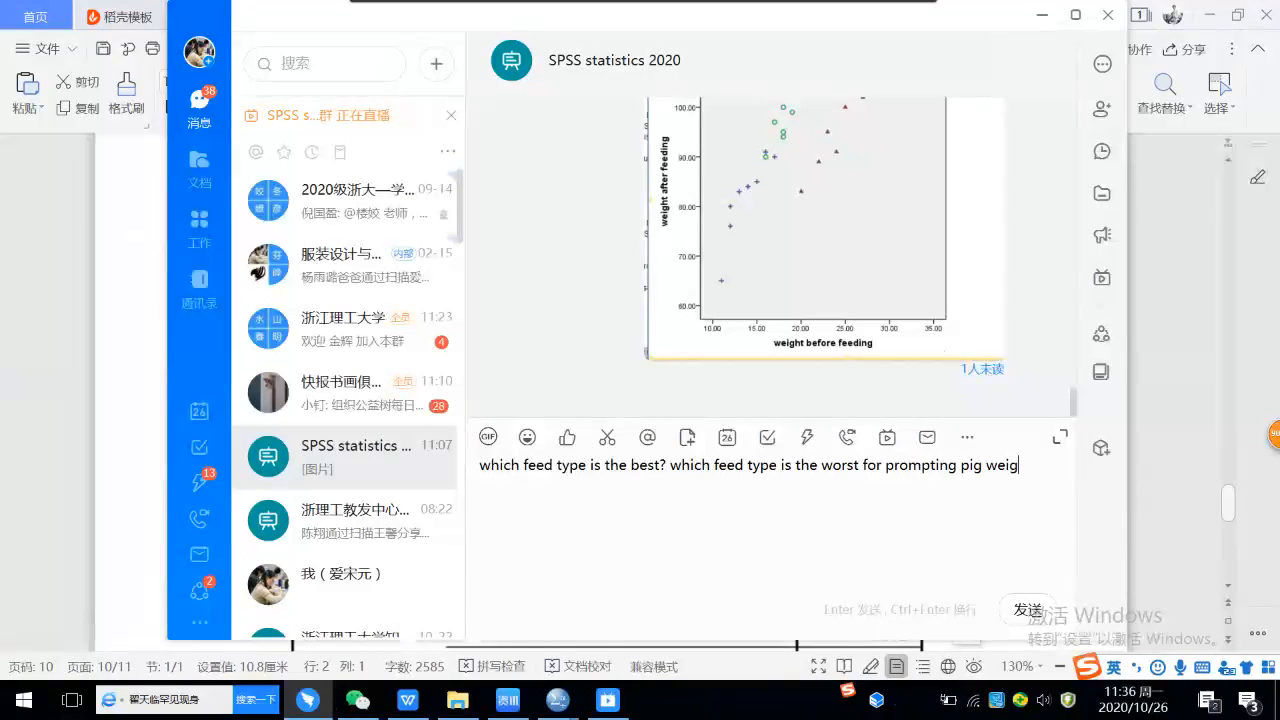
{"action": "type", "text": "ht?"}
Replace "prompting" with "increasing" in the drafted question and send it to the group
{"action": "left_click_drag", "start_coordinate": [885, 465], "coordinate": [959, 463]}
{"action": "type", "text": "increa"}
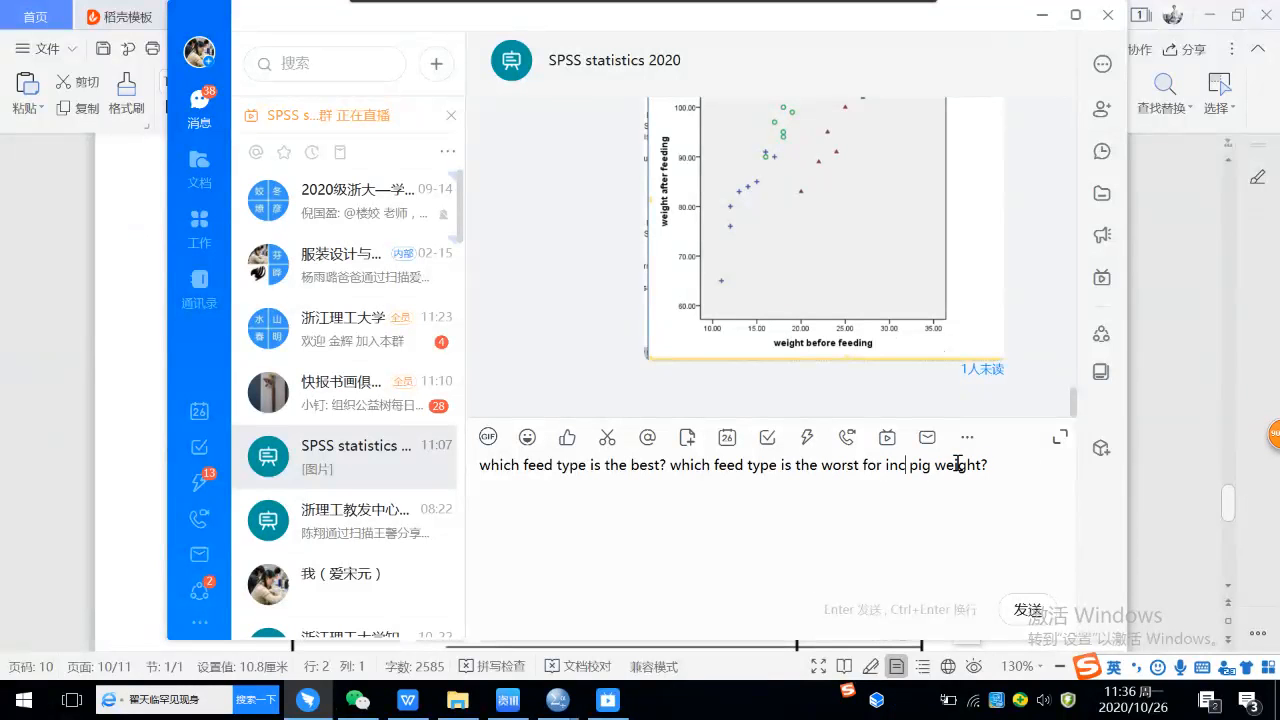
{"action": "type", "text": "sing"}
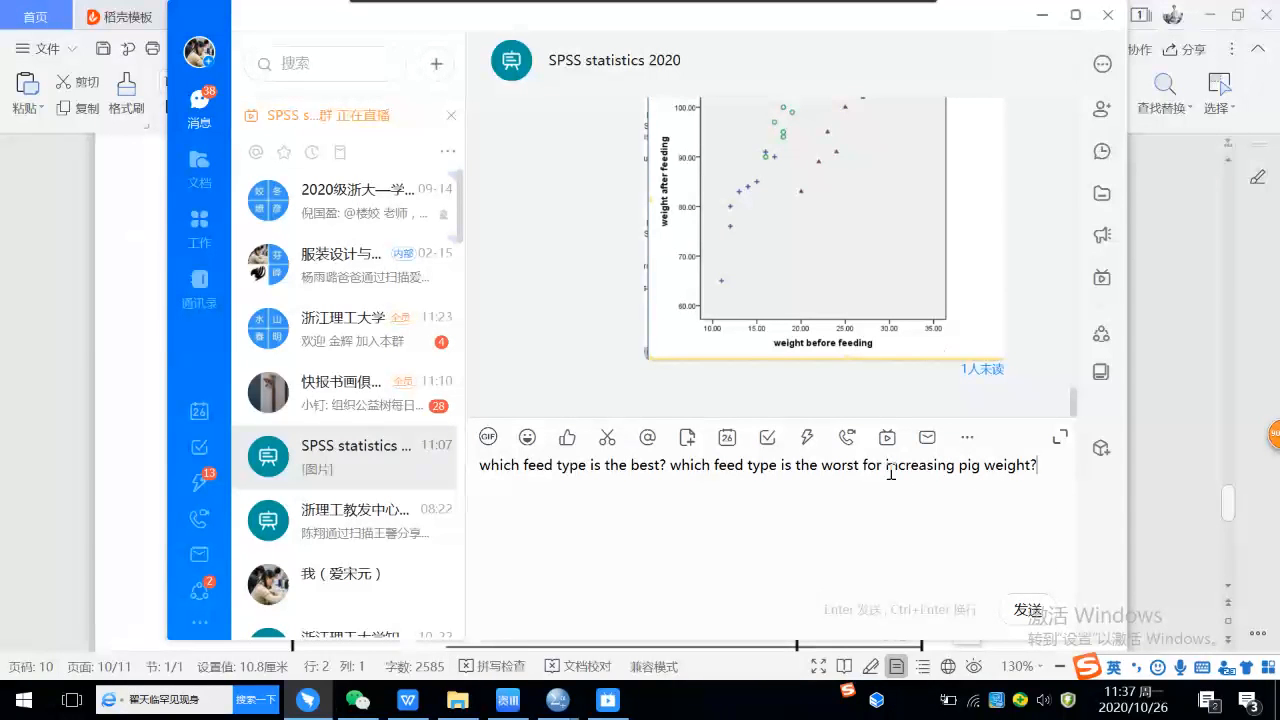
{"action": "left_click", "coordinate": [1016, 609]}
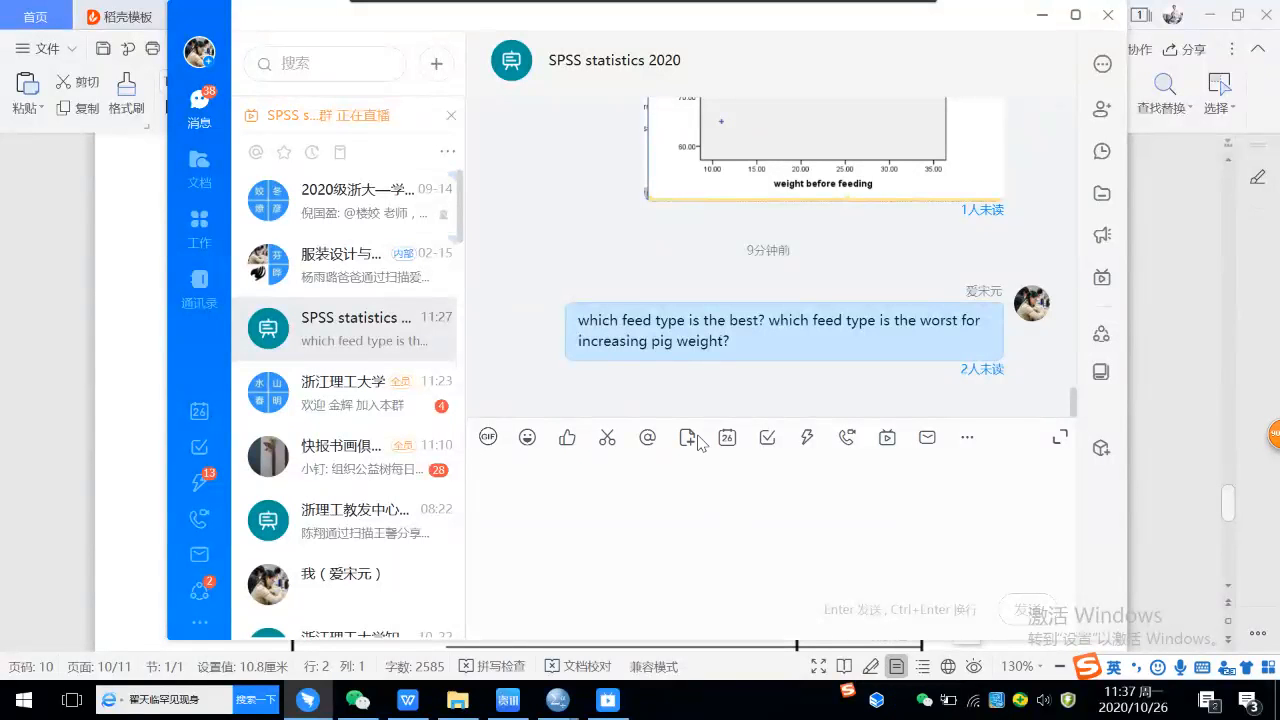
Check the group chat for replies to the feed type question and return to the lecture document
{"action": "scroll", "coordinate": [757, 323], "scroll_direction": "up", "scroll_amount": 3}
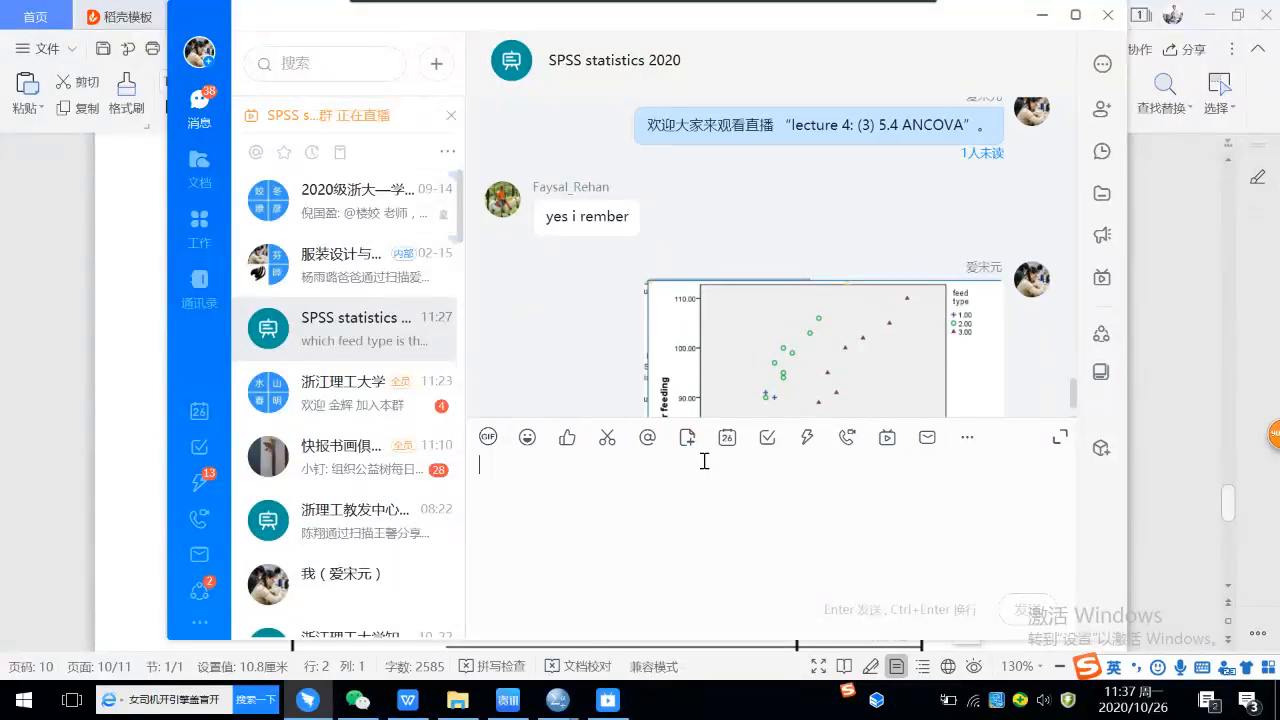
{"action": "scroll", "coordinate": [731, 400], "scroll_direction": "down", "scroll_amount": 3}
{"action": "left_click", "coordinate": [617, 537]}
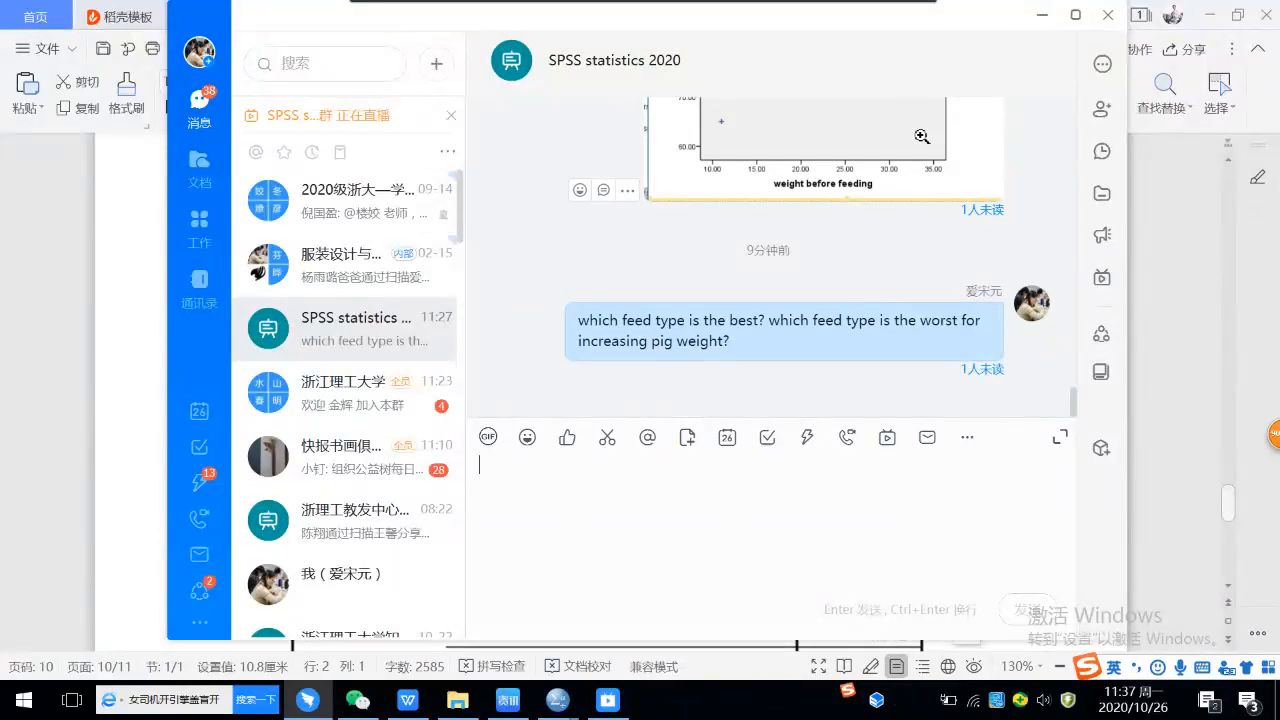
{"action": "left_click", "coordinate": [1044, 16]}
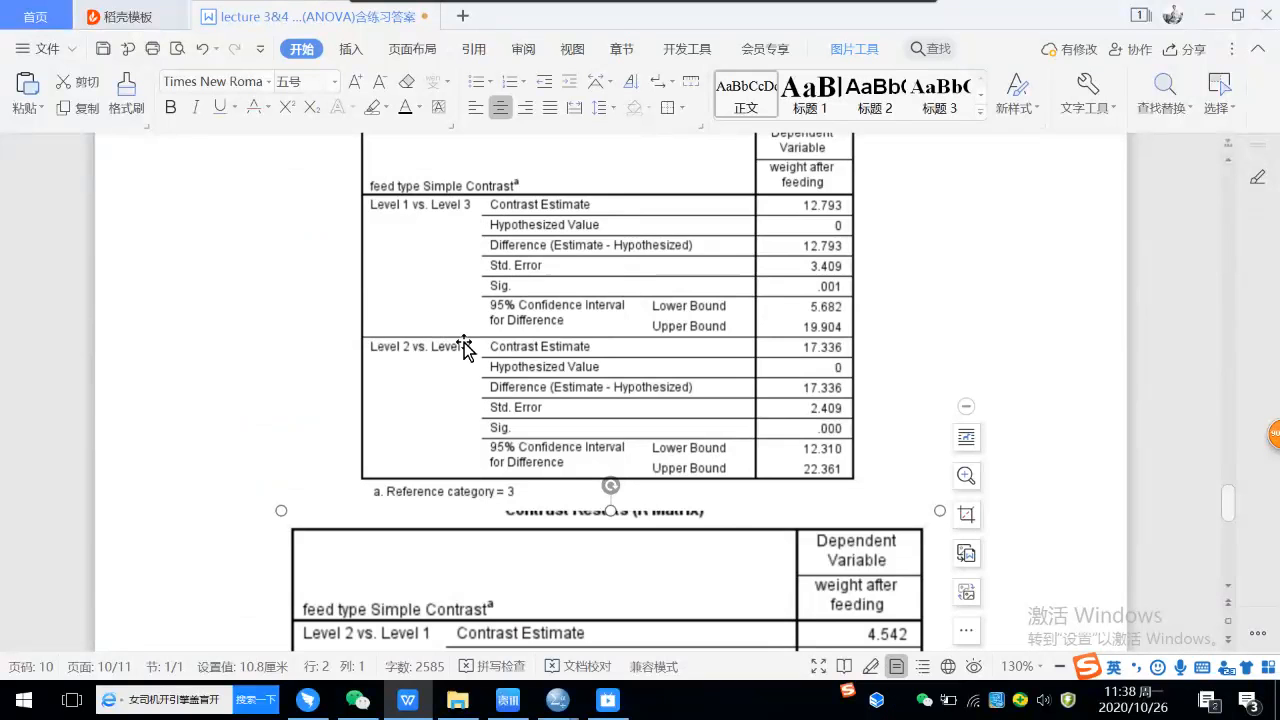
Examine the Level 2 vs. Level 1 contrast table above the Results and conclusions line
{"action": "scroll", "coordinate": [488, 362], "scroll_direction": "down", "scroll_amount": 4}
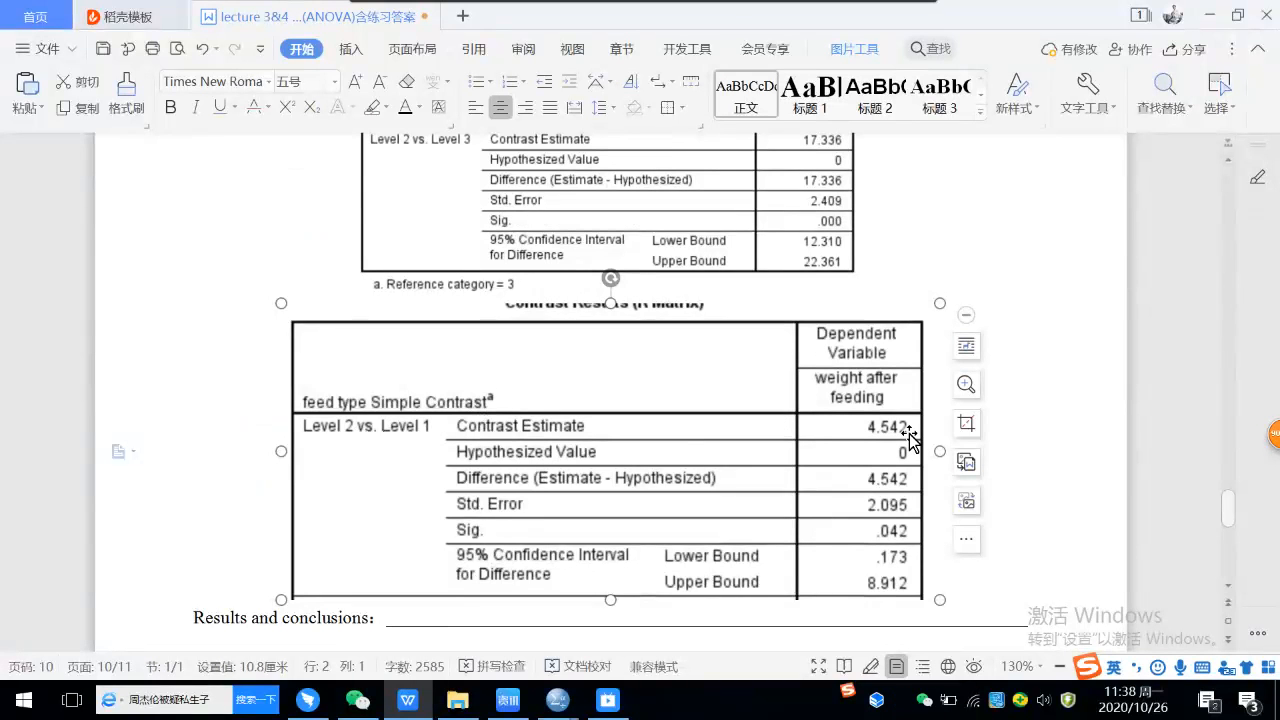
{"action": "scroll", "coordinate": [904, 433], "scroll_direction": "down", "scroll_amount": 1}
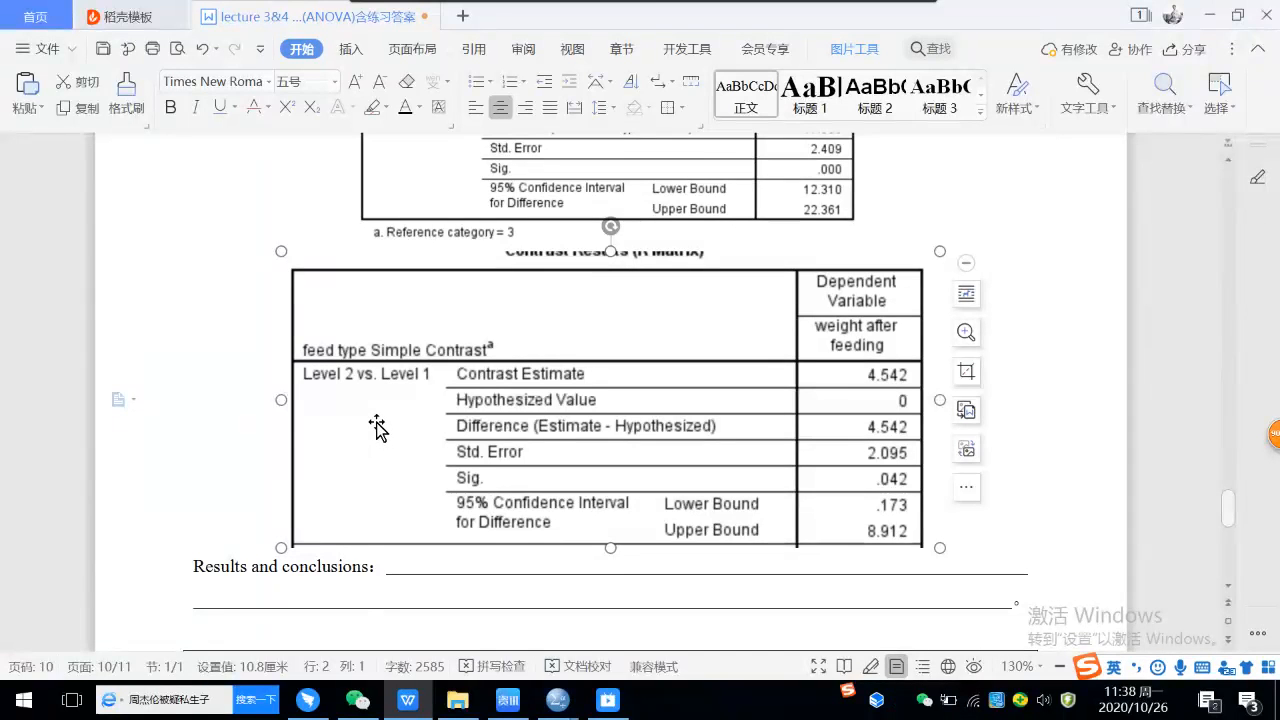
{"action": "scroll", "coordinate": [496, 433], "scroll_direction": "down", "scroll_amount": 2}
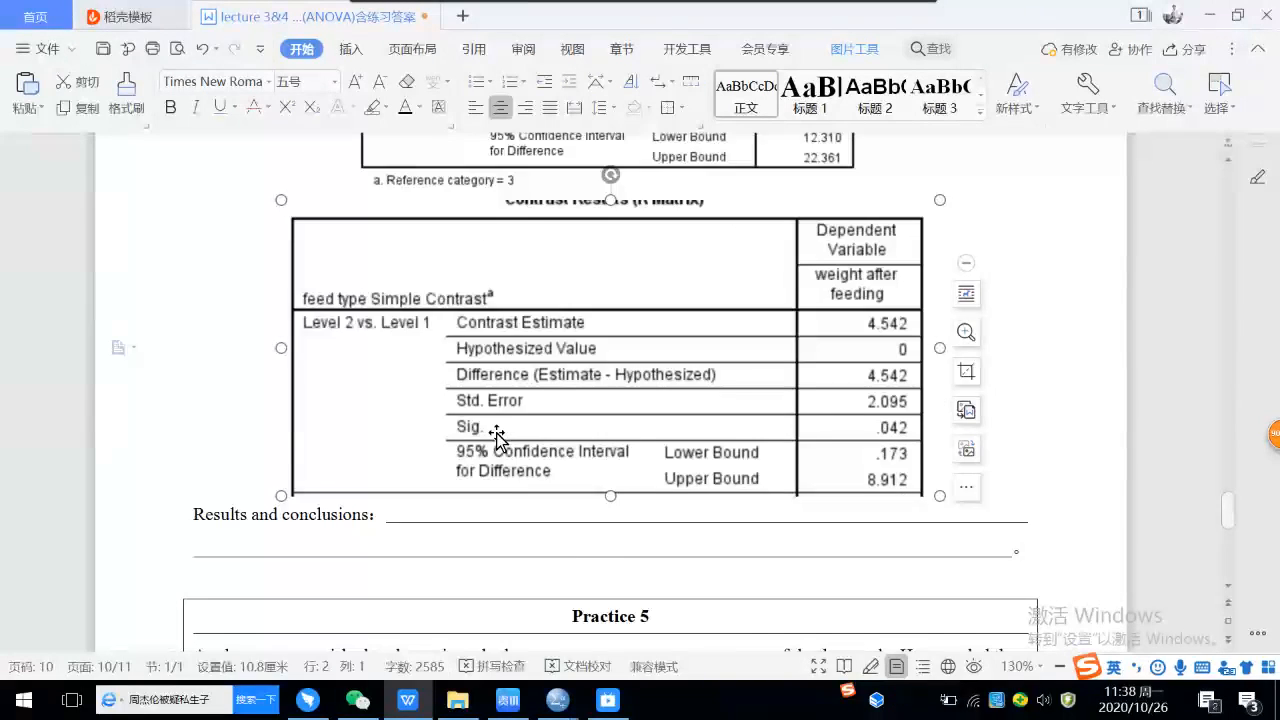
Review the simple contrast tables for Level 1 vs. 3, Level 2 vs. 3 and Level 2 vs. 1 above Results and conclusions
{"action": "scroll", "coordinate": [496, 433], "scroll_direction": "down", "scroll_amount": 1}
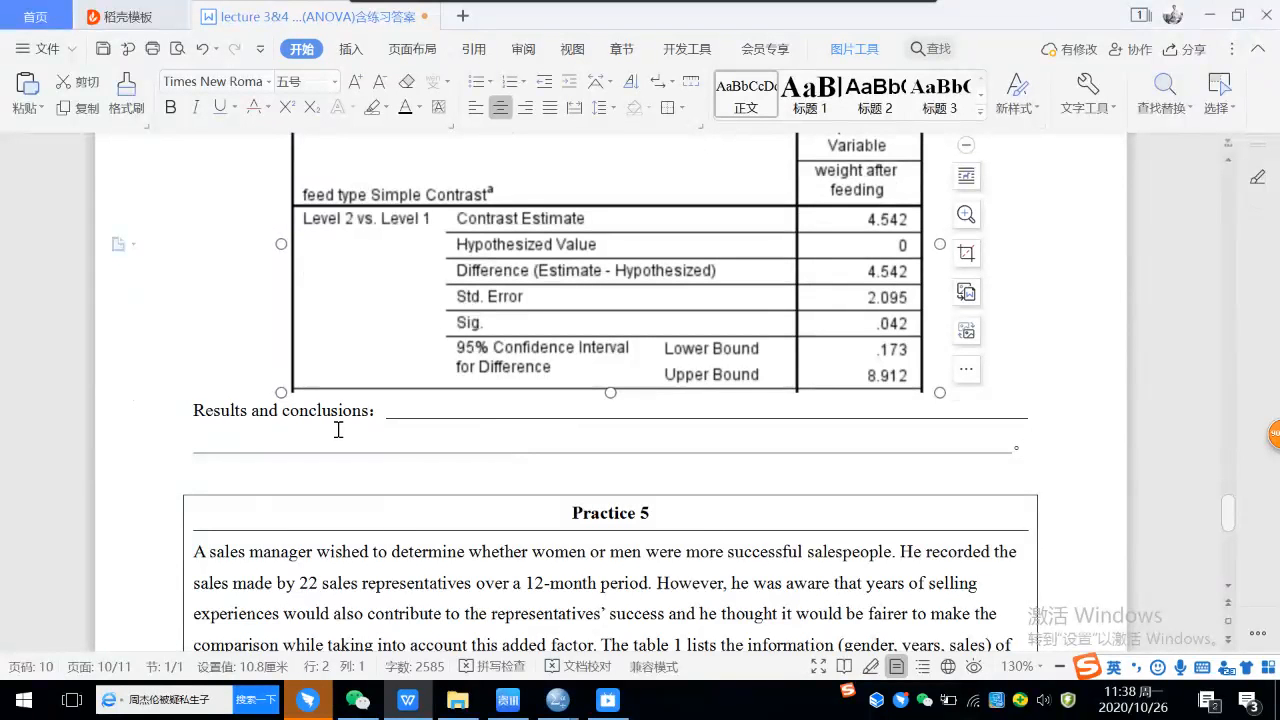
{"action": "left_click", "coordinate": [424, 433]}
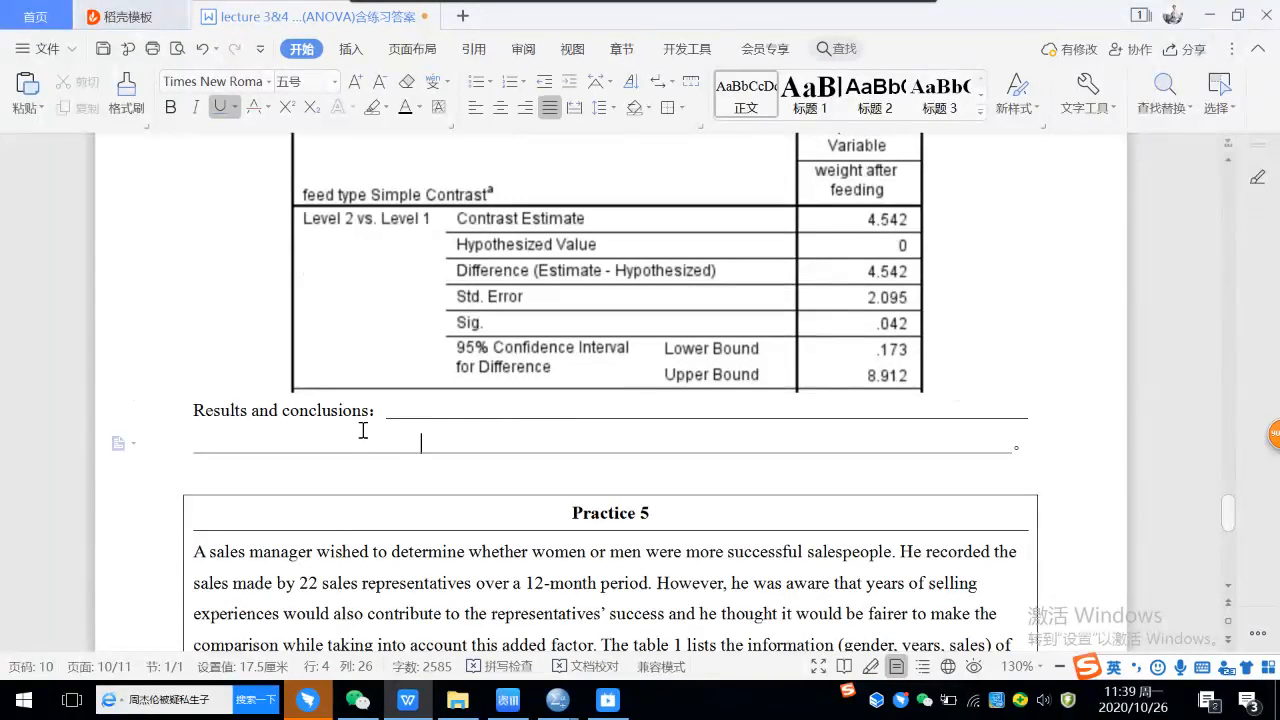
{"action": "scroll", "coordinate": [704, 327], "scroll_direction": "up", "scroll_amount": 5}
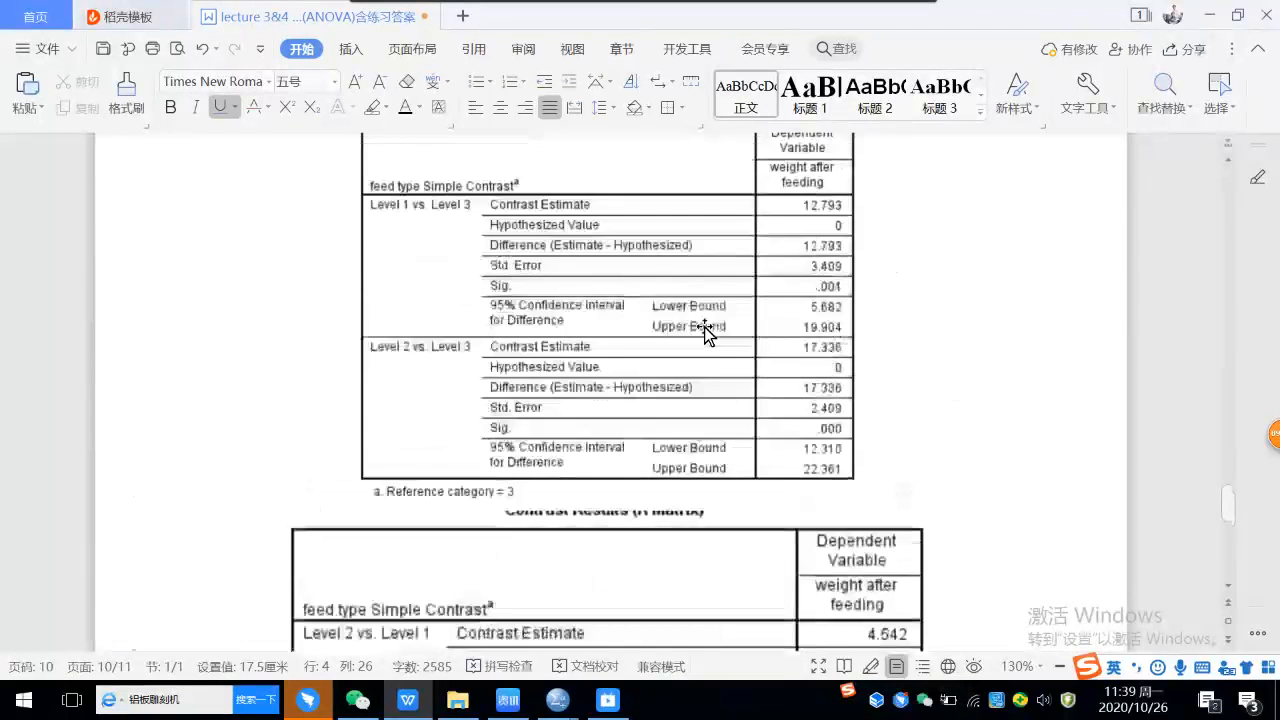
{"action": "scroll", "coordinate": [704, 327], "scroll_direction": "up", "scroll_amount": 2}
{"action": "scroll", "coordinate": [704, 327], "scroll_direction": "down", "scroll_amount": 4}
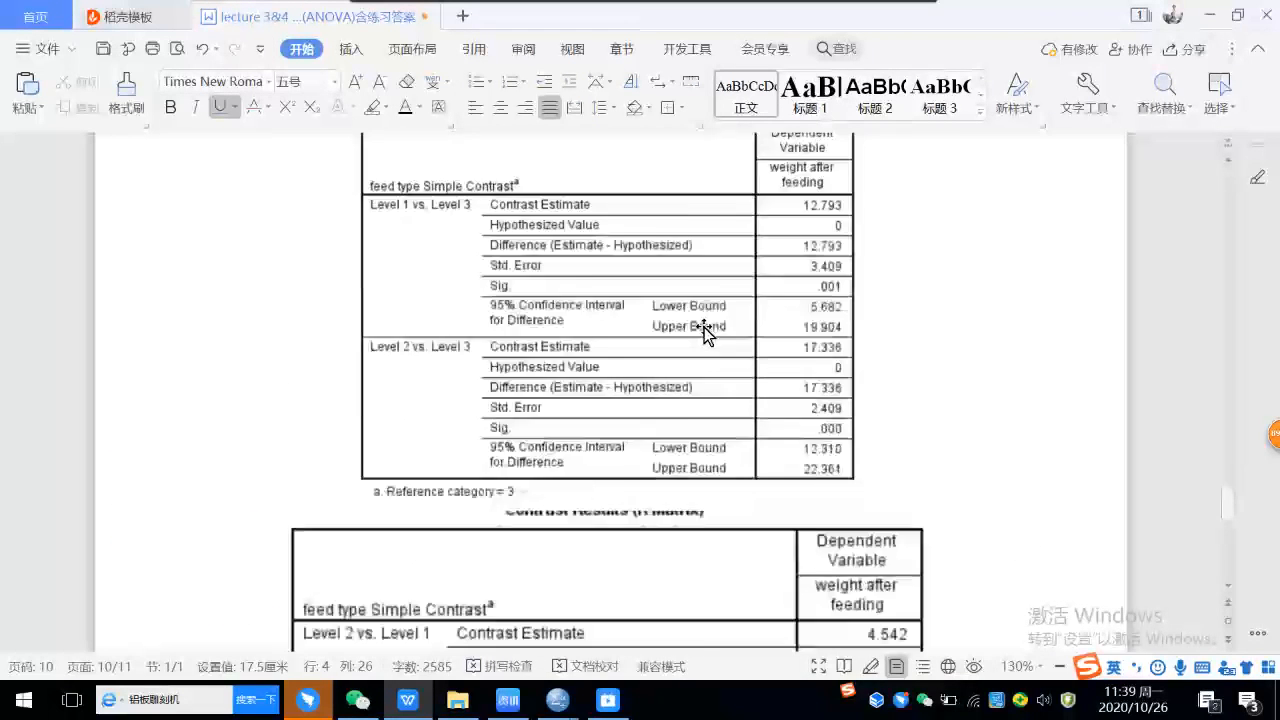
{"action": "scroll", "coordinate": [697, 332], "scroll_direction": "down", "scroll_amount": 2}
{"action": "scroll", "coordinate": [689, 336], "scroll_direction": "down", "scroll_amount": 2}
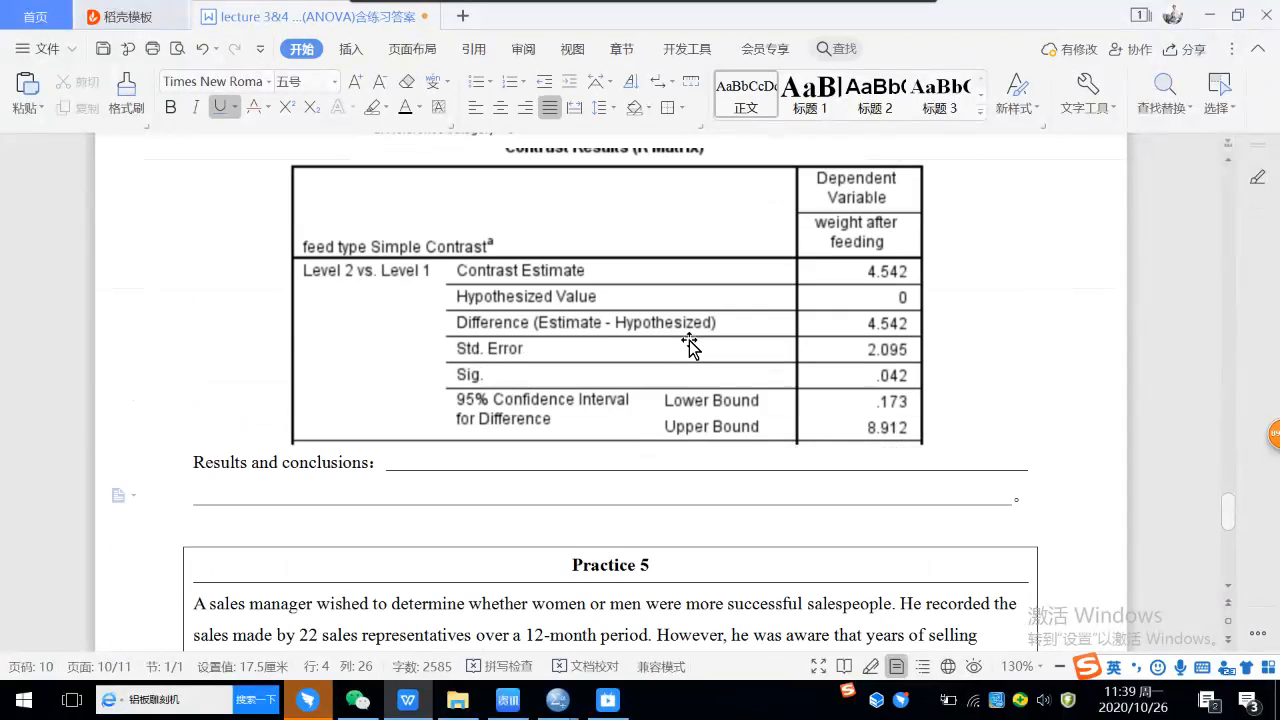
{"action": "scroll", "coordinate": [689, 345], "scroll_direction": "down", "scroll_amount": 1}
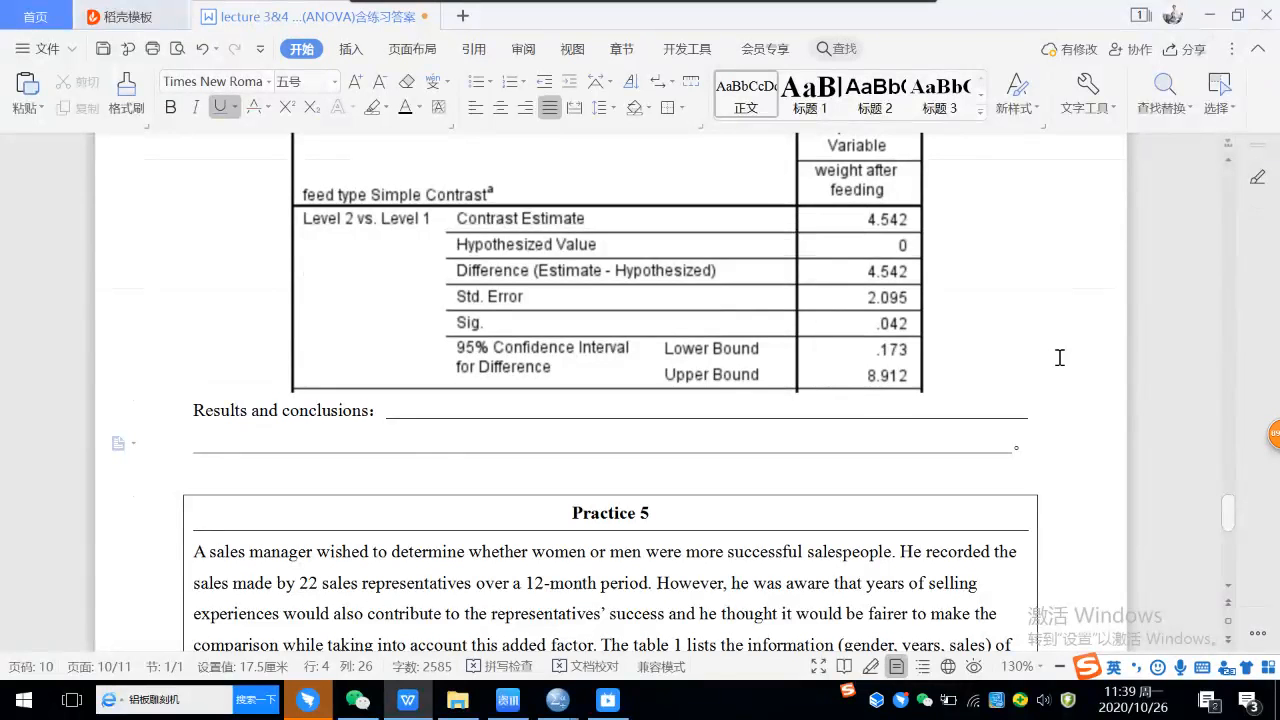
Copy the whole Practice 4 box, including Table2, from the section before 5.4 One-way analysis of covariance
{"action": "scroll", "coordinate": [1060, 357], "scroll_direction": "up", "scroll_amount": 15}
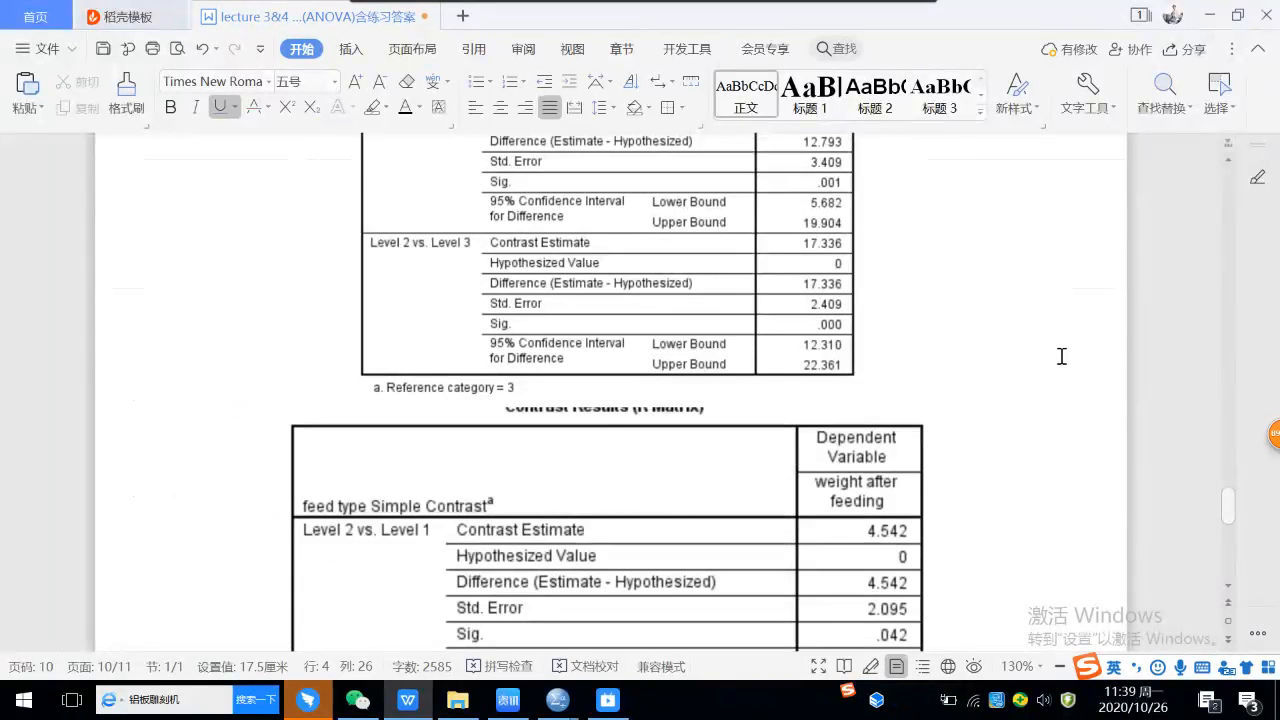
{"action": "scroll", "coordinate": [1062, 350], "scroll_direction": "up", "scroll_amount": 5}
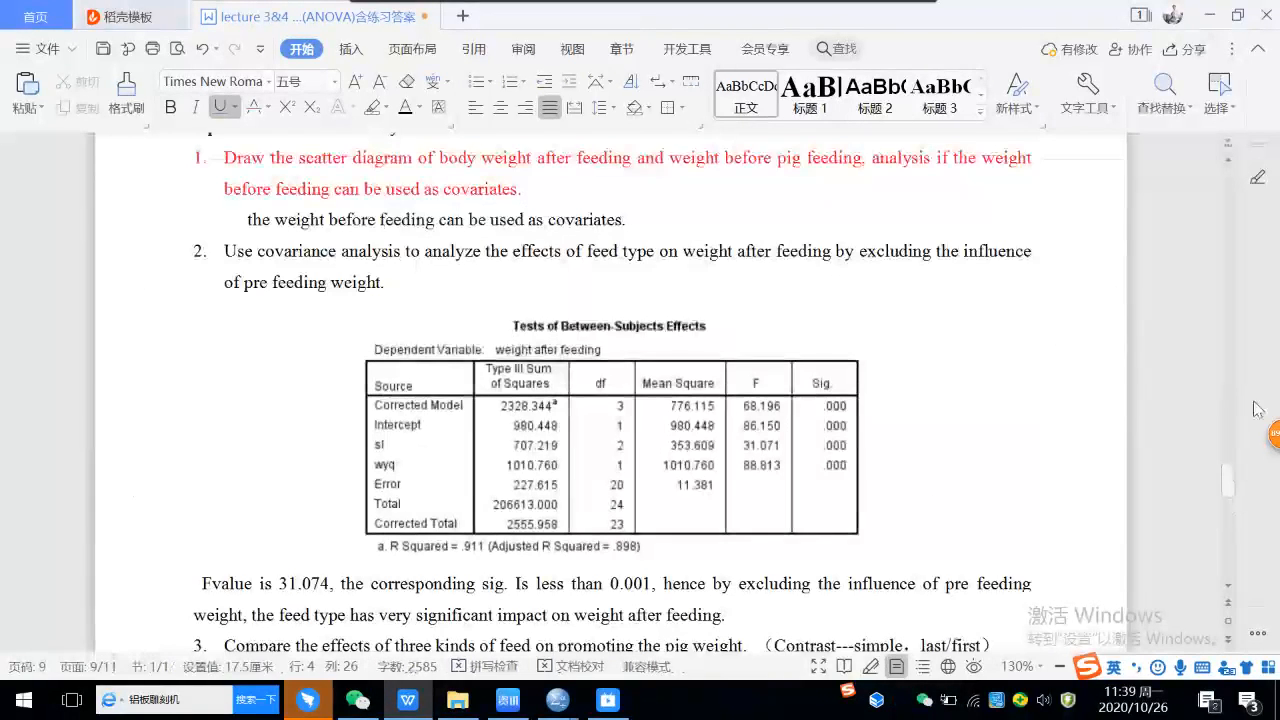
{"action": "mouse_move", "coordinate": [1228, 488]}
{"action": "left_mouse_down"}
{"action": "mouse_move", "coordinate": [1222, 450]}
{"action": "mouse_move", "coordinate": [1220, 469]}
{"action": "left_mouse_up"}
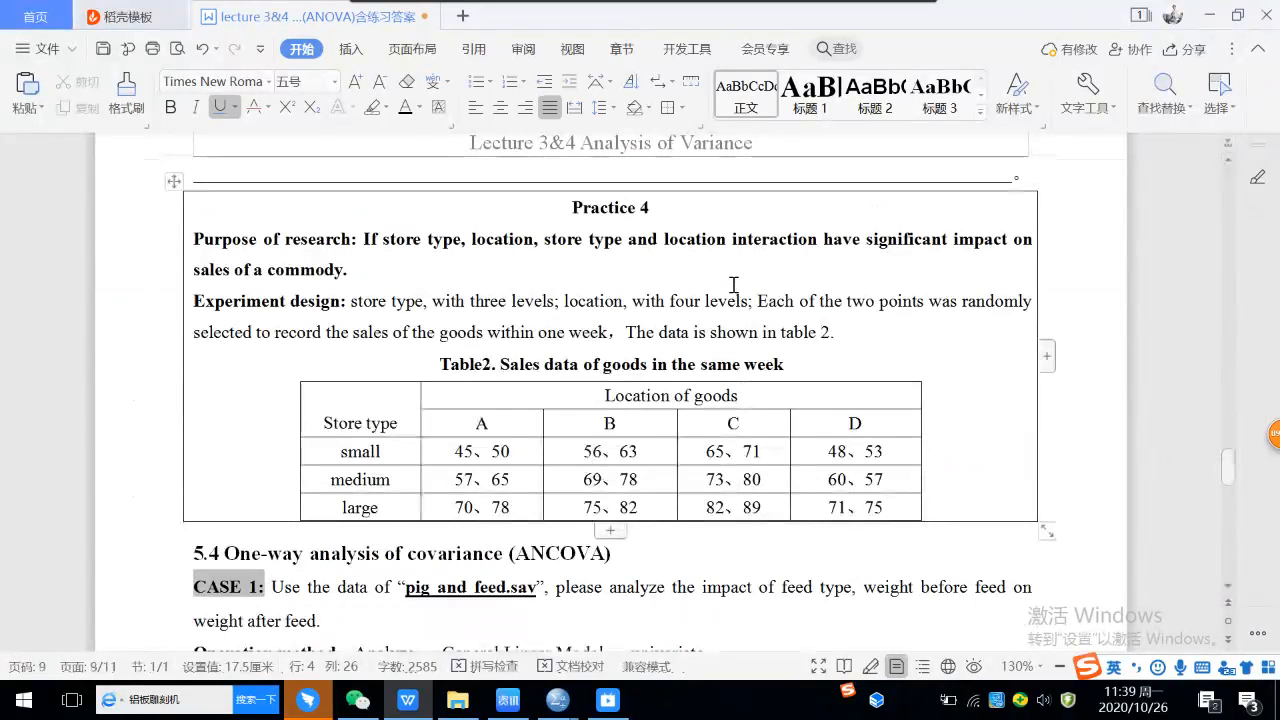
{"action": "left_click", "coordinate": [172, 180]}
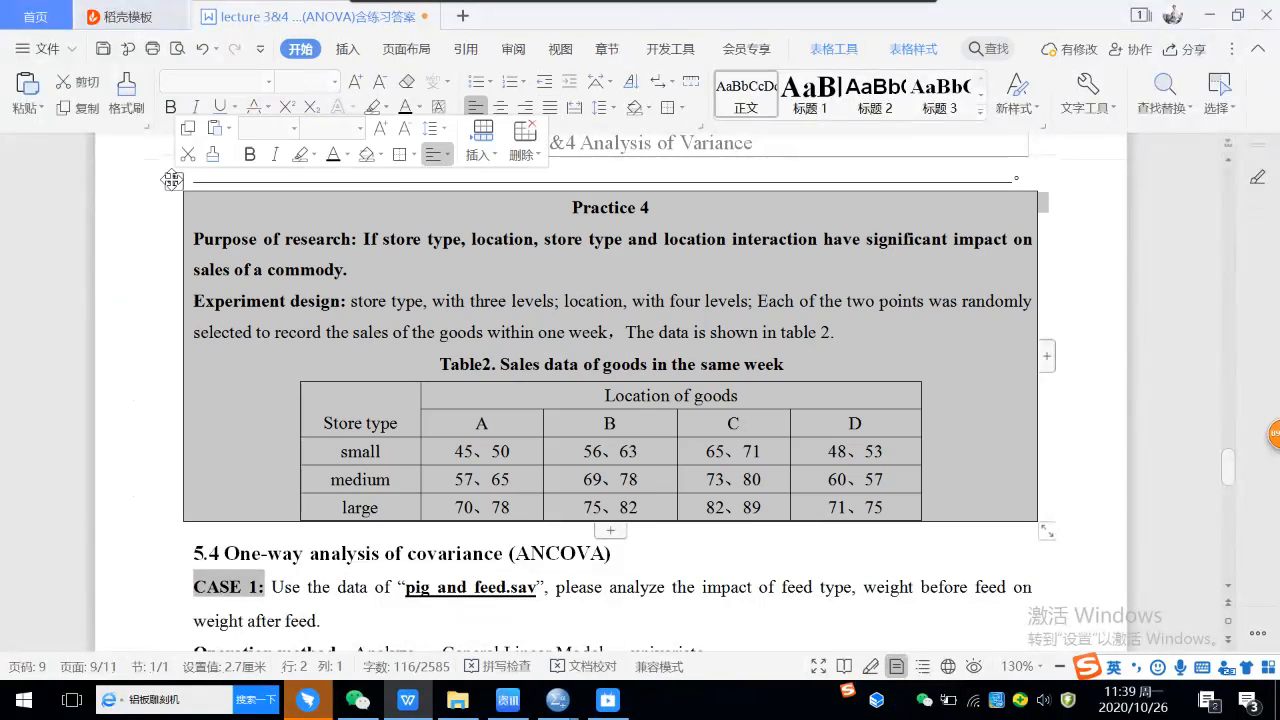
{"action": "right_click", "coordinate": [173, 181]}
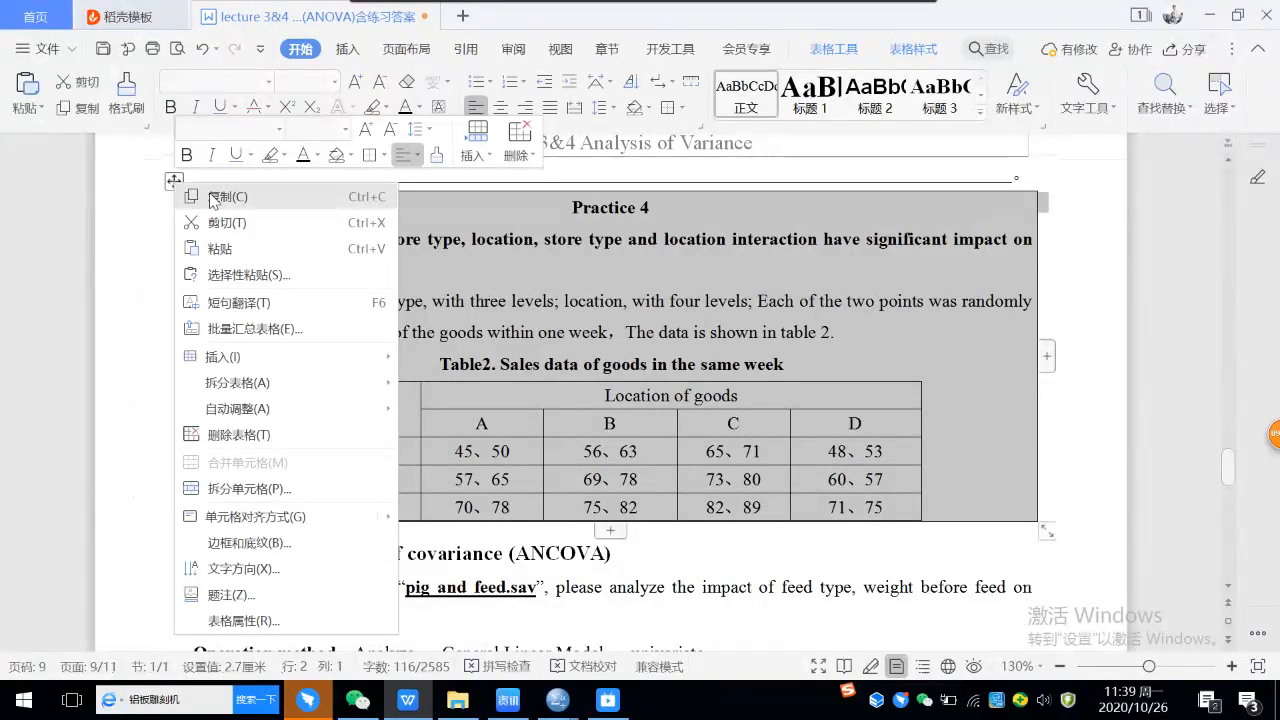
{"action": "left_click", "coordinate": [213, 197]}
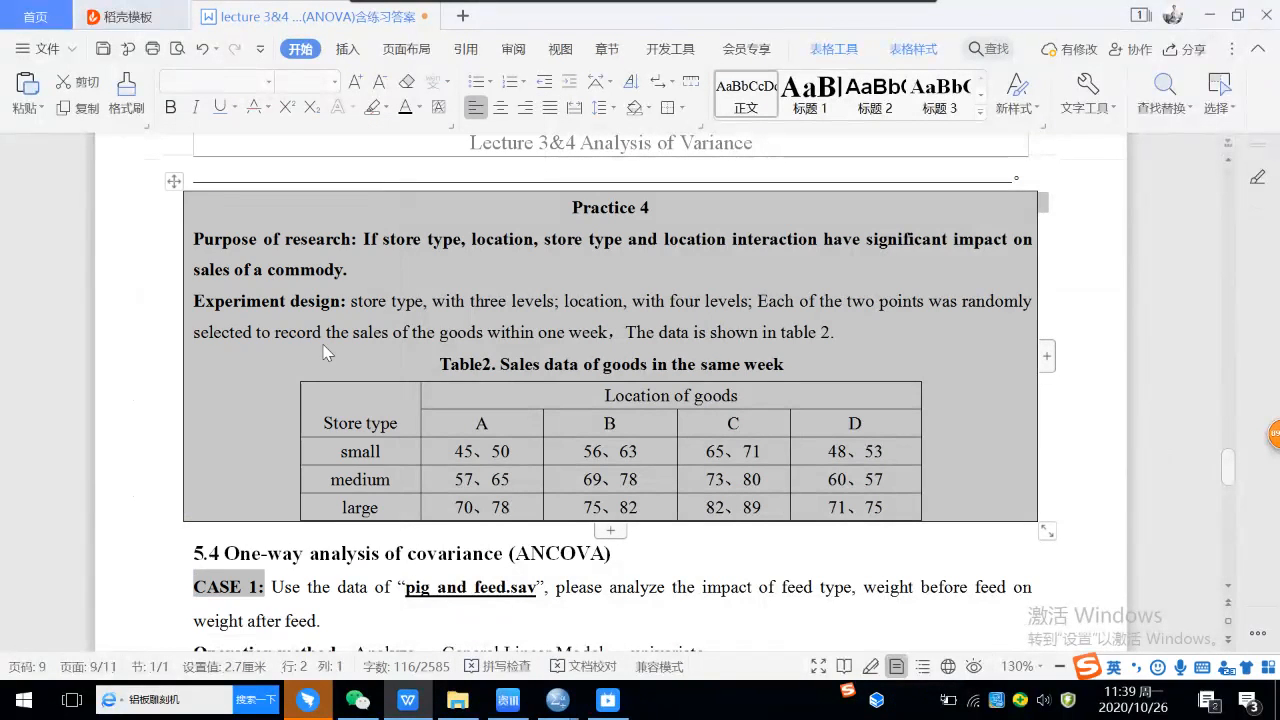
Paste the copied Practice 4 text into the SPSS statistics 2020 chat in DingTalk, send it and return to the lecture document
{"action": "left_click", "coordinate": [320, 708]}
{"action": "right_click", "coordinate": [496, 534]}
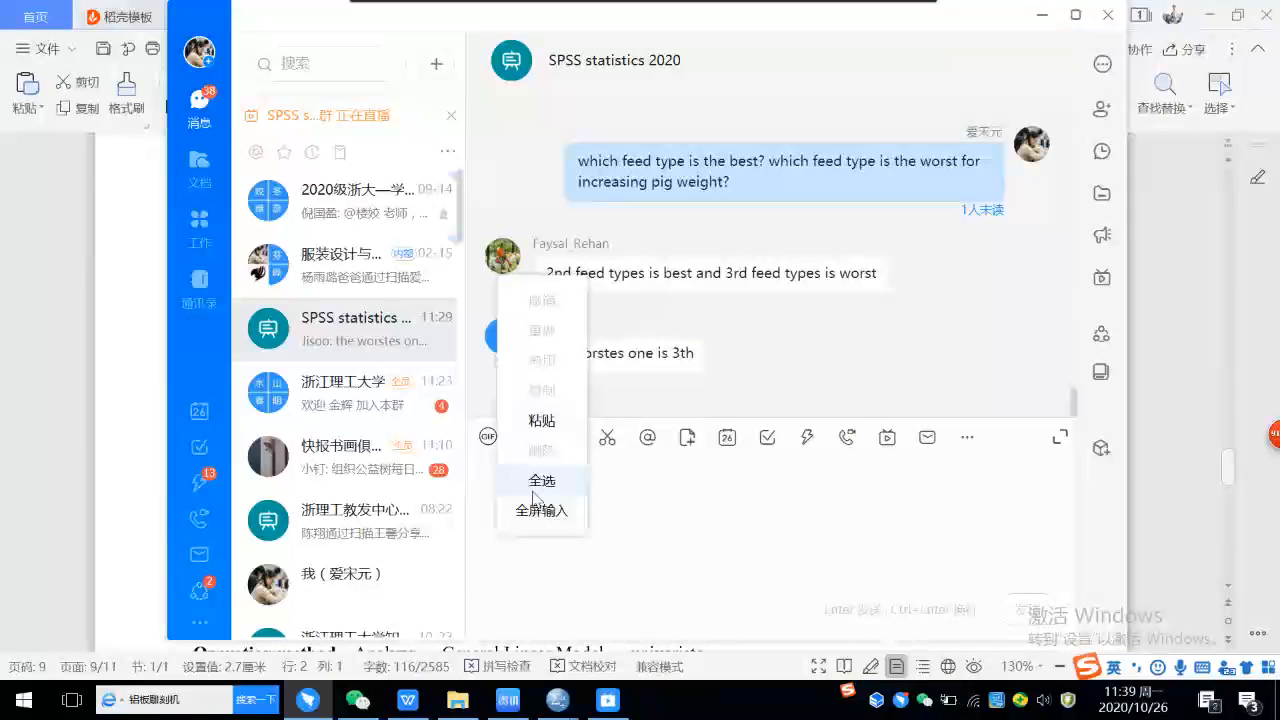
{"action": "left_click", "coordinate": [541, 420]}
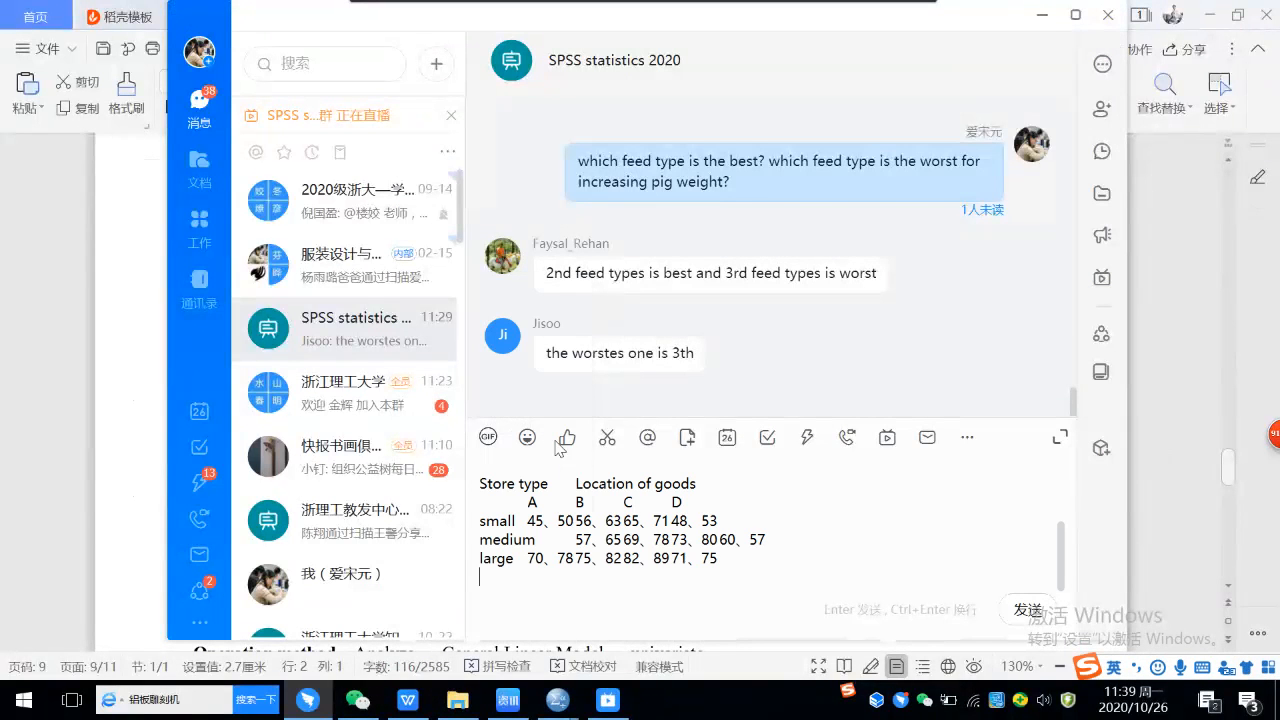
{"action": "left_click", "coordinate": [1028, 610]}
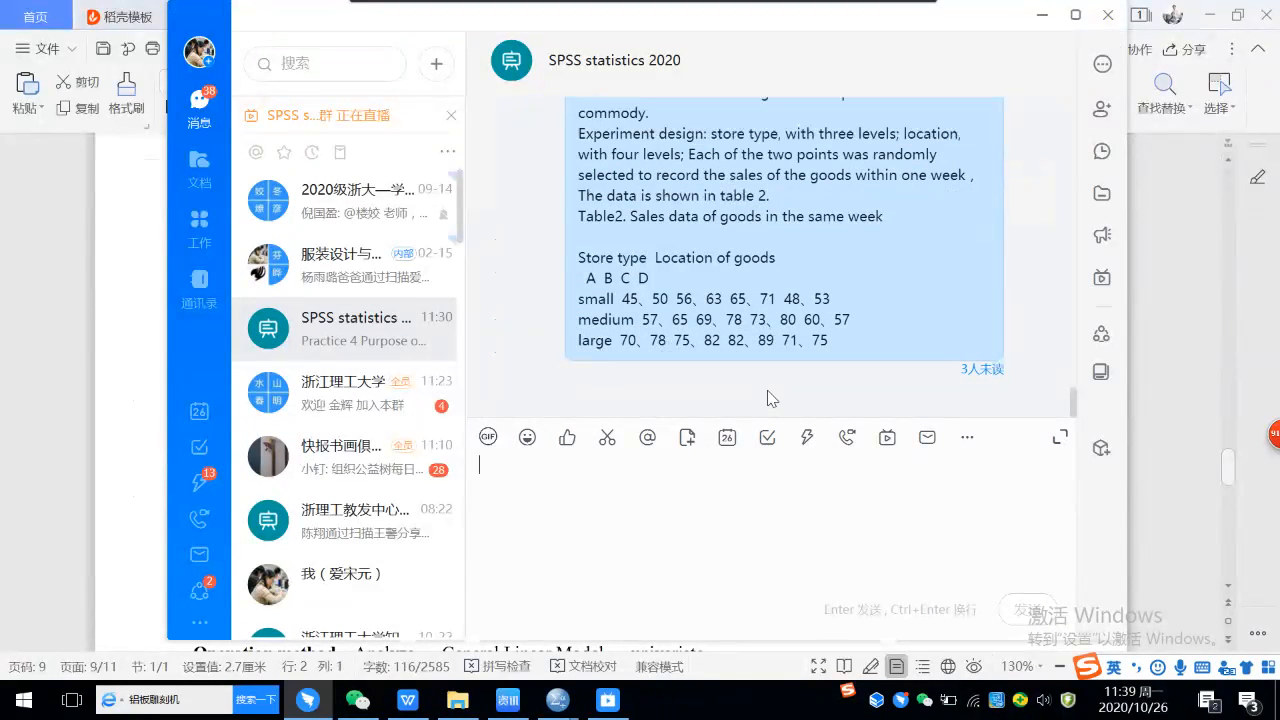
{"action": "left_click", "coordinate": [1040, 20]}
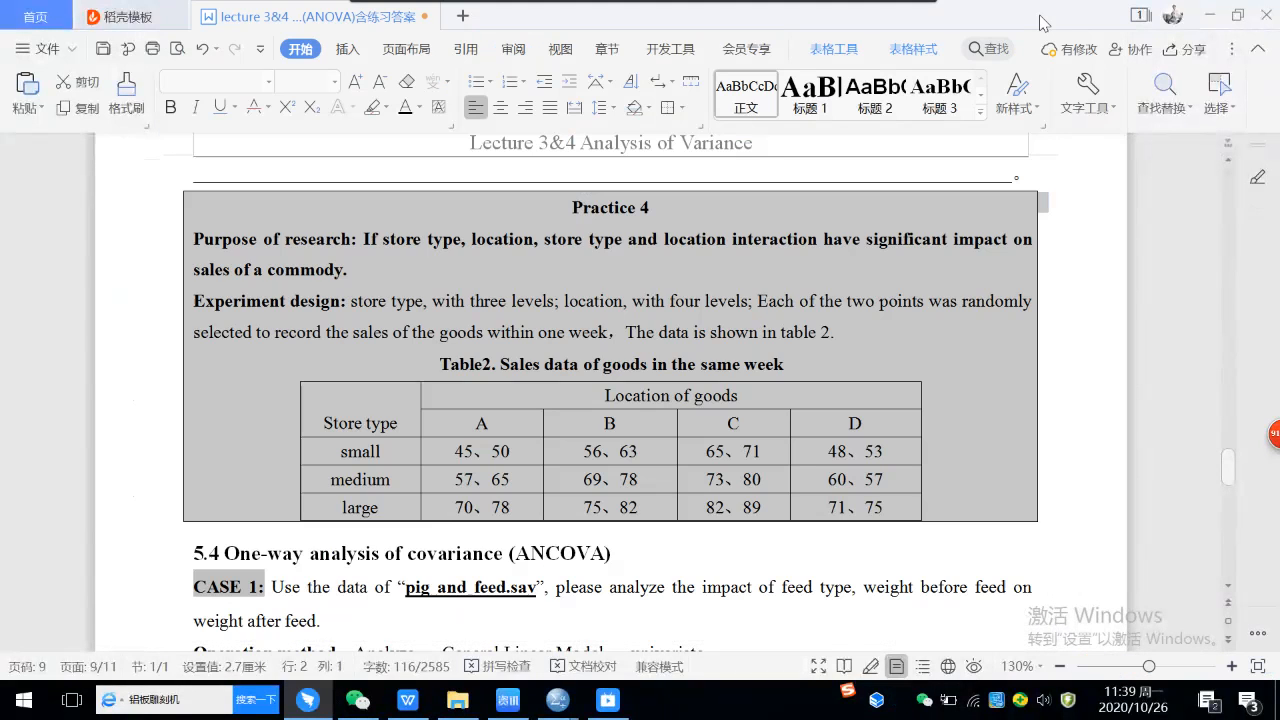
Deselect the Practice 4 box and capture it with its sales table as a screenshot on the clipboard
{"action": "left_click", "coordinate": [1103, 425]}
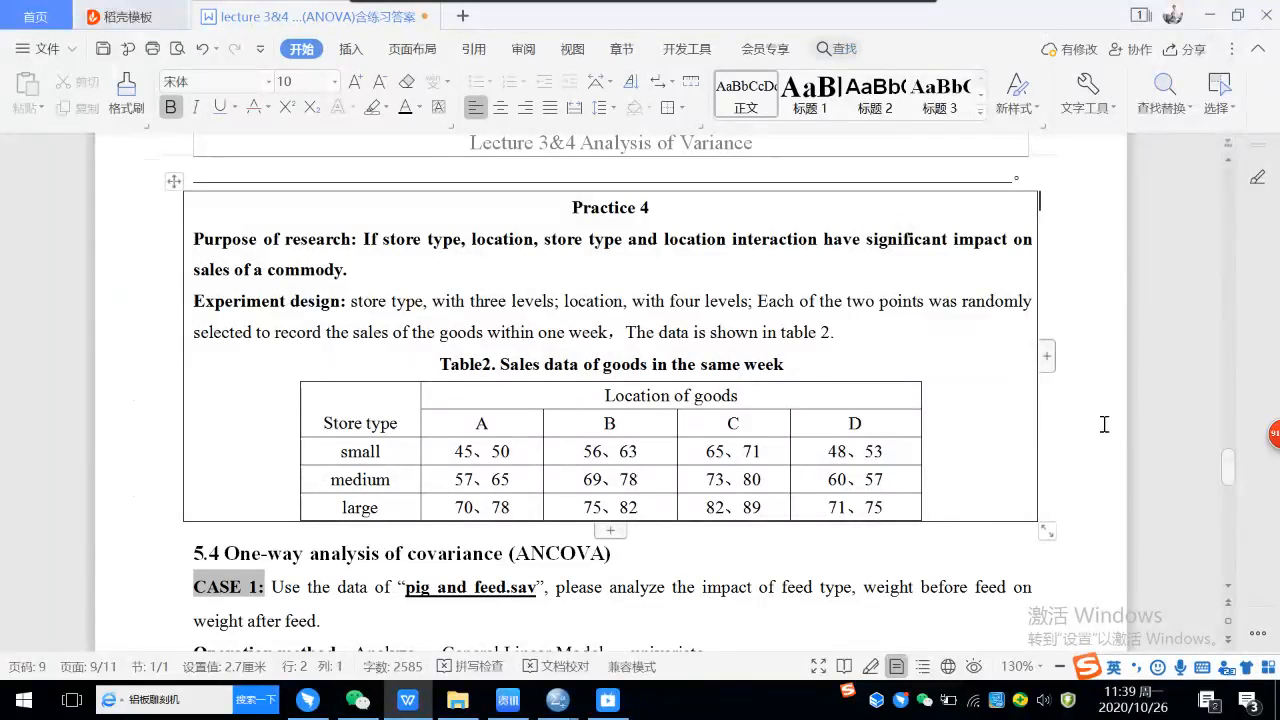
{"action": "key", "text": "alt+a"}
{"action": "left_click_drag", "start_coordinate": [164, 184], "coordinate": [1064, 536]}
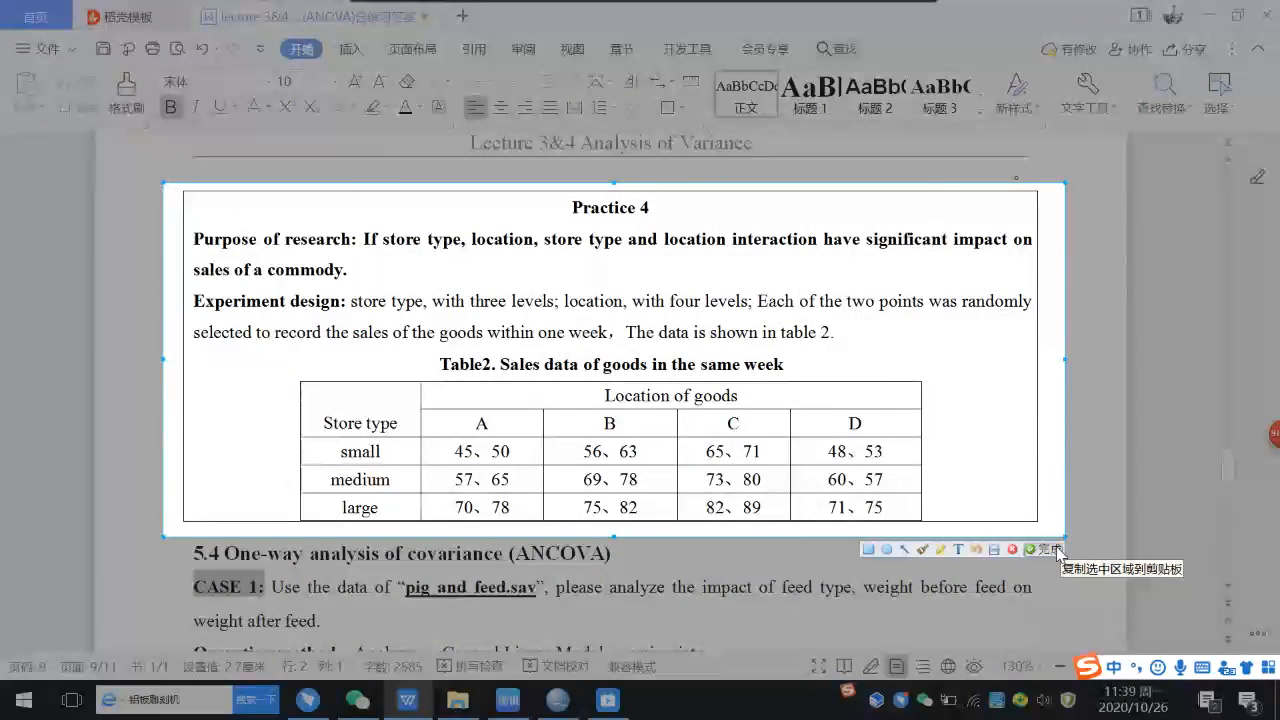
{"action": "left_click", "coordinate": [1045, 549]}
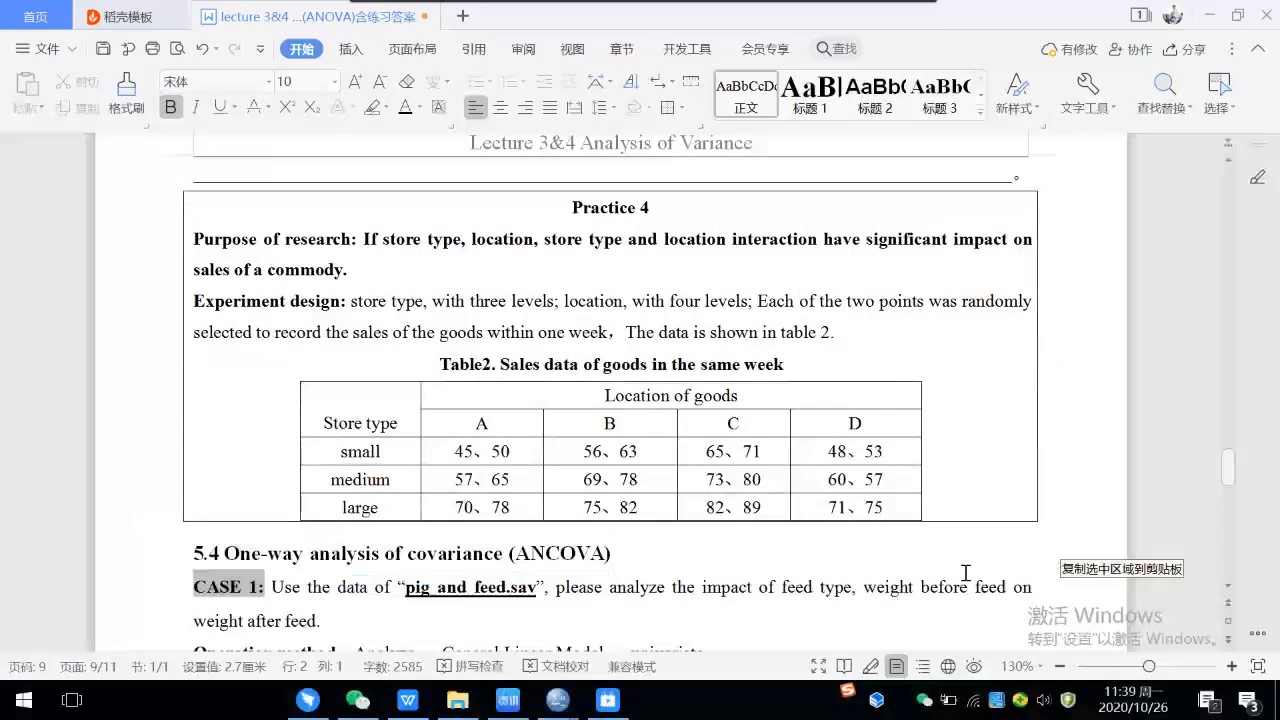
Send the Practice 4 screenshot to the SPSS statistics 2020 chat in DingTalk and return to the lecture document
{"action": "left_click", "coordinate": [311, 698]}
{"action": "key", "text": "ctrl+v"}
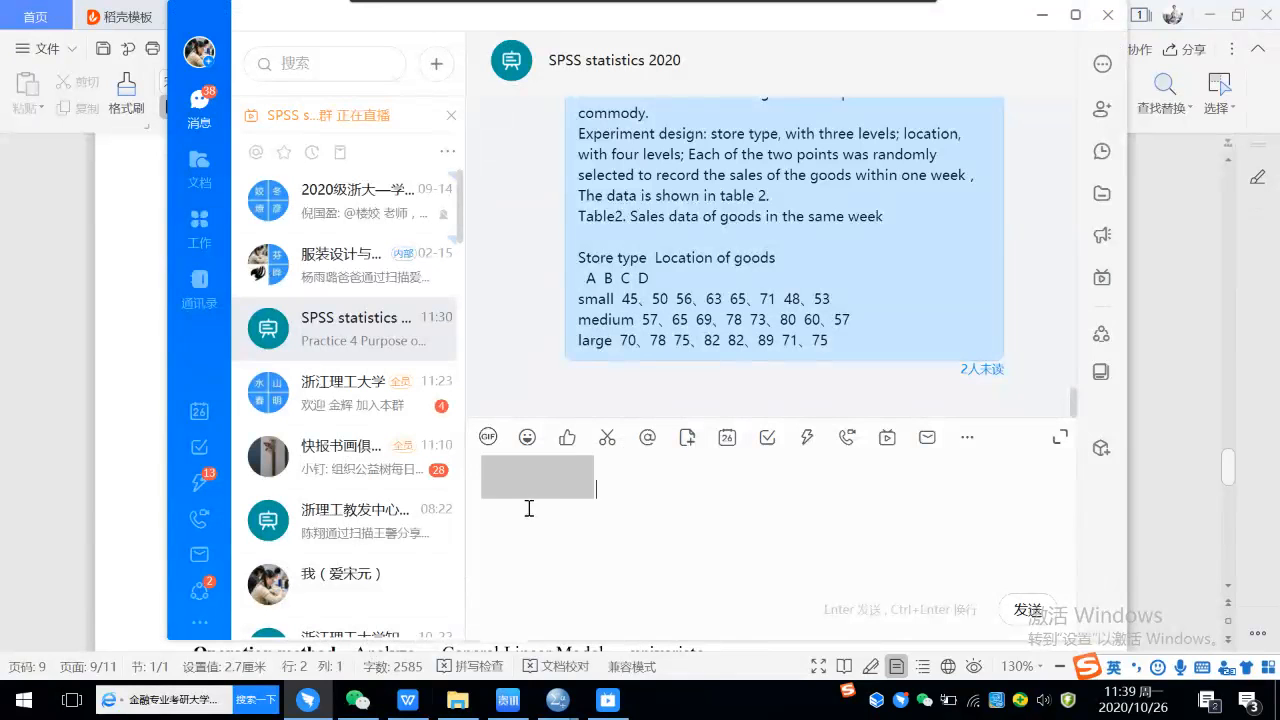
{"action": "left_click", "coordinate": [1028, 610]}
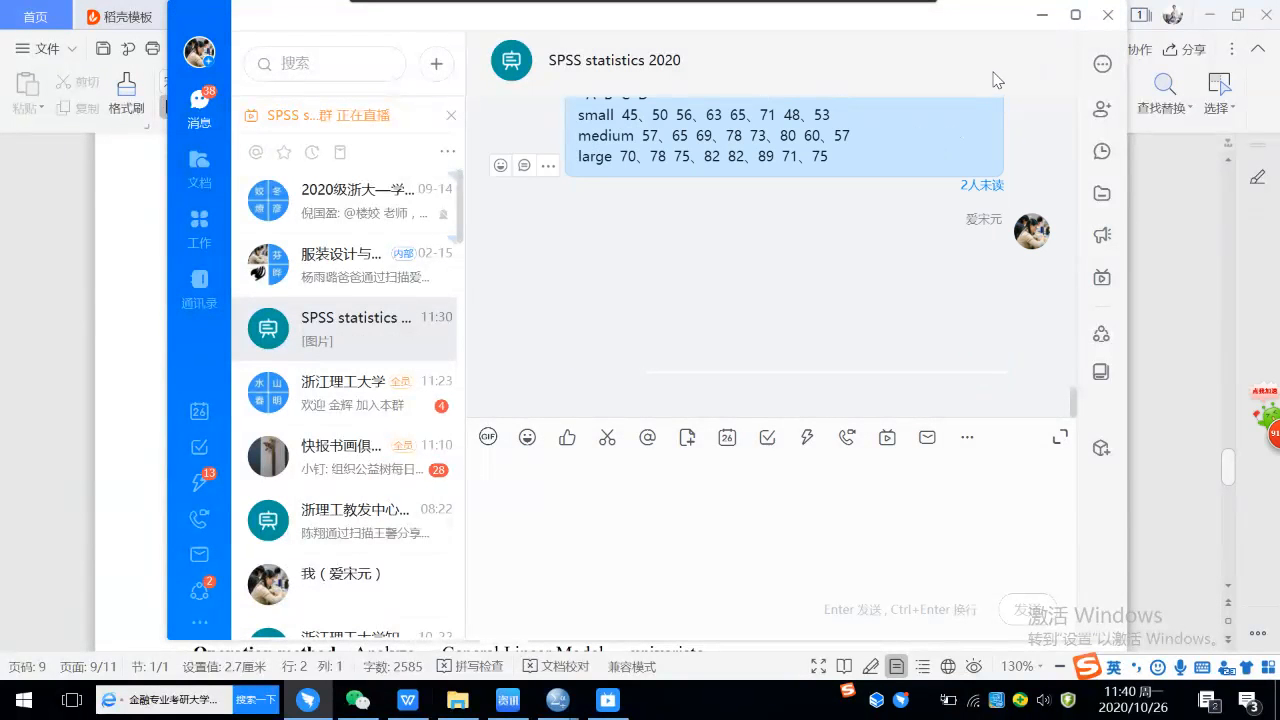
{"action": "left_click", "coordinate": [1044, 17]}
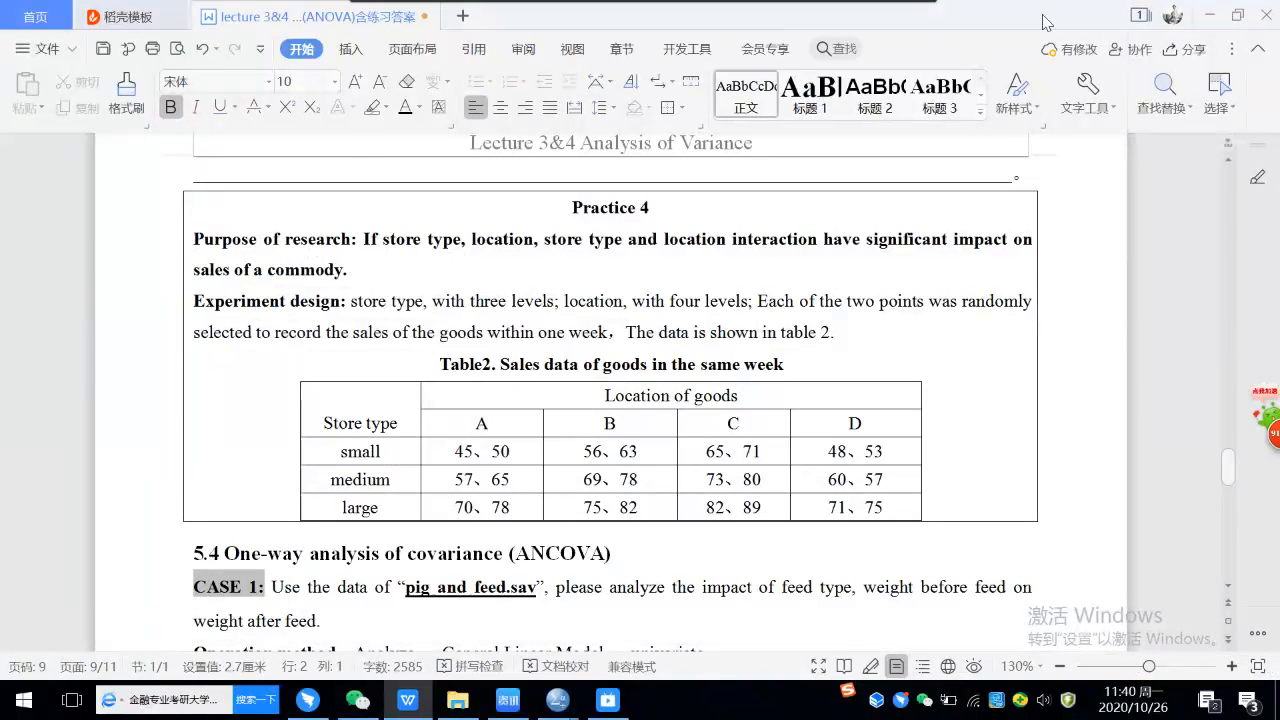
Capture the Practice 5 box with Table3 of the 22 sales representatives as a screenshot on the clipboard
{"action": "scroll", "coordinate": [829, 380], "scroll_direction": "down", "scroll_amount": 5}
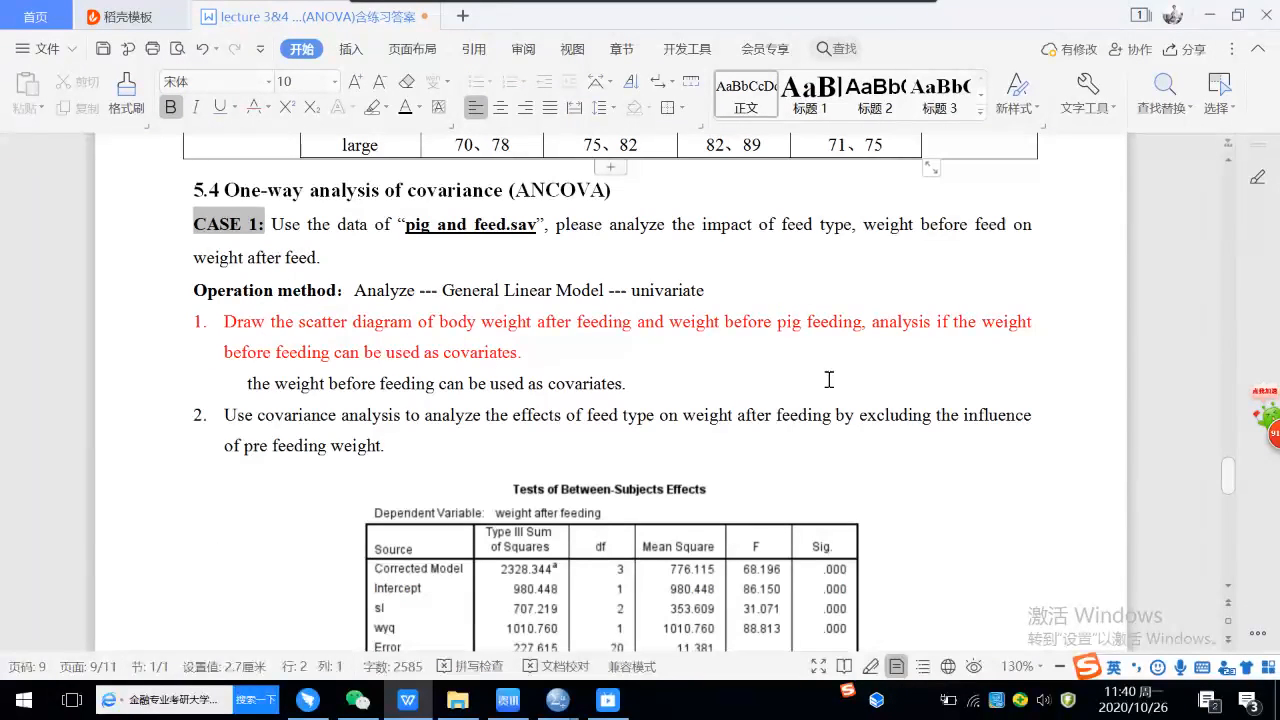
{"action": "scroll", "coordinate": [829, 380], "scroll_direction": "down", "scroll_amount": 15}
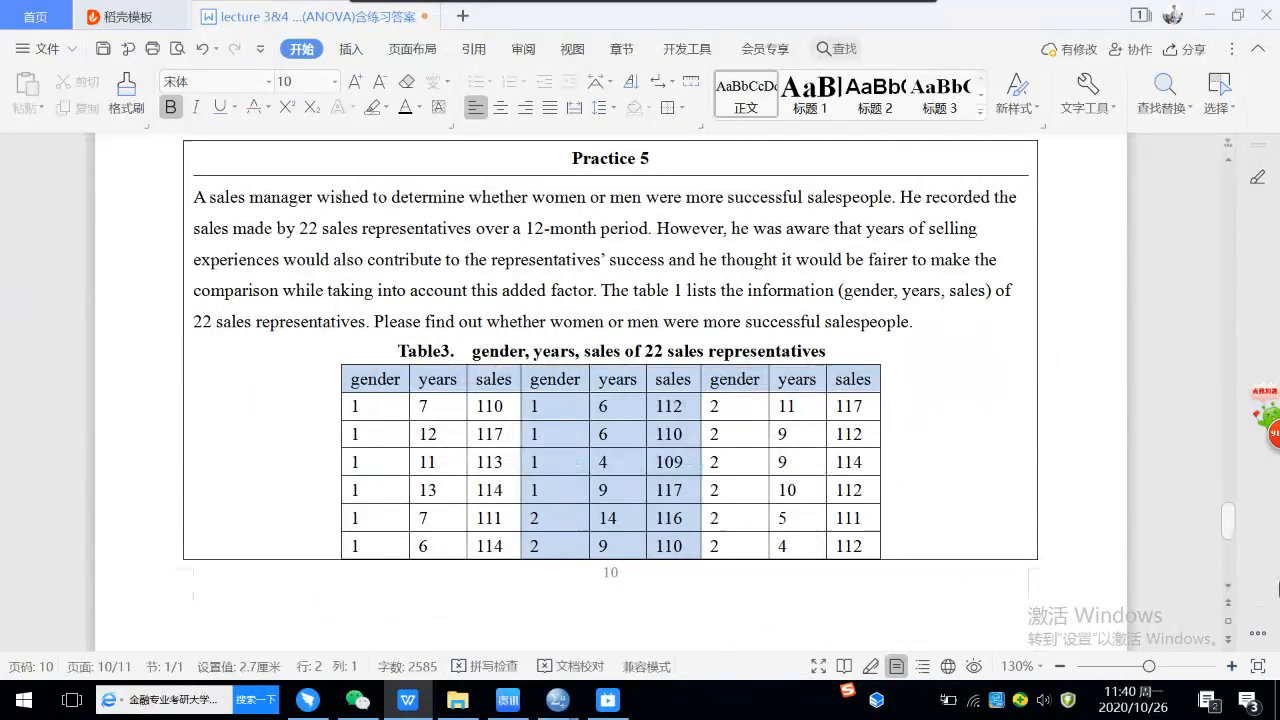
{"action": "key", "text": "ctrl+alt+a"}
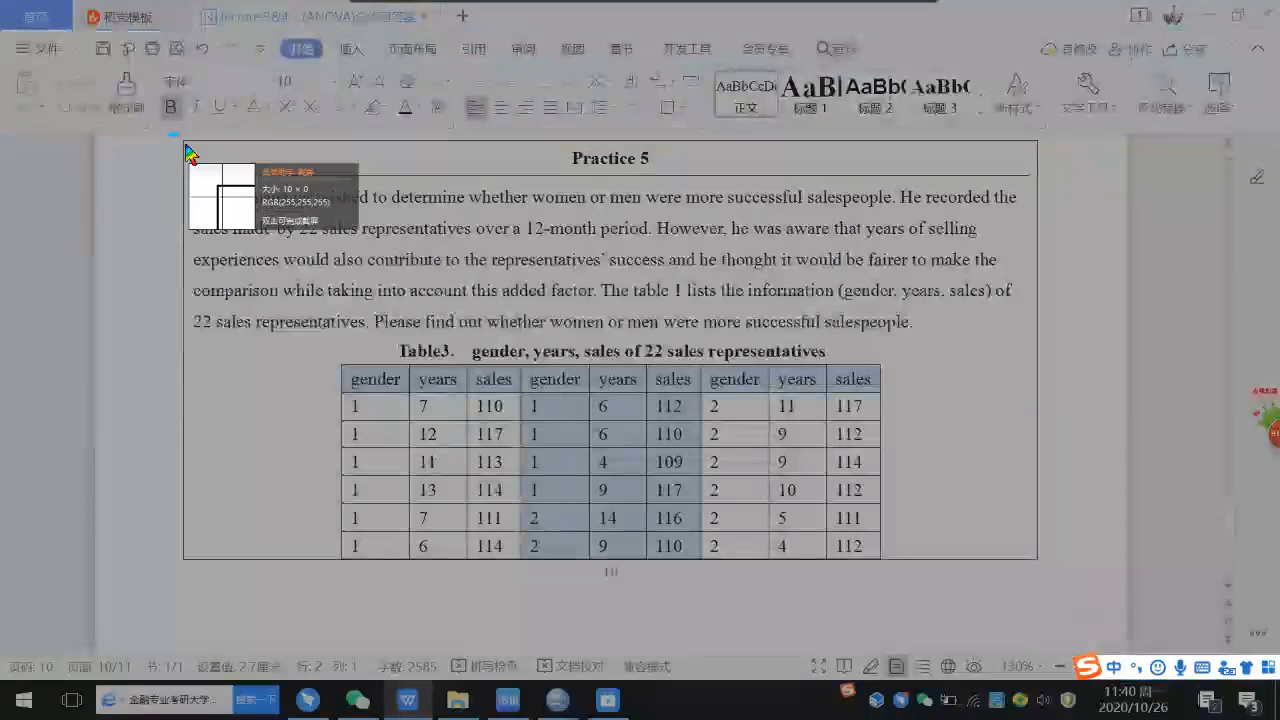
{"action": "left_click_drag", "start_coordinate": [171, 136], "coordinate": [1058, 568]}
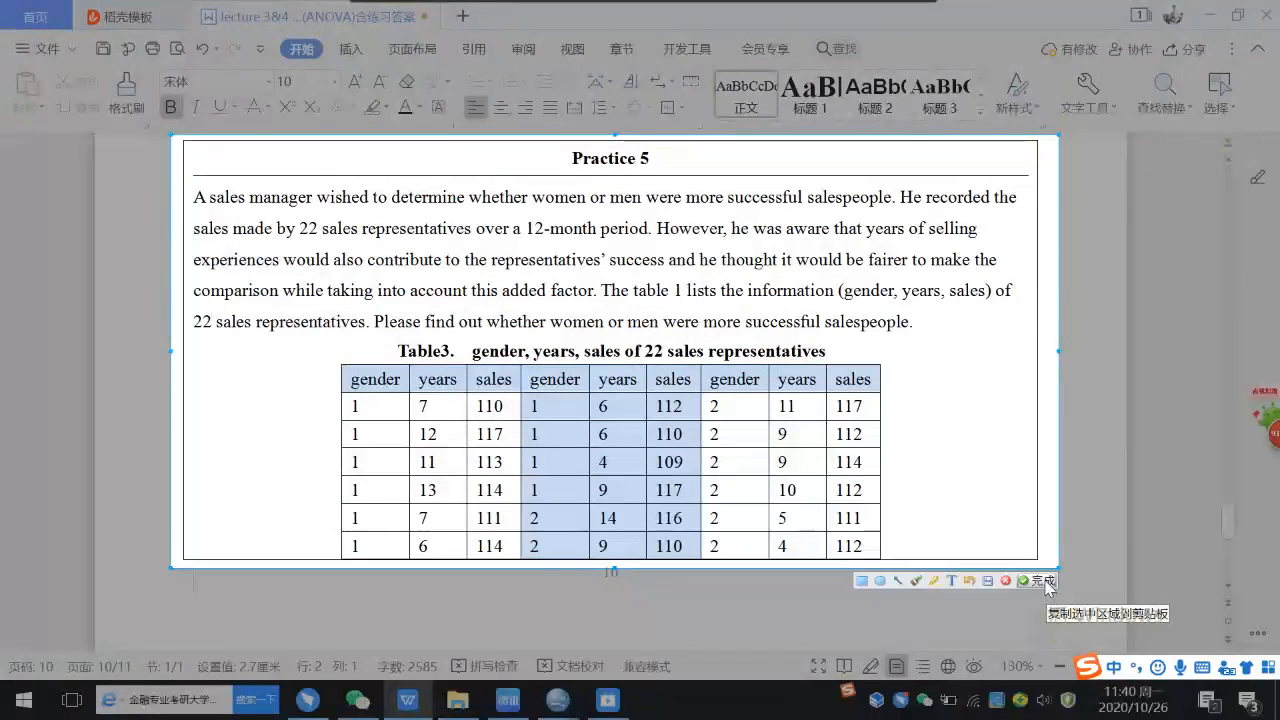
{"action": "left_click", "coordinate": [1040, 581]}
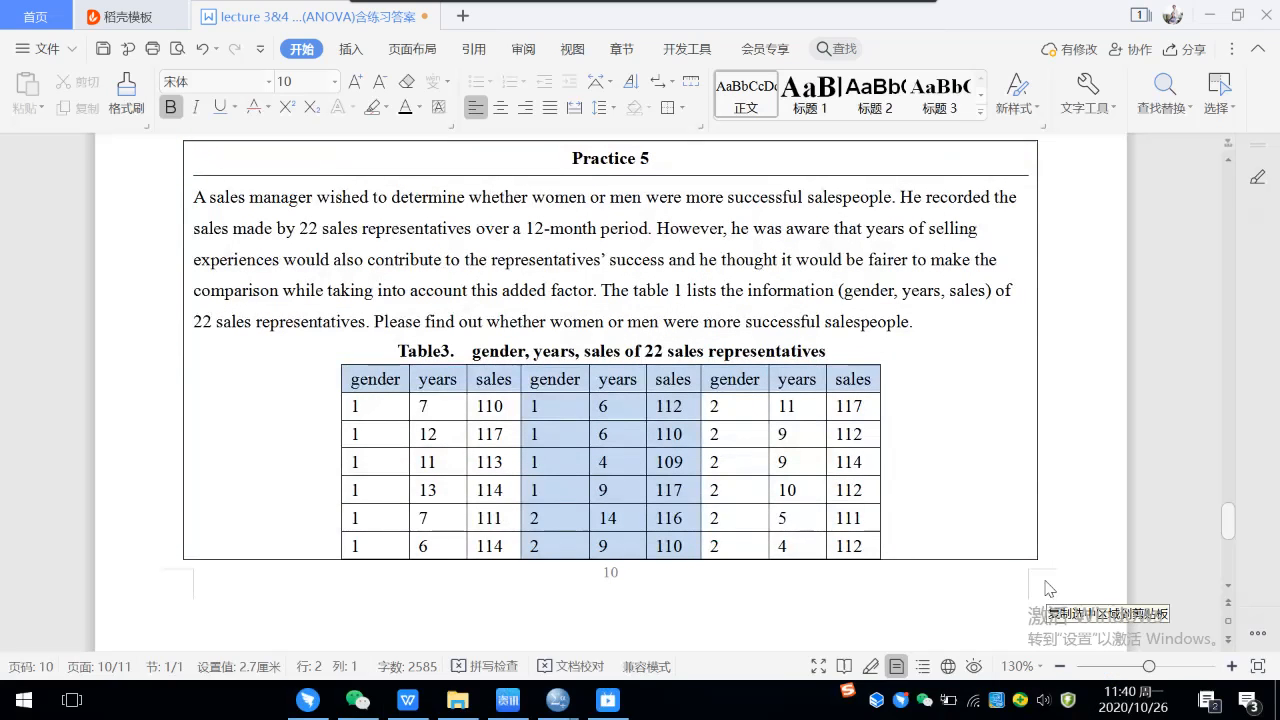
Send the Practice 5 screenshot to the SPSS statistics 2020 chat in DingTalk and return to the lecture document
{"action": "left_click", "coordinate": [360, 703]}
{"action": "left_click", "coordinate": [310, 702]}
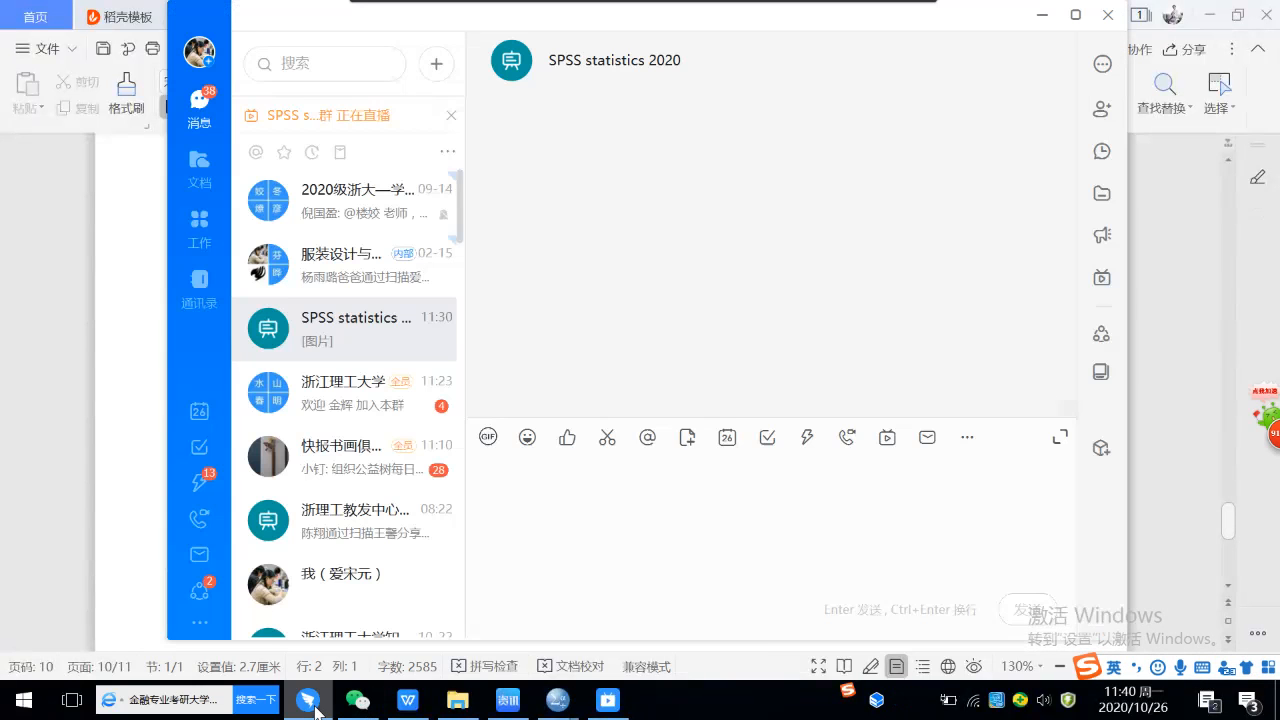
{"action": "key", "text": "ctrl+v"}
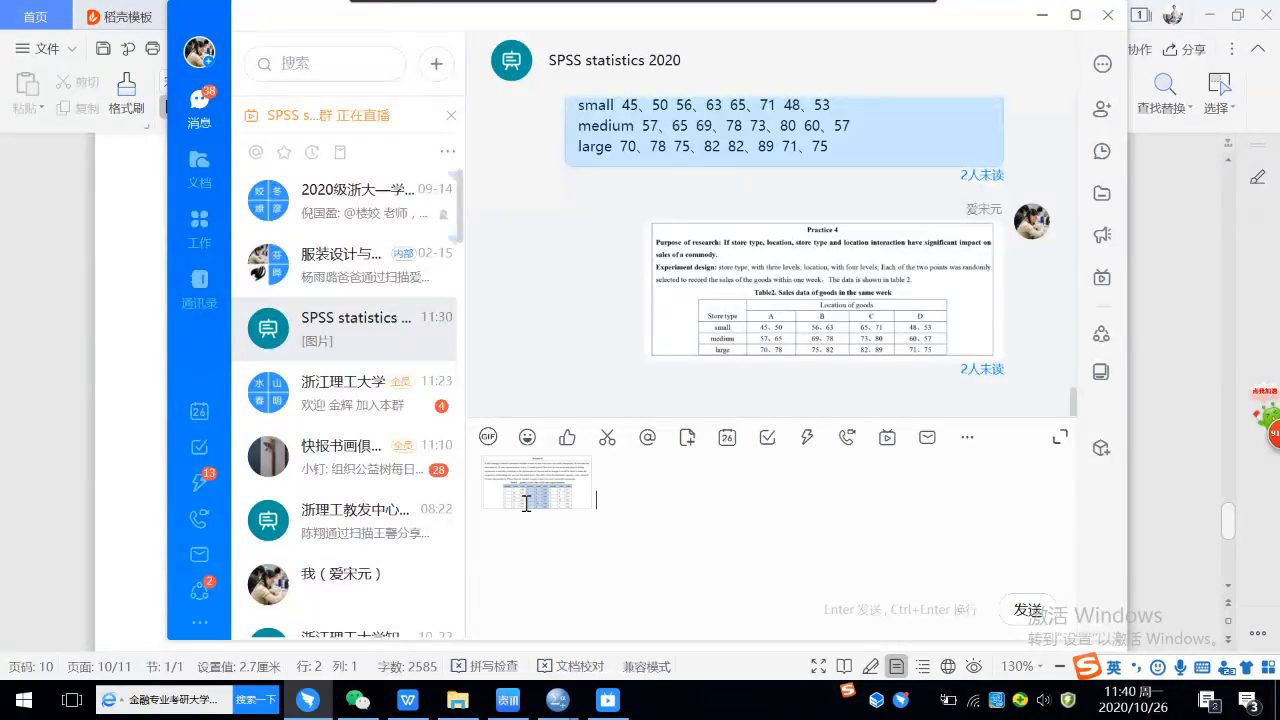
{"action": "key", "text": "Return"}
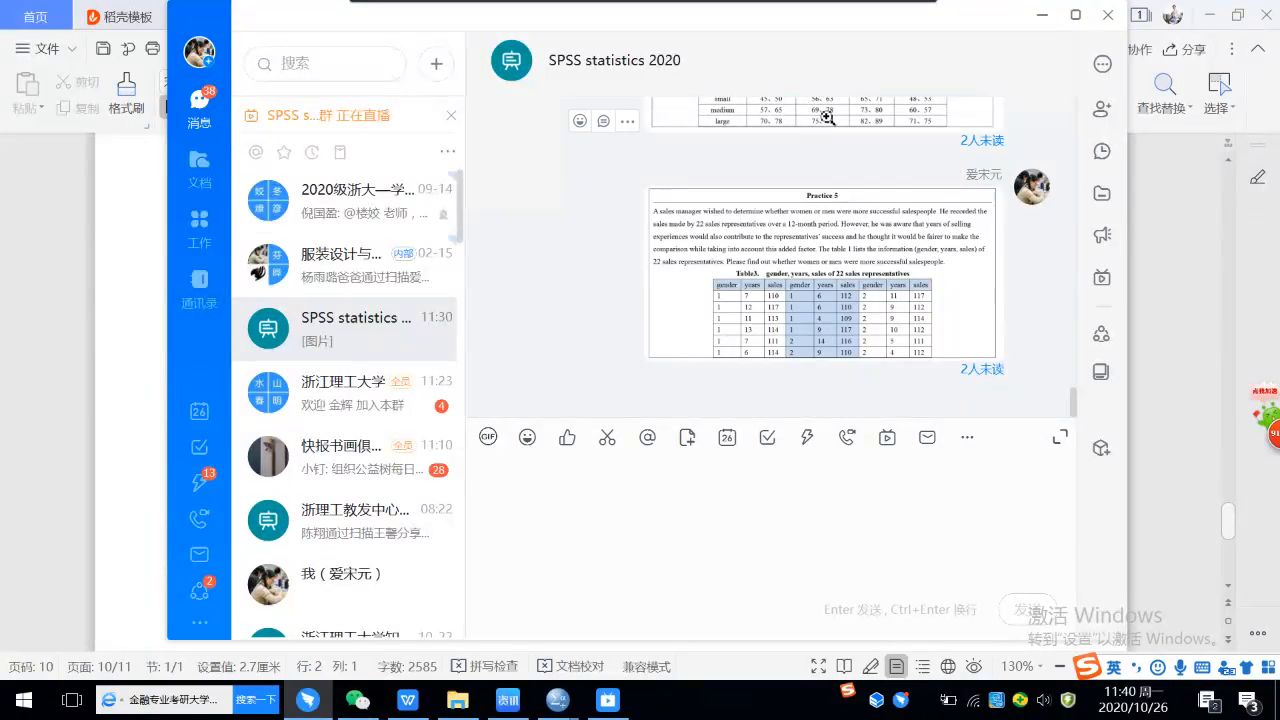
{"action": "scroll", "coordinate": [859, 212], "scroll_direction": "up", "scroll_amount": 3}
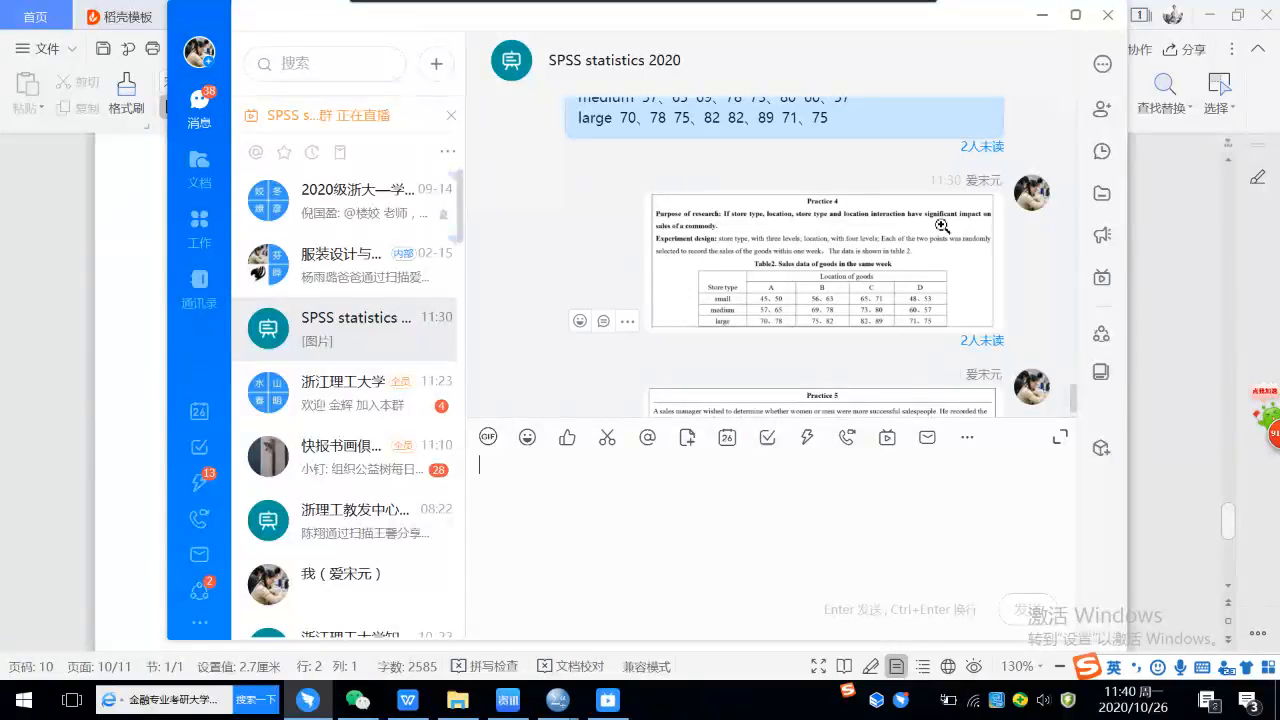
{"action": "left_click", "coordinate": [1043, 20]}
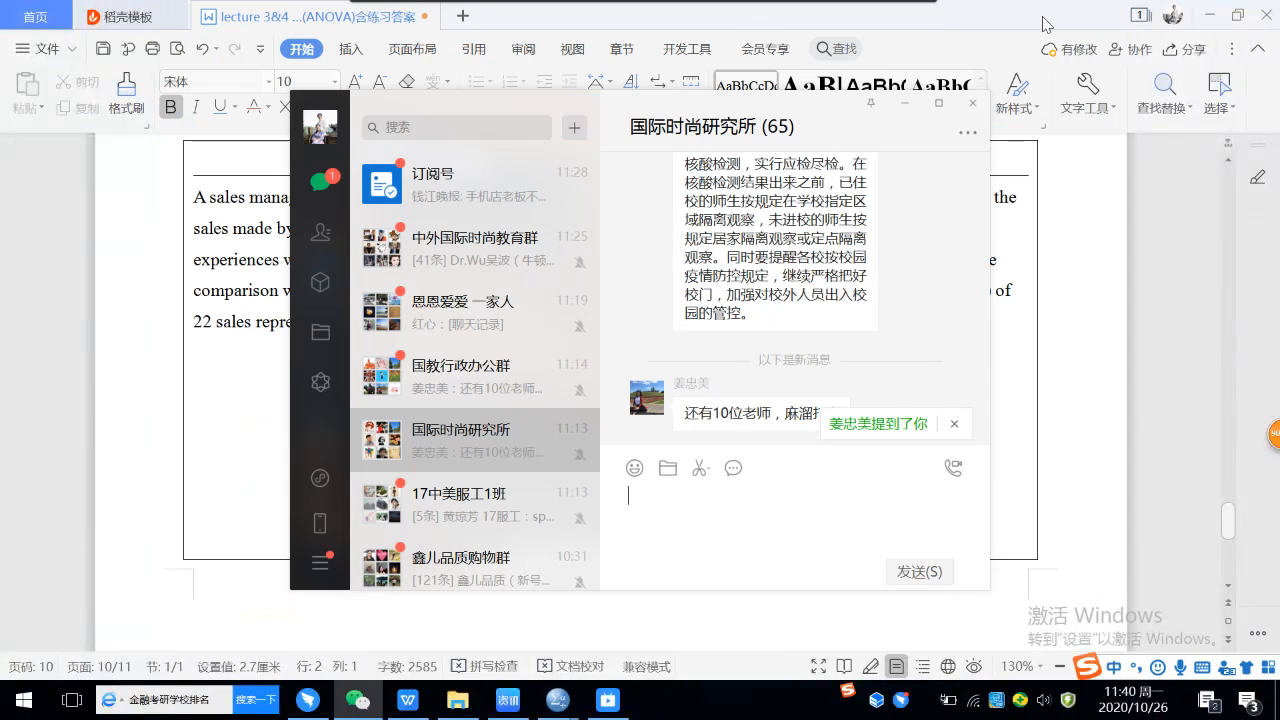
{"action": "left_click", "coordinate": [919, 96]}
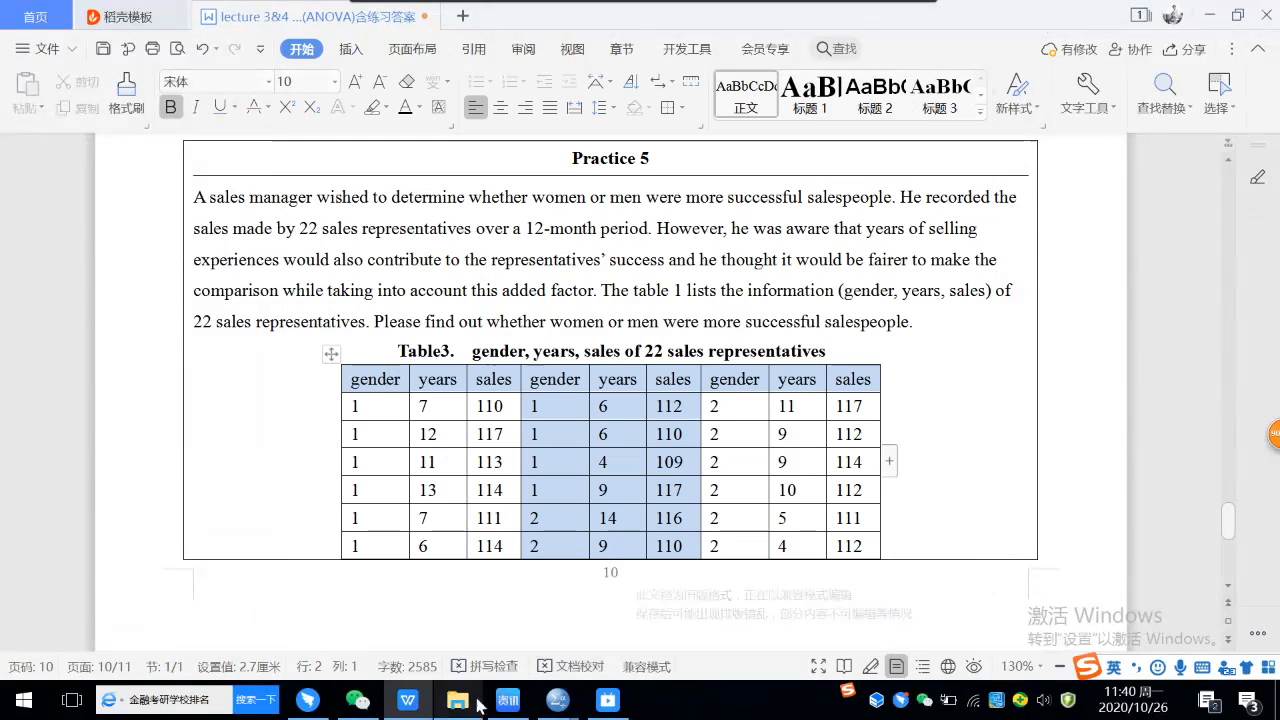
Switch back to DingTalk and request the end of the live broadcast "lecture 4: (3) 5.4 ANCOVA"
{"action": "mouse_move", "coordinate": [311, 704]}
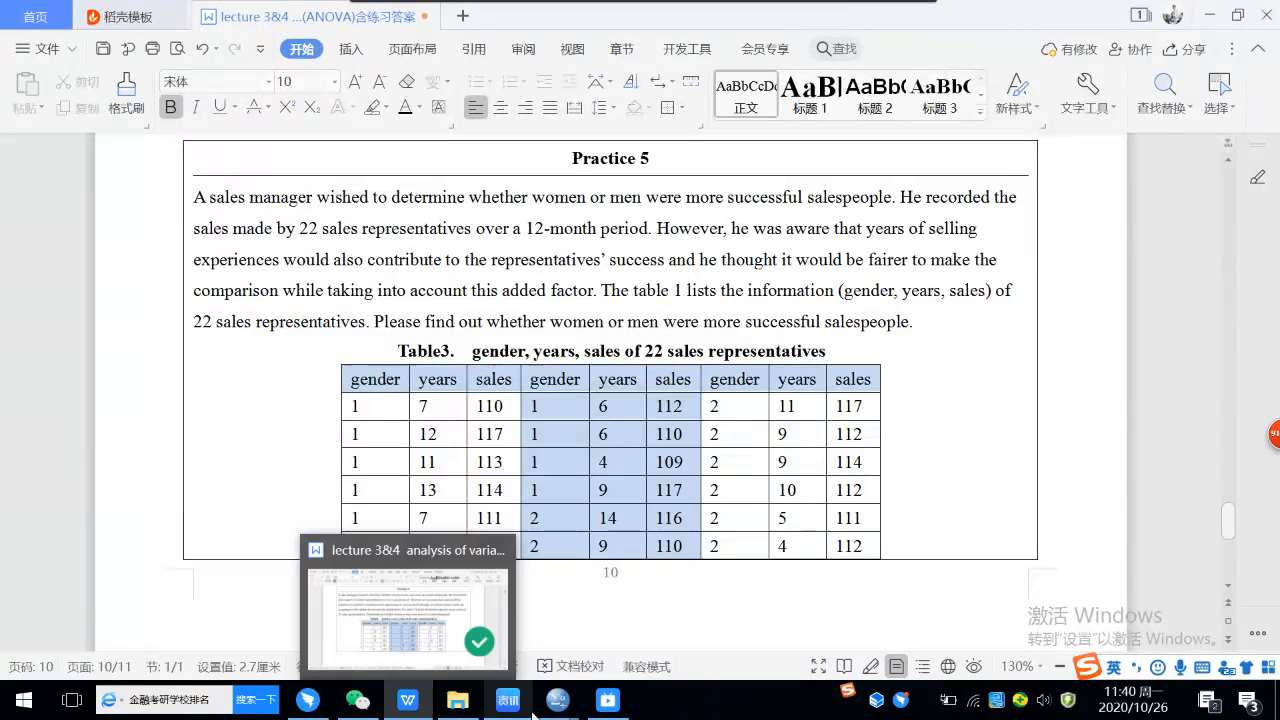
{"action": "mouse_move", "coordinate": [553, 705]}
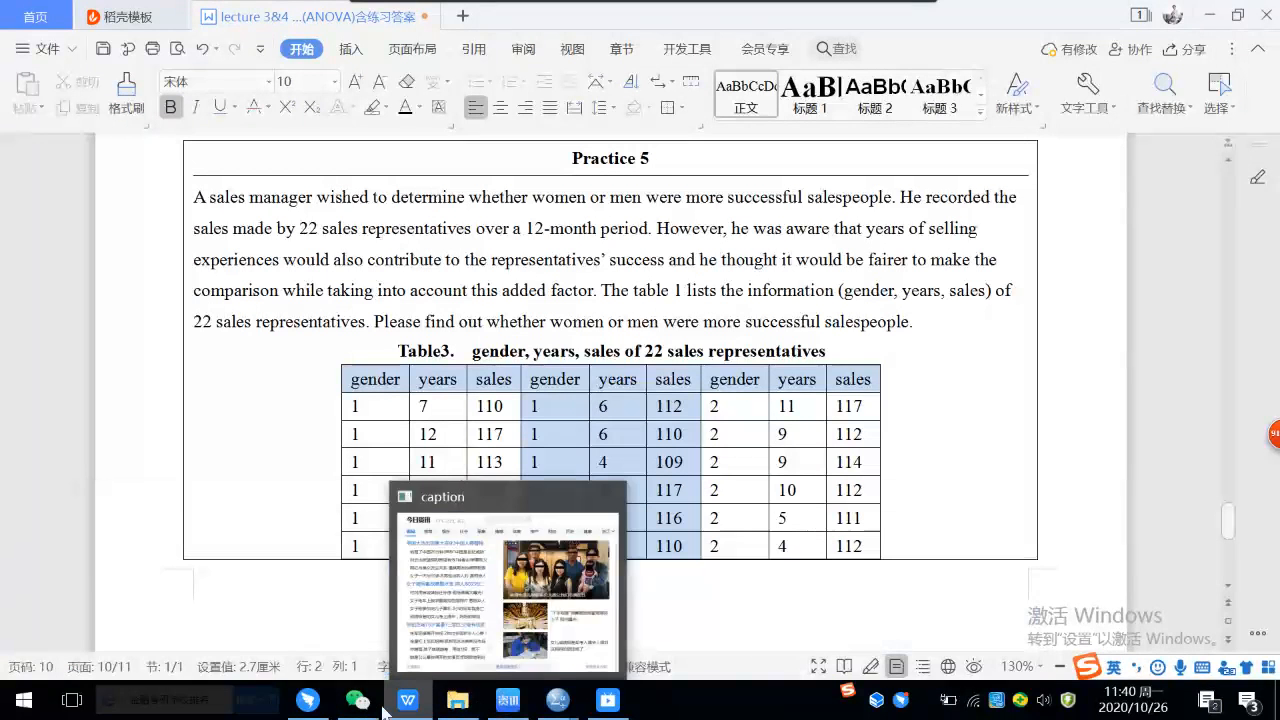
{"action": "left_click", "coordinate": [313, 701]}
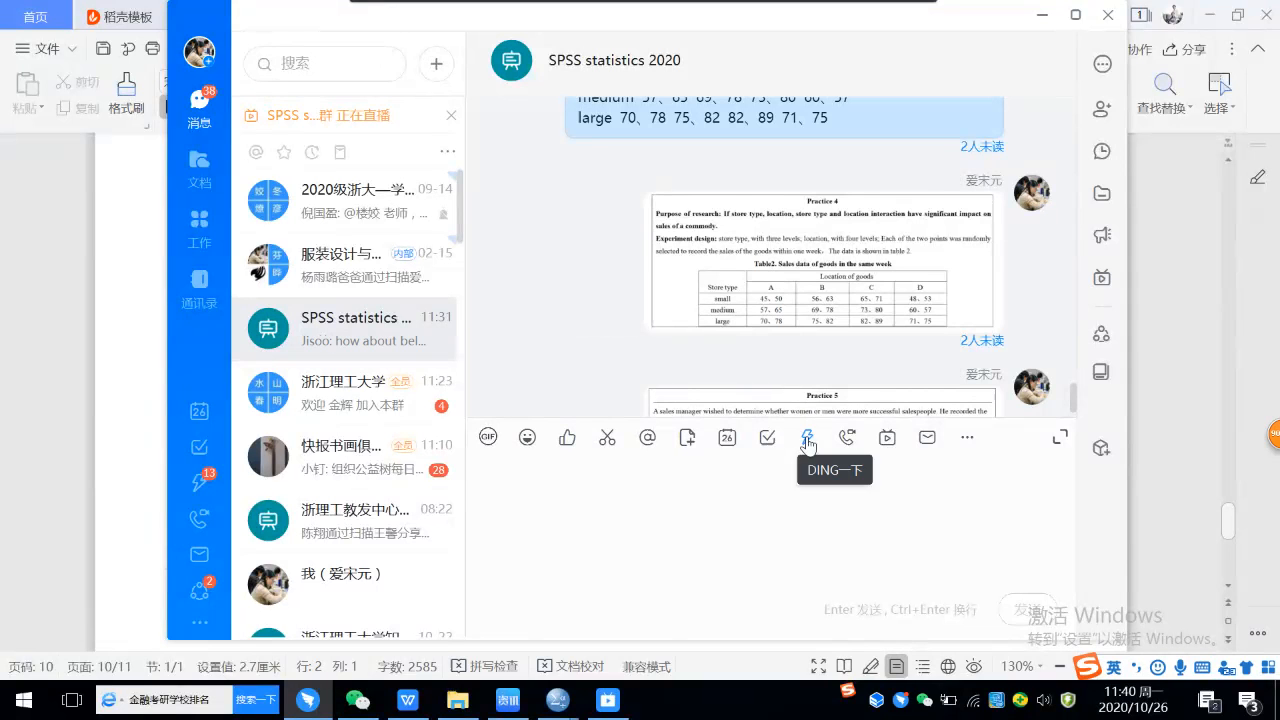
{"action": "left_click", "coordinate": [653, 613]}
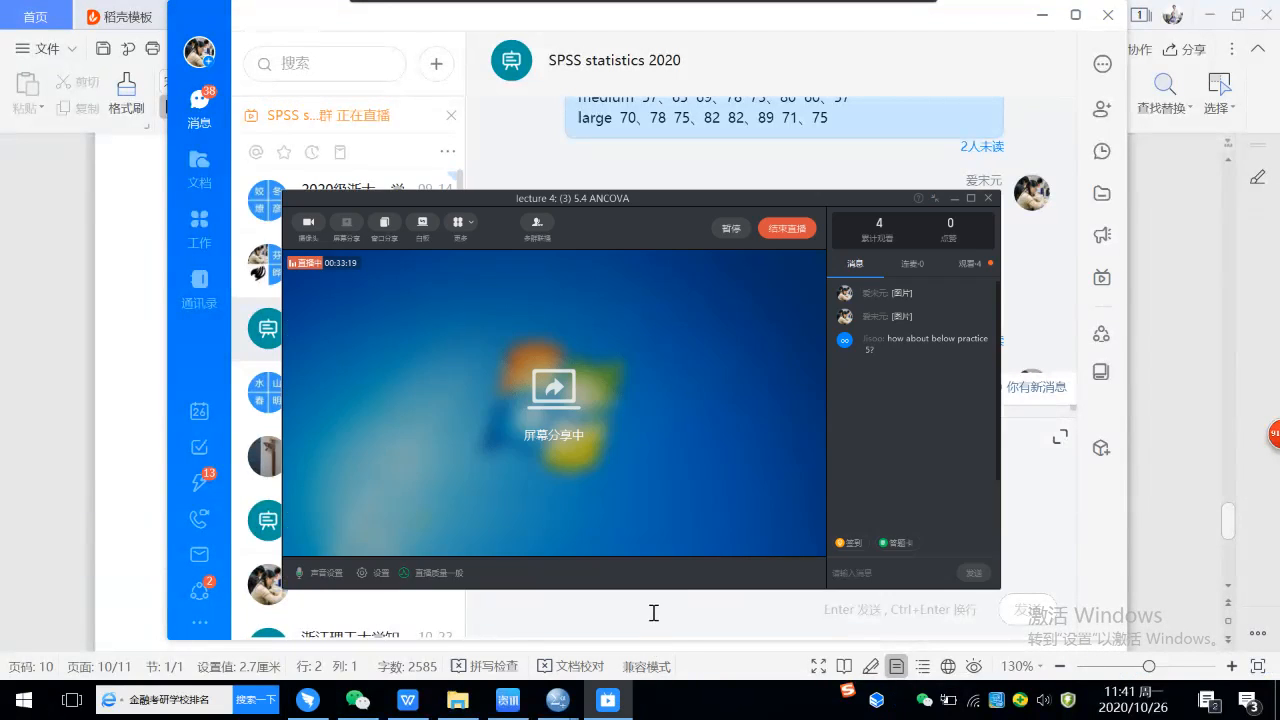
{"action": "left_click", "coordinate": [801, 231]}
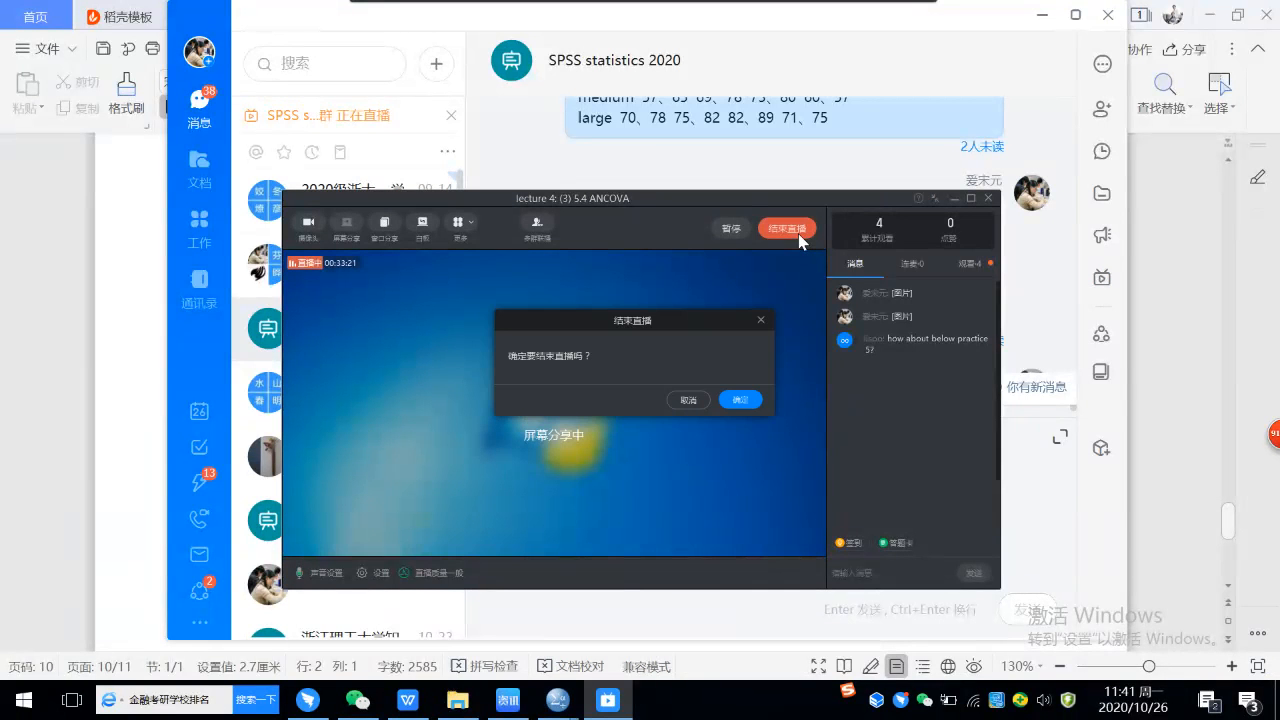